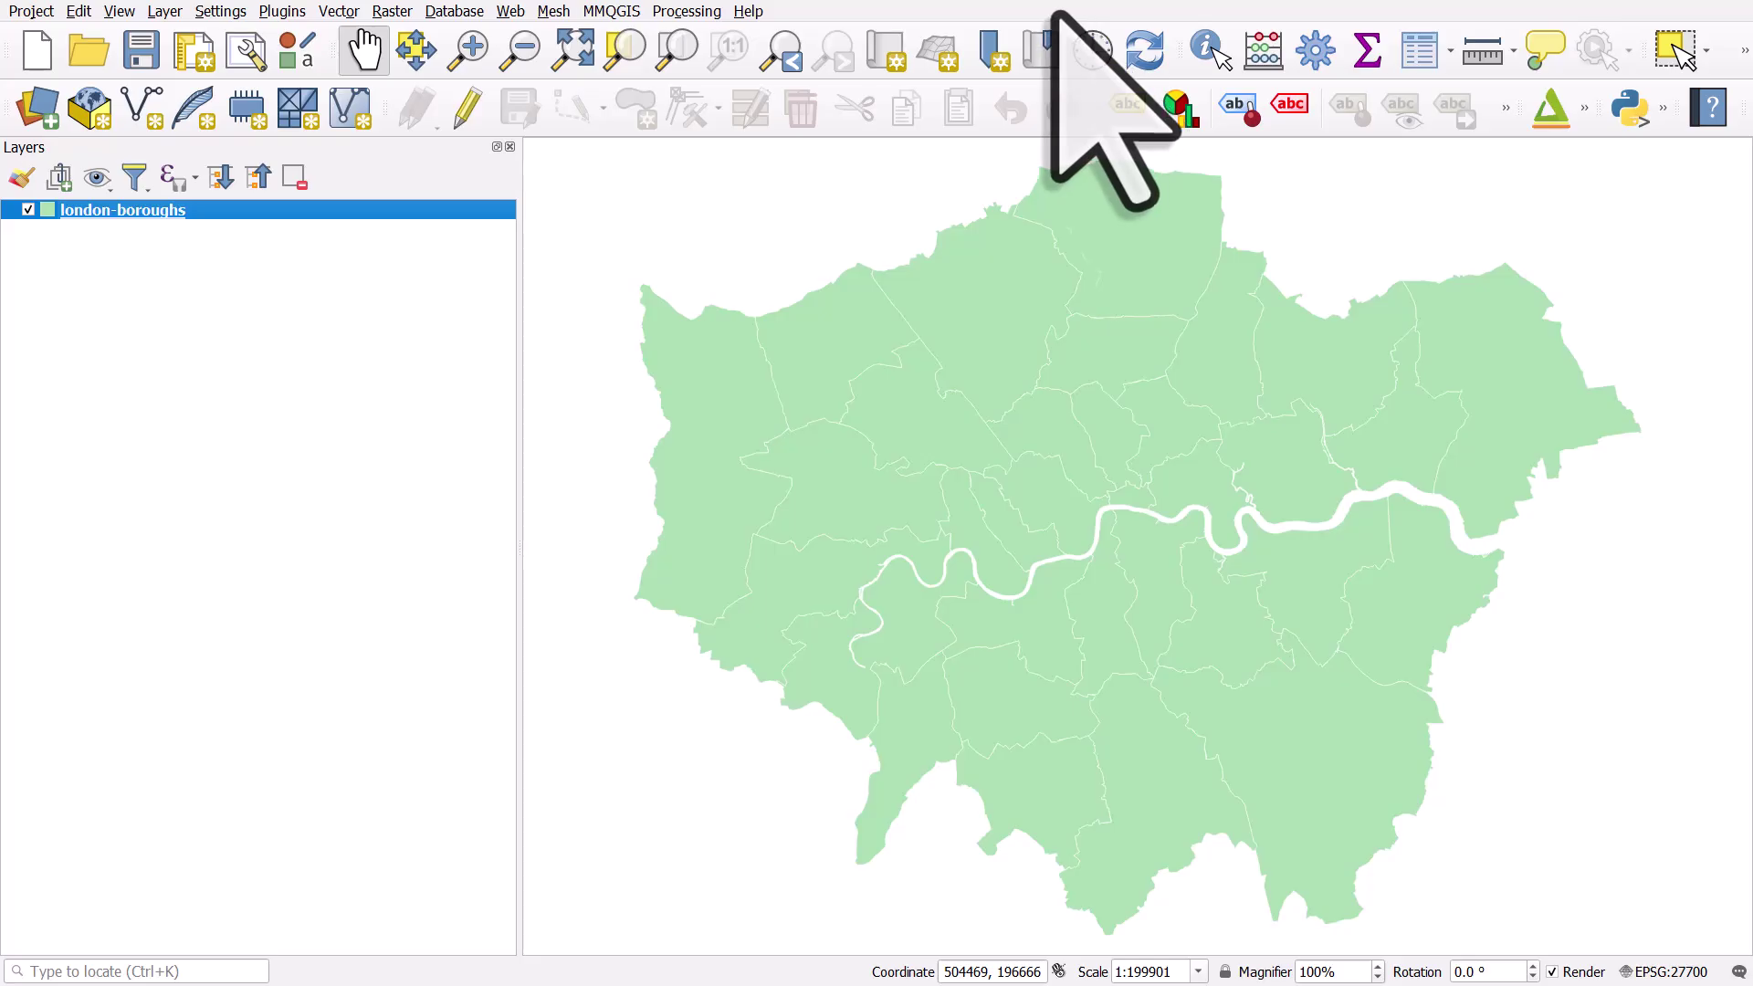
# Step: Open the london-boroughs attribute table and examine the longer borough names in the LAD21NM column
pyautogui.press('F6')
pyautogui.moveTo(1158, 91); pyautogui.dragTo(484, 114)
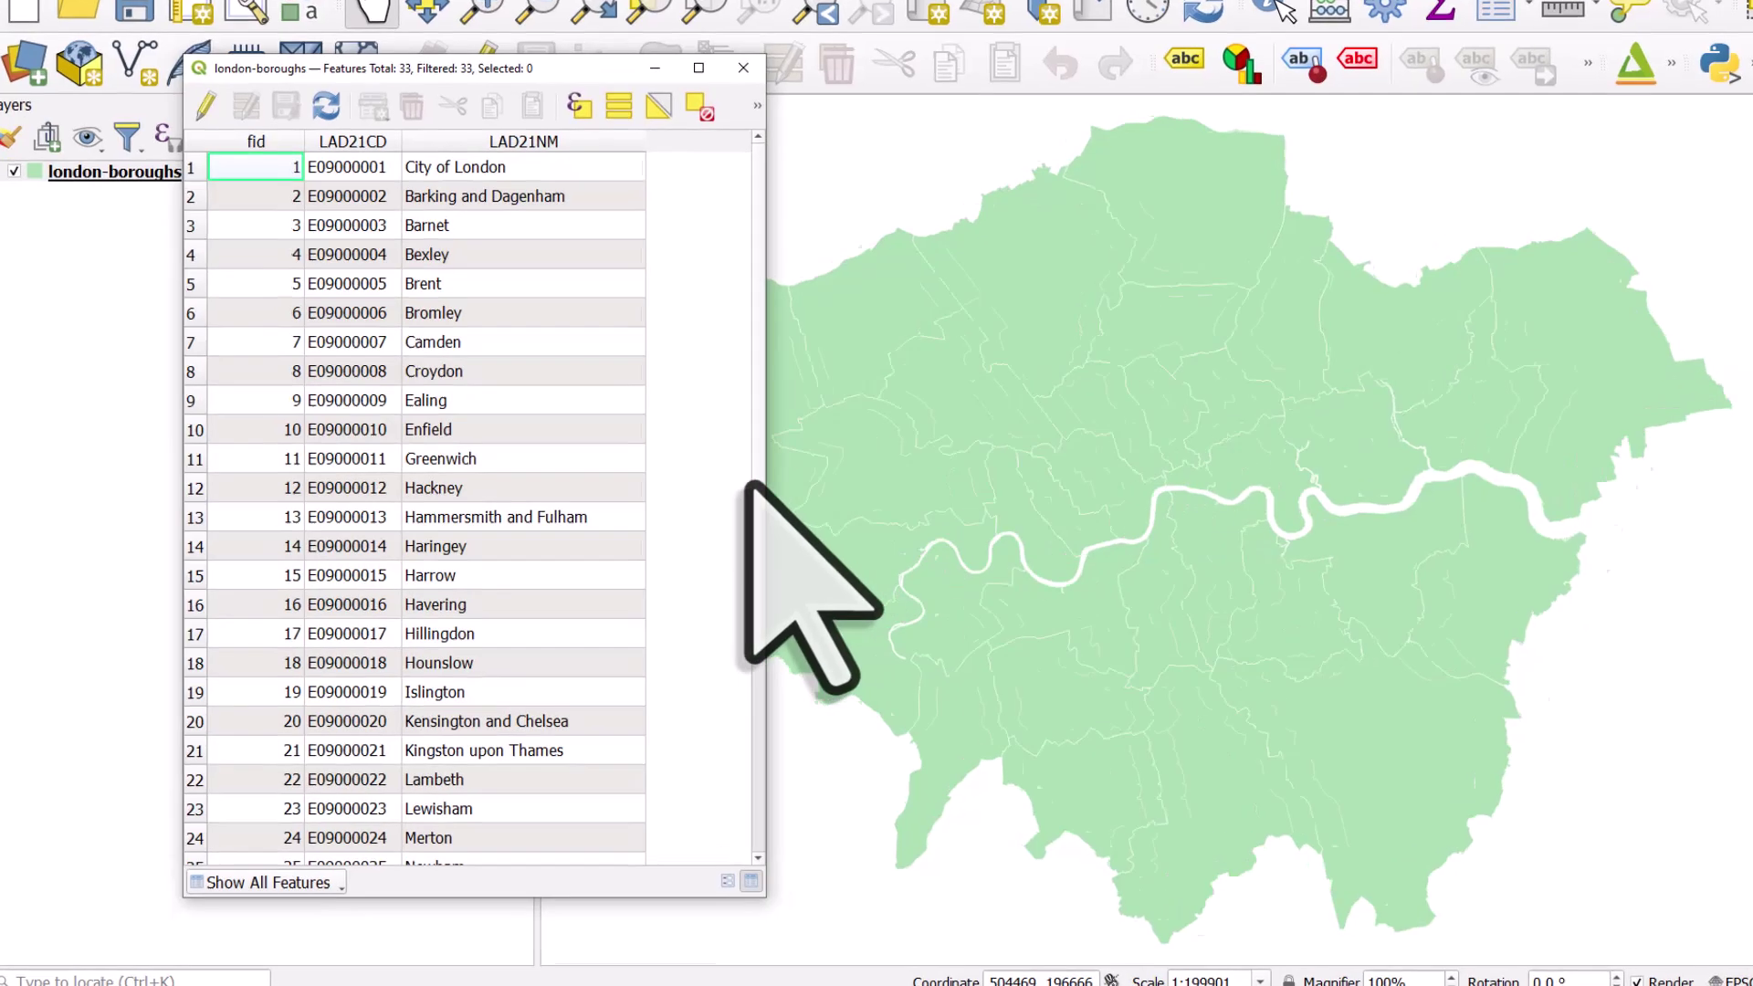
pyautogui.click(415, 534)
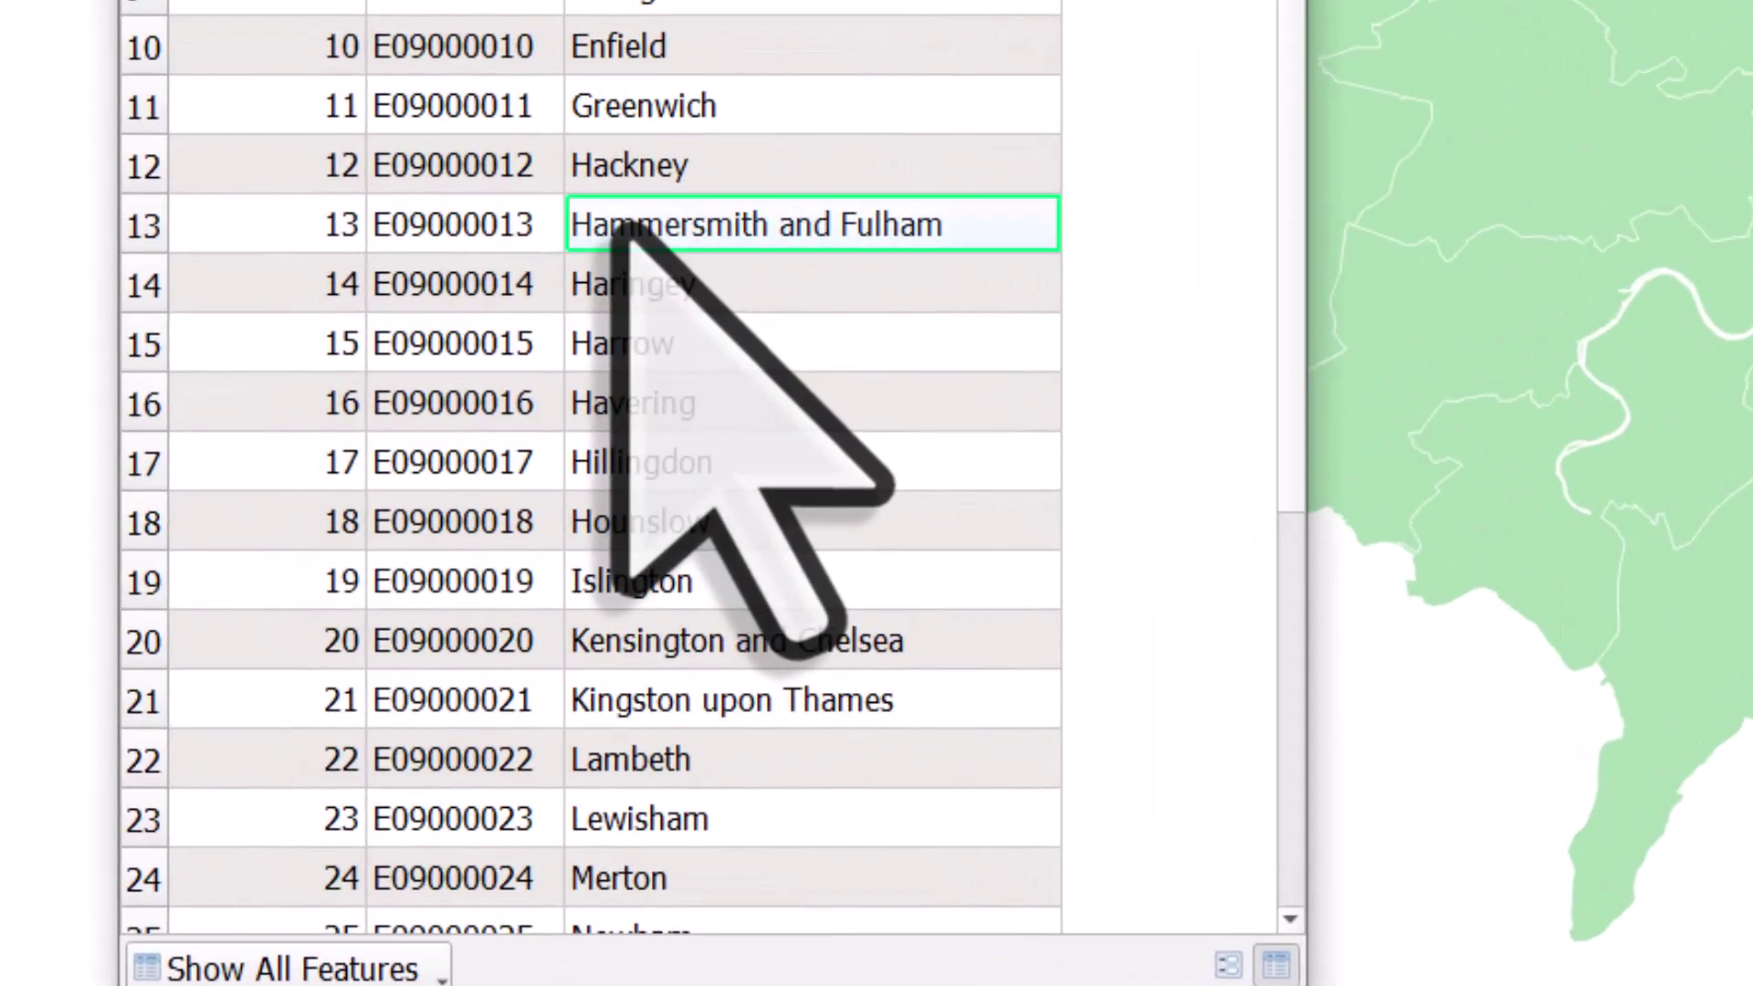
pyautogui.click(743, 639)
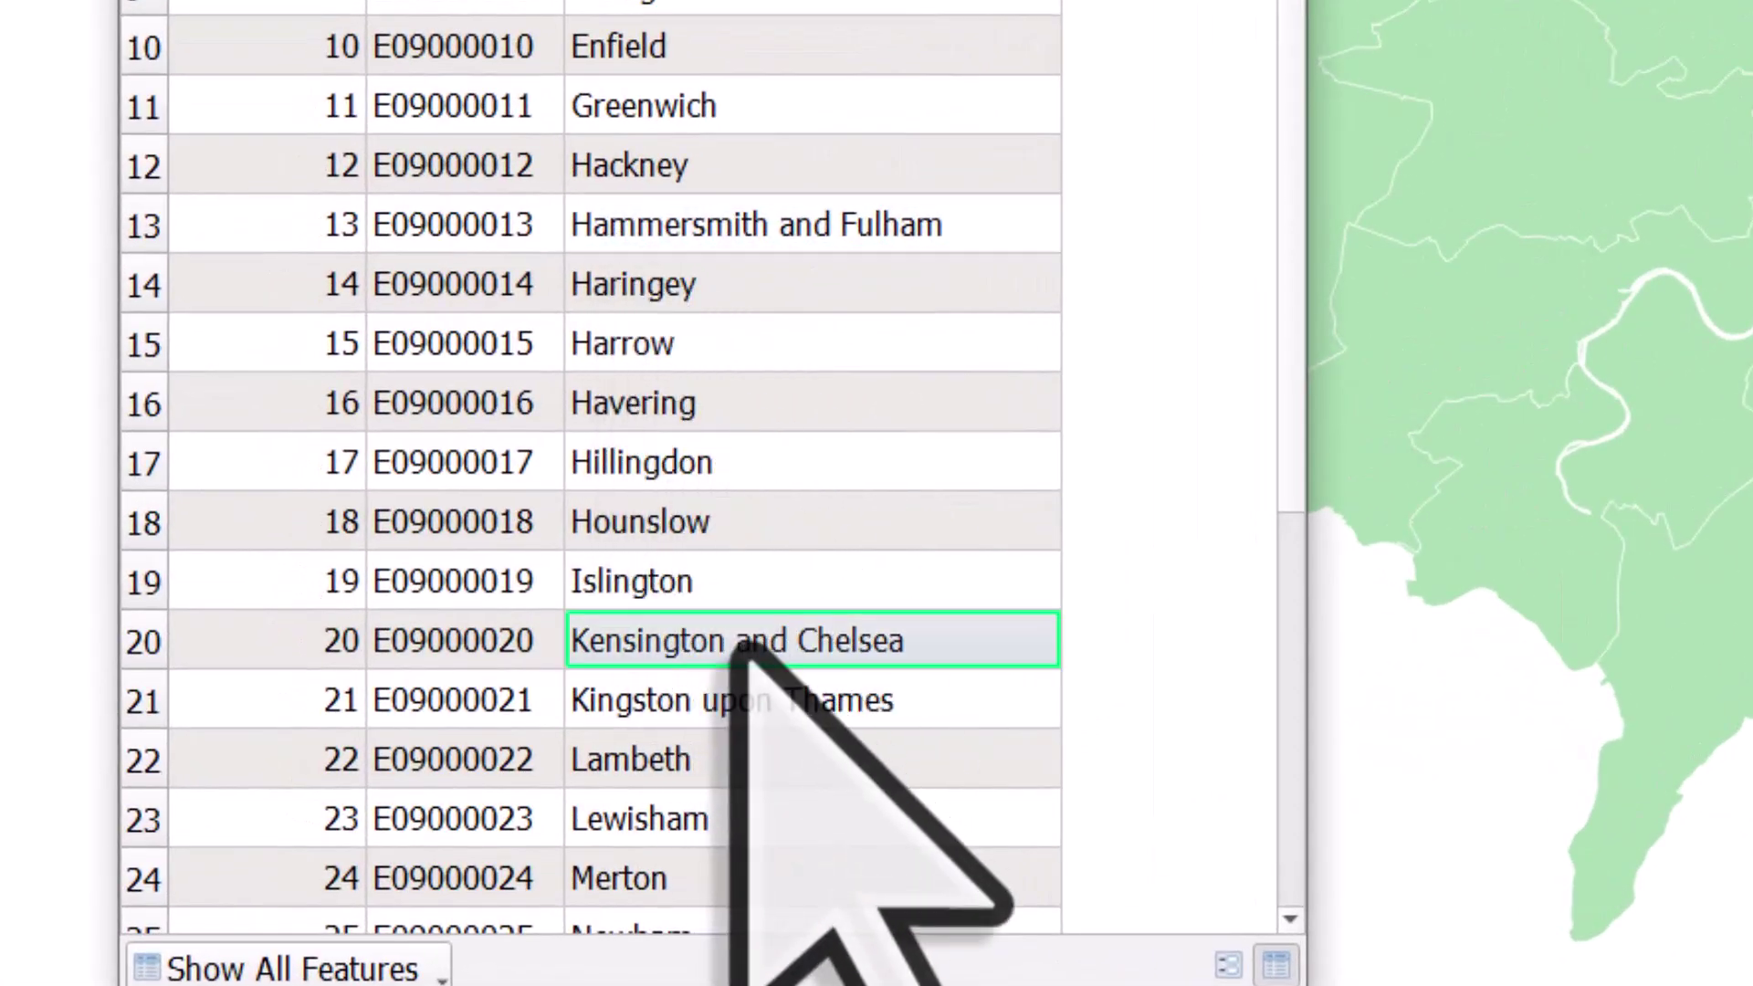
pyautogui.click(755, 703)
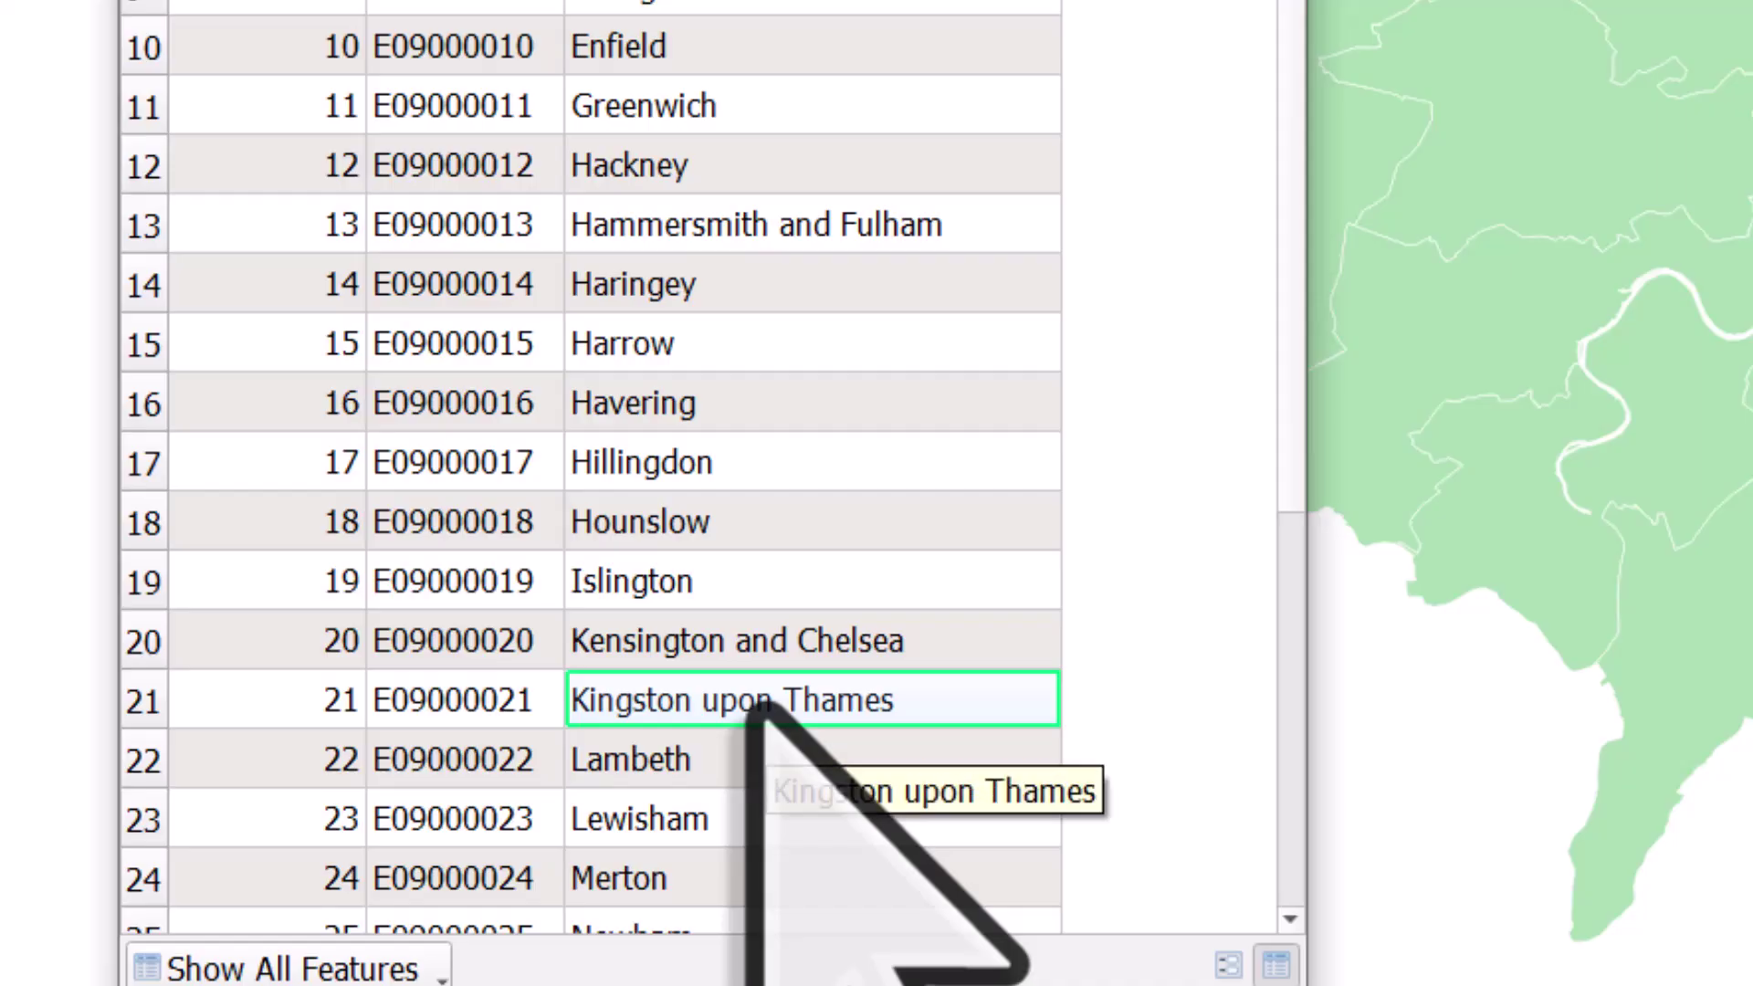
pyautogui.scroll(-3, 755, 711)
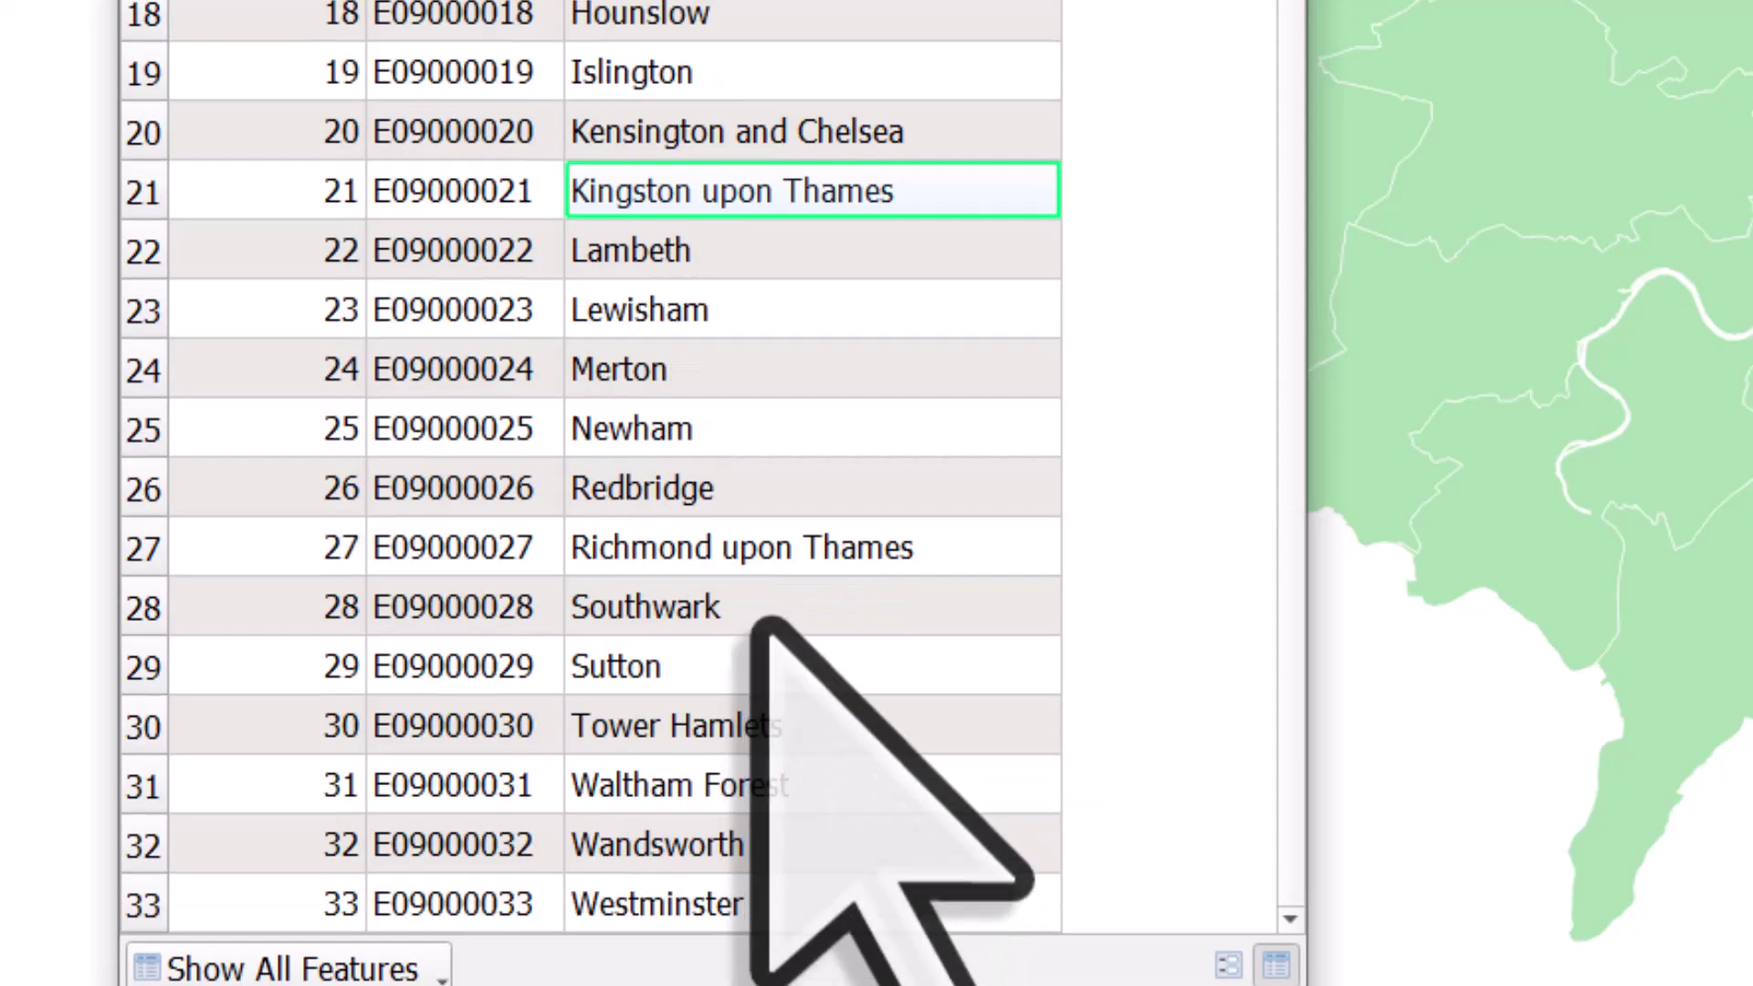
pyautogui.click(764, 566)
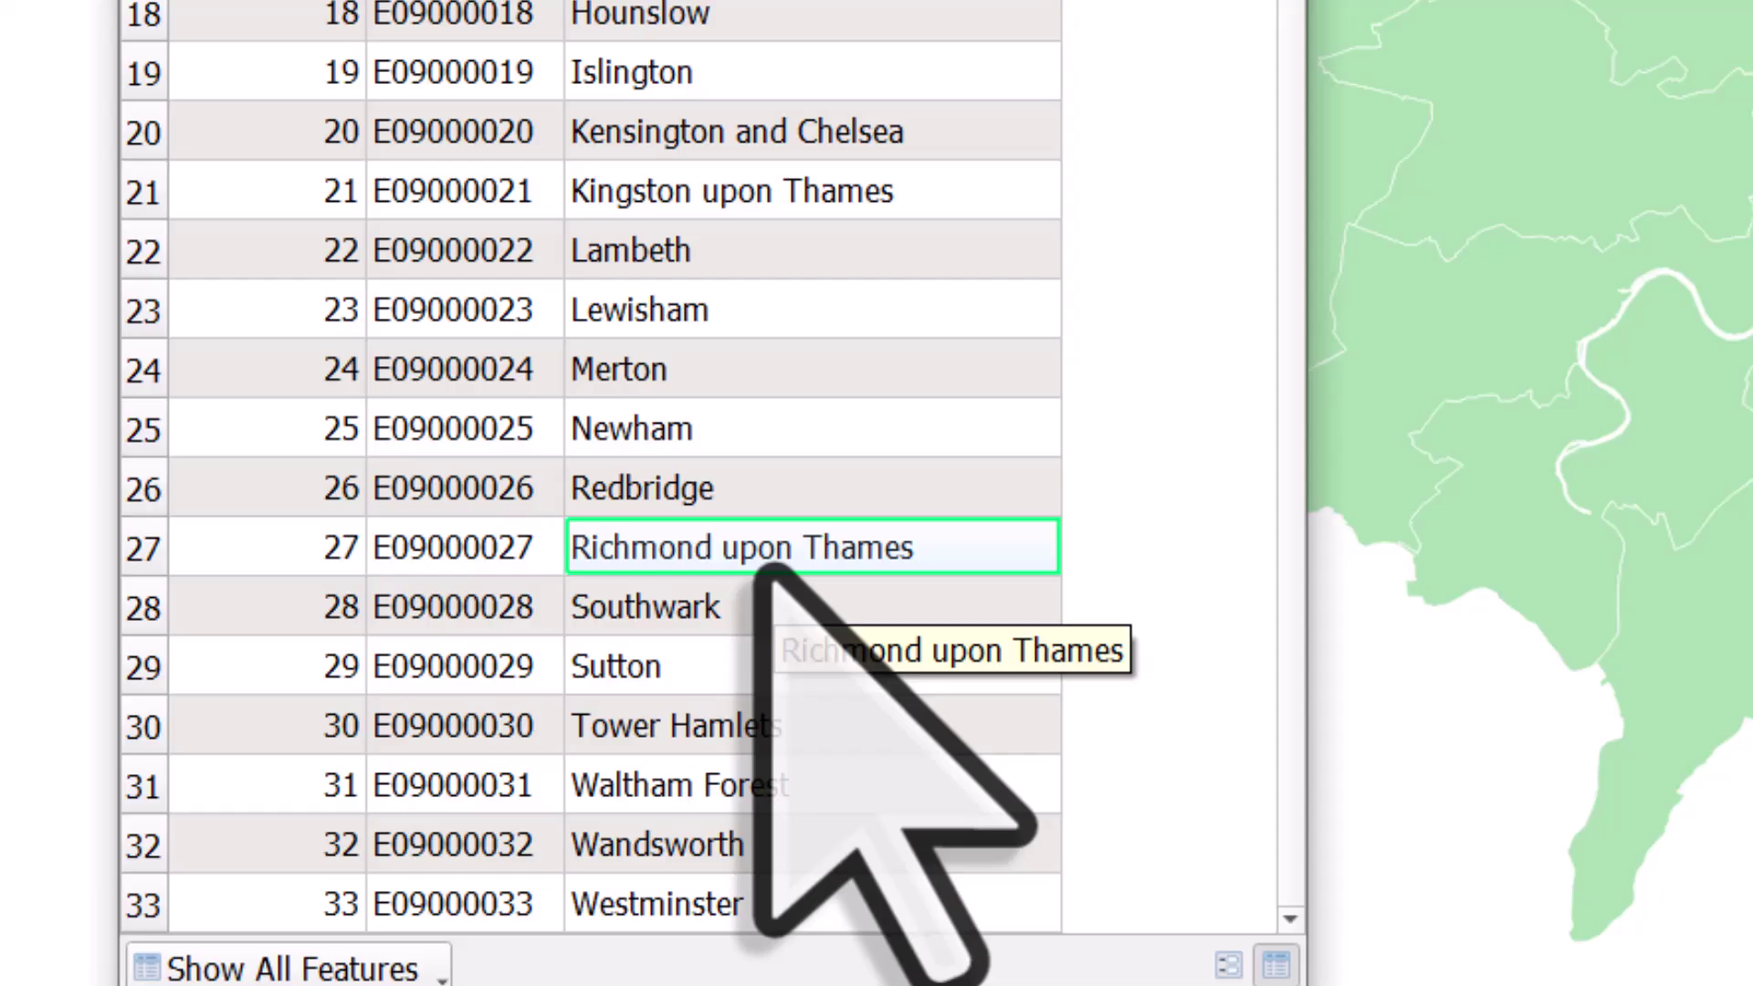
pyautogui.scroll(1, 765, 571)
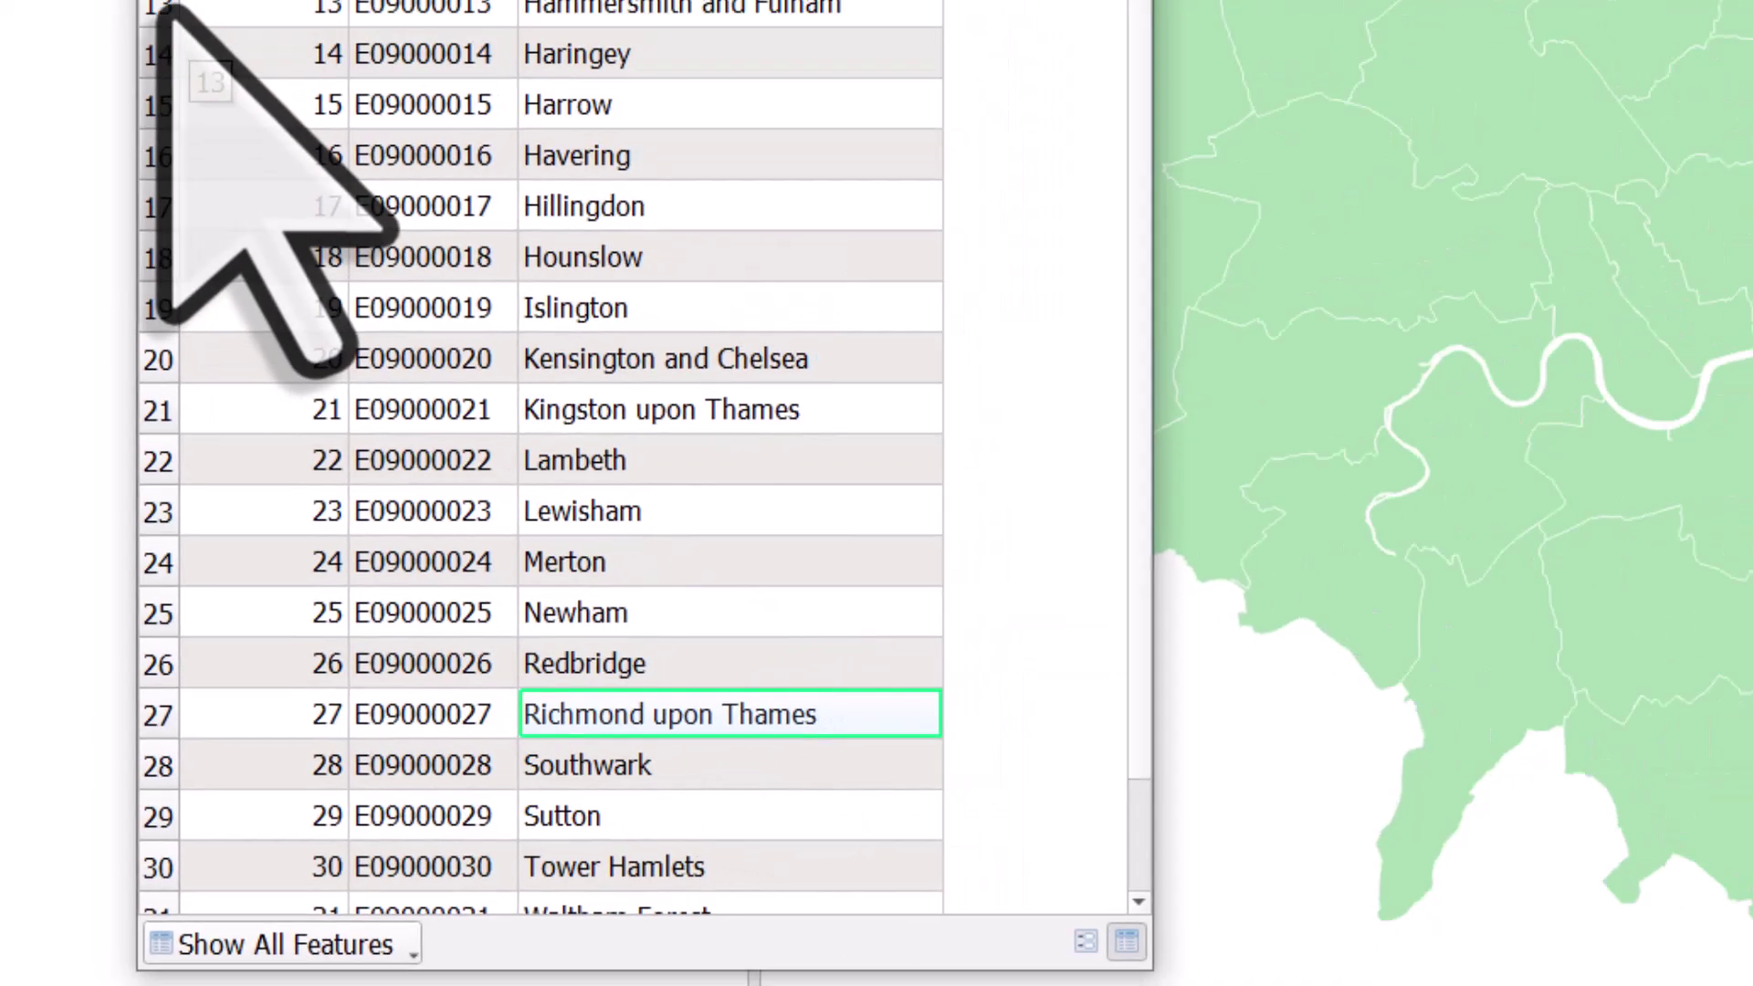
# Step: Locate Hammersmith and Fulham, then Kensington and Chelsea on the map from their table rows, clear the selection and minimize the table
pyautogui.click(201, 354)
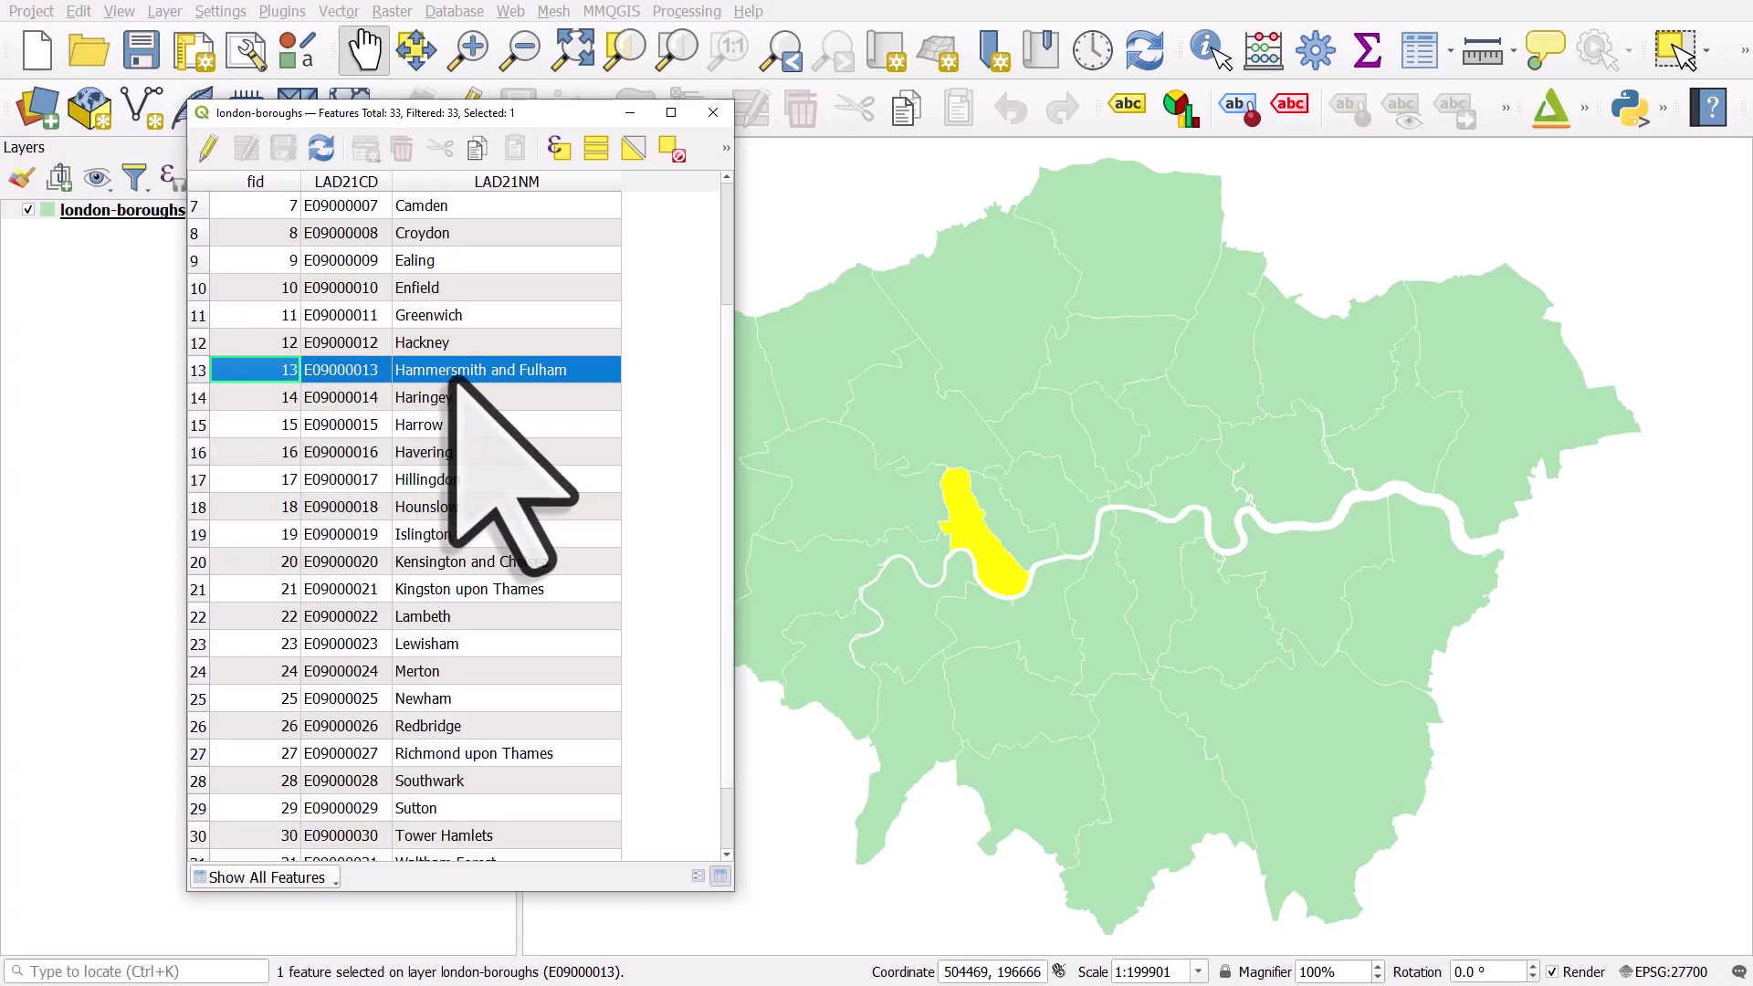
pyautogui.click(209, 567)
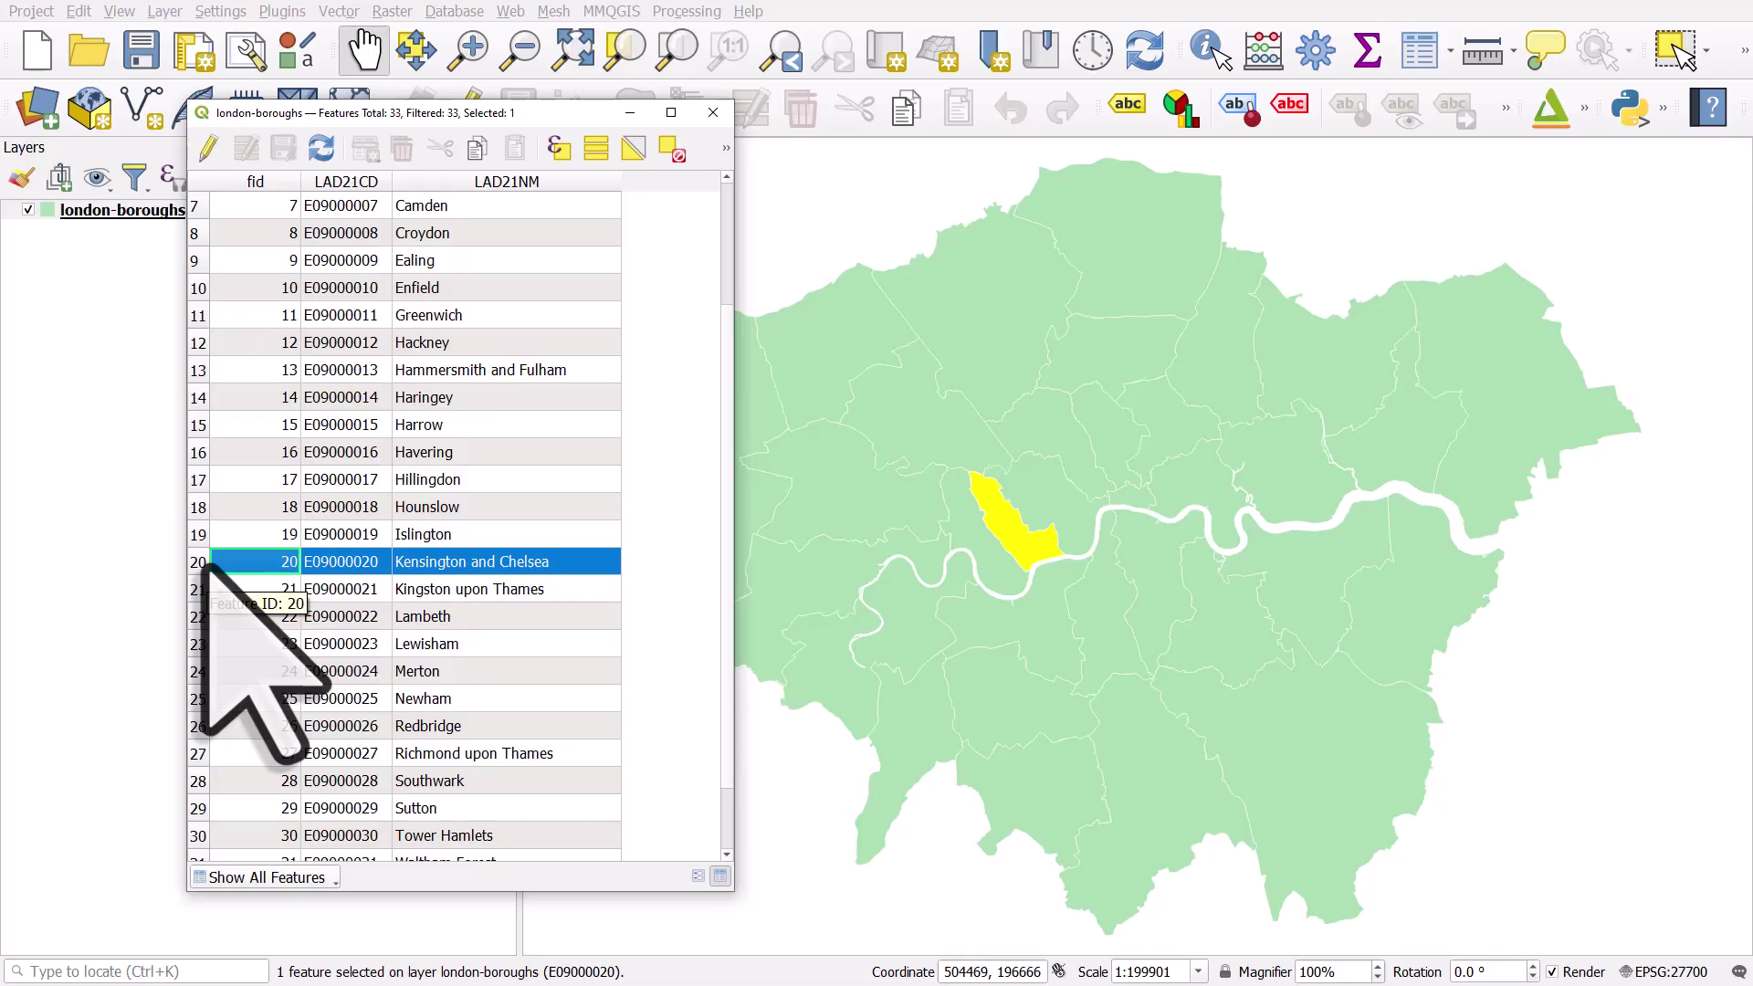
pyautogui.click(672, 151)
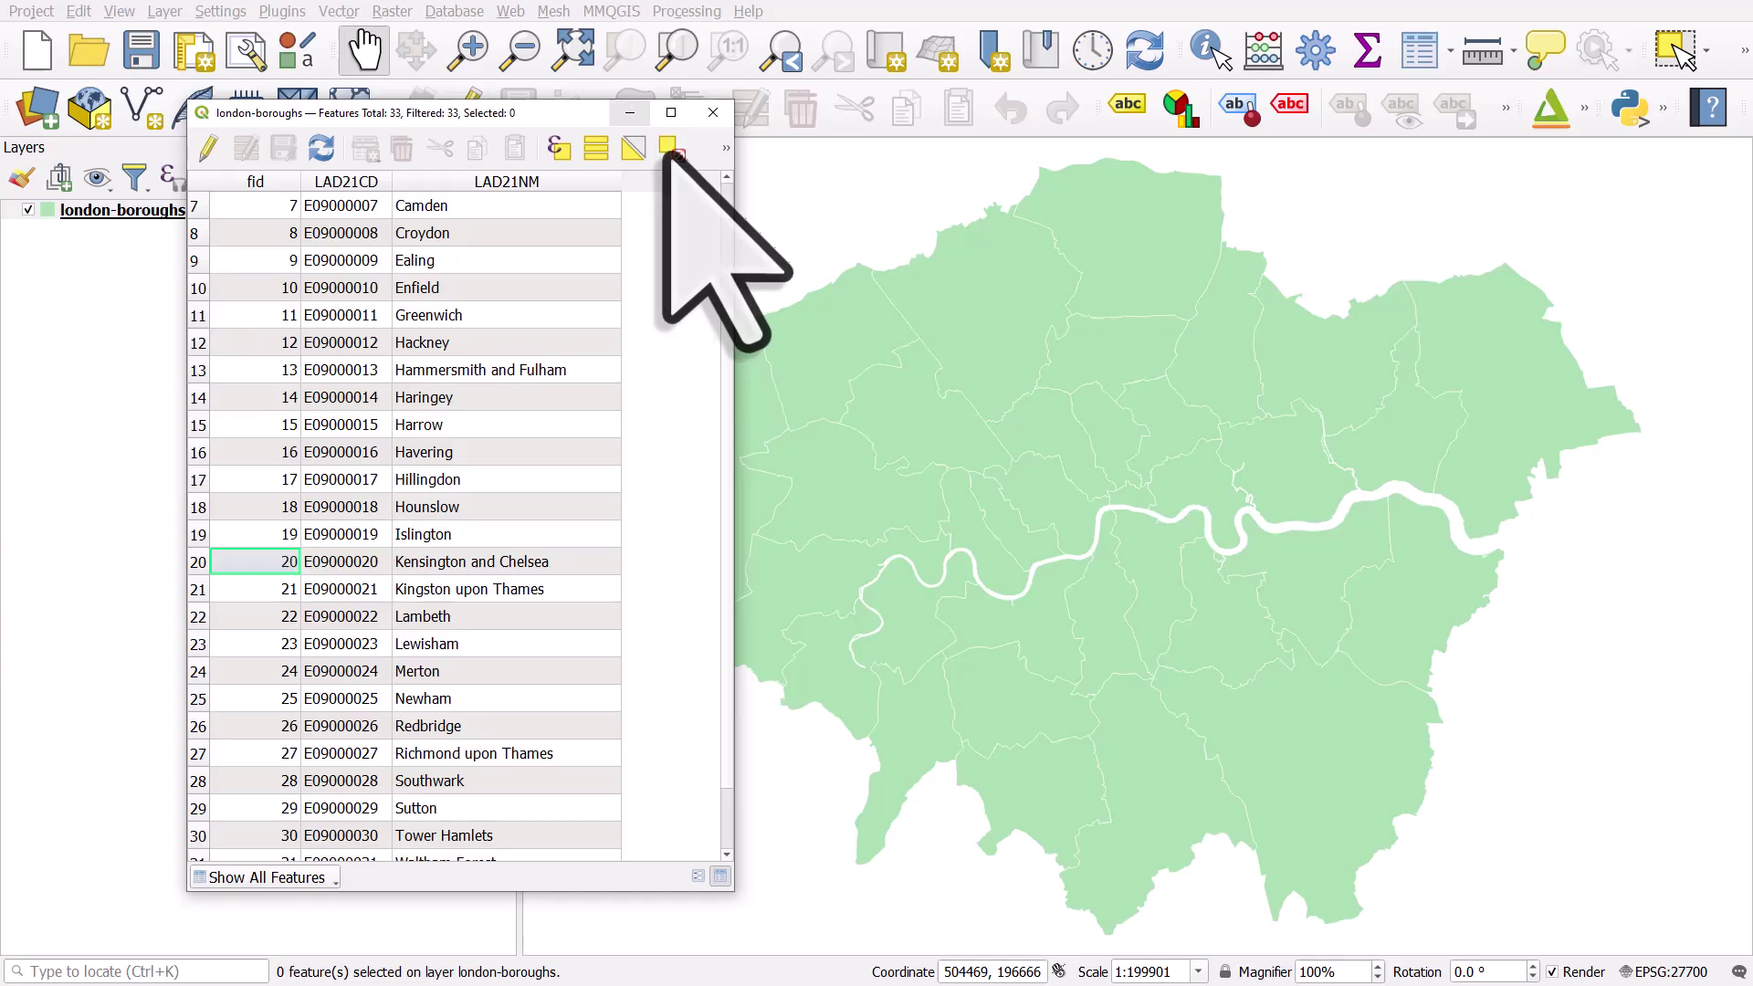
pyautogui.click(630, 113)
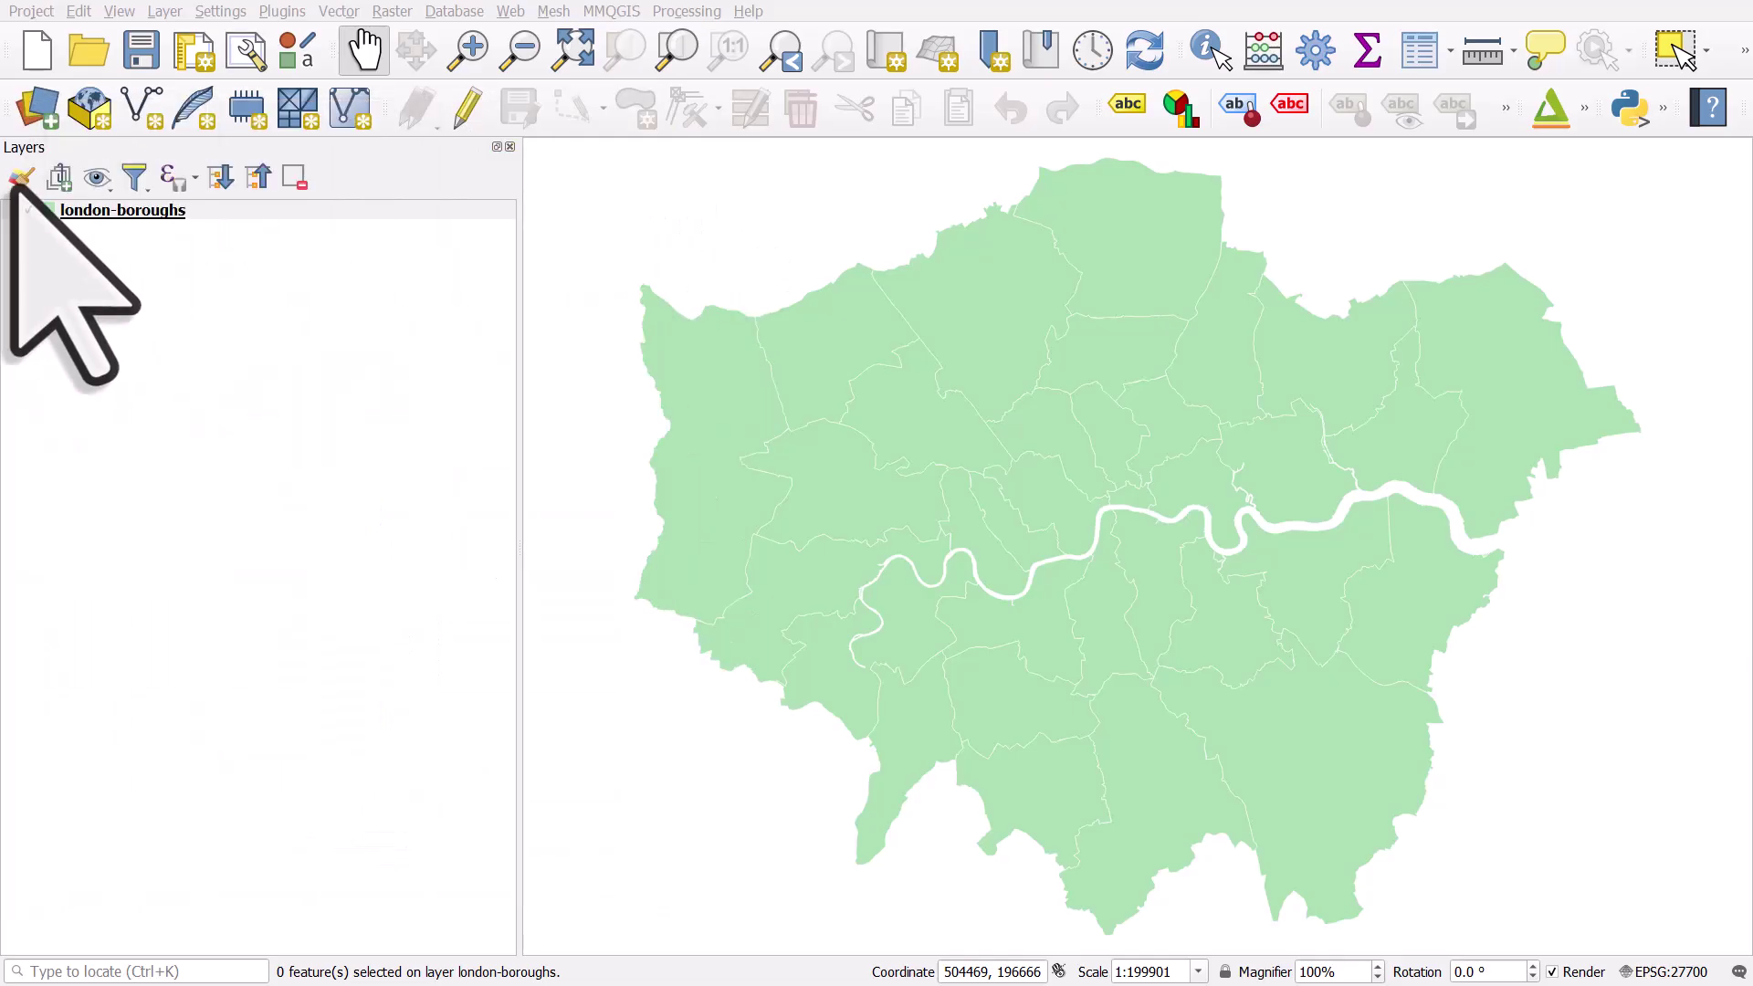
# Step: Turn on single labels for the london-boroughs layer using the LAD21CD field and apply them
pyautogui.rightClick(97, 216)
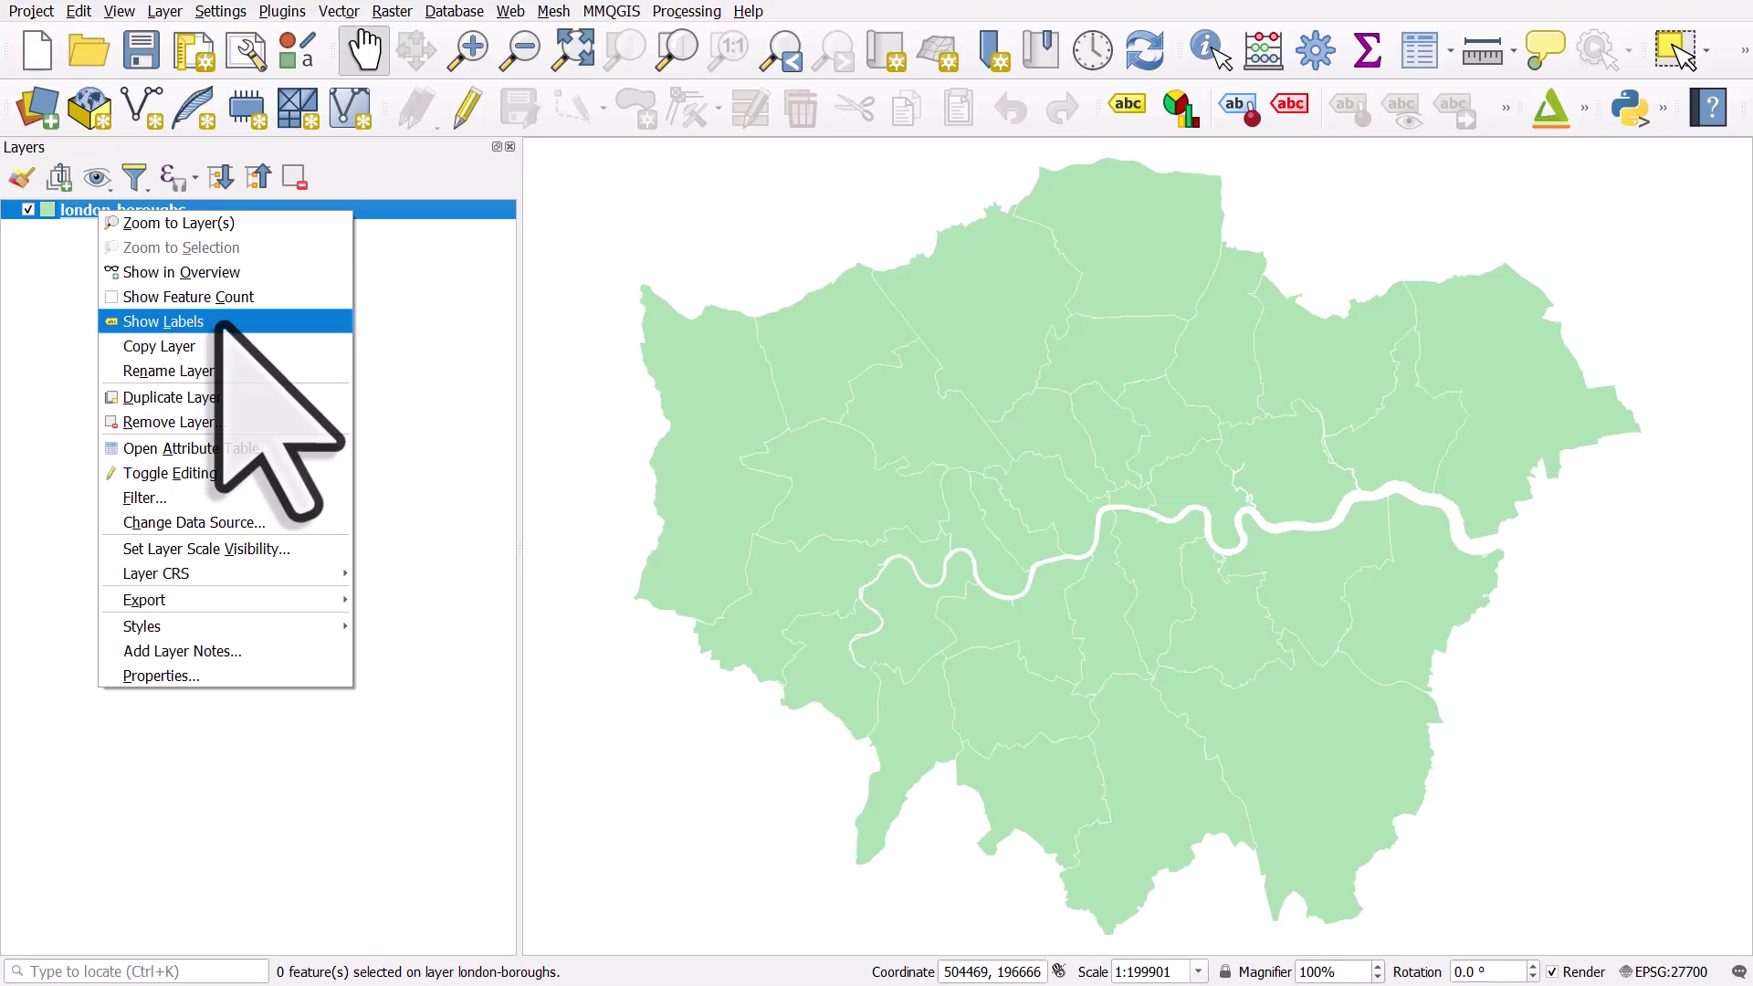
pyautogui.click(195, 676)
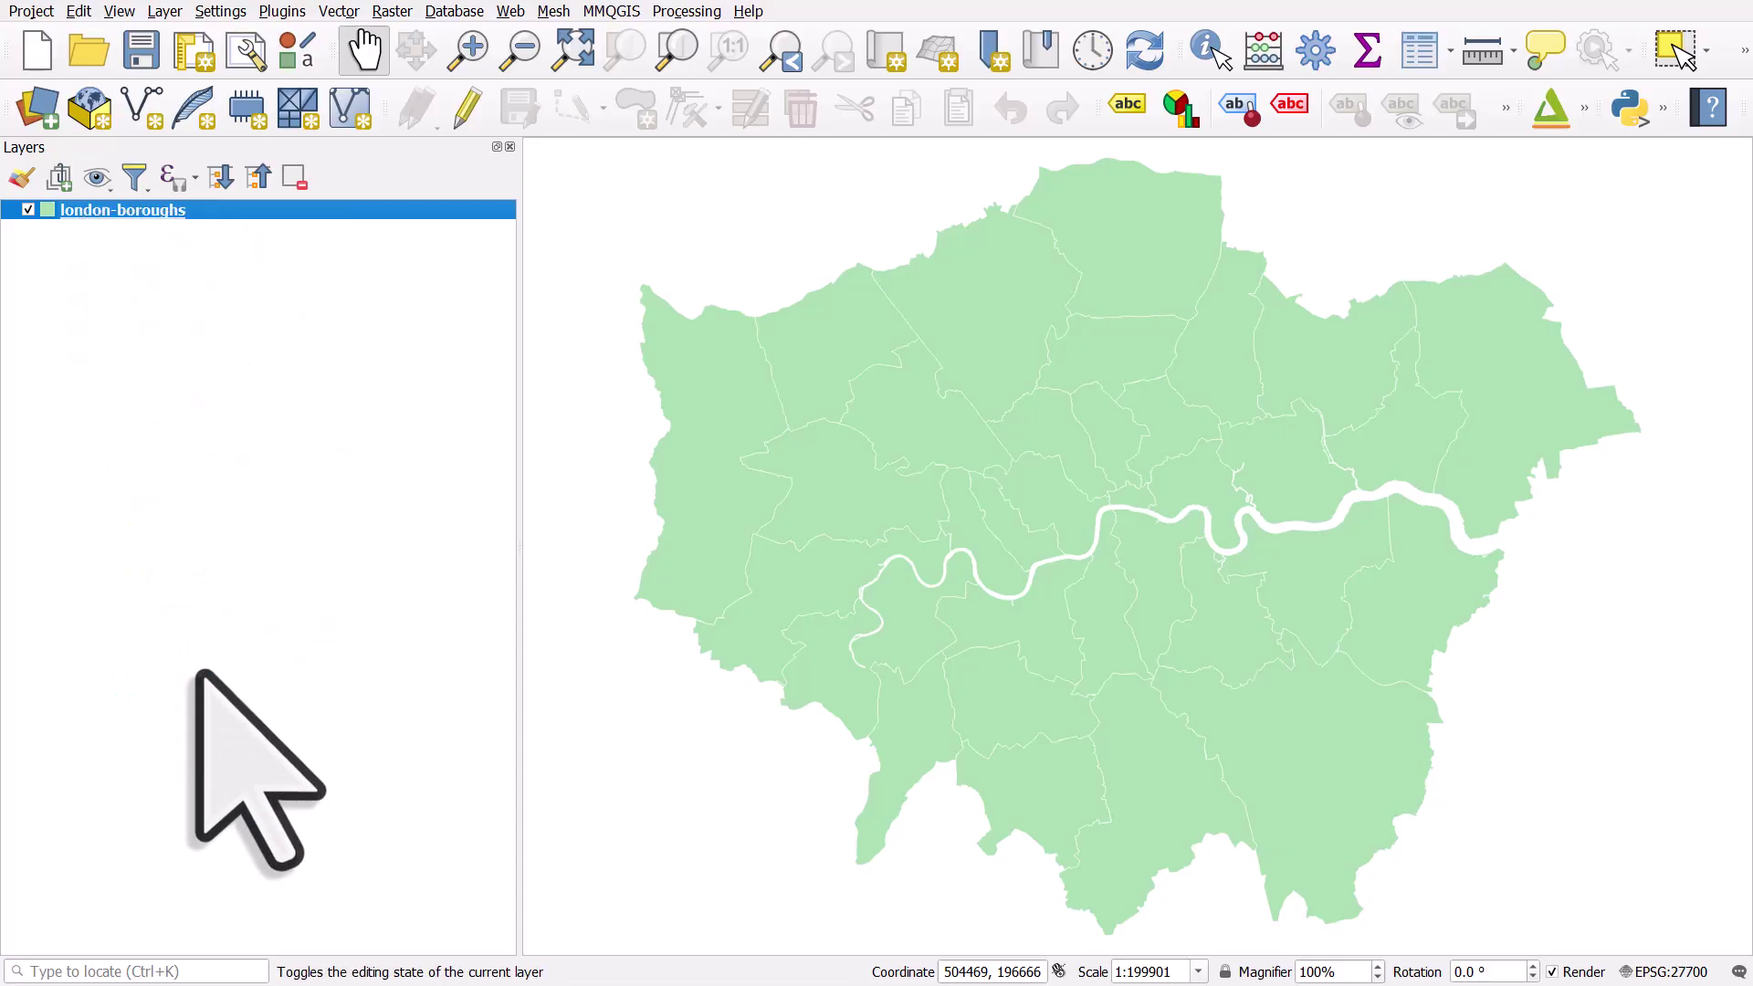
pyautogui.click(203, 293)
pyautogui.click(407, 138)
pyautogui.click(475, 163)
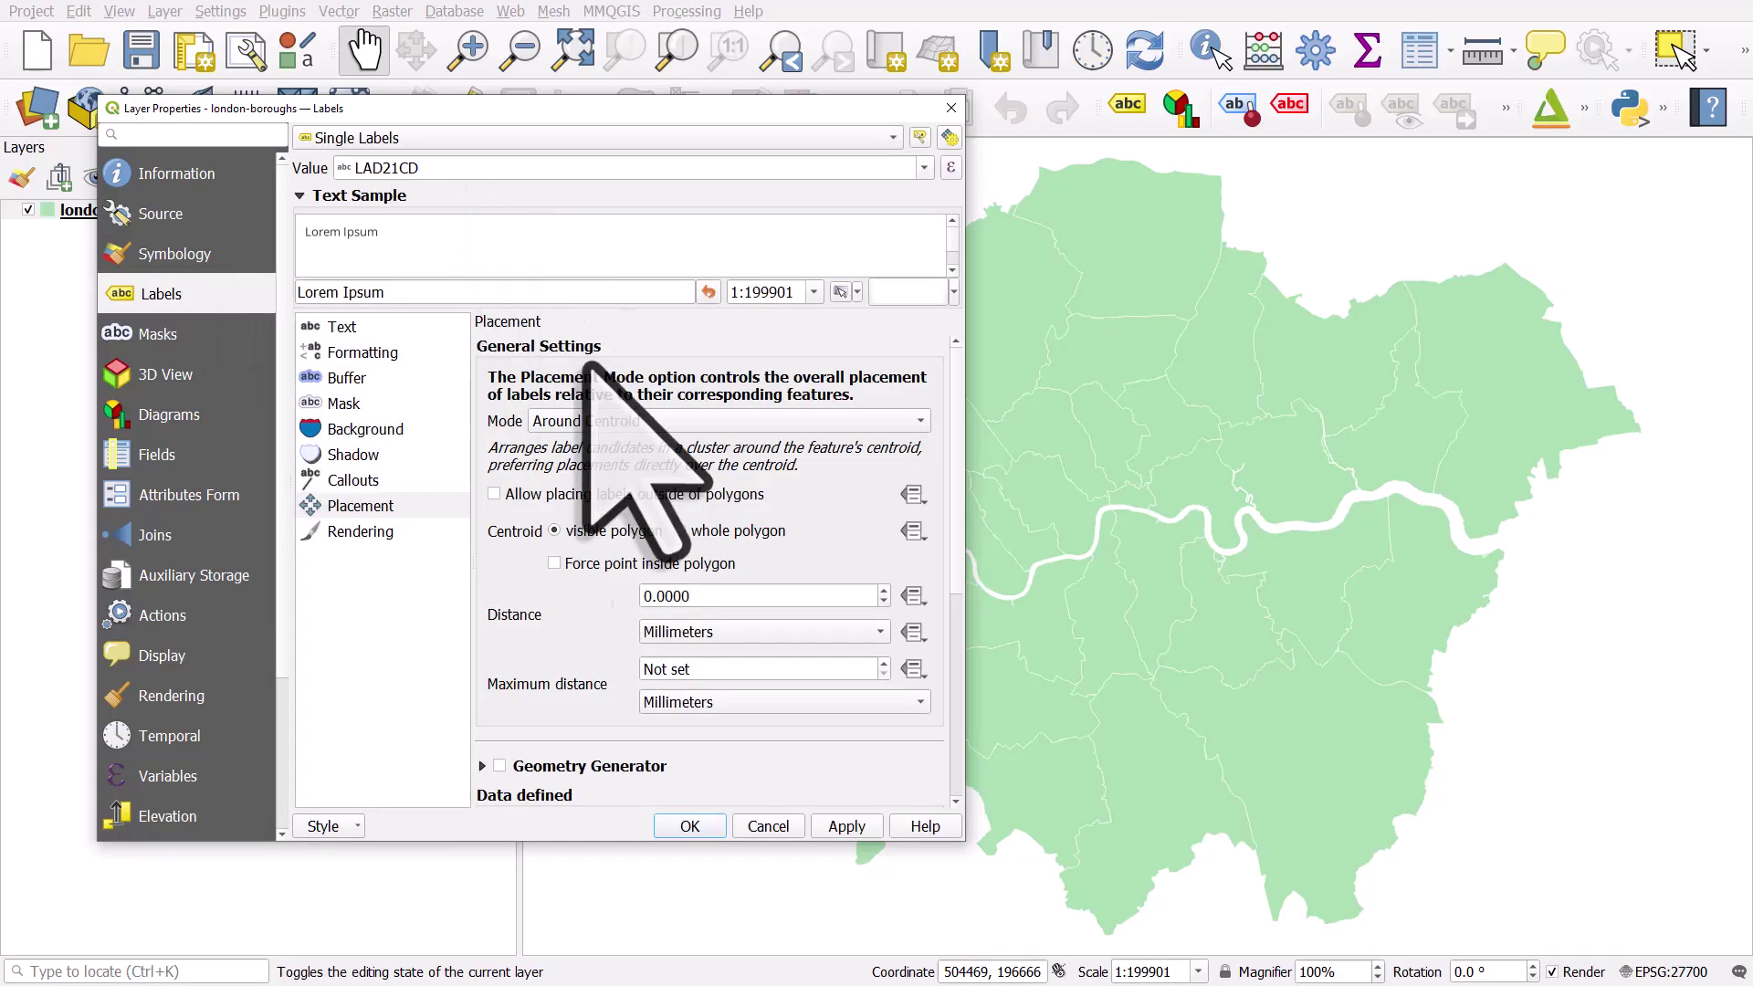
pyautogui.click(836, 824)
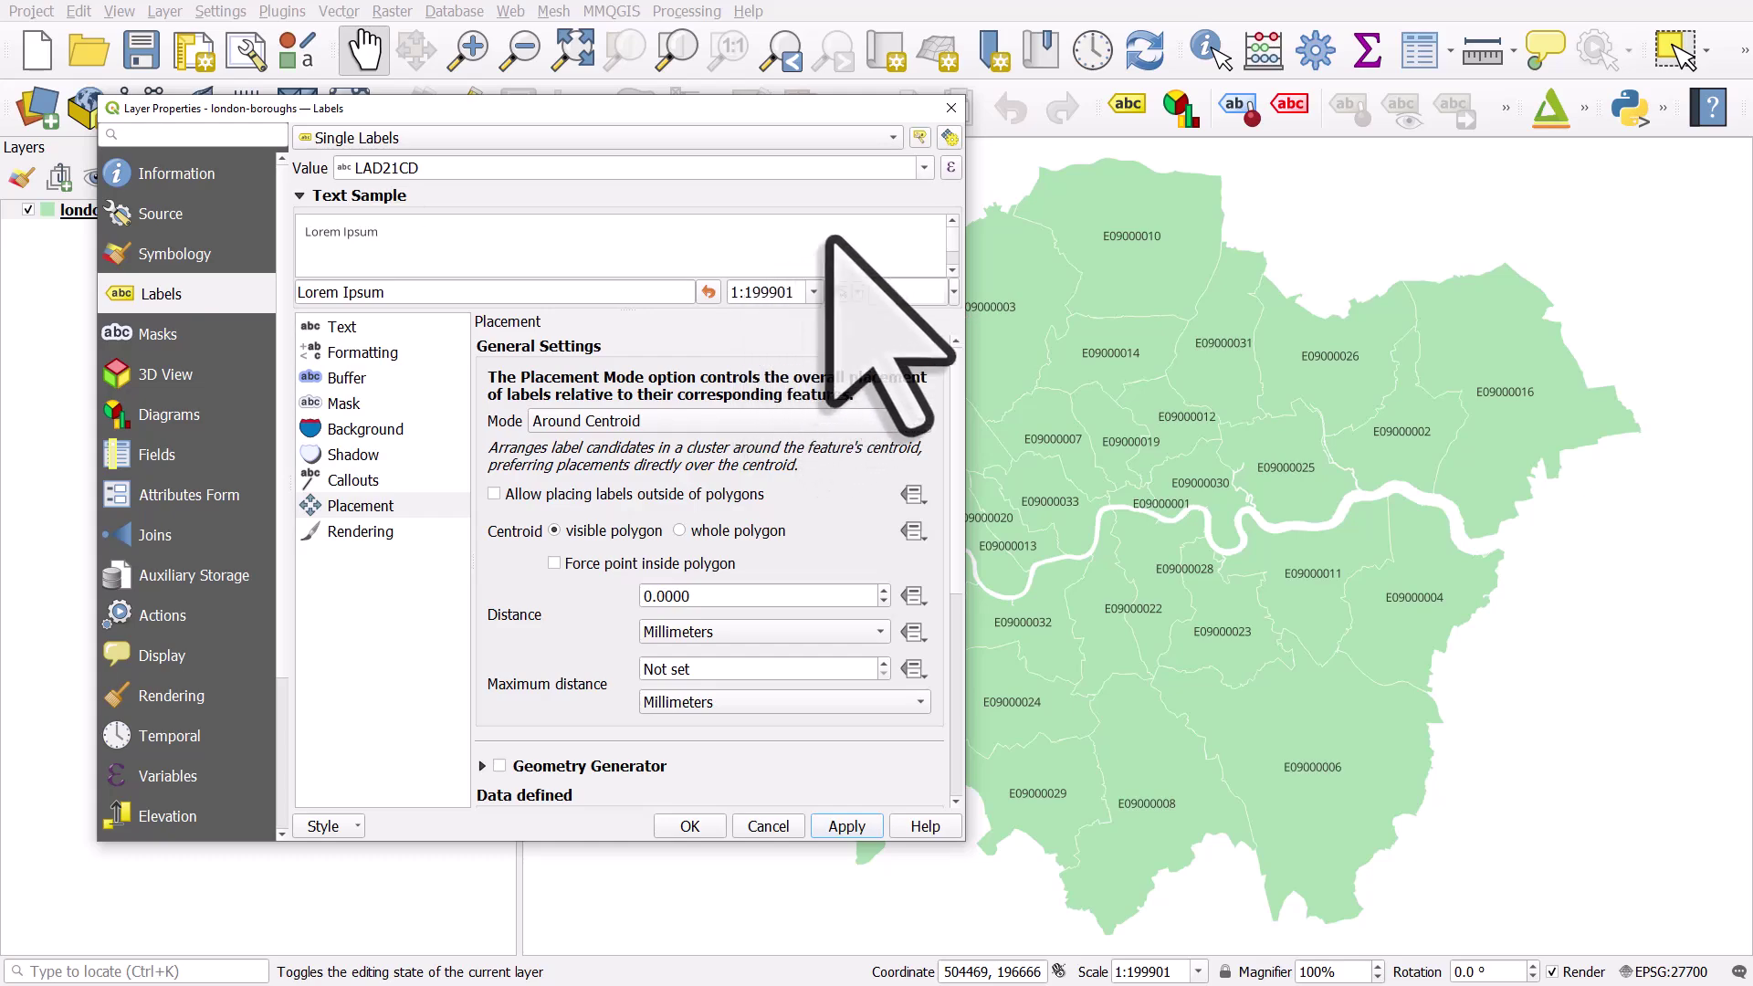
# Step: Change the label value to the LAD21NM field, apply it and close the layer properties
pyautogui.click(924, 167)
pyautogui.click(924, 167)
pyautogui.click(924, 167)
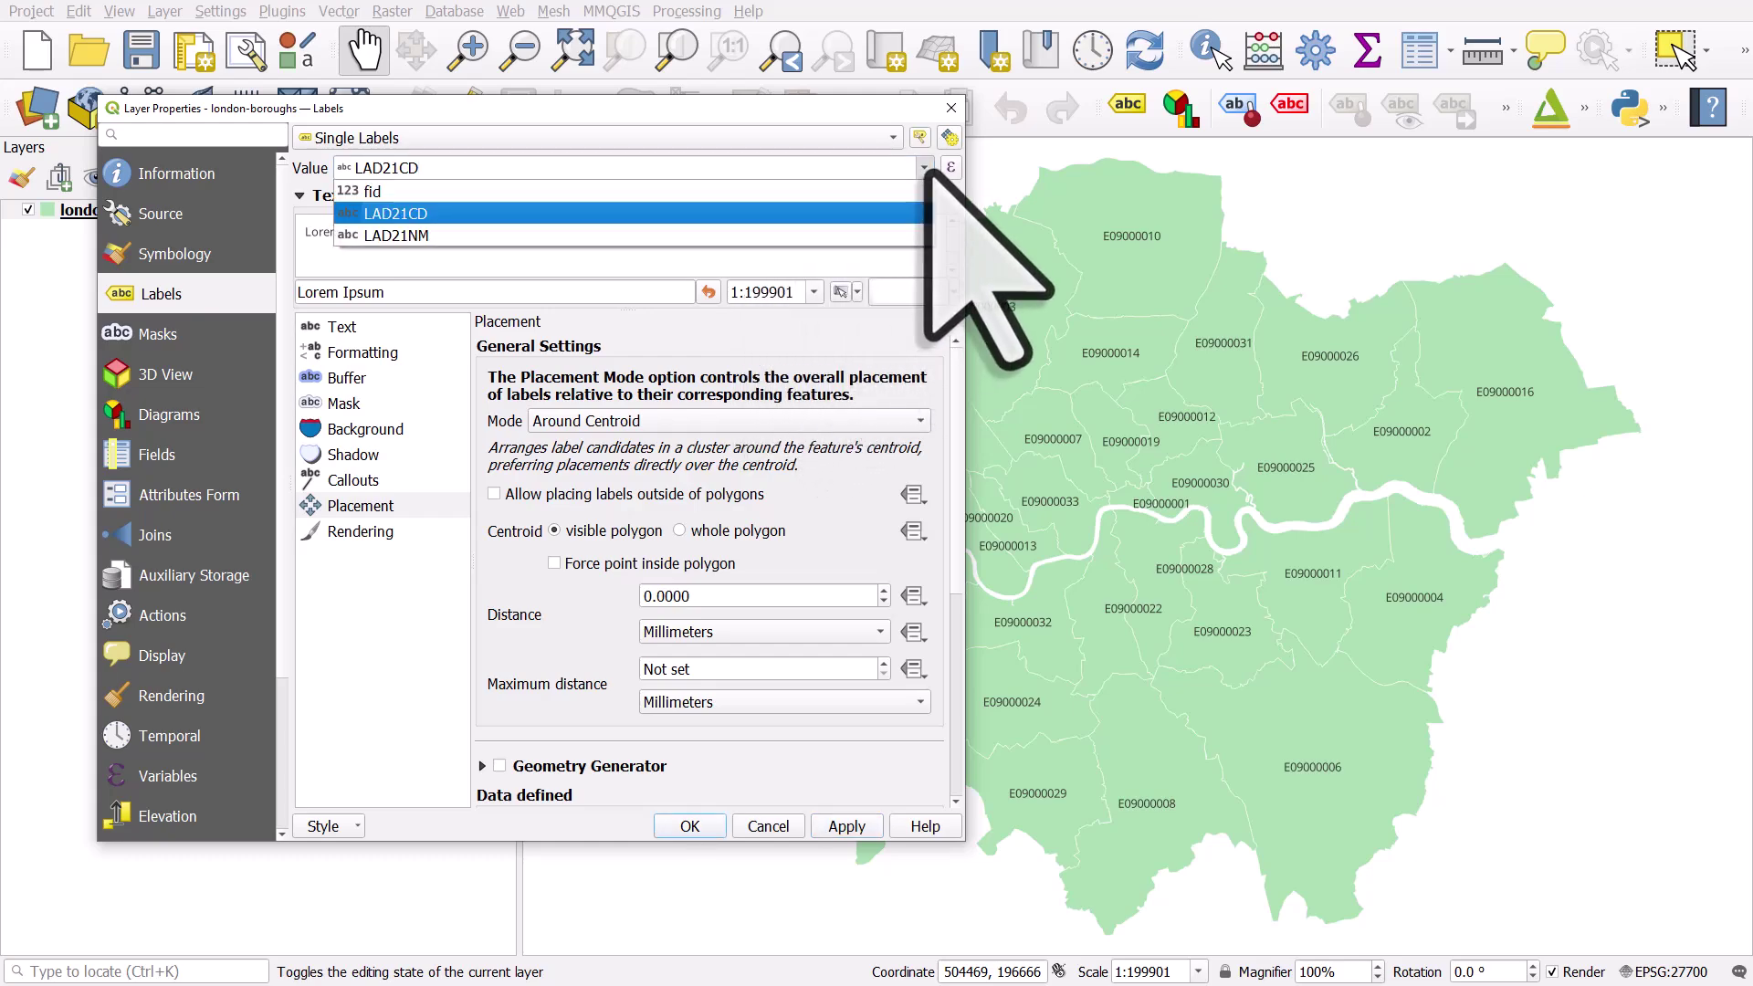
pyautogui.click(922, 235)
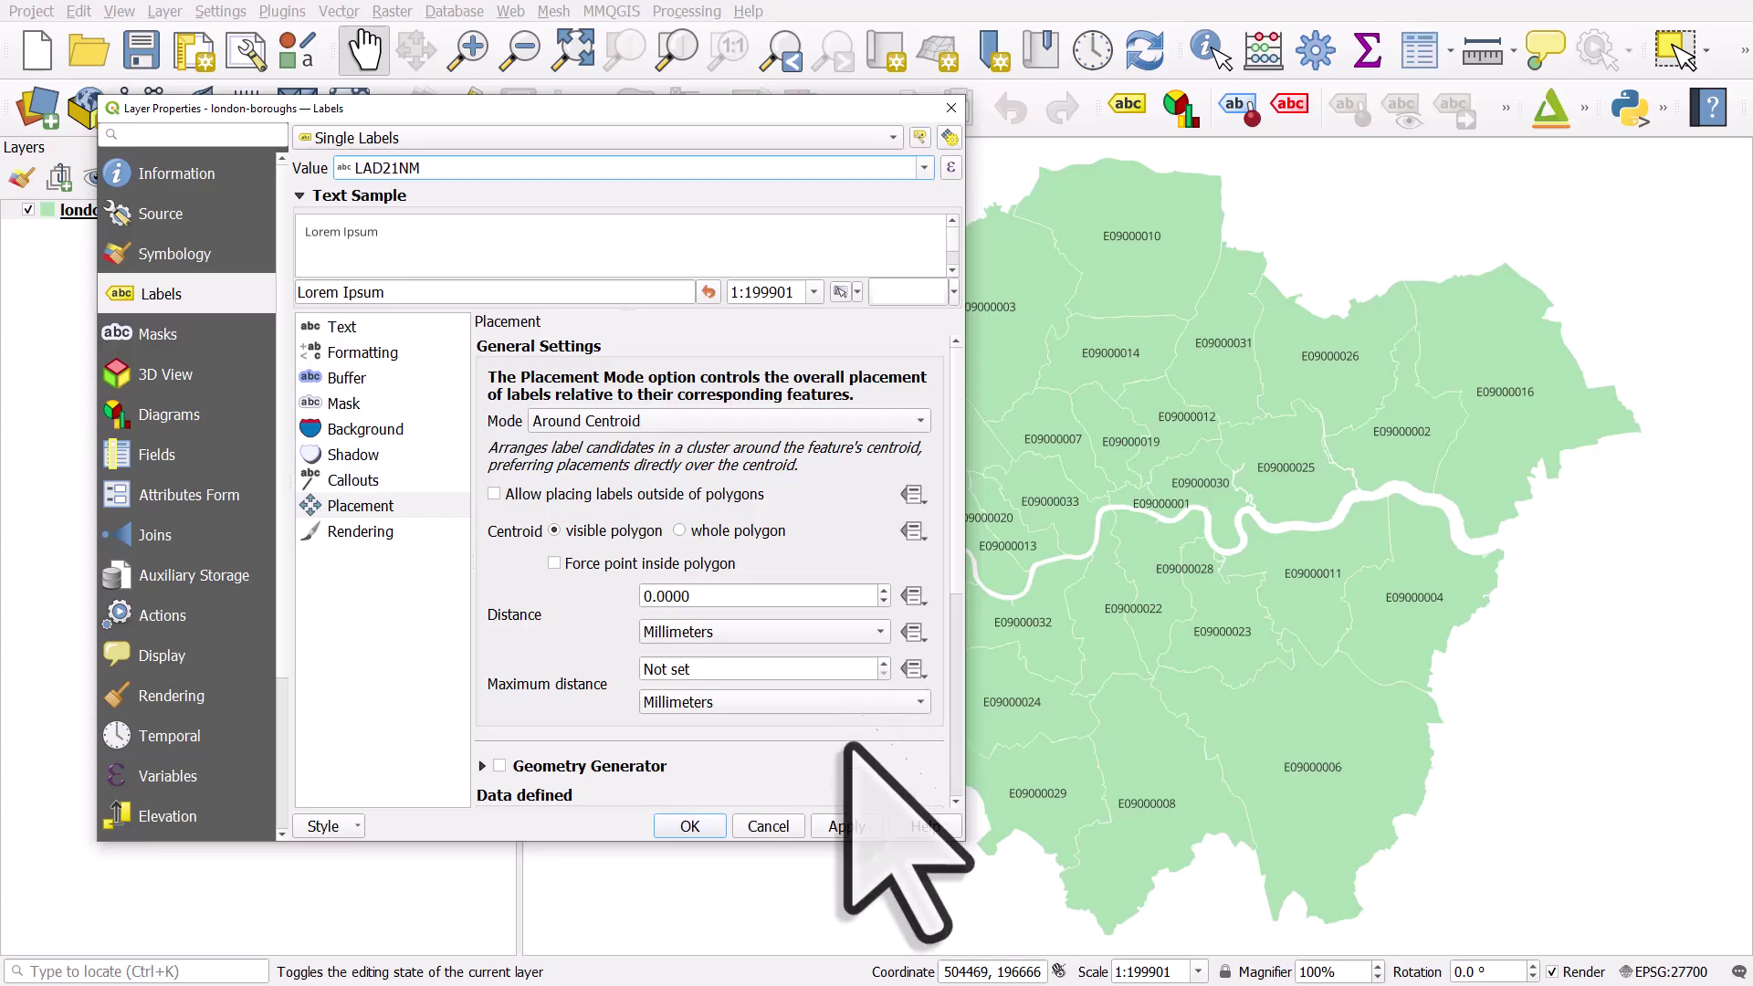
pyautogui.click(835, 827)
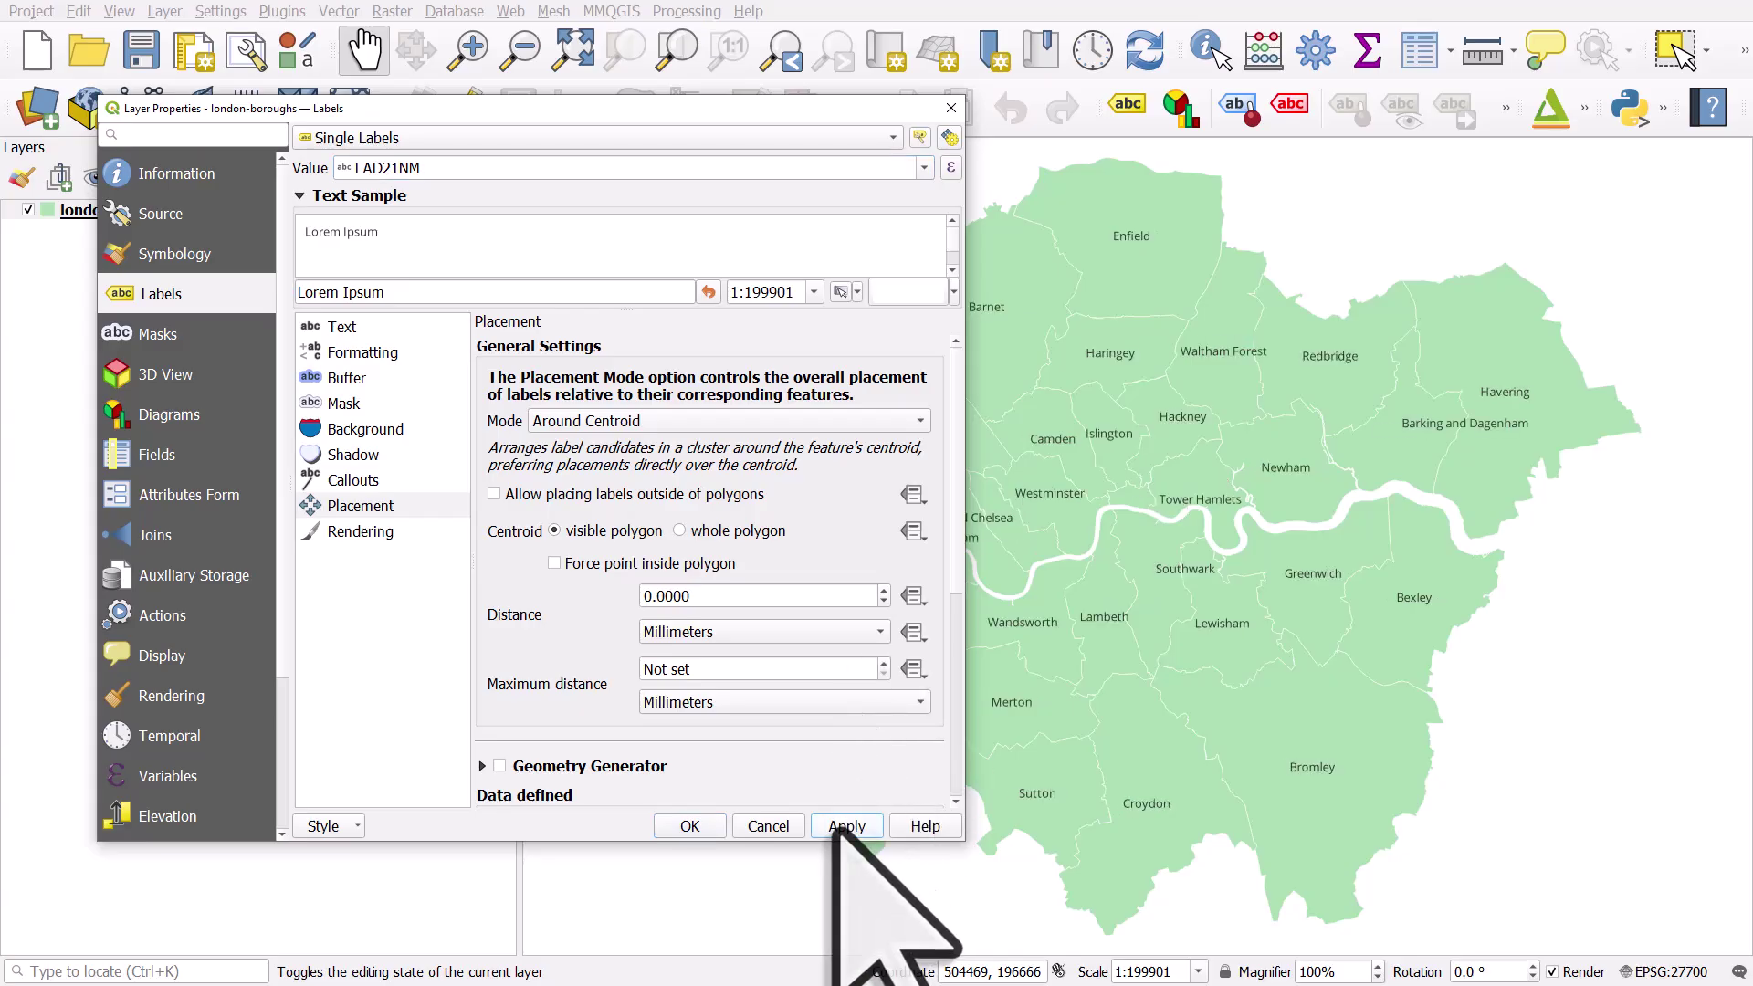
pyautogui.click(691, 826)
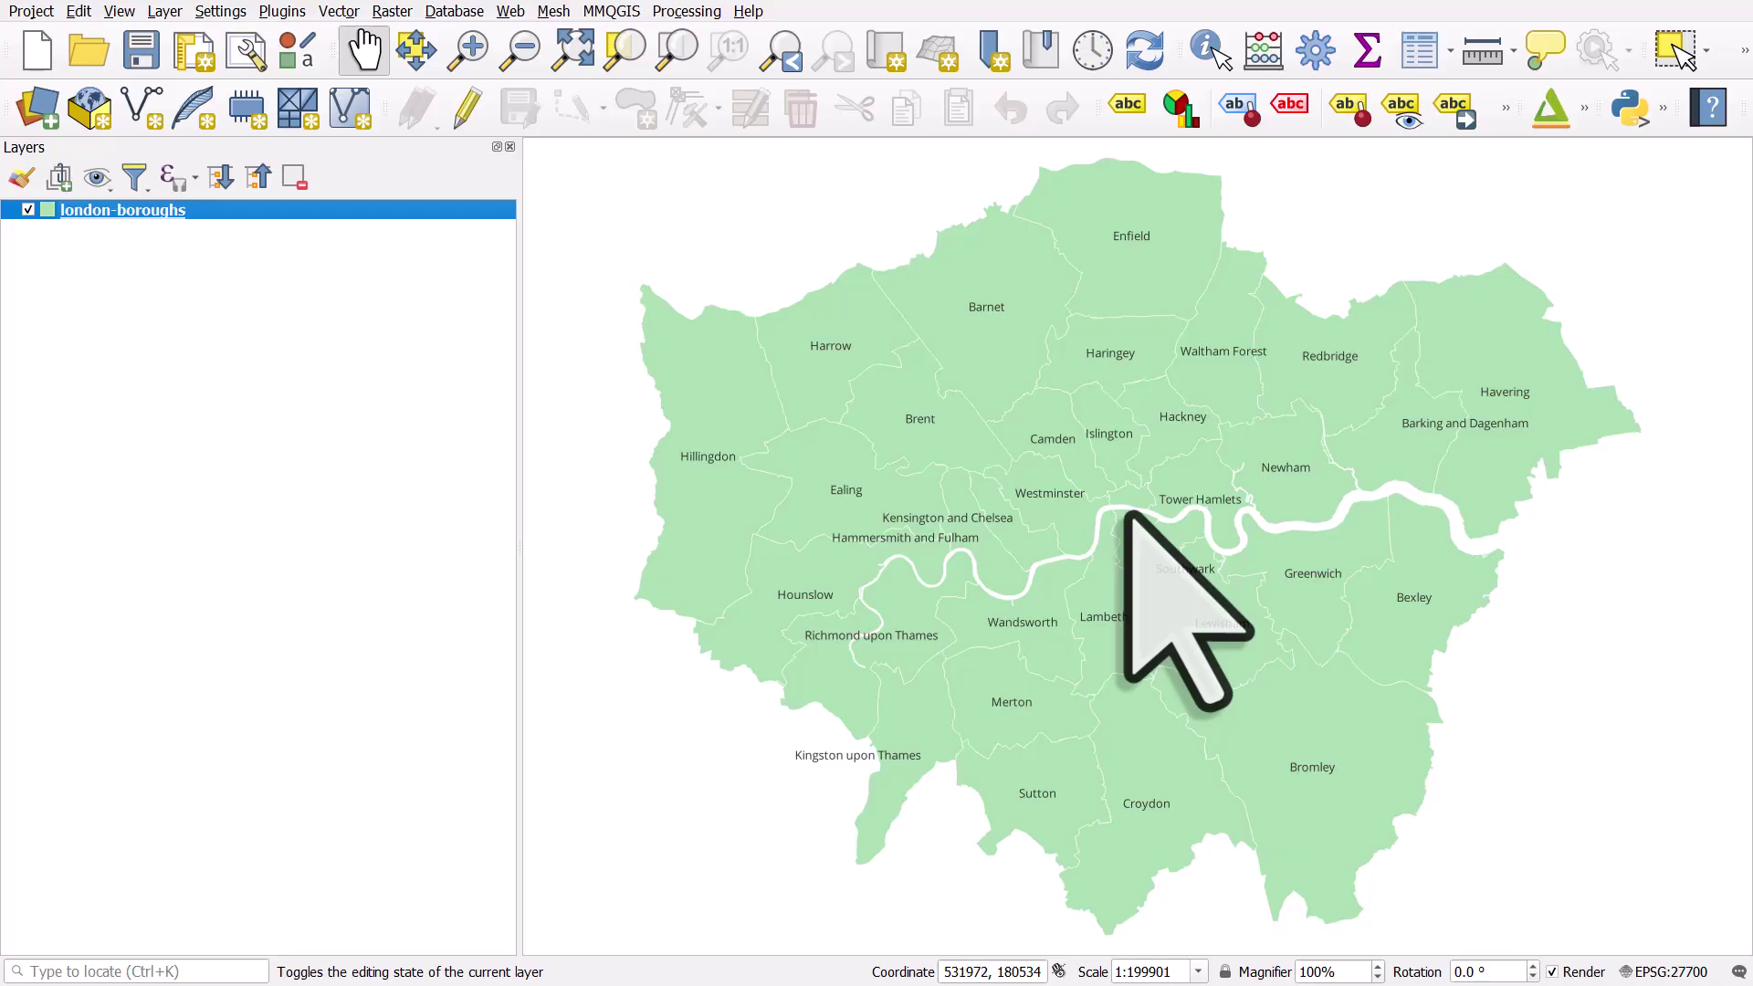
# Step: Wrap the london-boroughs label lines to 12 characters using maximum line length, and apply the formatting
pyautogui.doubleClick(116, 210)
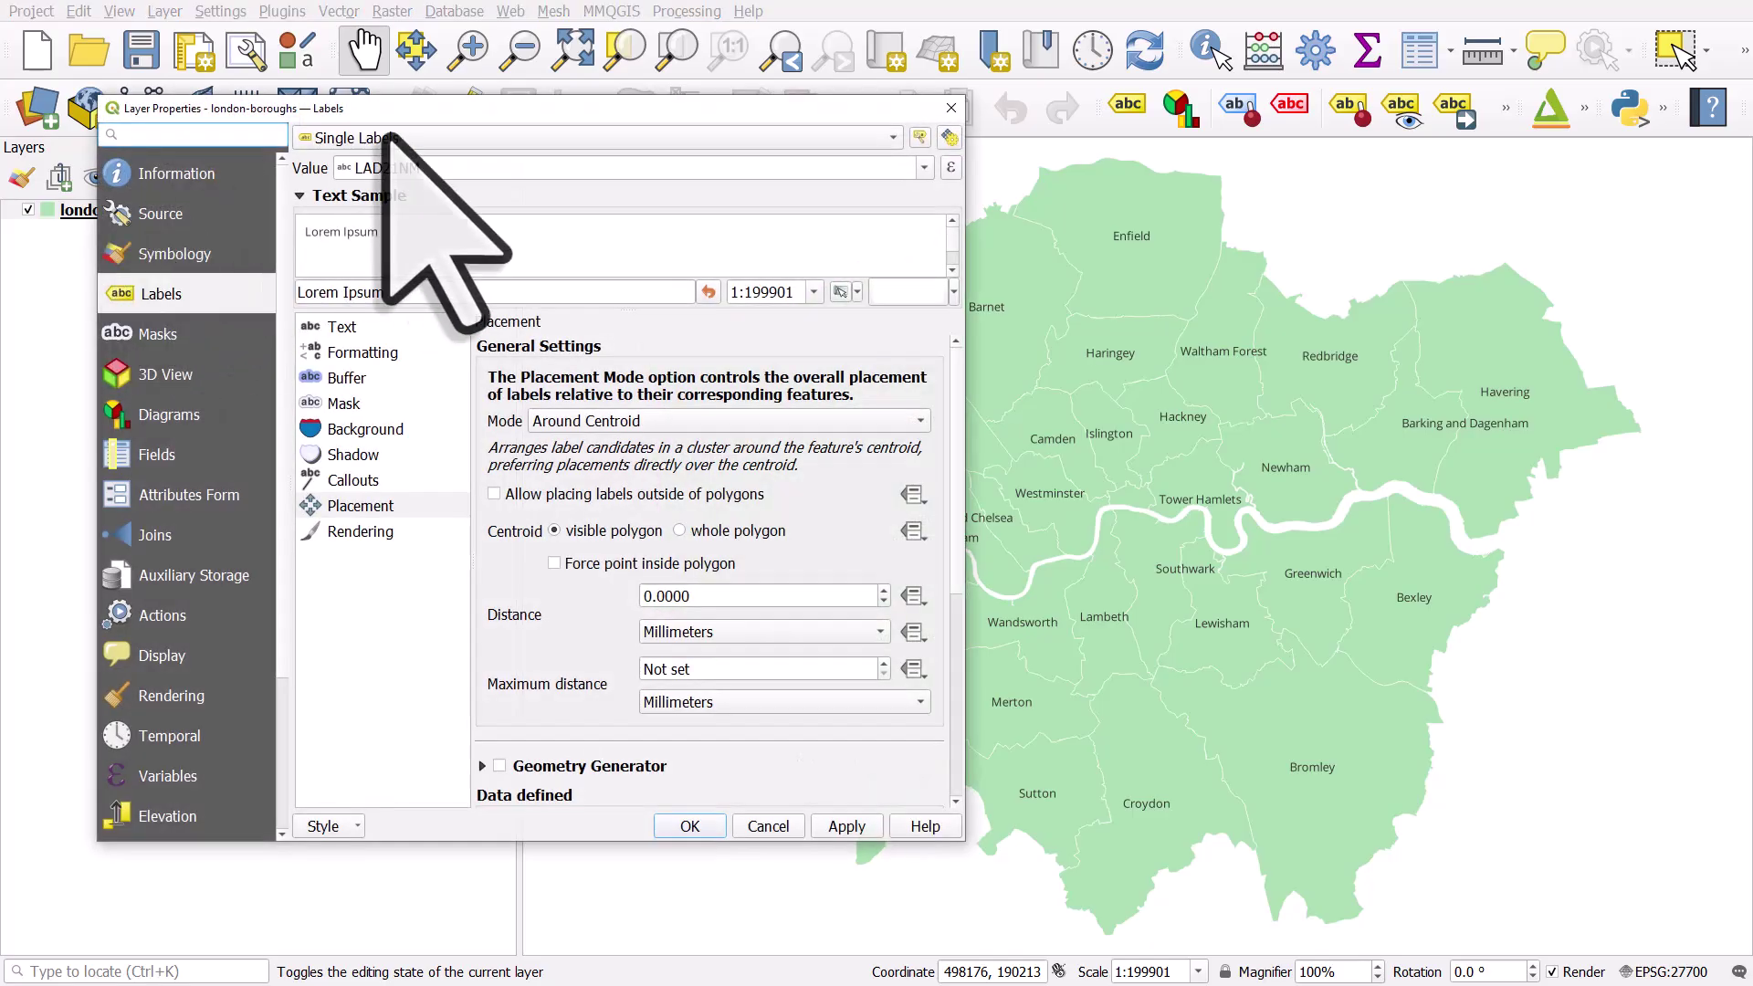
pyautogui.click(308, 327)
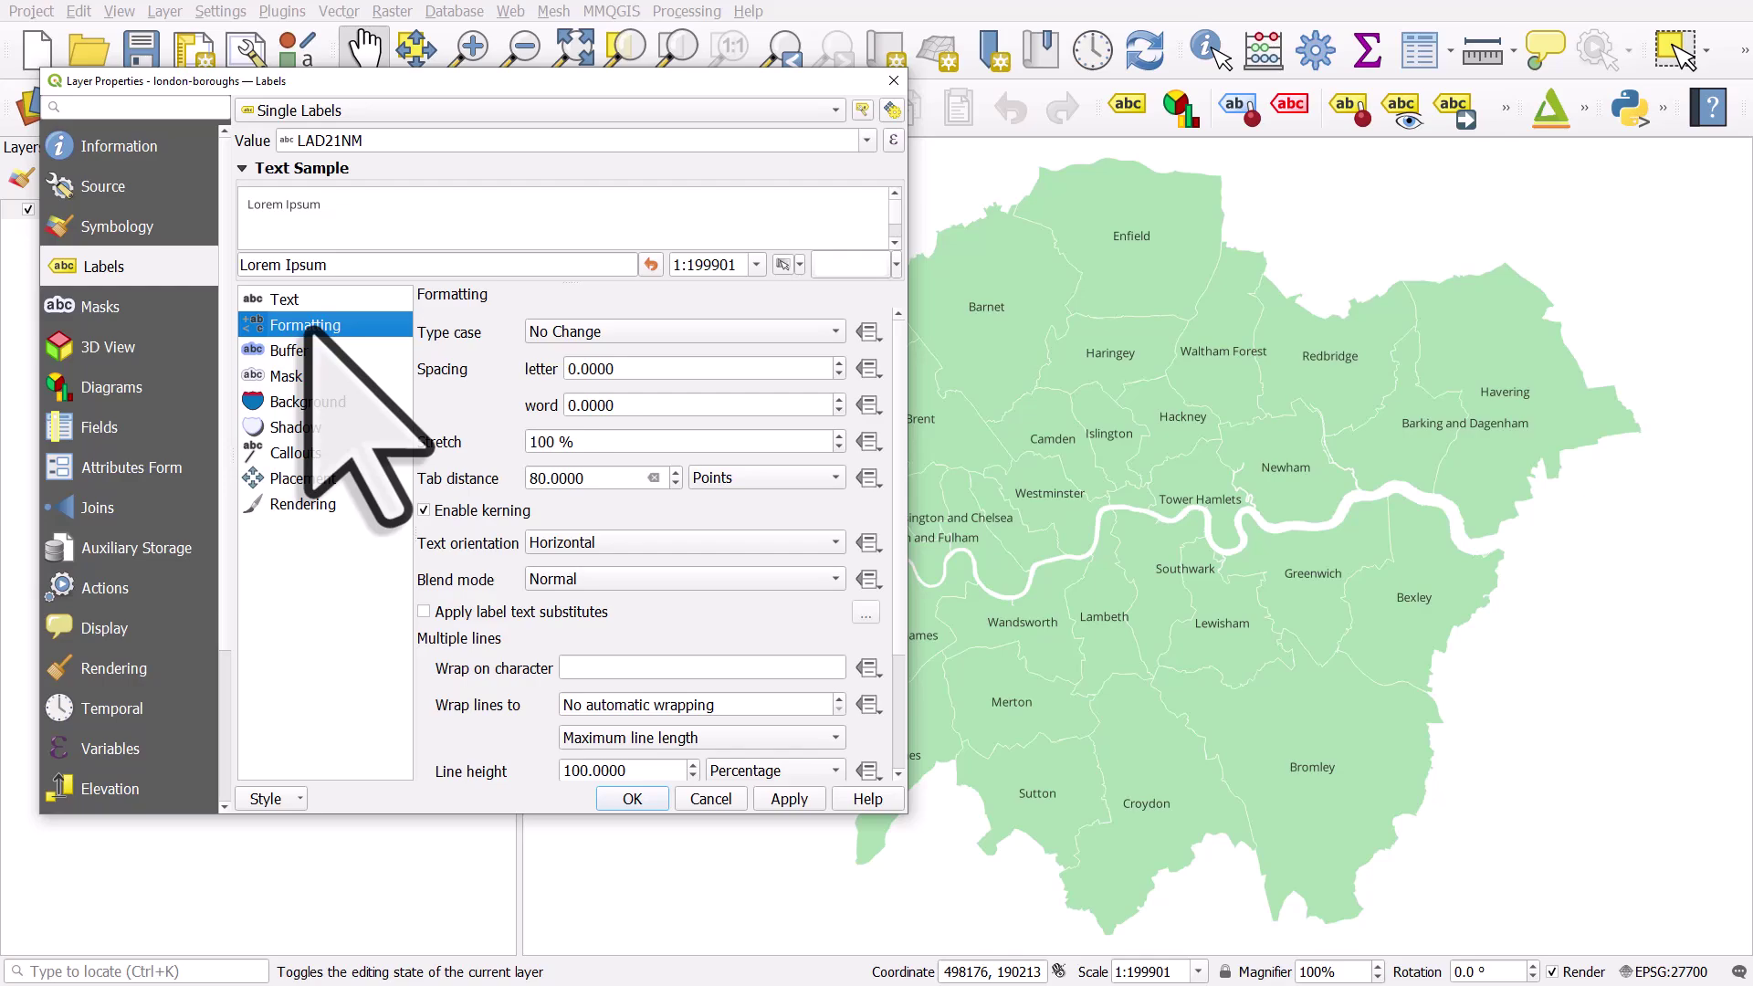
pyautogui.moveTo(897, 356); pyautogui.dragTo(898, 456)
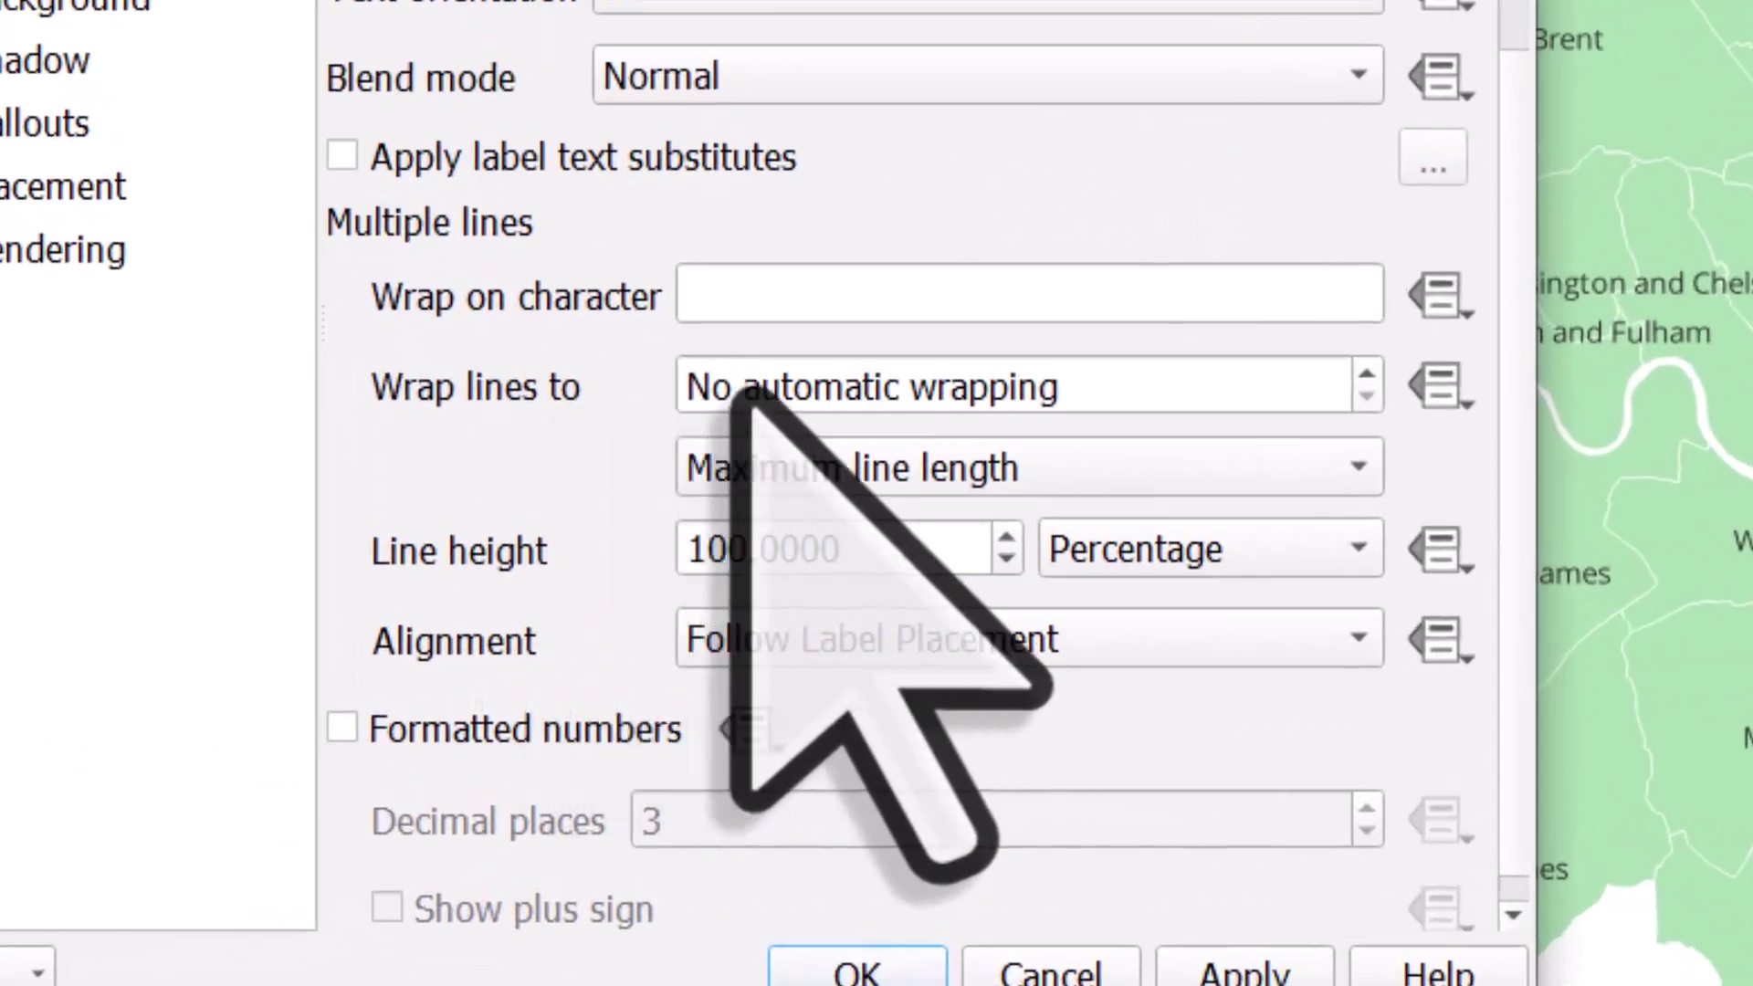
pyautogui.doubleClick(619, 560)
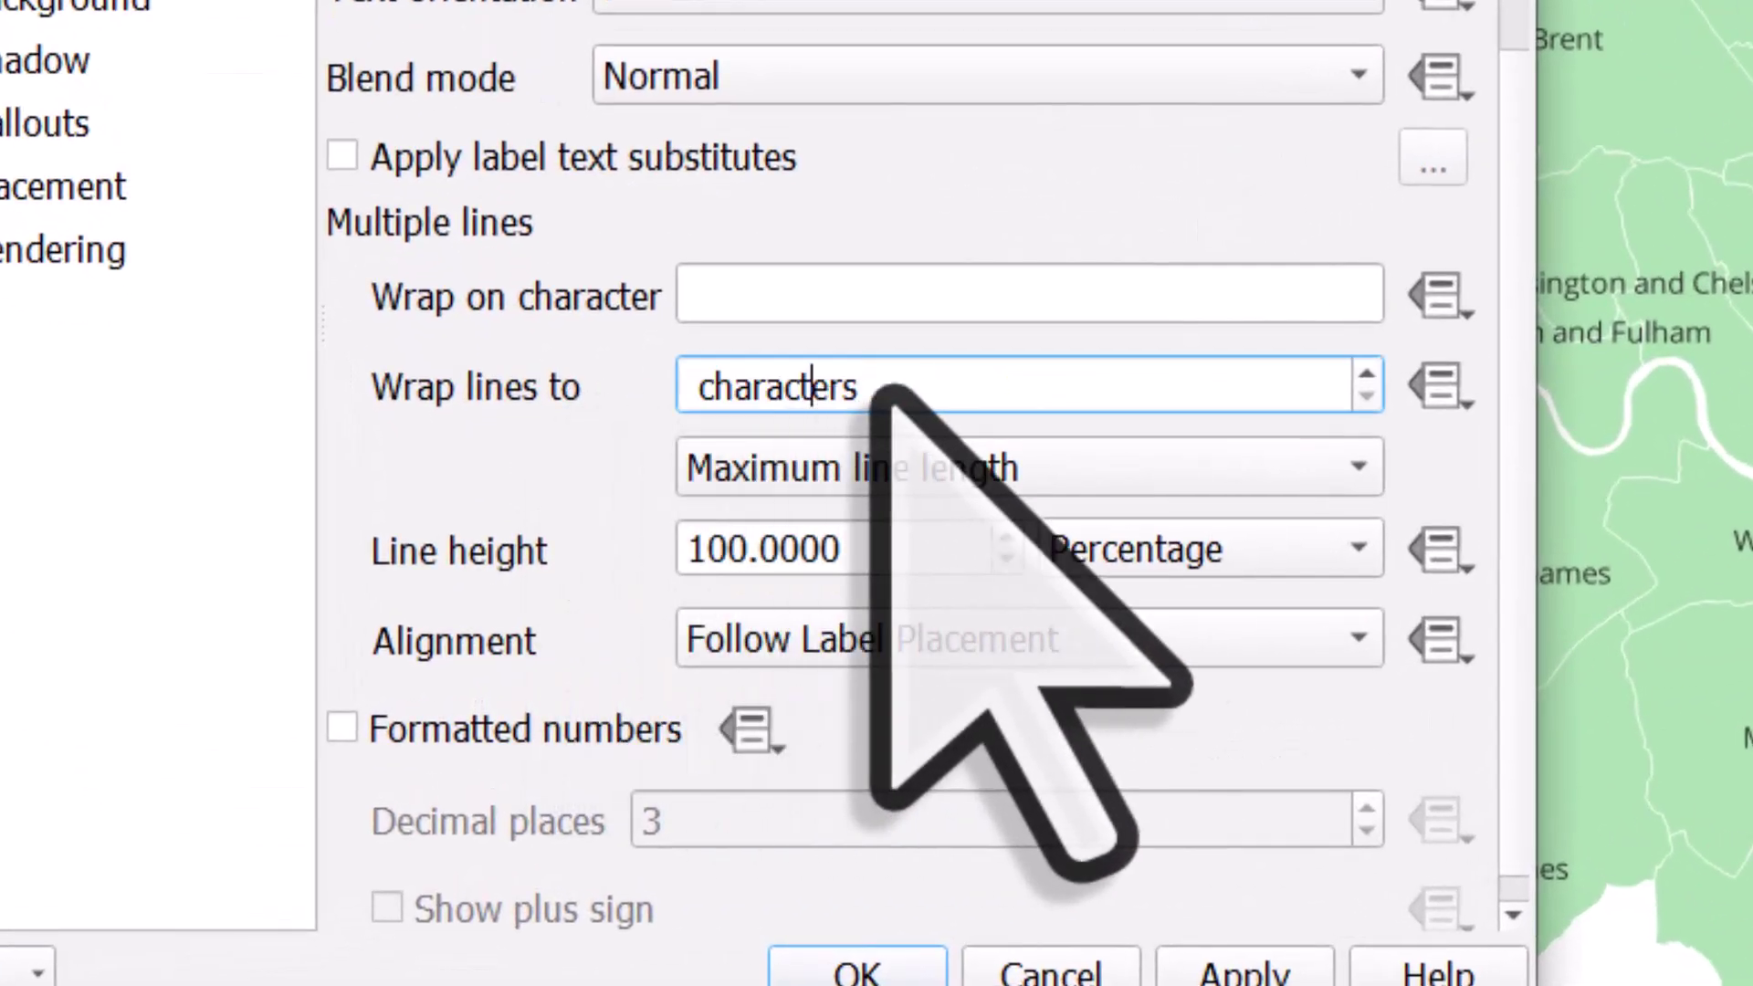
pyautogui.click(1366, 374)
pyautogui.click(1367, 374)
pyautogui.click(1367, 375)
pyautogui.click(1367, 374)
pyautogui.click(1367, 374)
pyautogui.click(1367, 374)
pyautogui.click(1367, 374)
pyautogui.click(1367, 375)
pyautogui.click(1366, 374)
pyautogui.click(1366, 374)
pyautogui.click(1366, 375)
pyautogui.click(1367, 374)
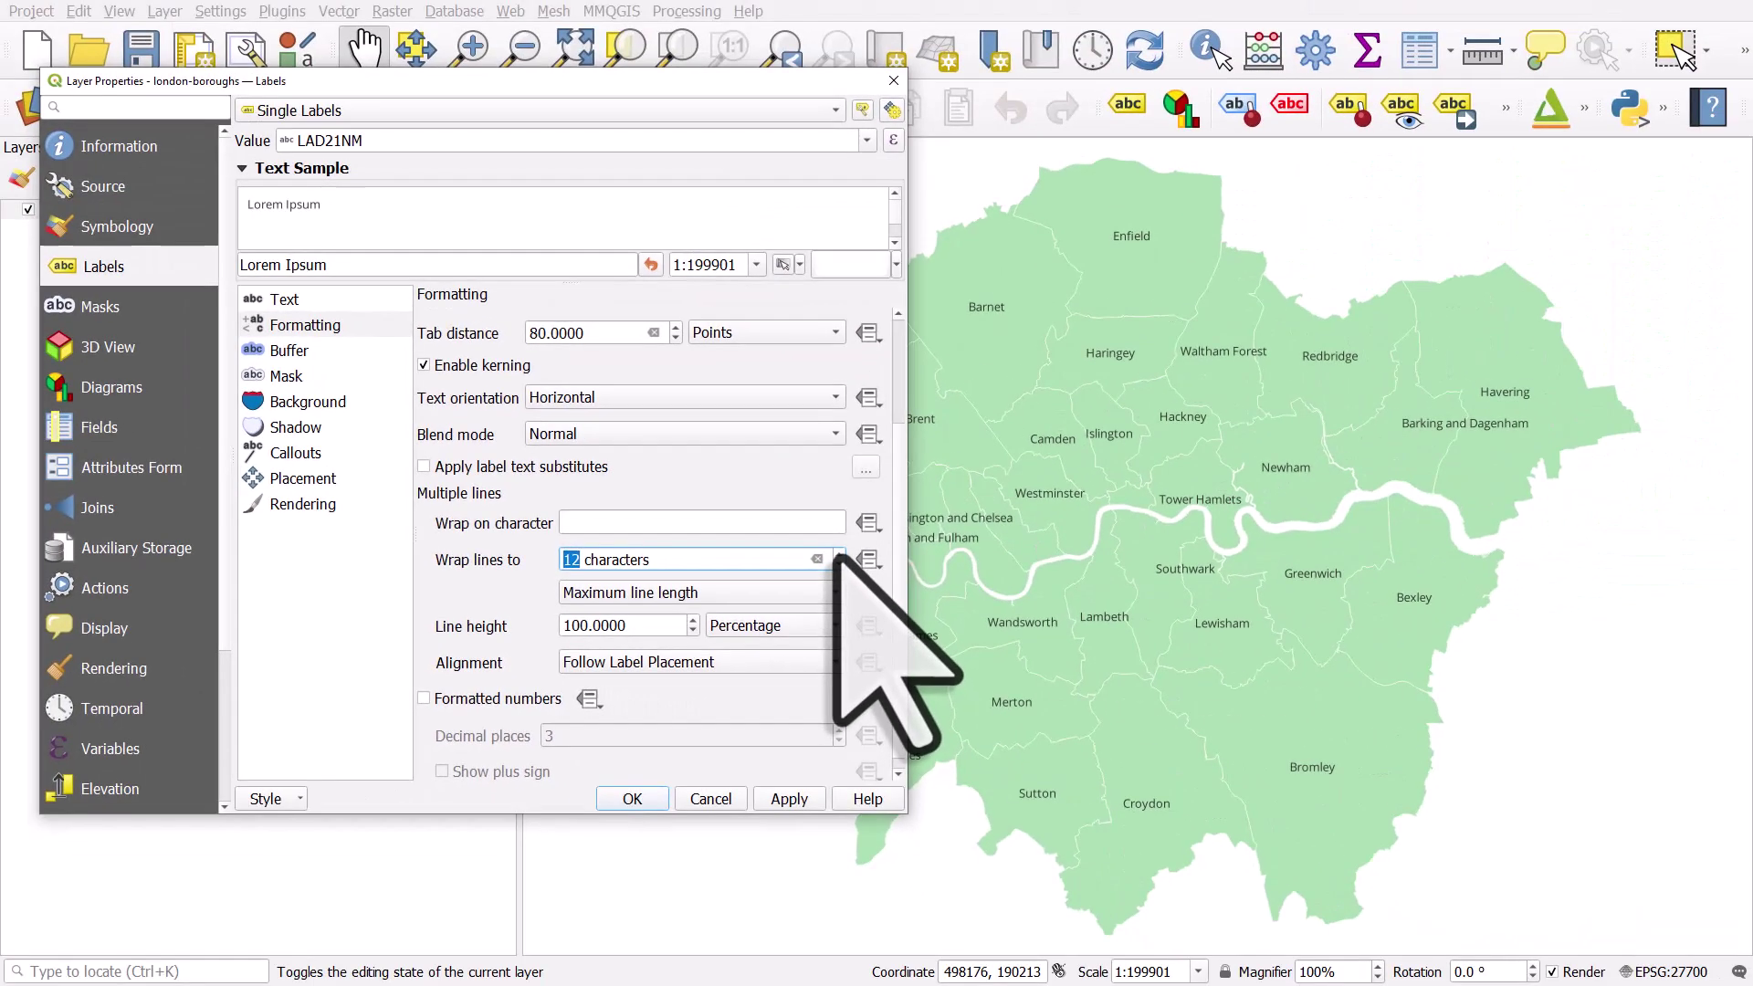
pyautogui.moveTo(779, 85); pyautogui.dragTo(755, 76)
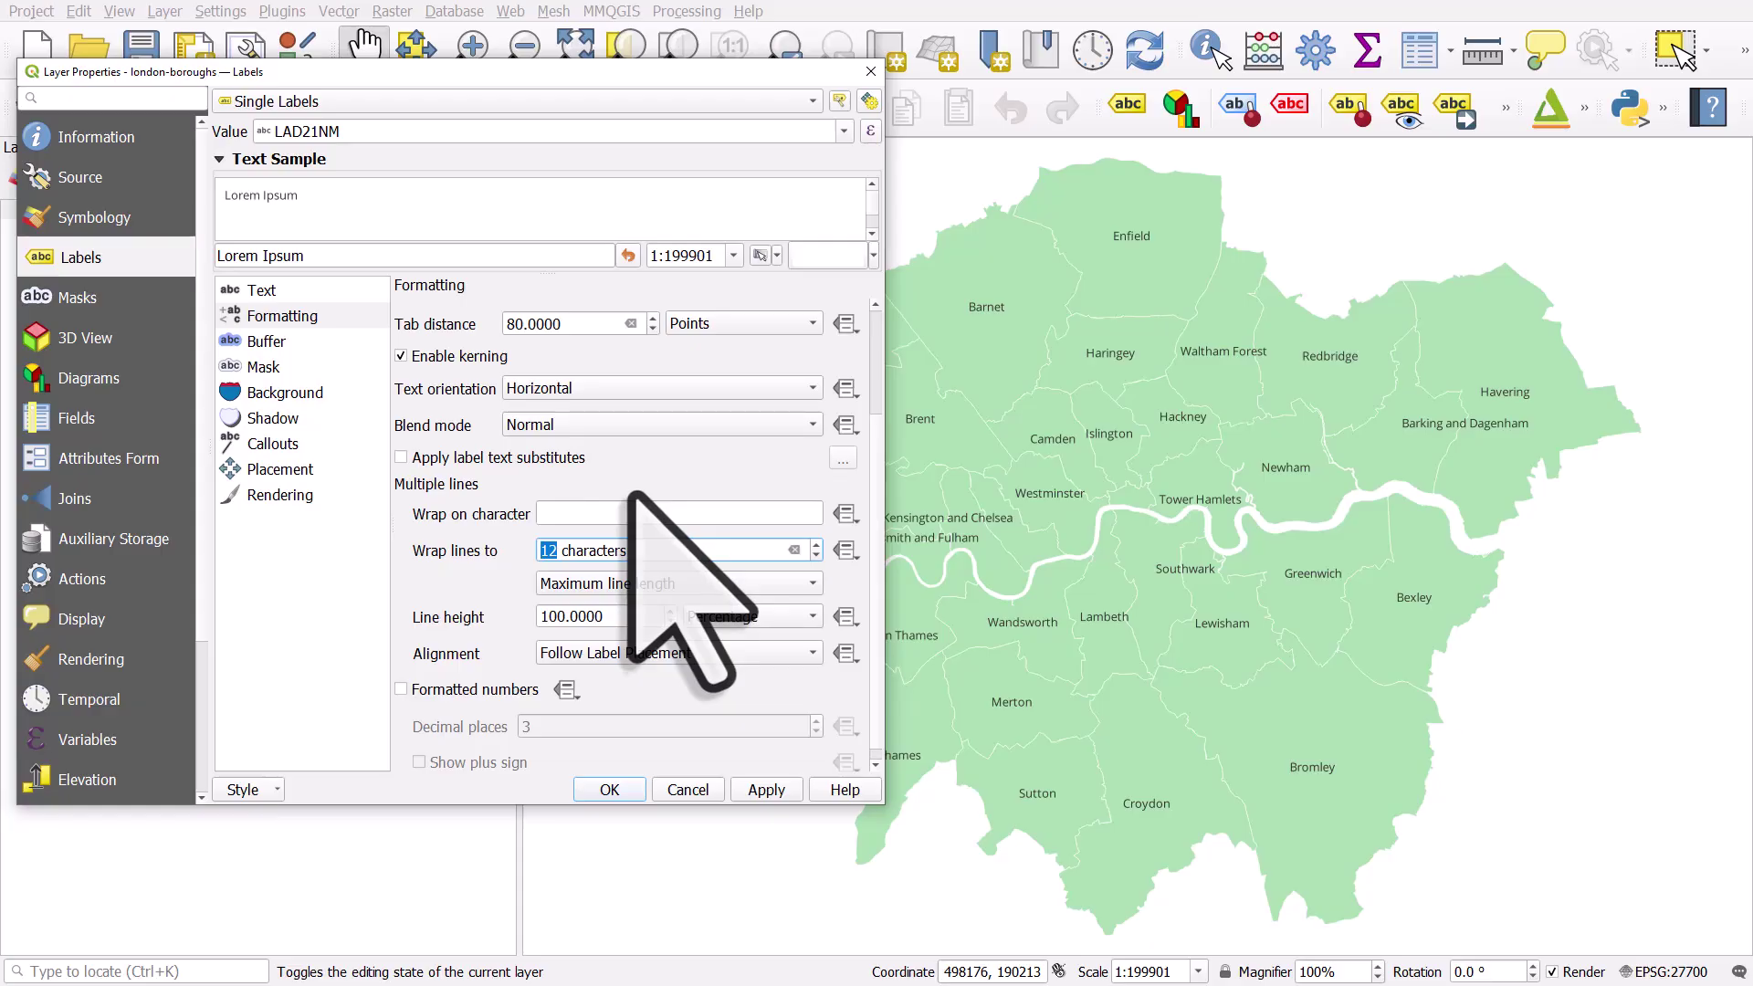
pyautogui.click(767, 788)
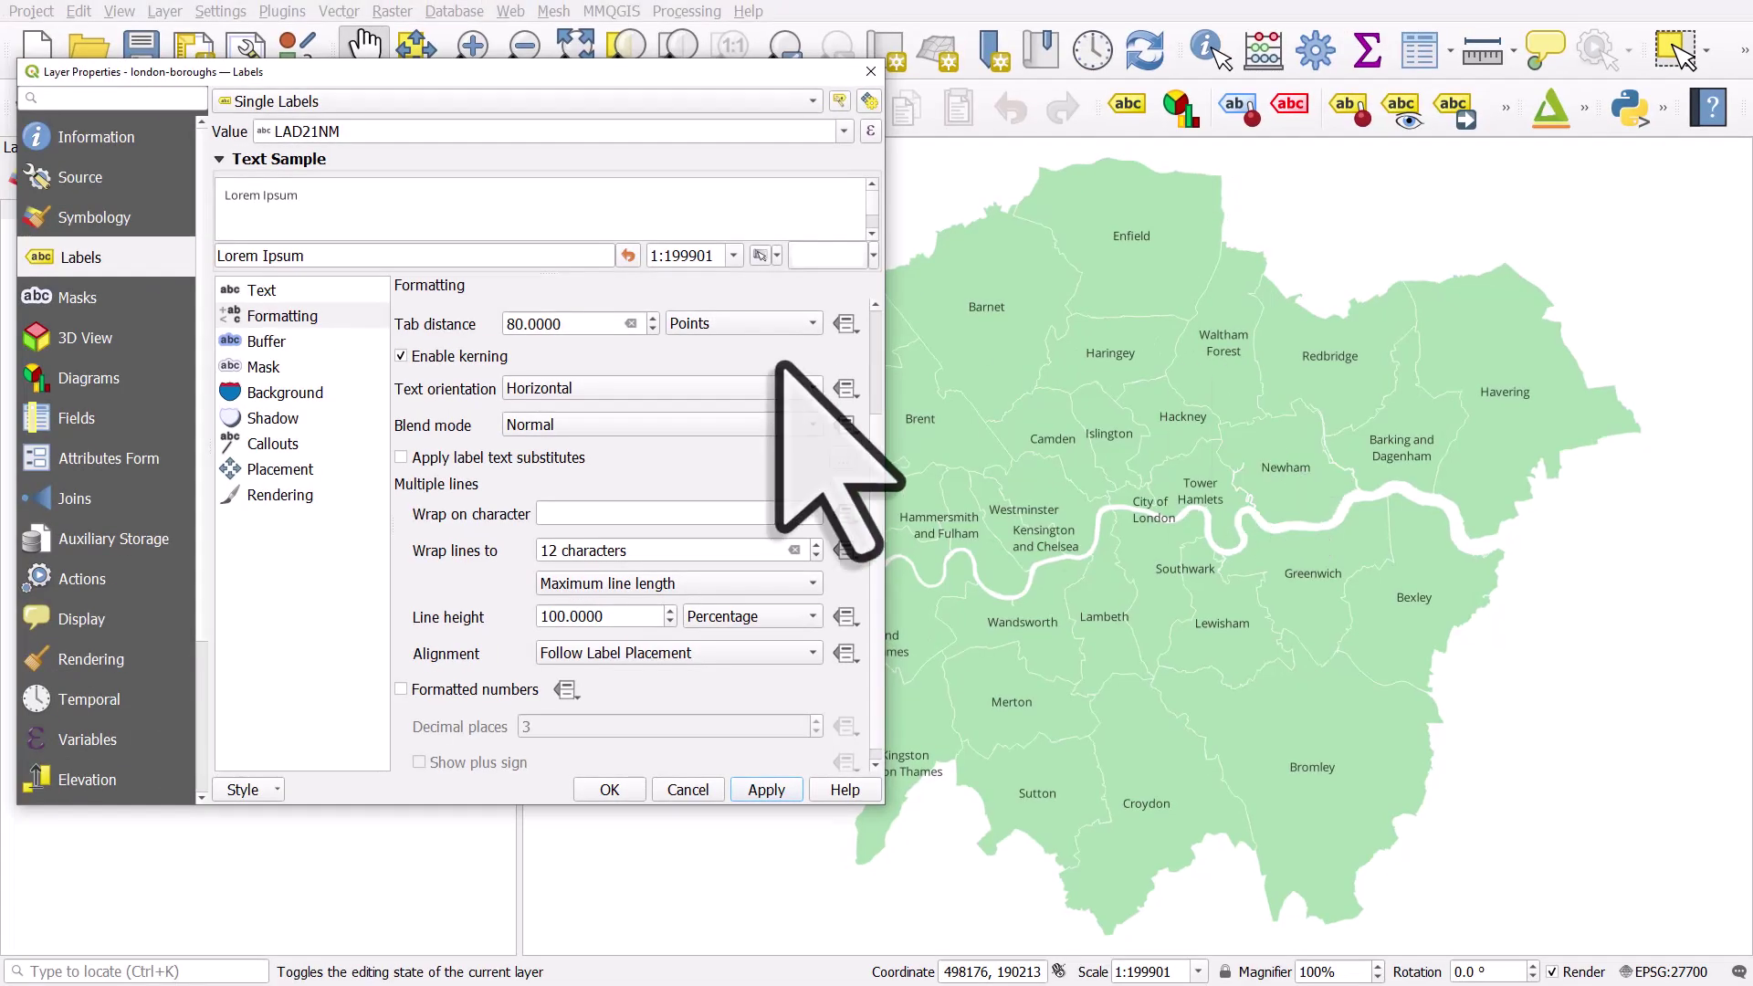
# Step: Set the label text size to 9 points and apply it
pyautogui.click(266, 294)
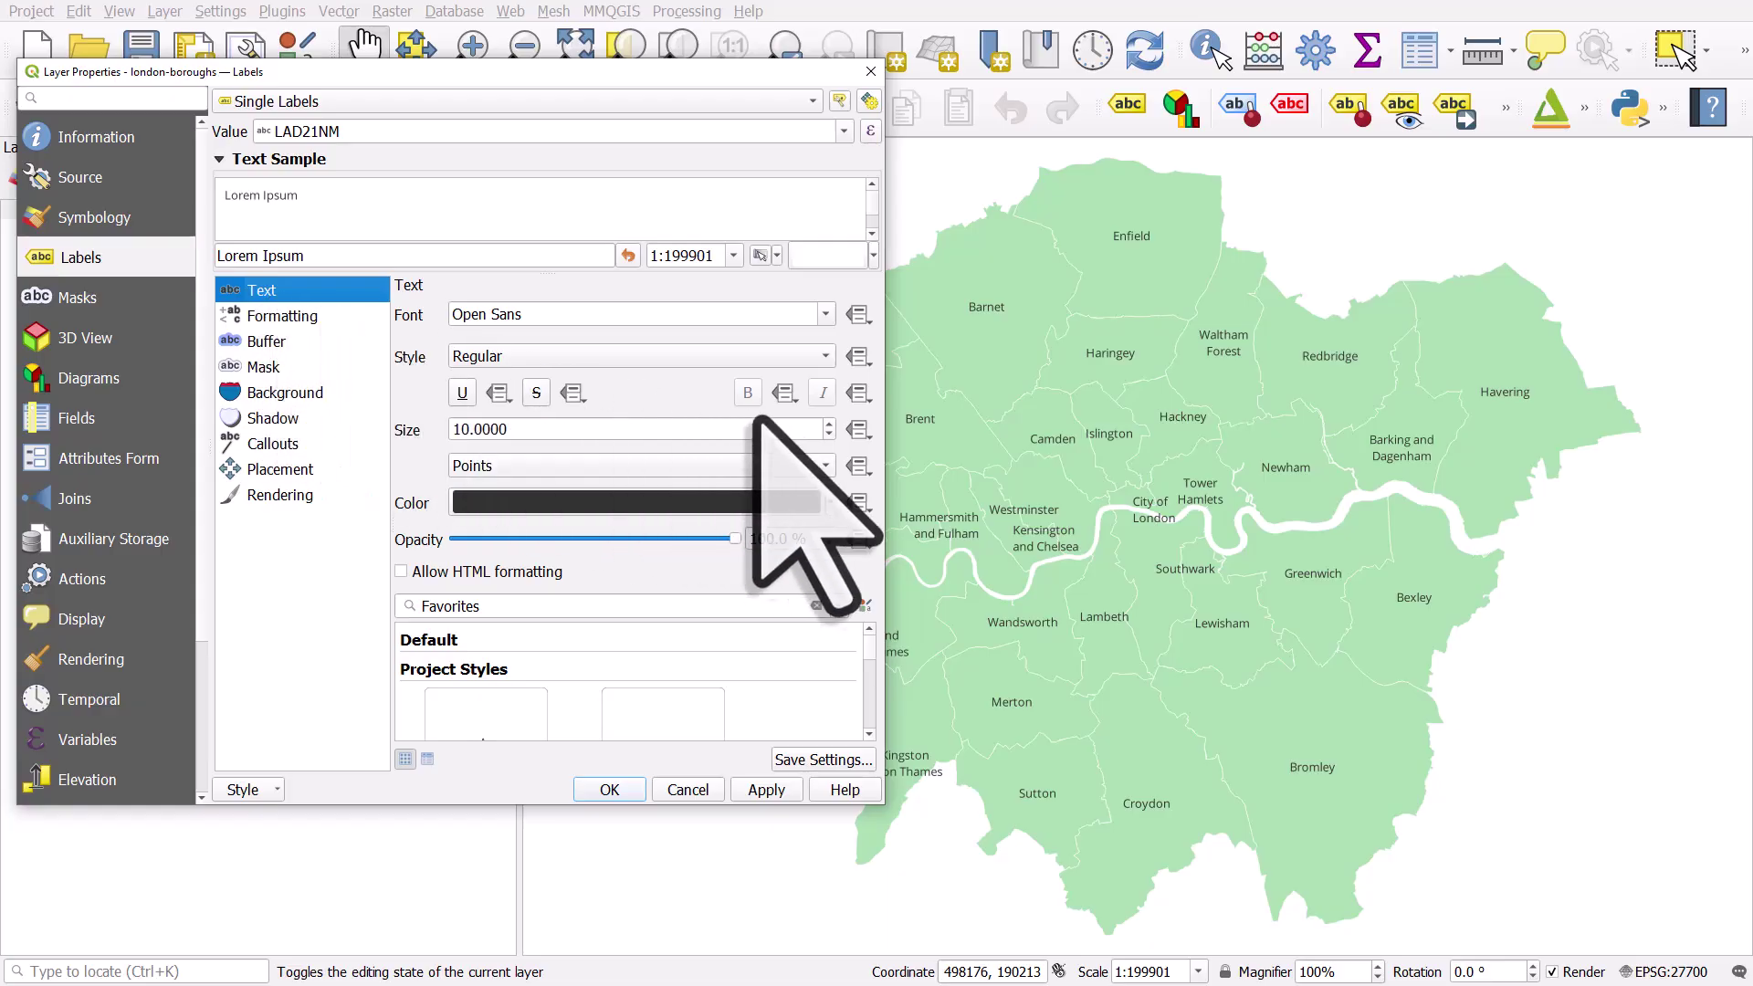
pyautogui.click(829, 435)
pyautogui.click(761, 790)
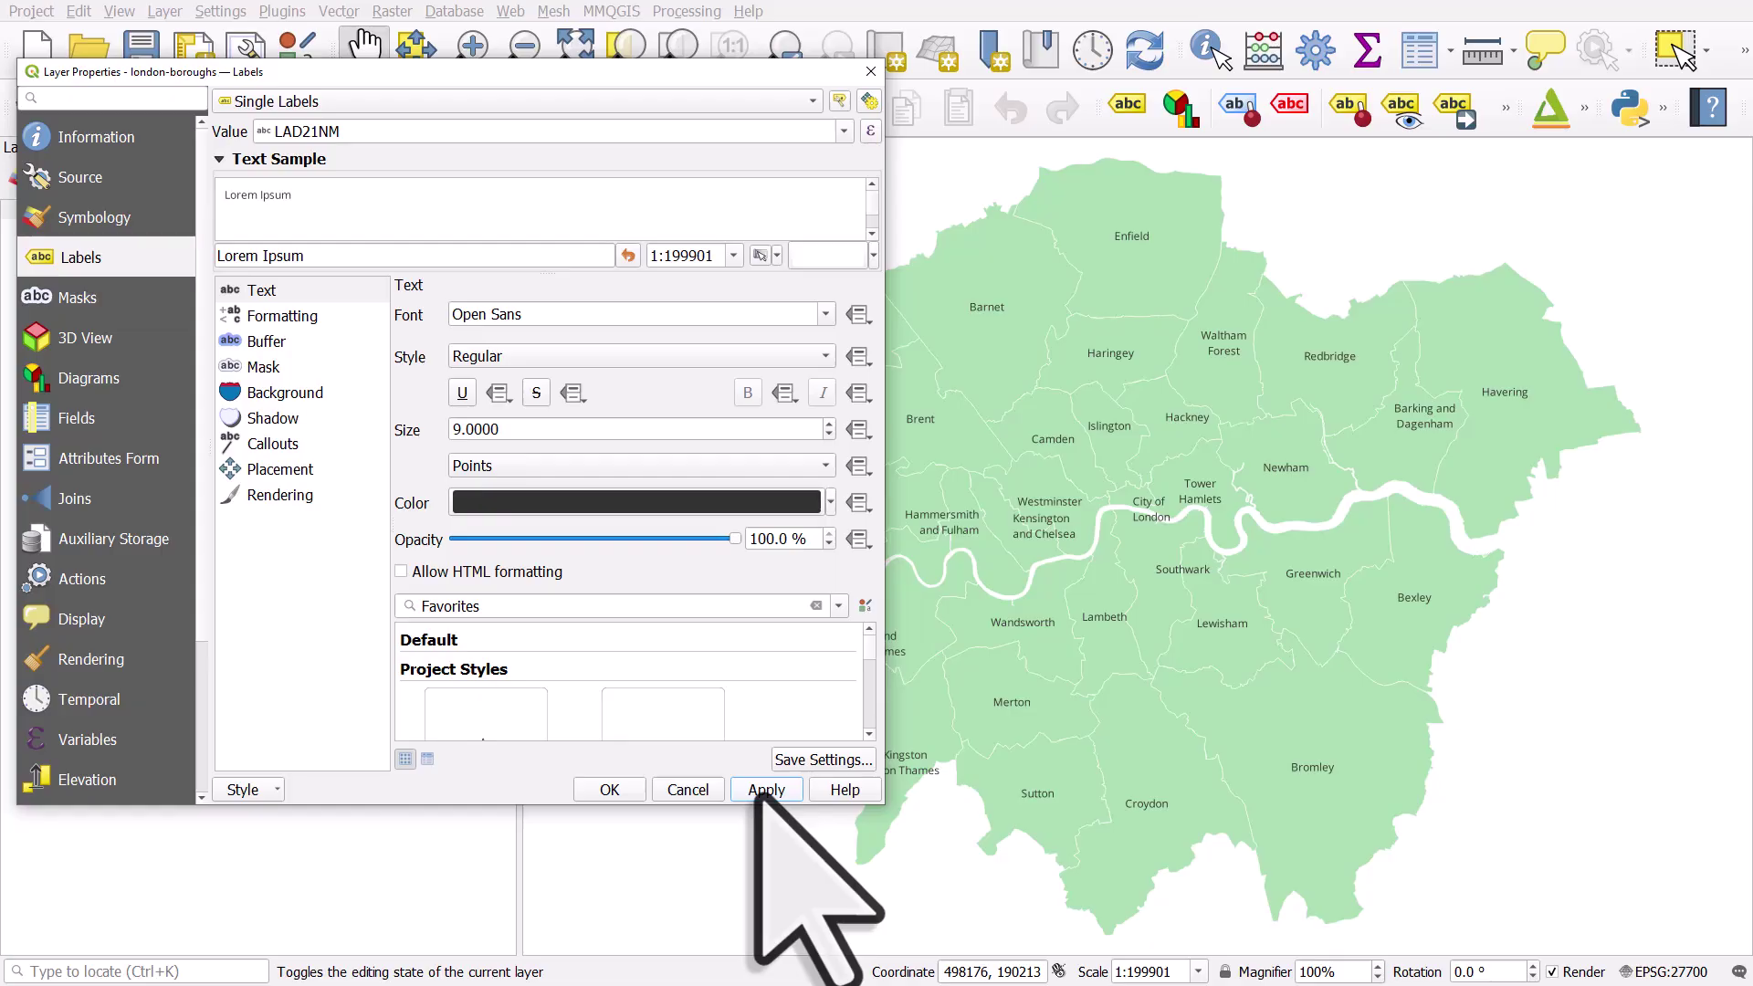
# Step: Try a label text size of 8 points, return it to 9 points and accept the layer properties
pyautogui.click(829, 435)
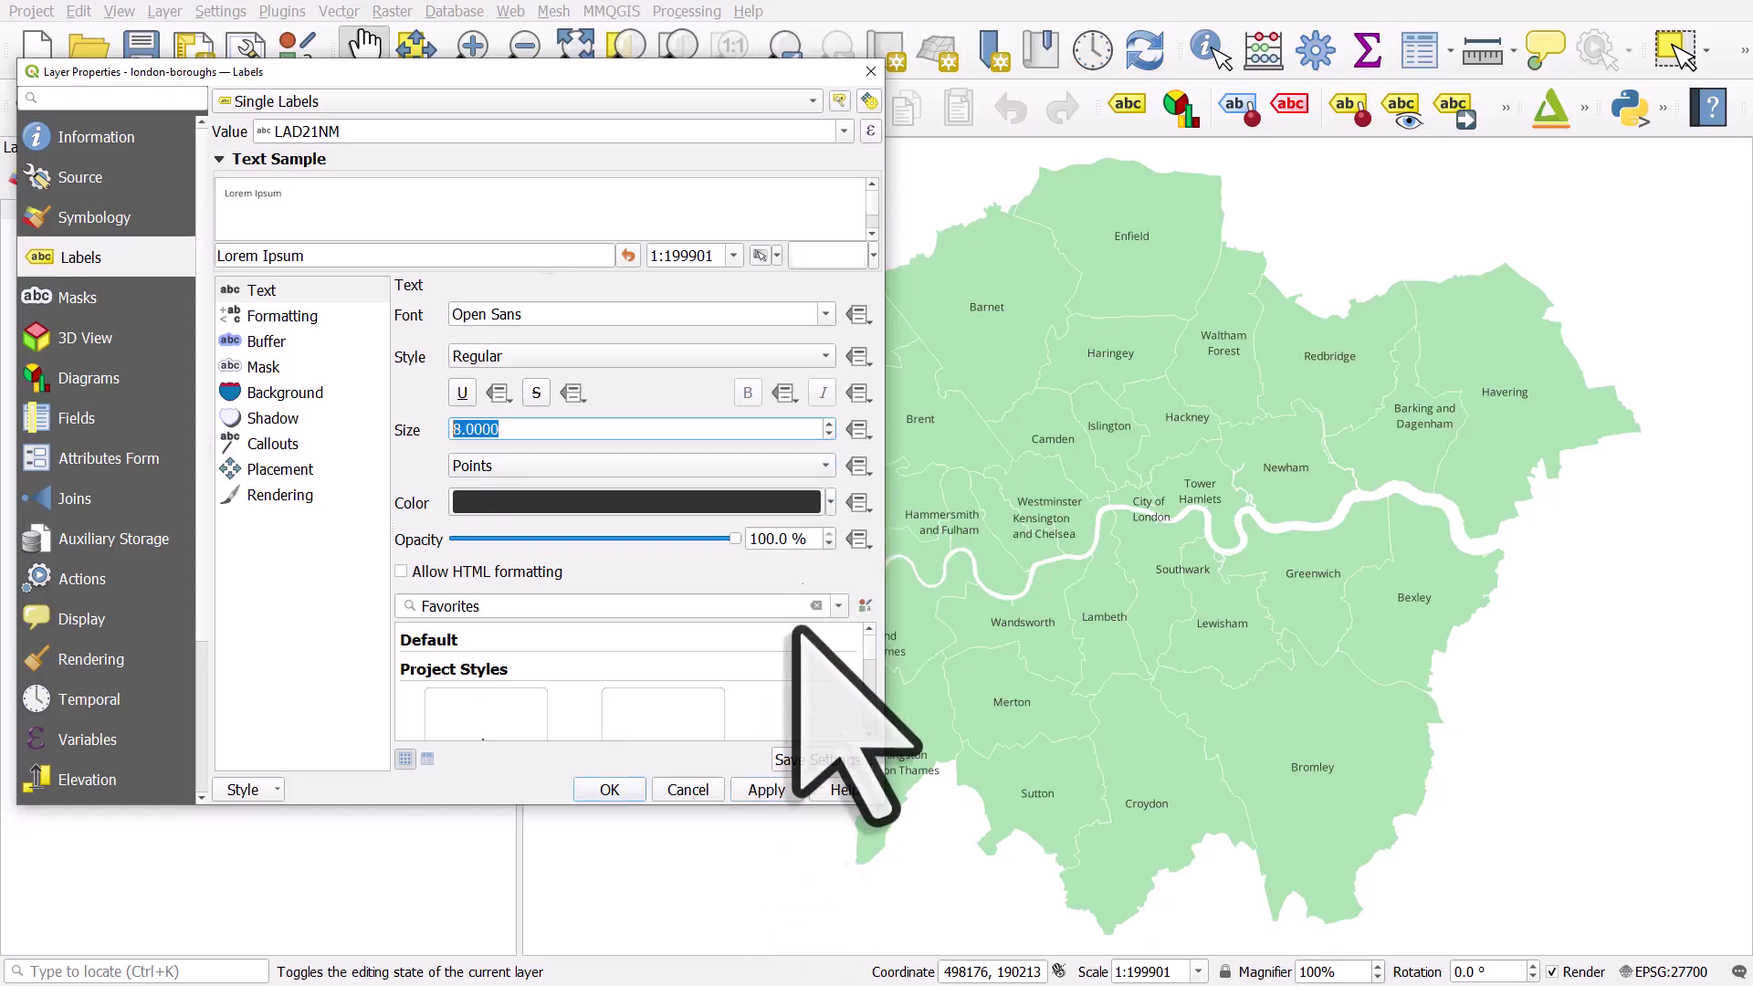
pyautogui.click(765, 791)
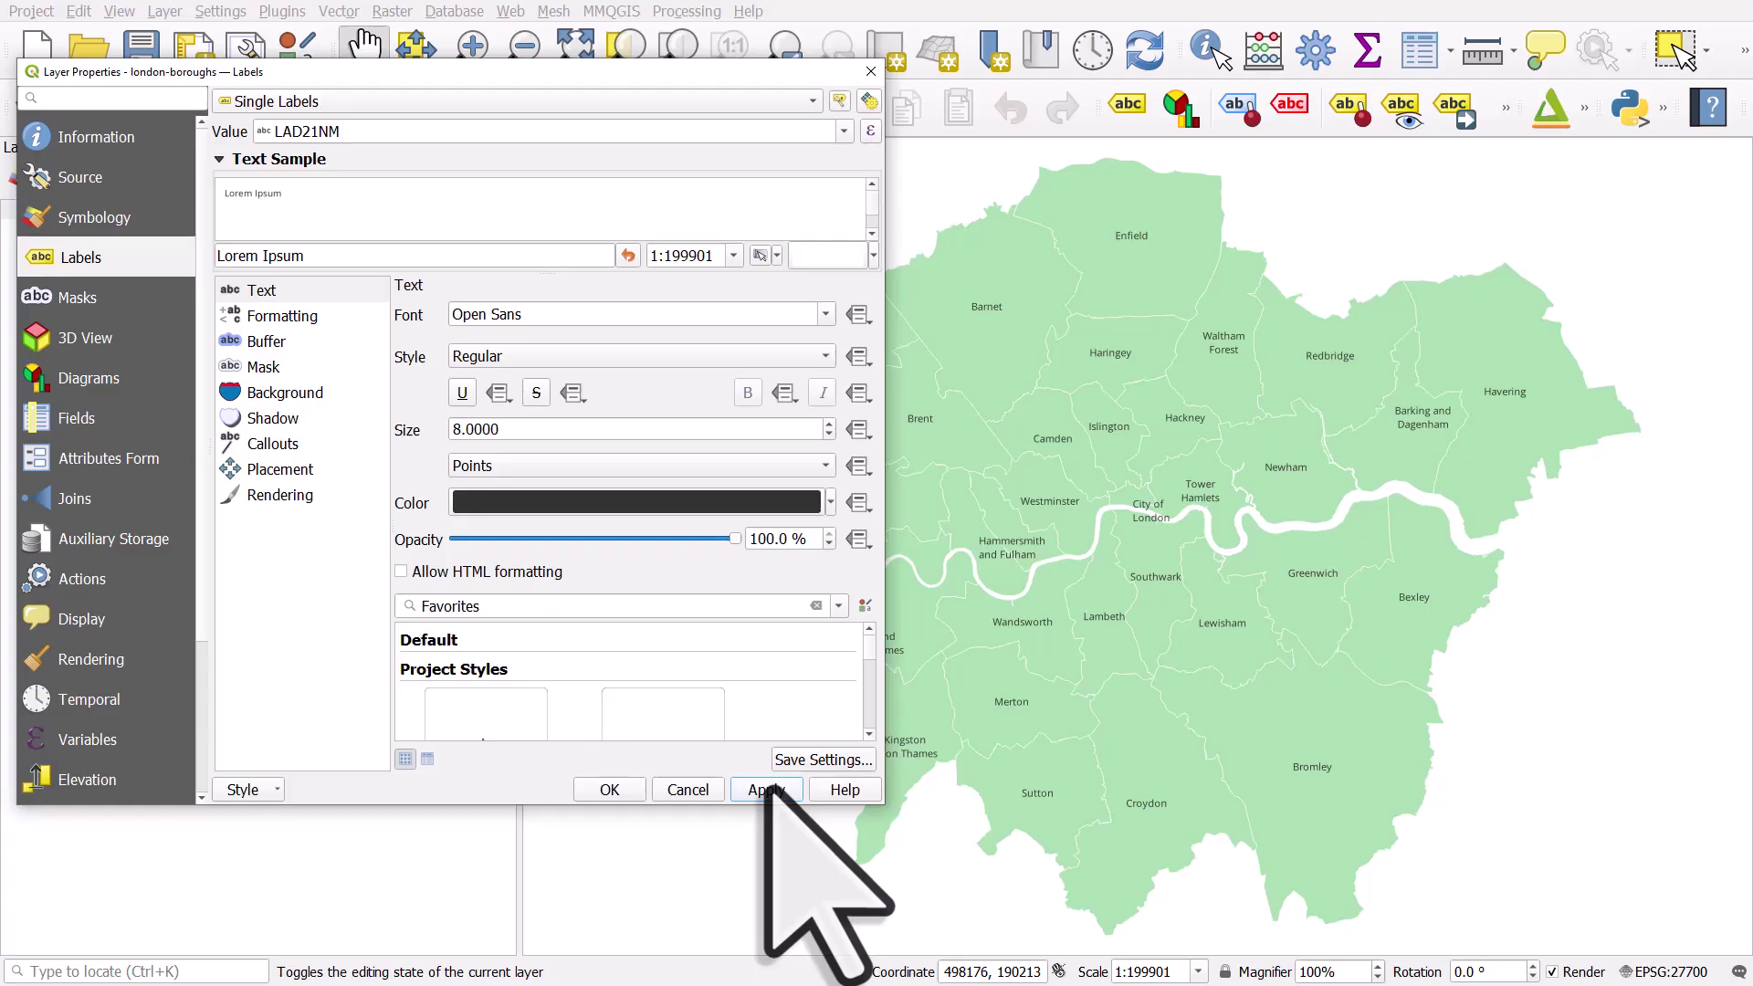
pyautogui.click(829, 424)
pyautogui.click(772, 789)
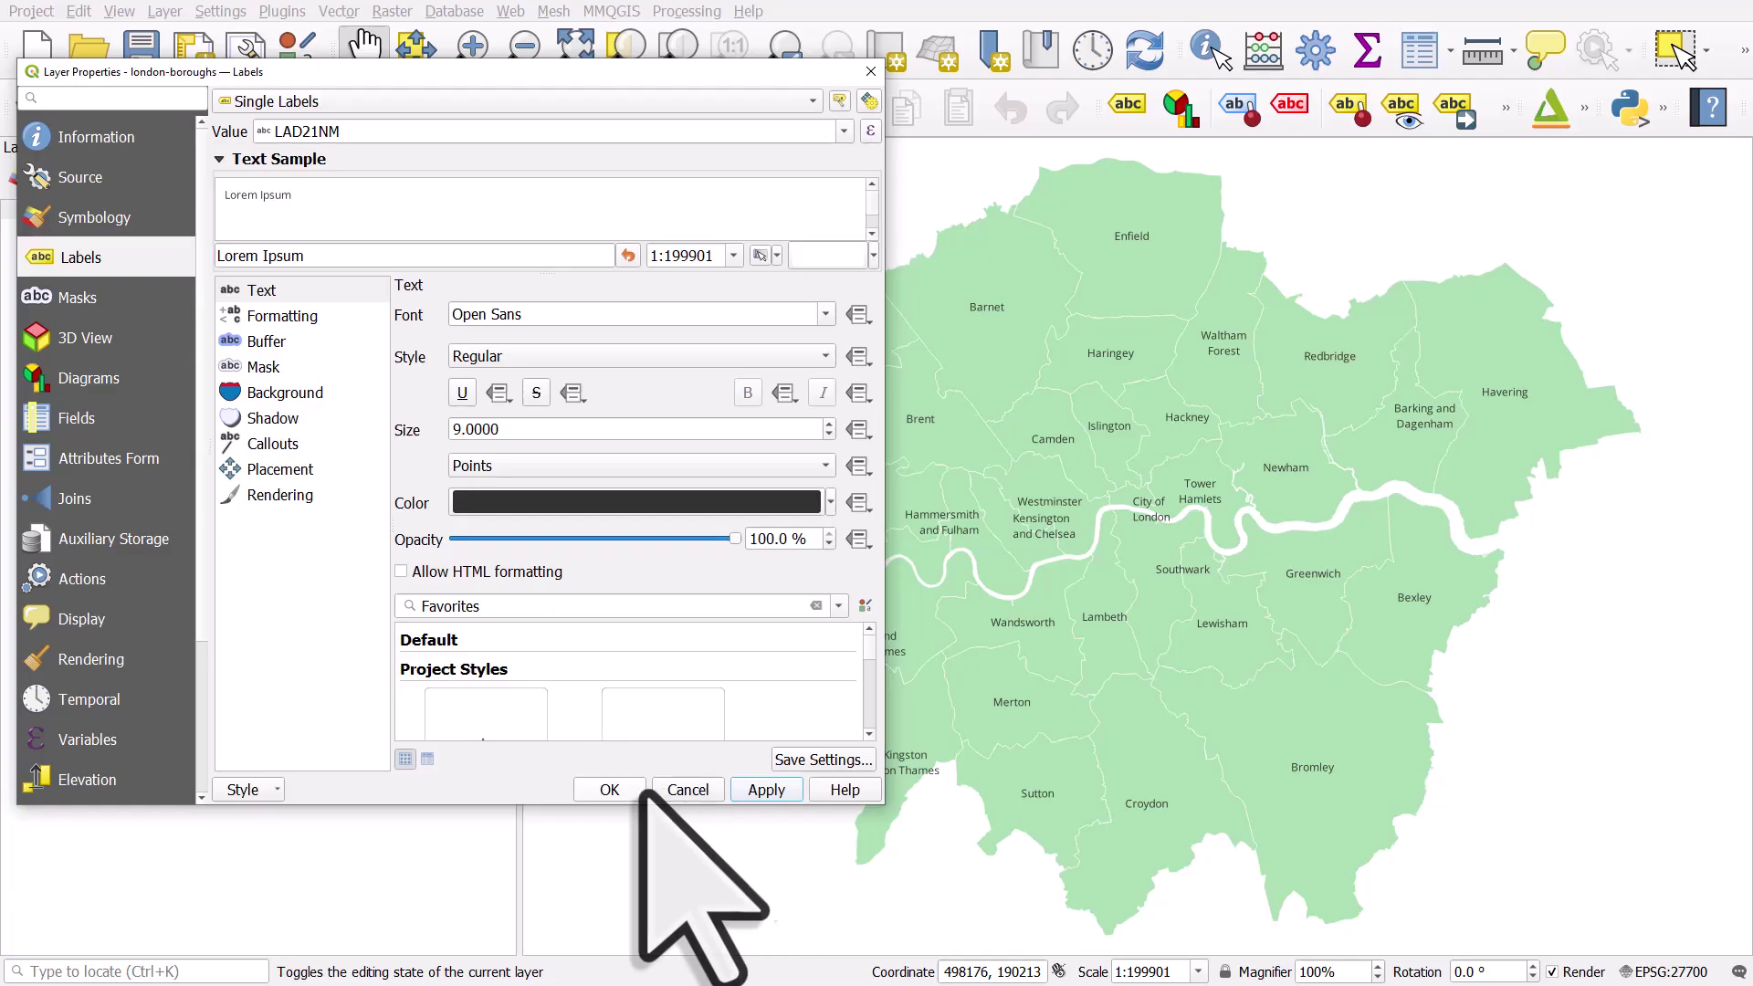
pyautogui.click(613, 791)
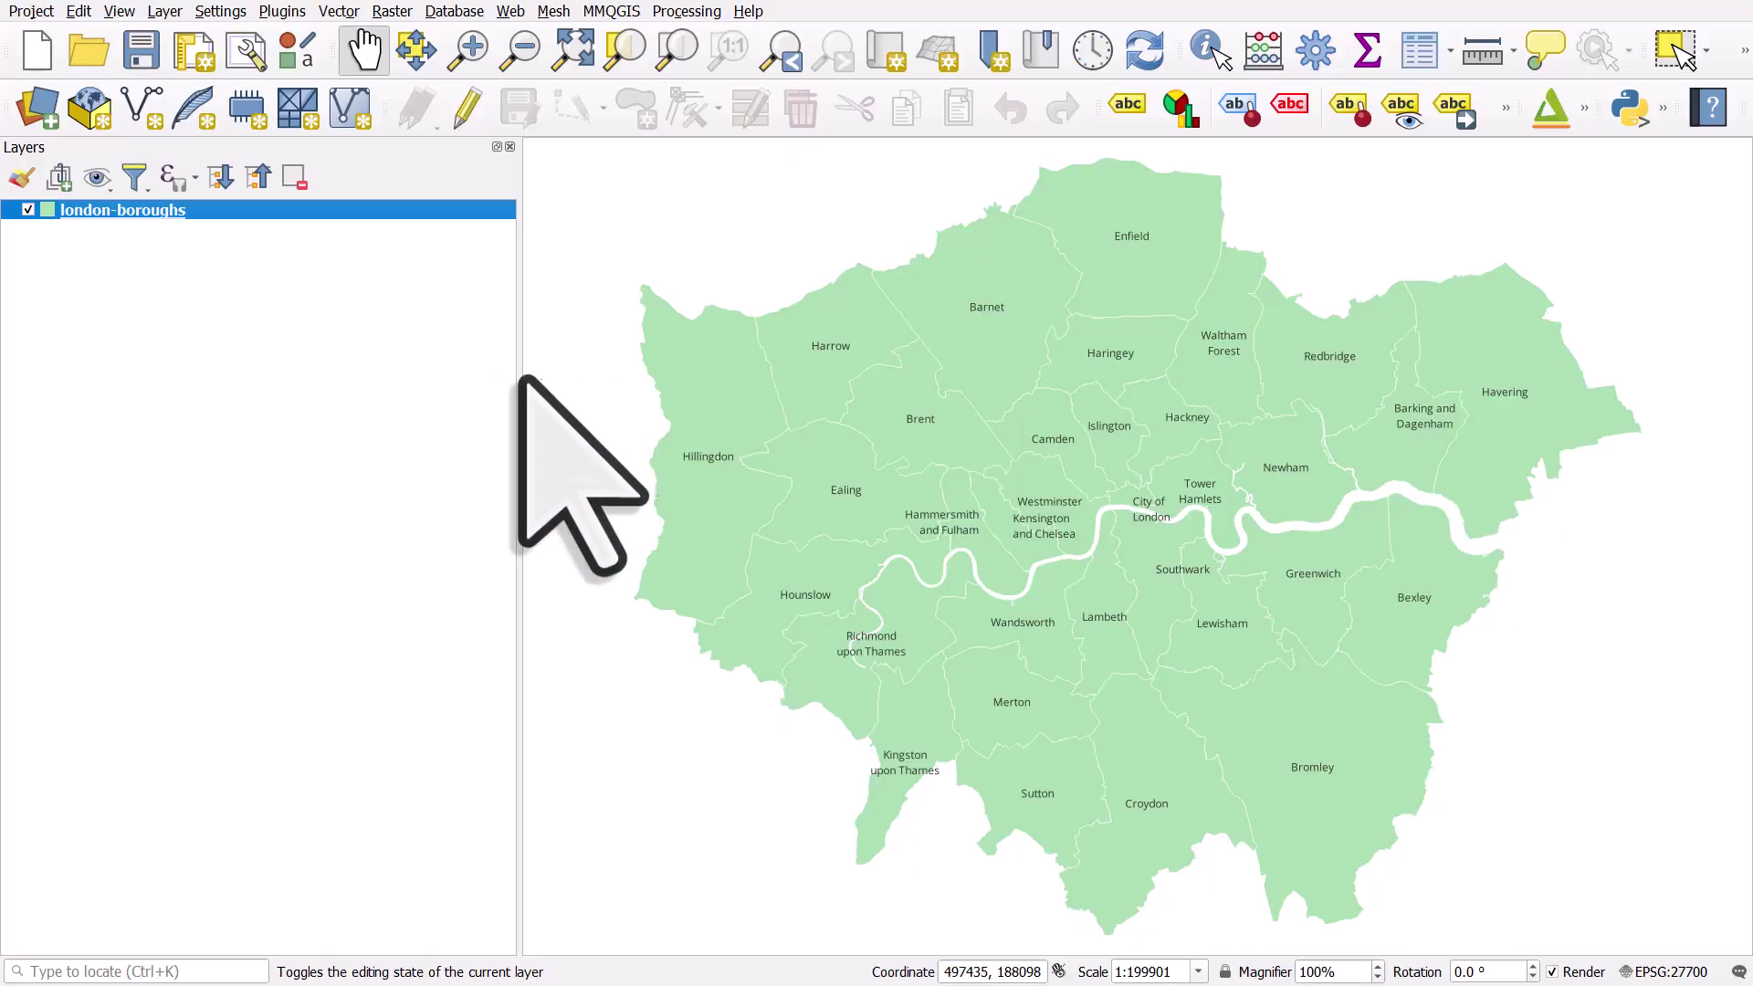
# Step: Set the london-boroughs label placement mode to Offset from Centroid, keeping the centred quadrant, and apply it
pyautogui.doubleClick(108, 209)
pyautogui.click(260, 467)
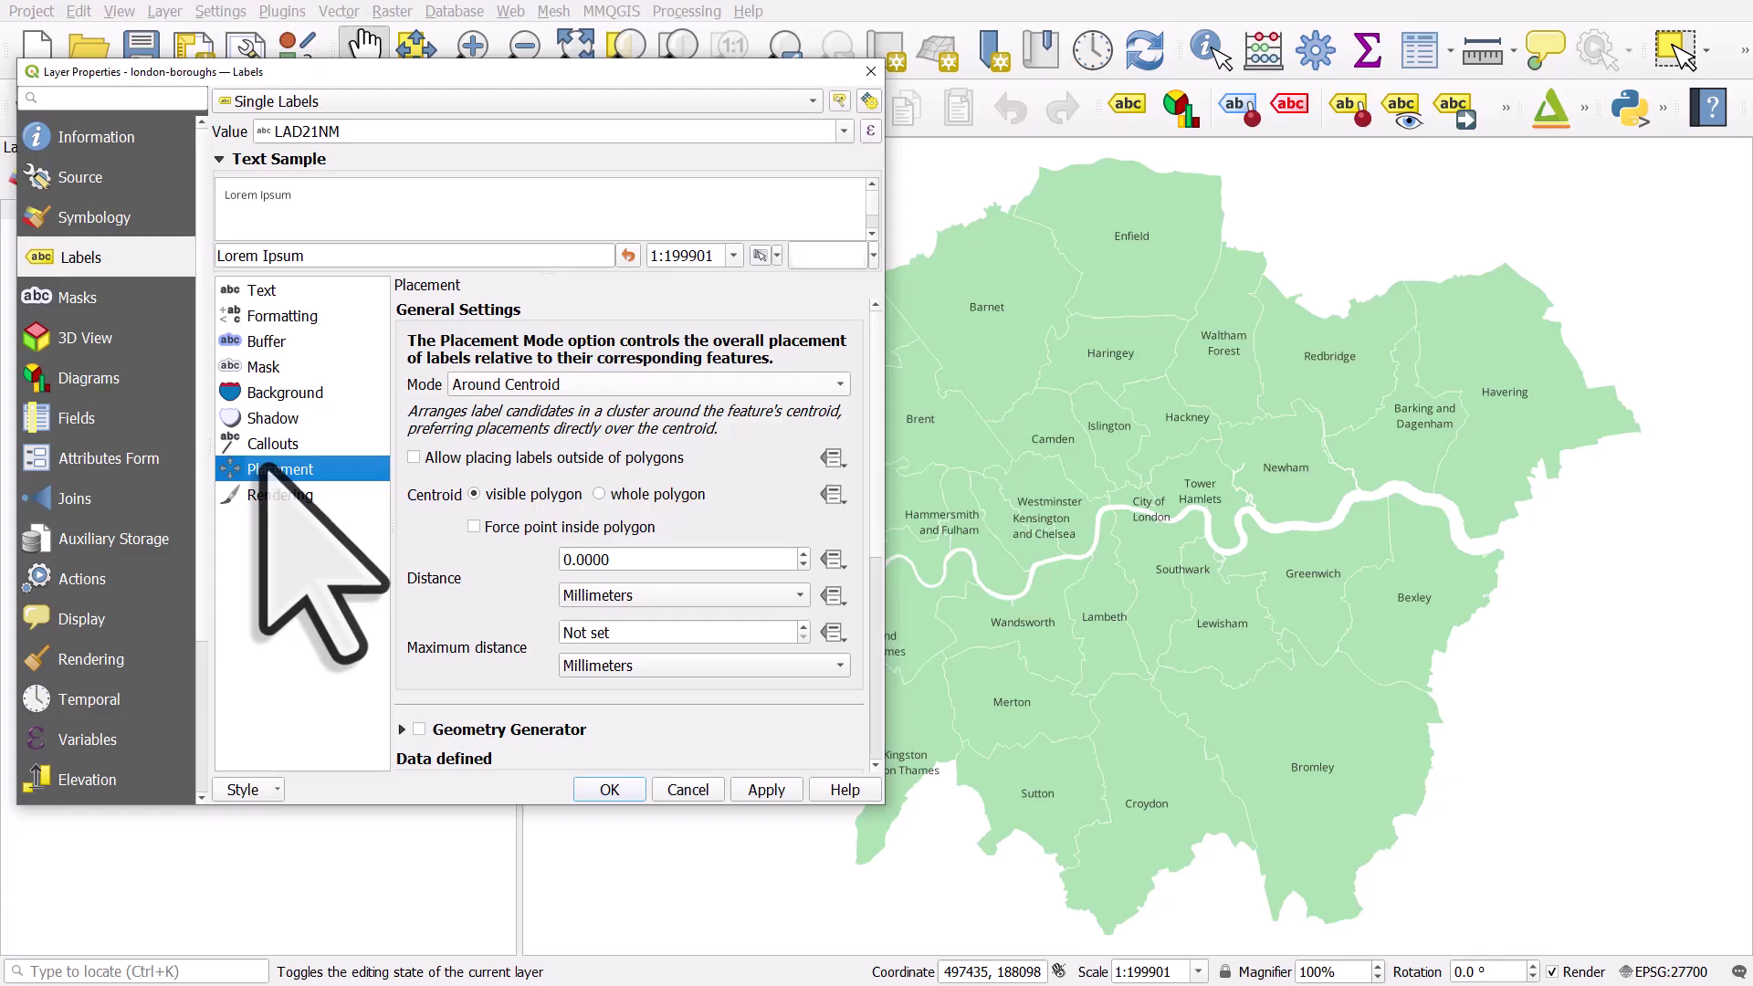
pyautogui.click(493, 386)
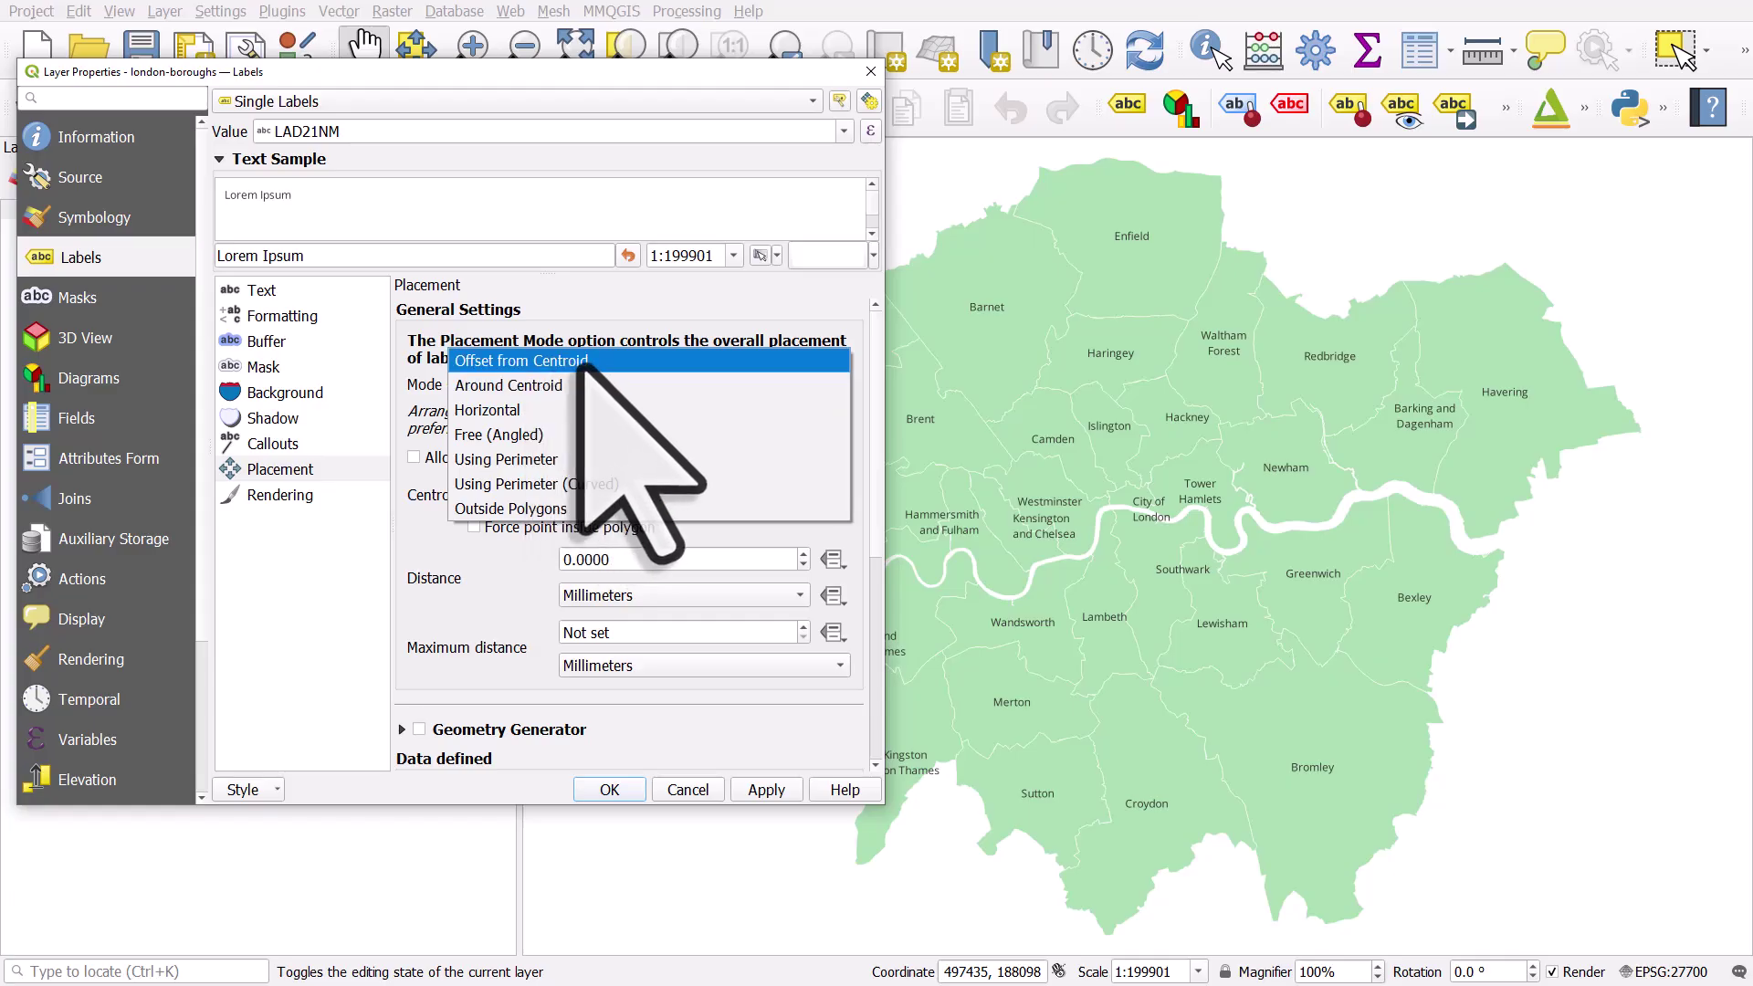
pyautogui.click(566, 362)
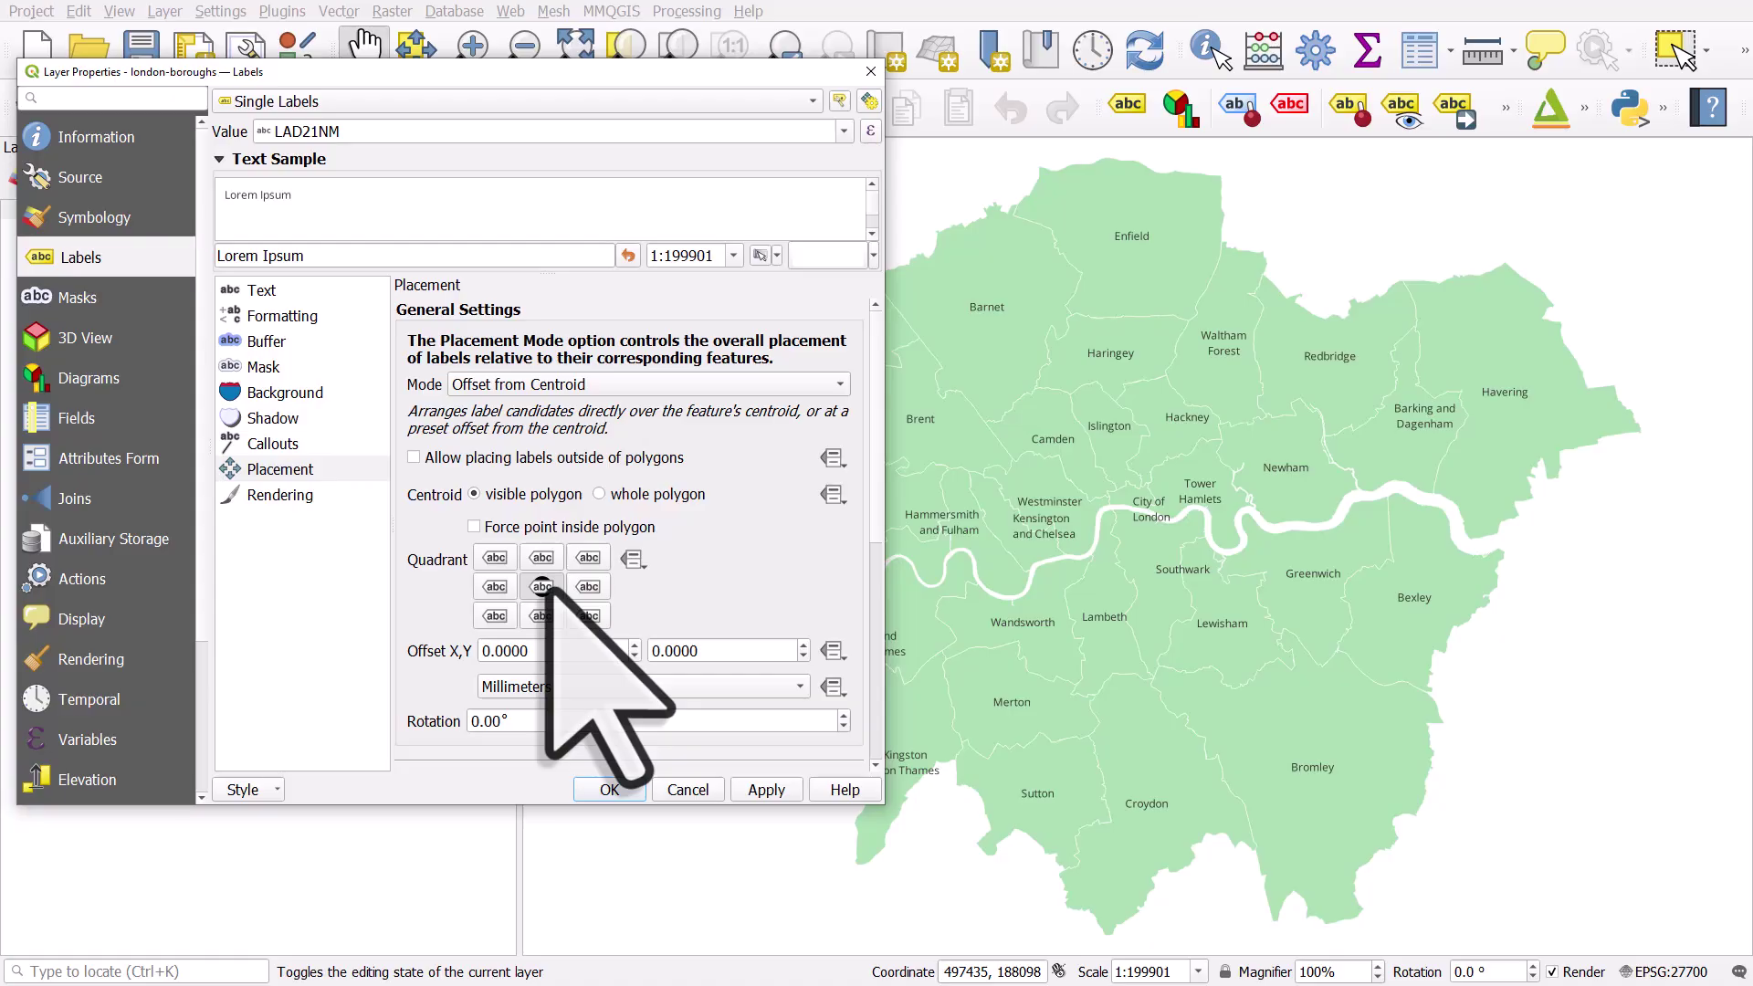
pyautogui.click(767, 789)
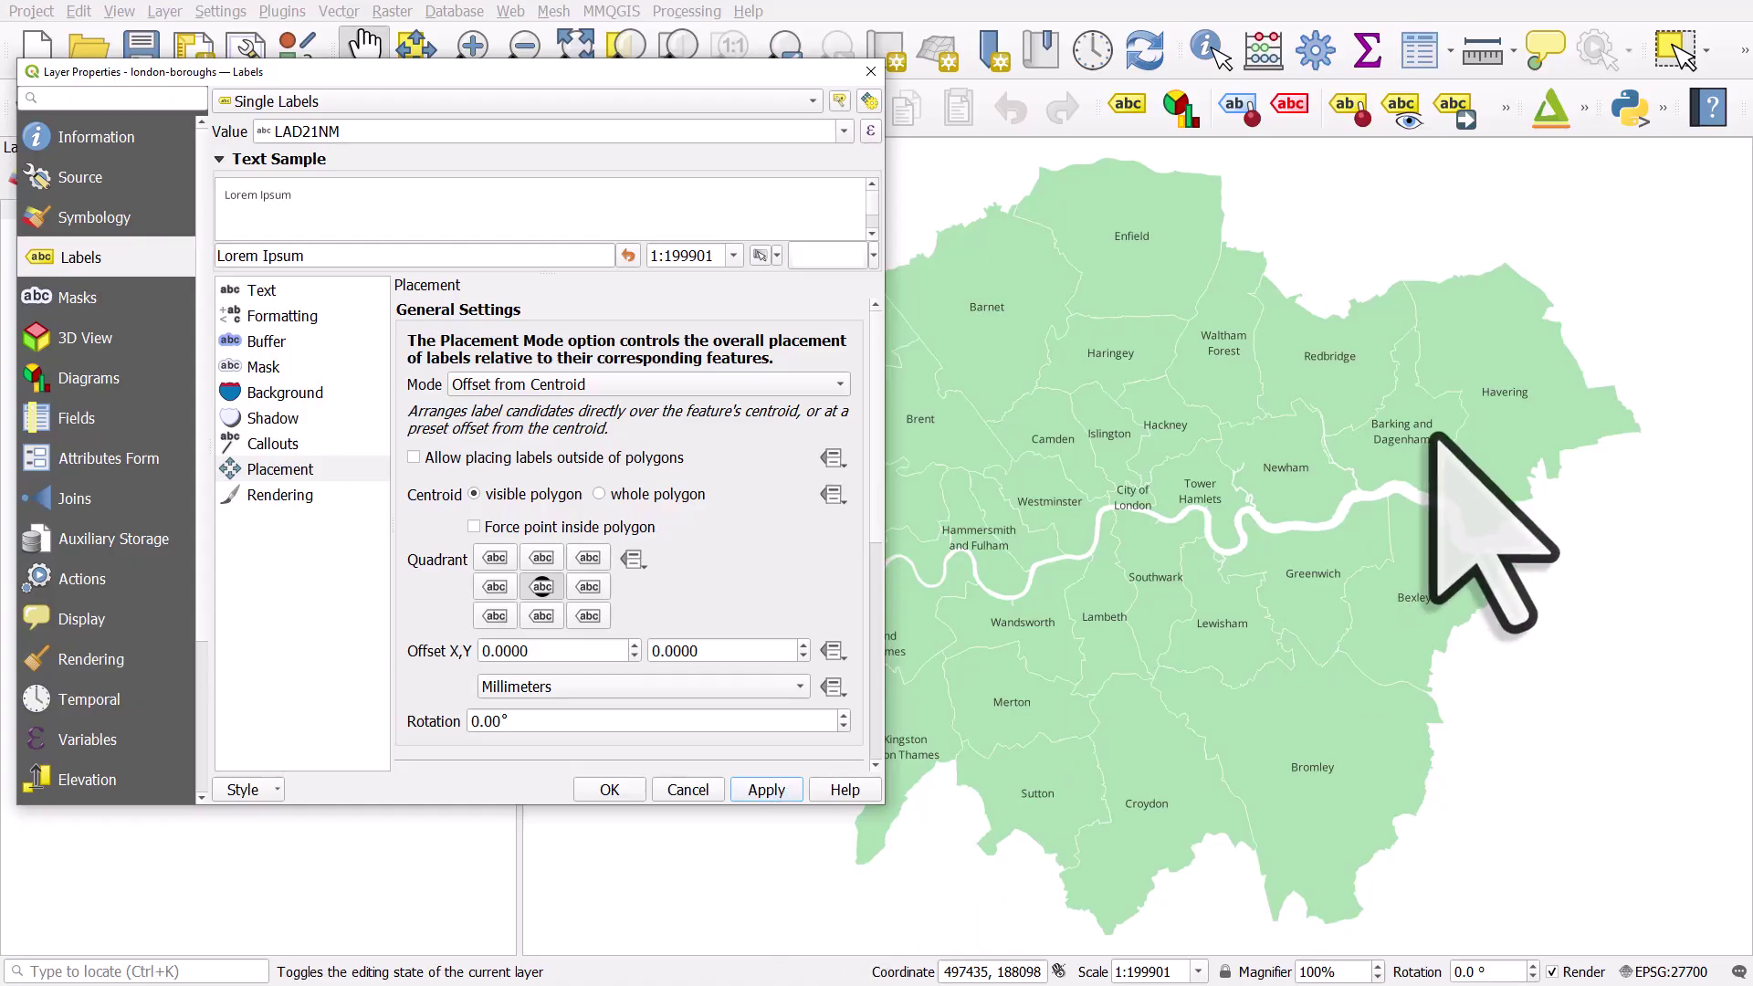
pyautogui.moveTo(804, 73); pyautogui.dragTo(728, 65)
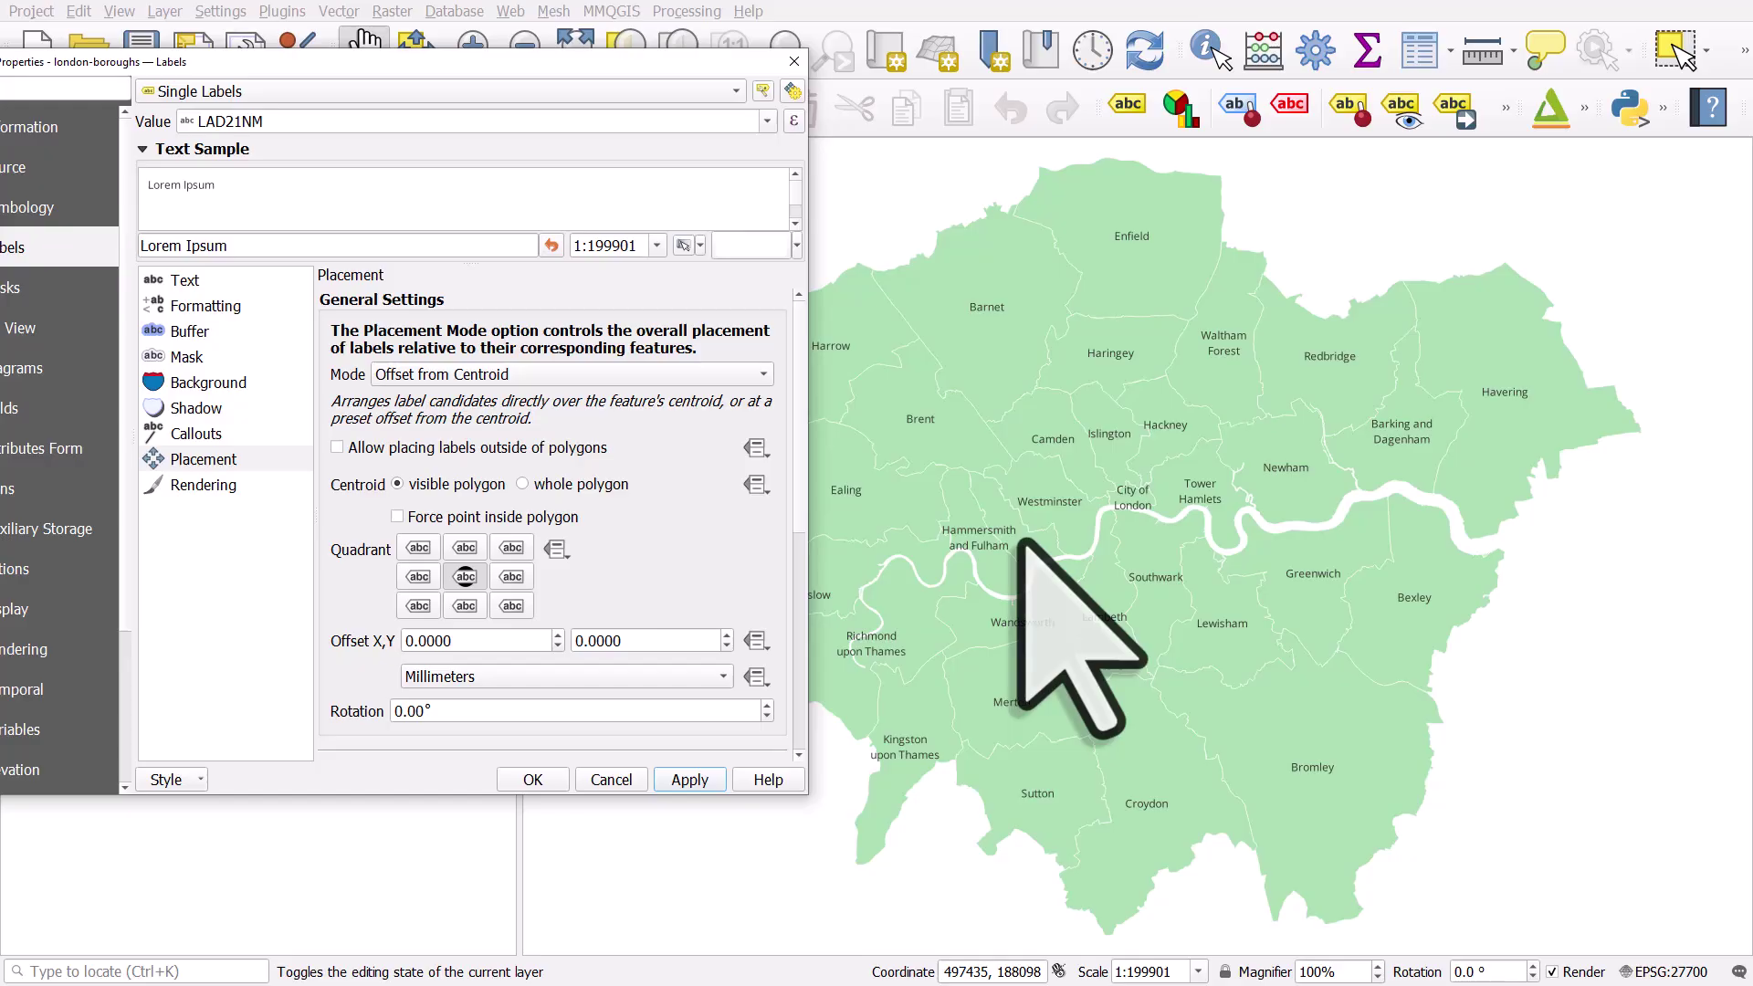
pyautogui.click(416, 377)
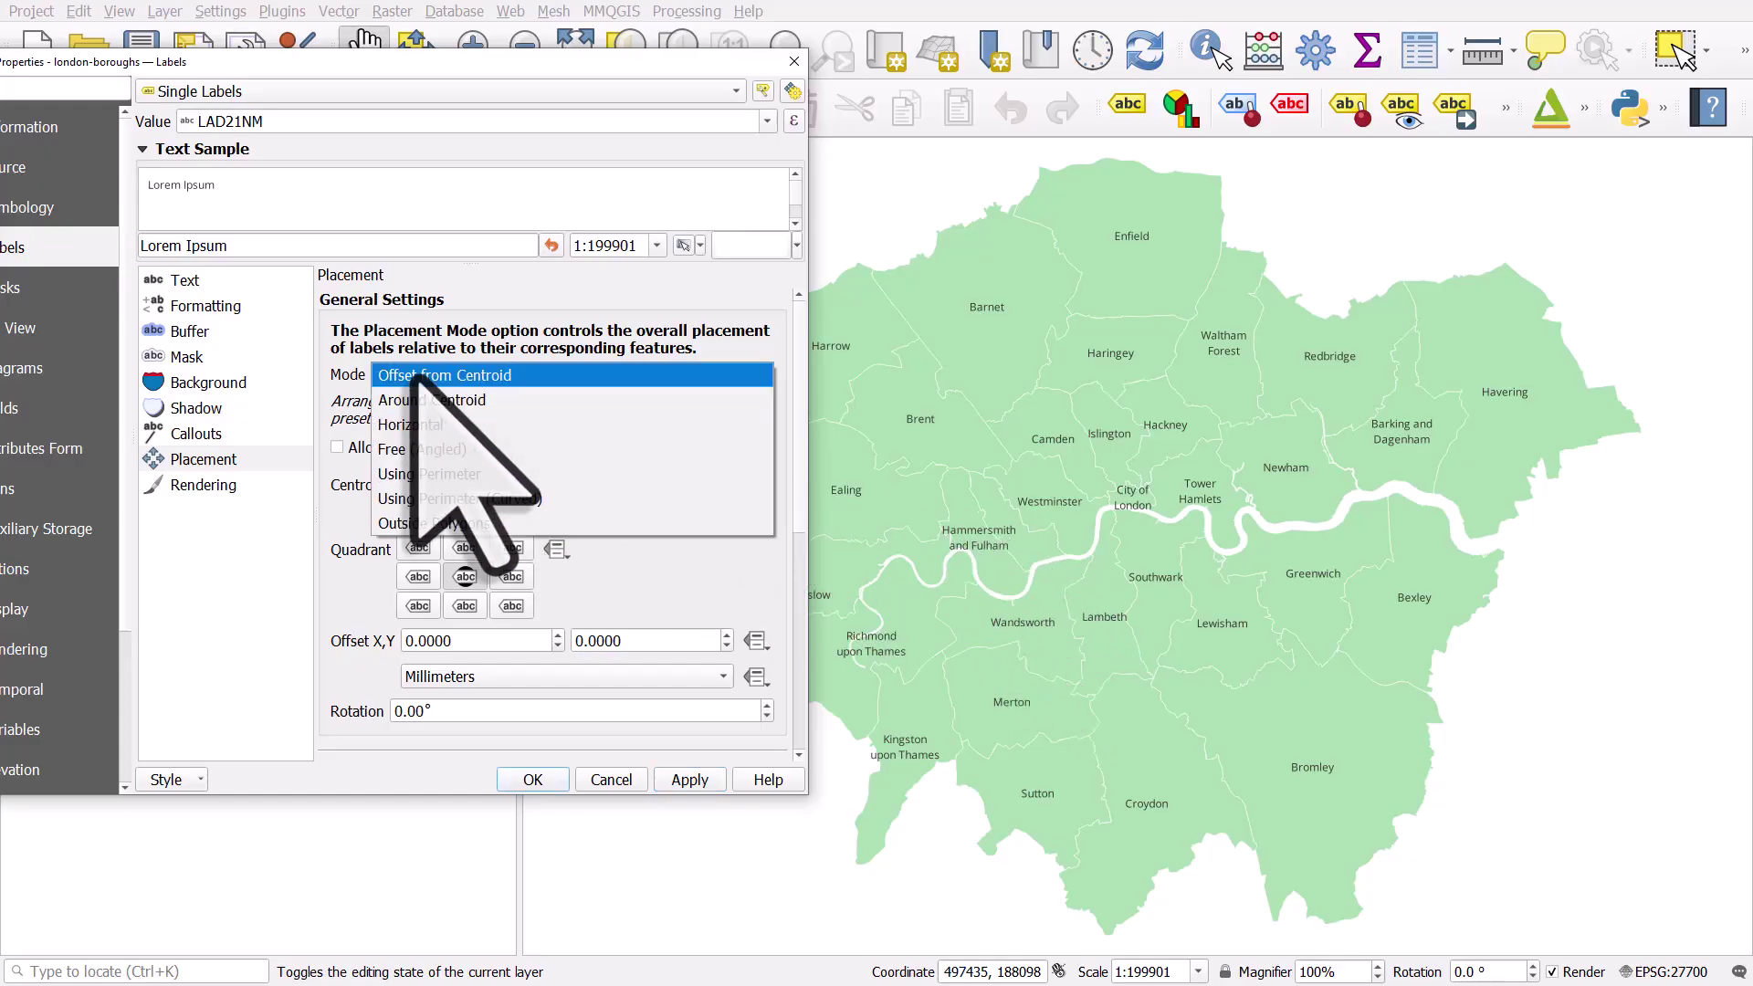
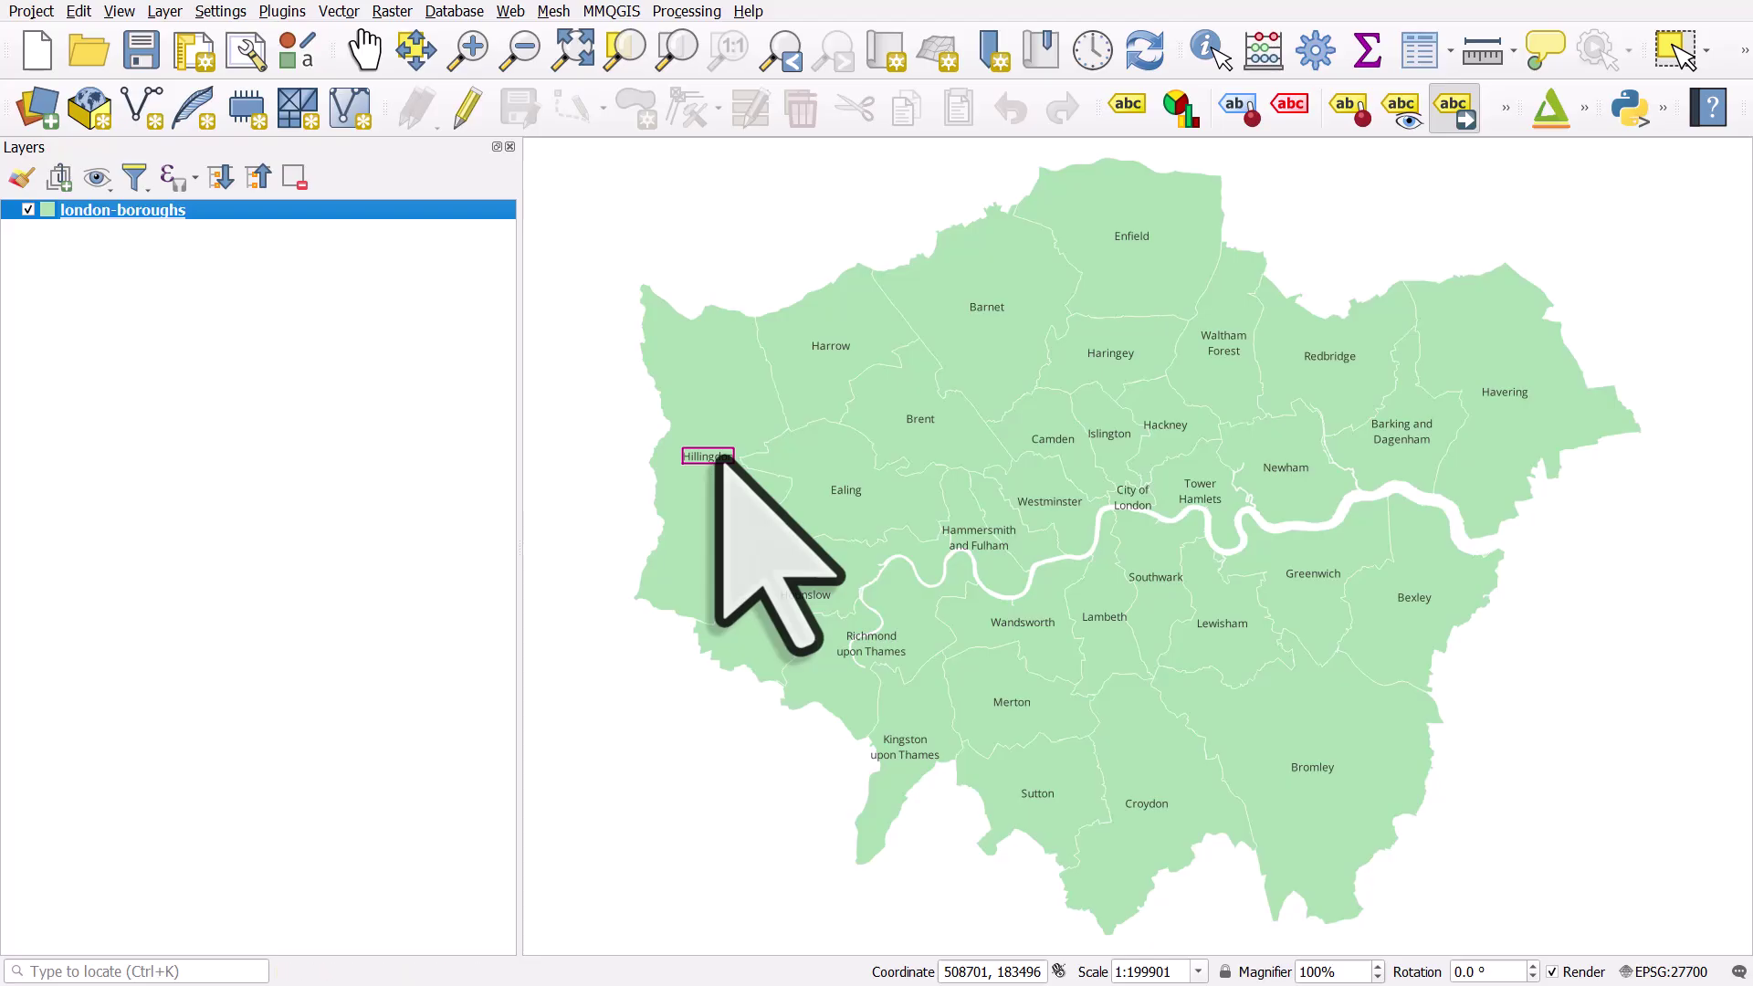
# Step: Use fid as the auxiliary storage primary key and move the Hillingdon label slightly south within its borough
pyautogui.click(720, 457)
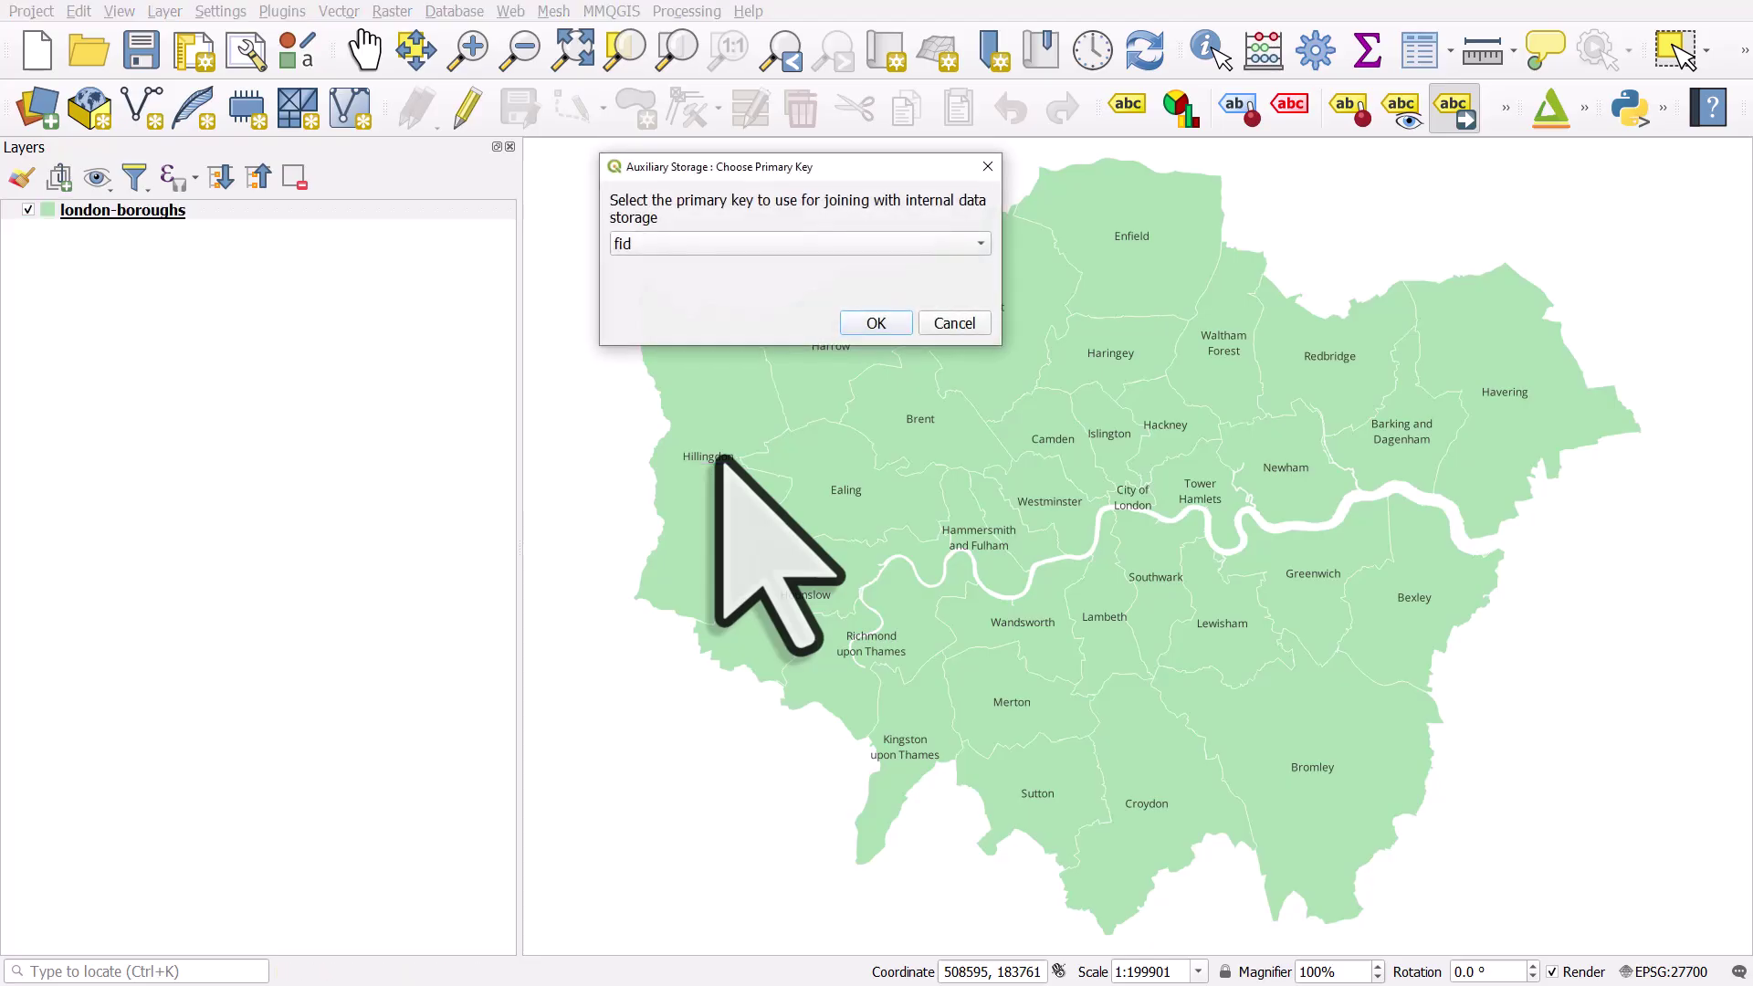
pyautogui.click(875, 322)
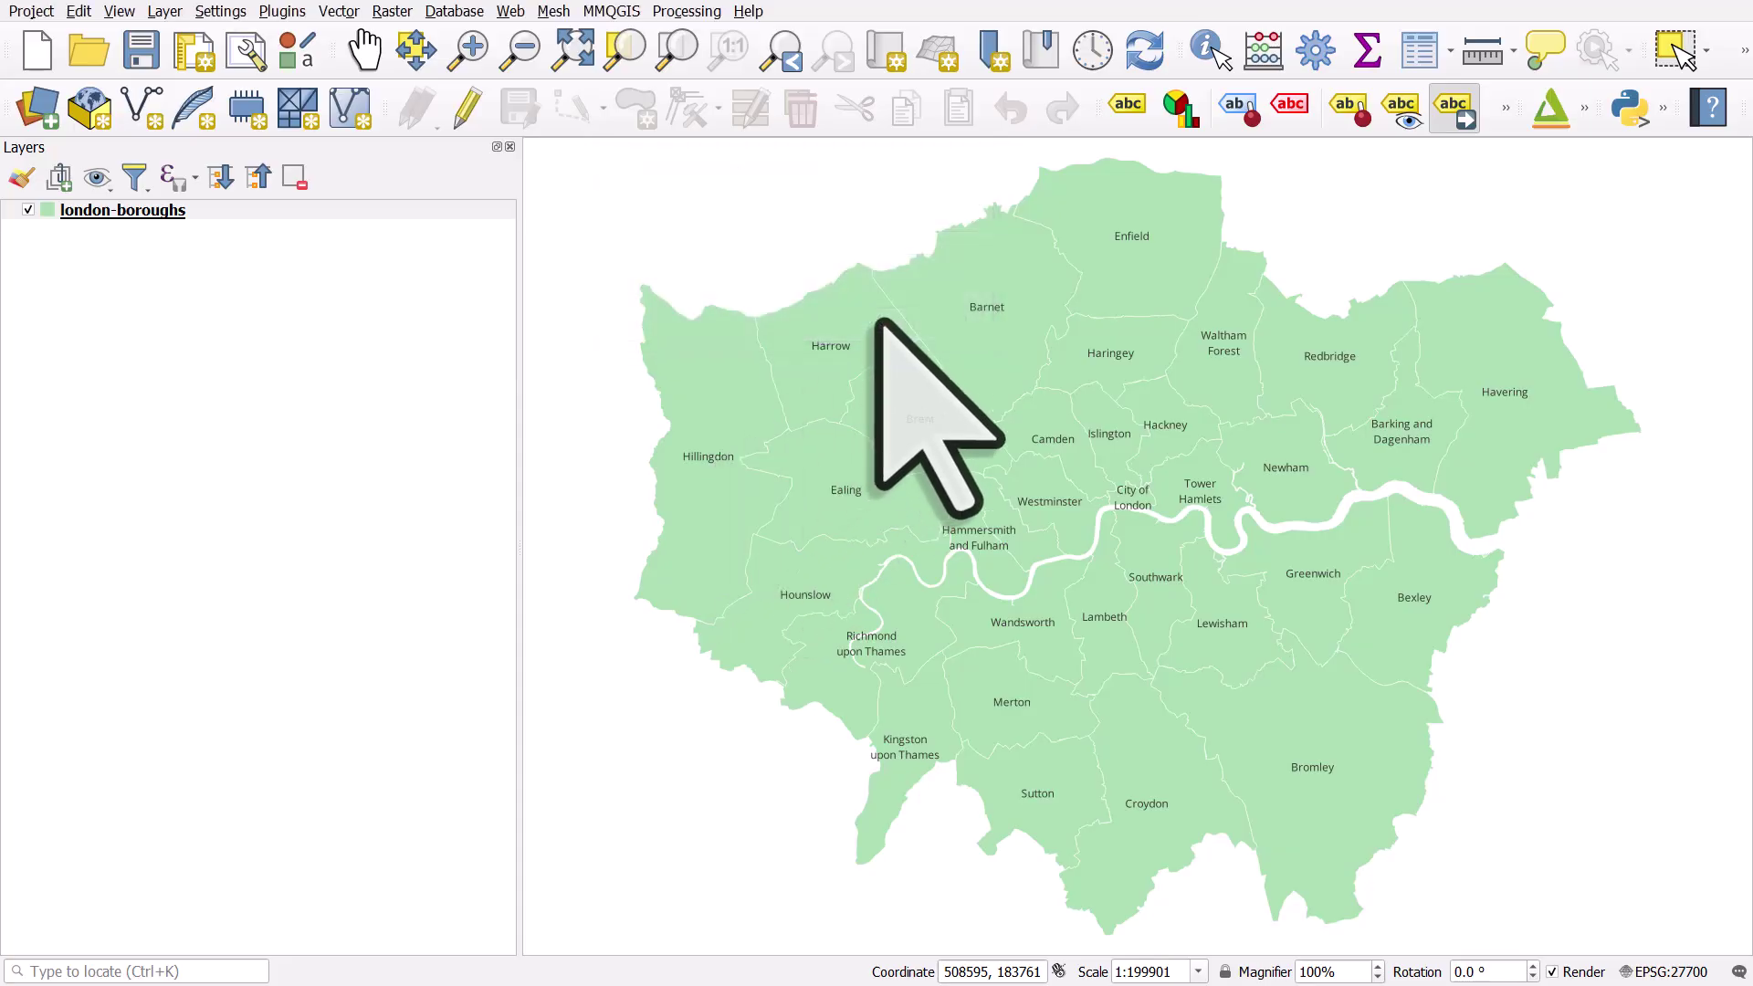
pyautogui.click(705, 456)
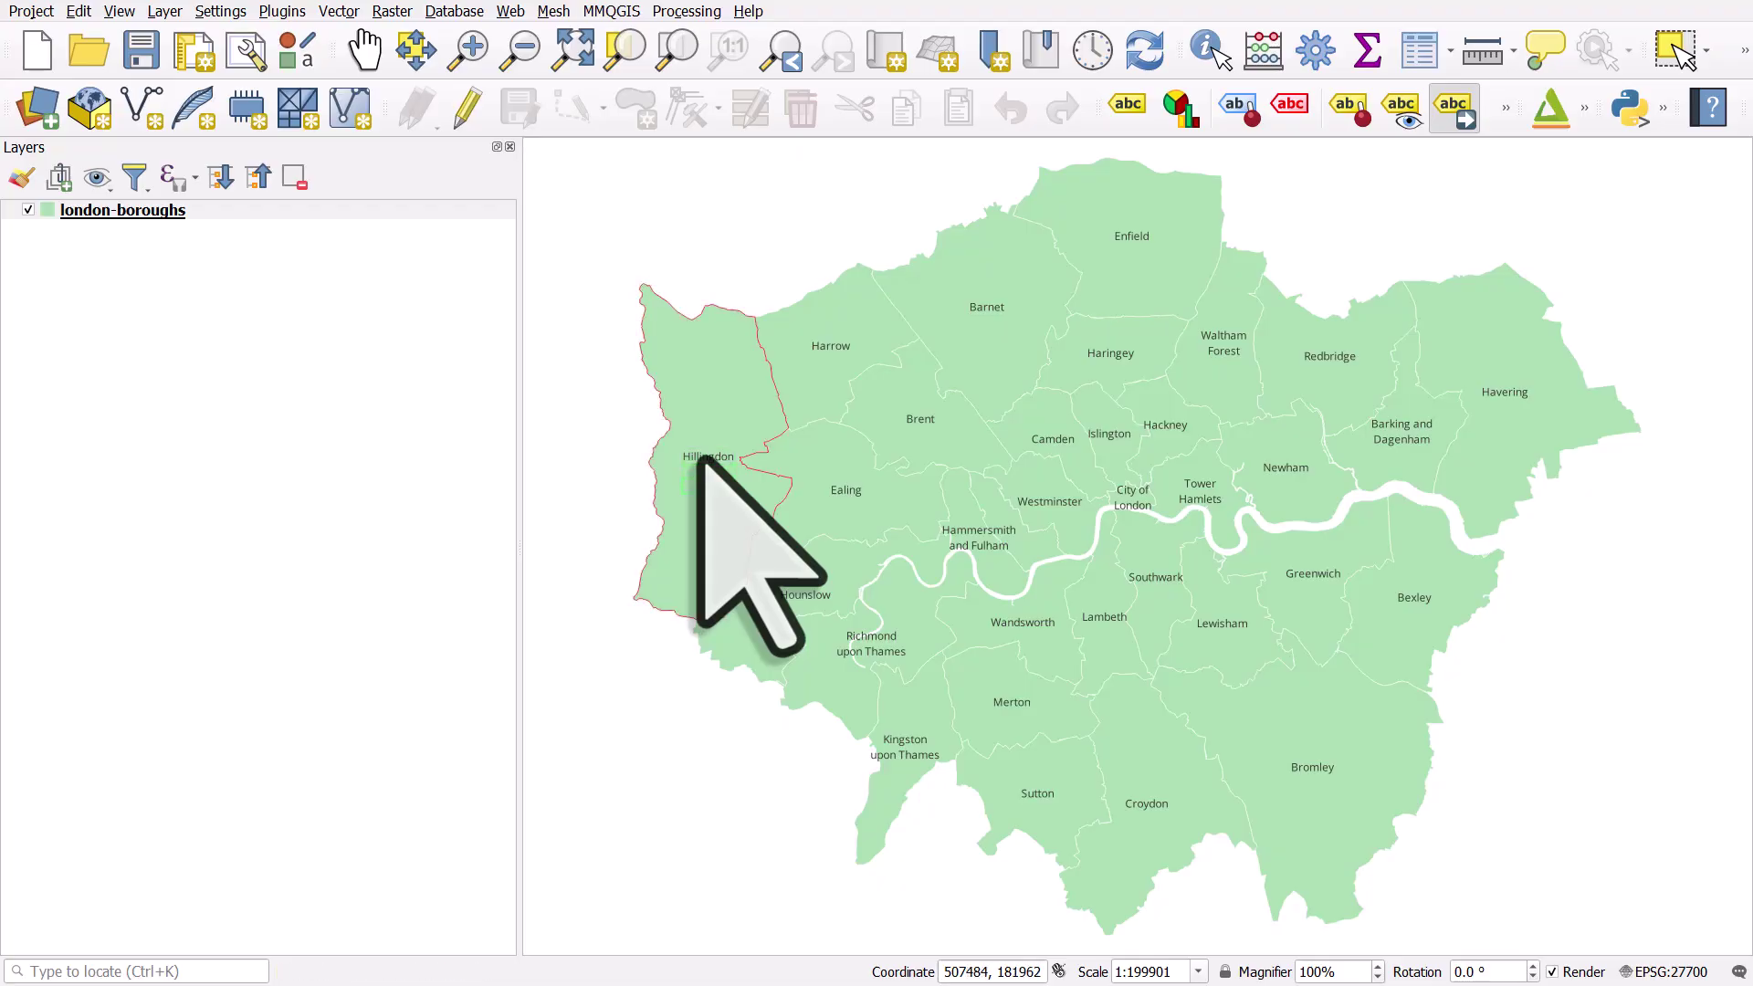
pyautogui.click(727, 479)
pyautogui.click(728, 485)
pyautogui.click(702, 495)
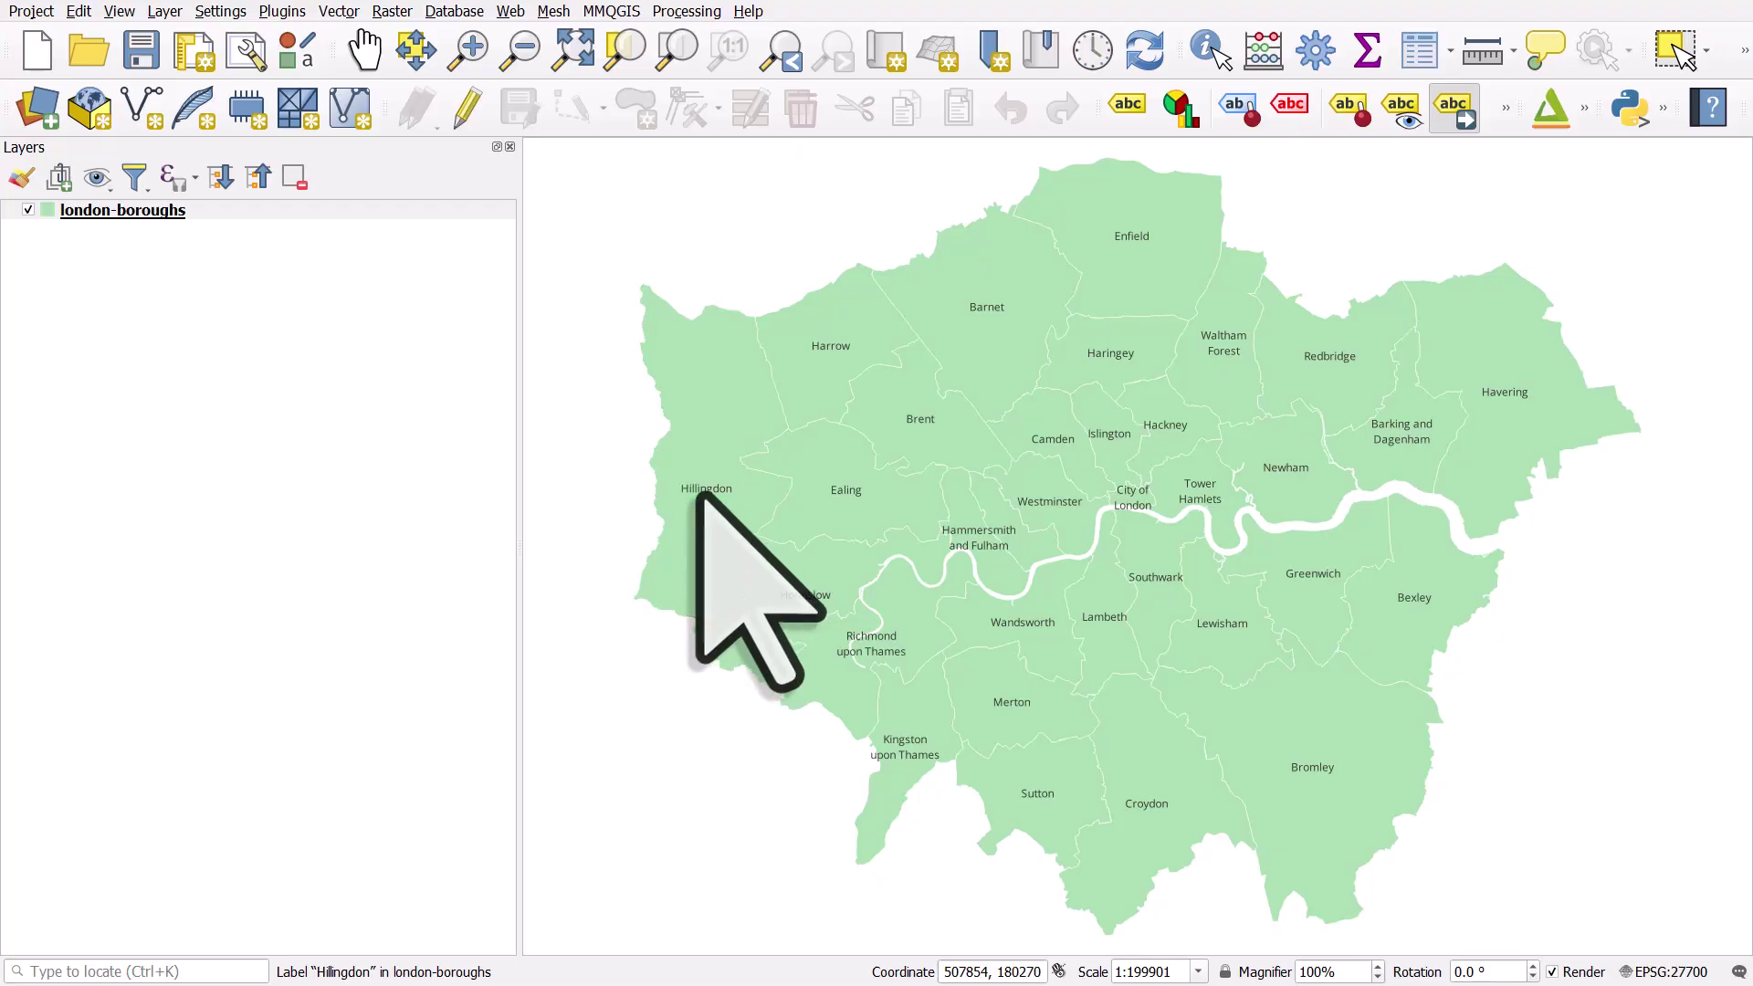
# Step: Move the Barking and Dagenham label slightly south-west so it fits inside its borough boundary
pyautogui.click(1401, 441)
pyautogui.click(1407, 445)
pyautogui.click(1409, 445)
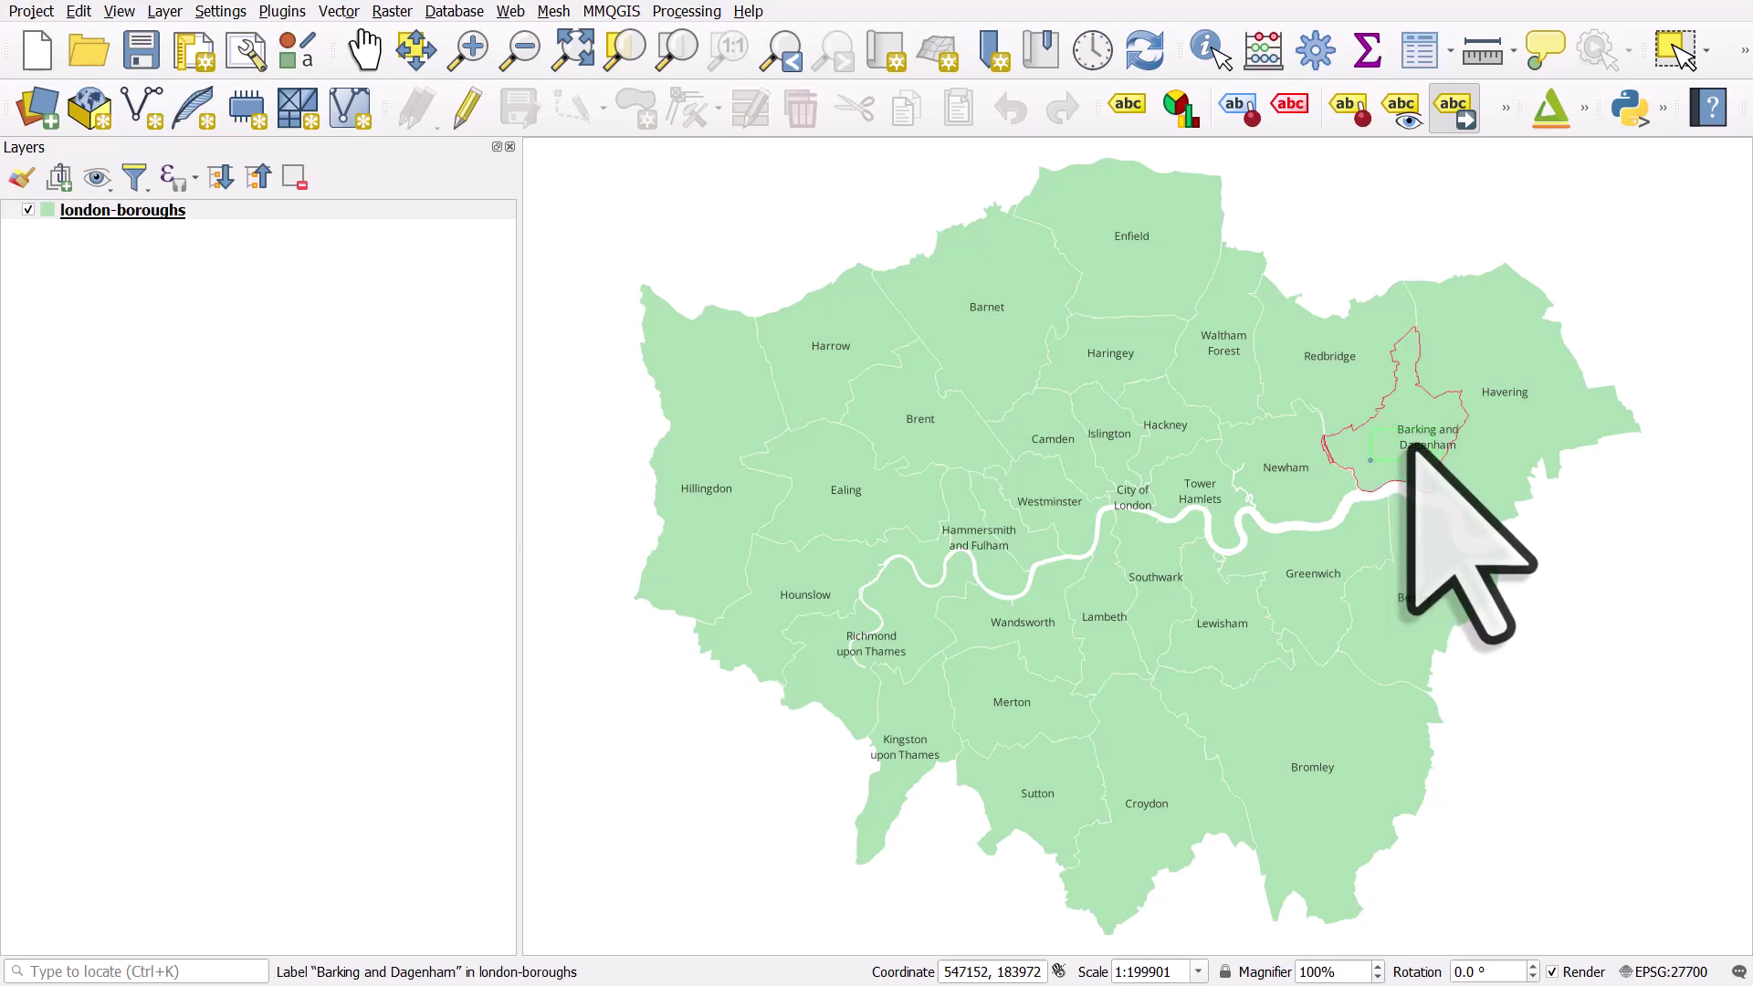
pyautogui.click(1380, 453)
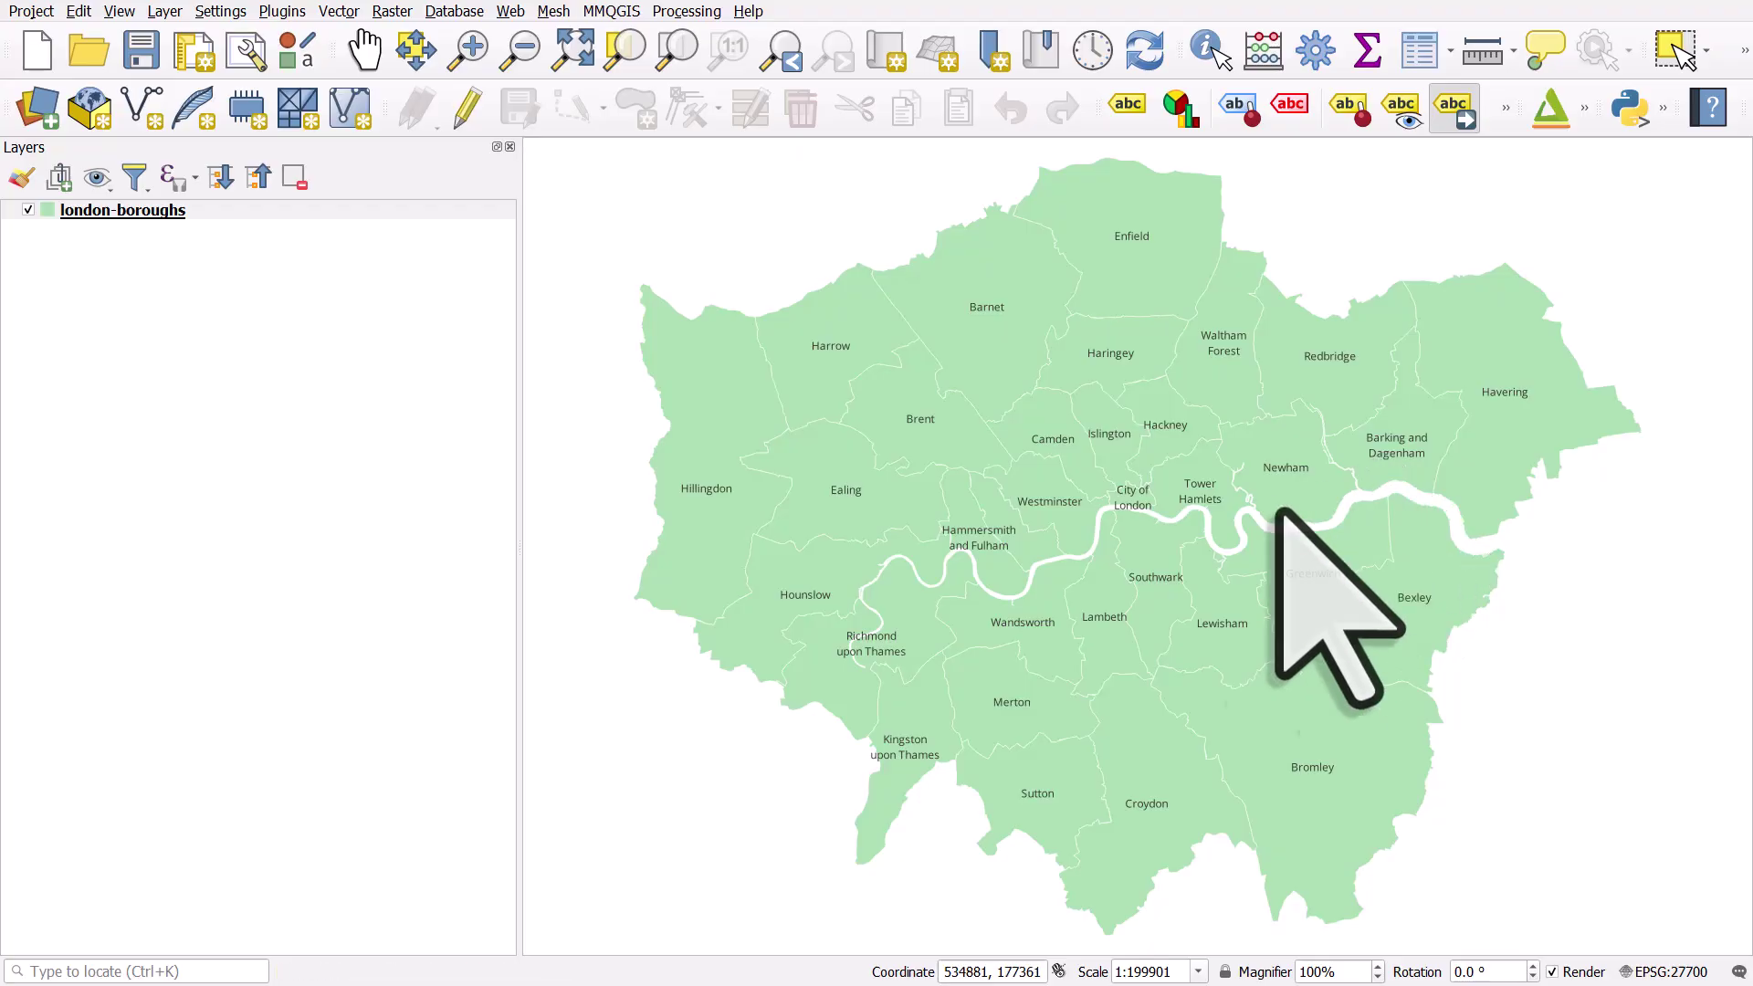
# Step: Move the Southwark label into the wider northern part of its borough and shift the Lambeth label slightly north
pyautogui.click(1154, 579)
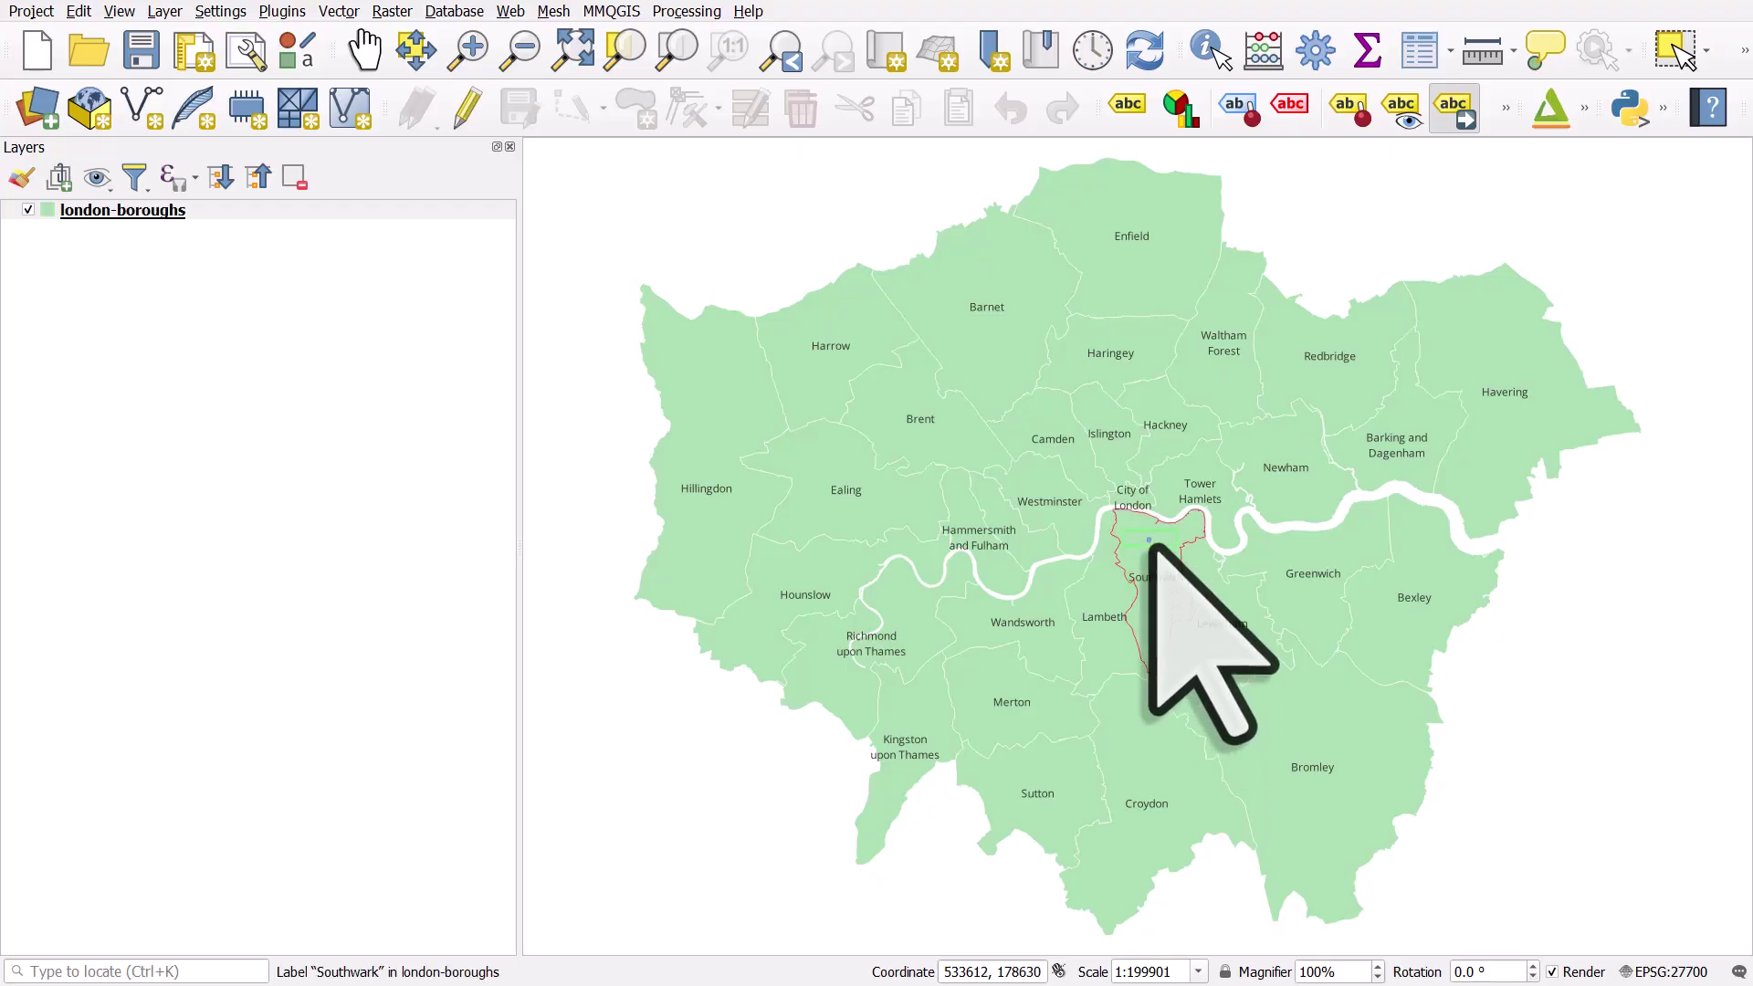
pyautogui.click(1176, 542)
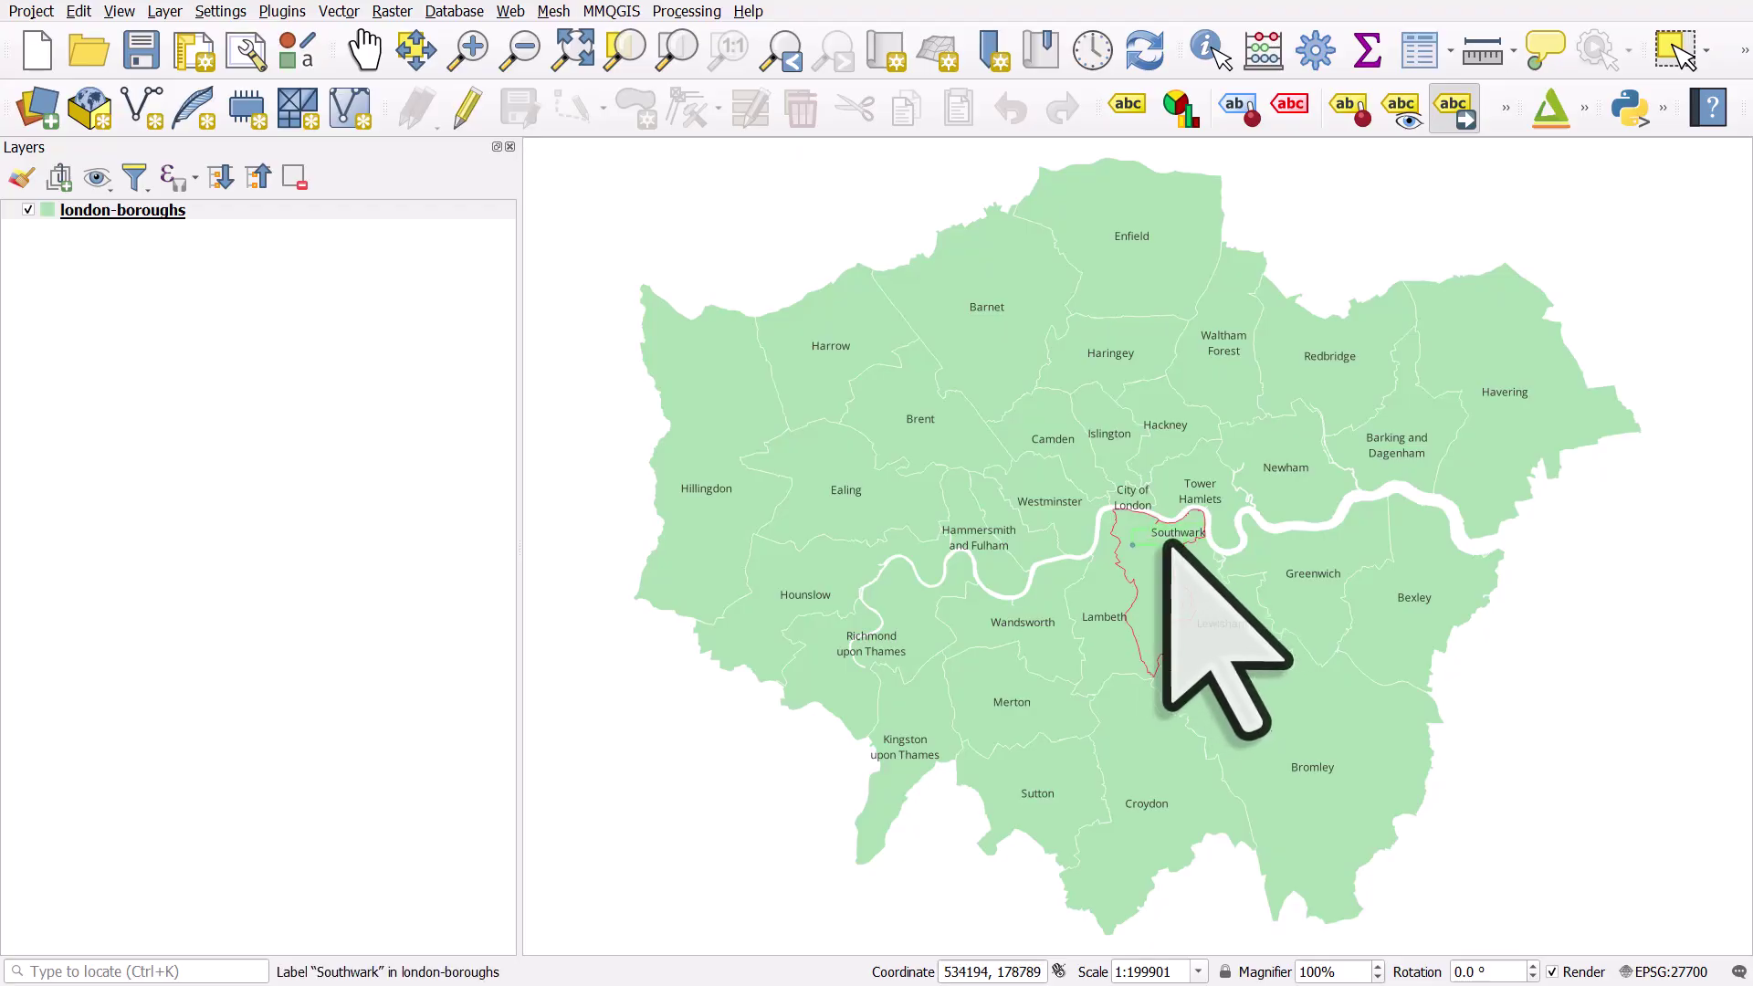
pyautogui.press('Escape')
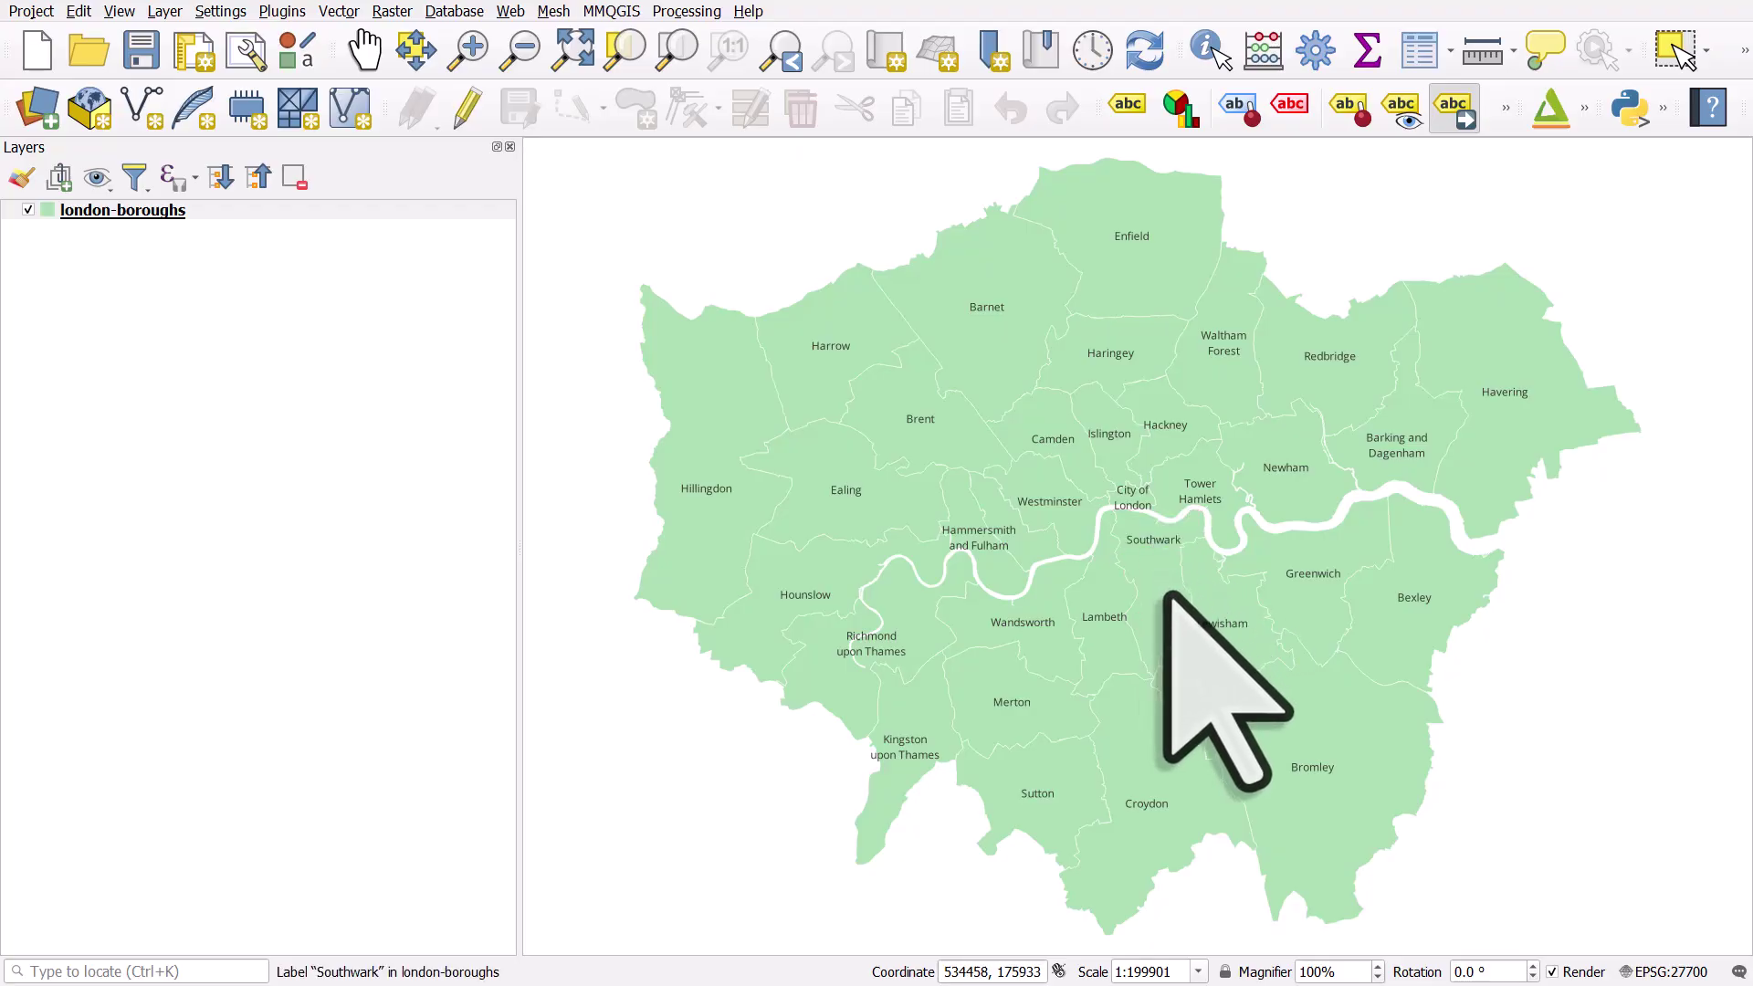
pyautogui.click(1102, 624)
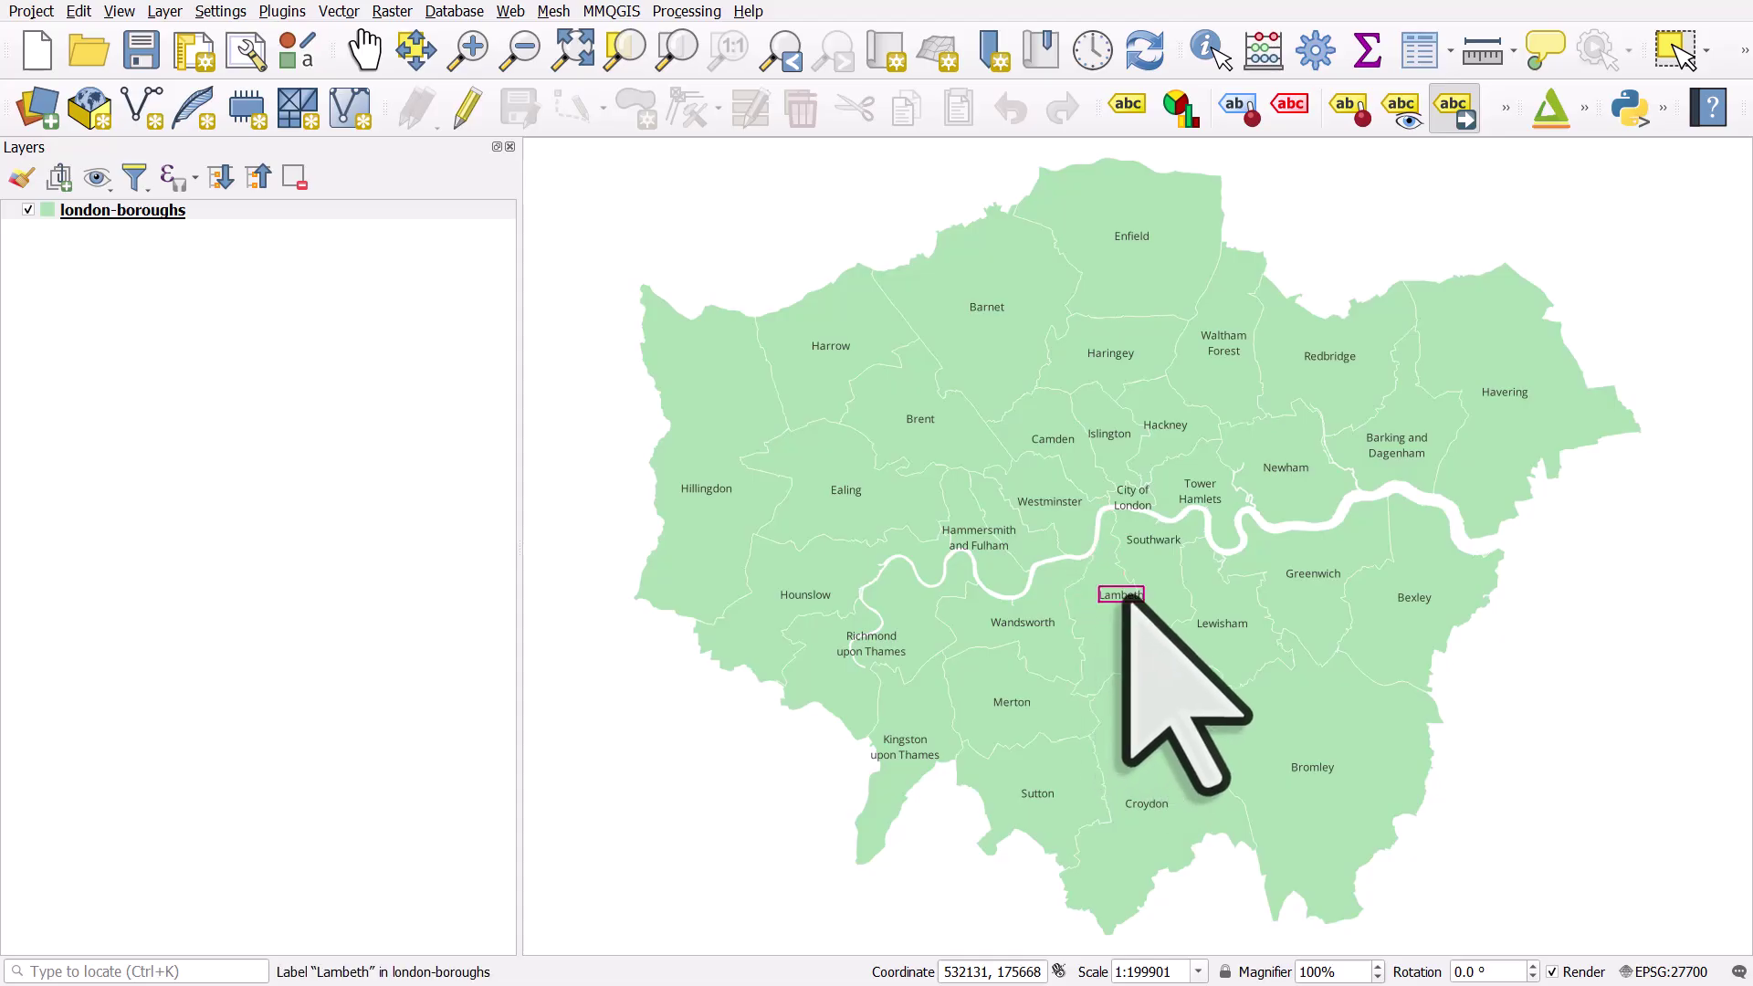
pyautogui.click(1110, 605)
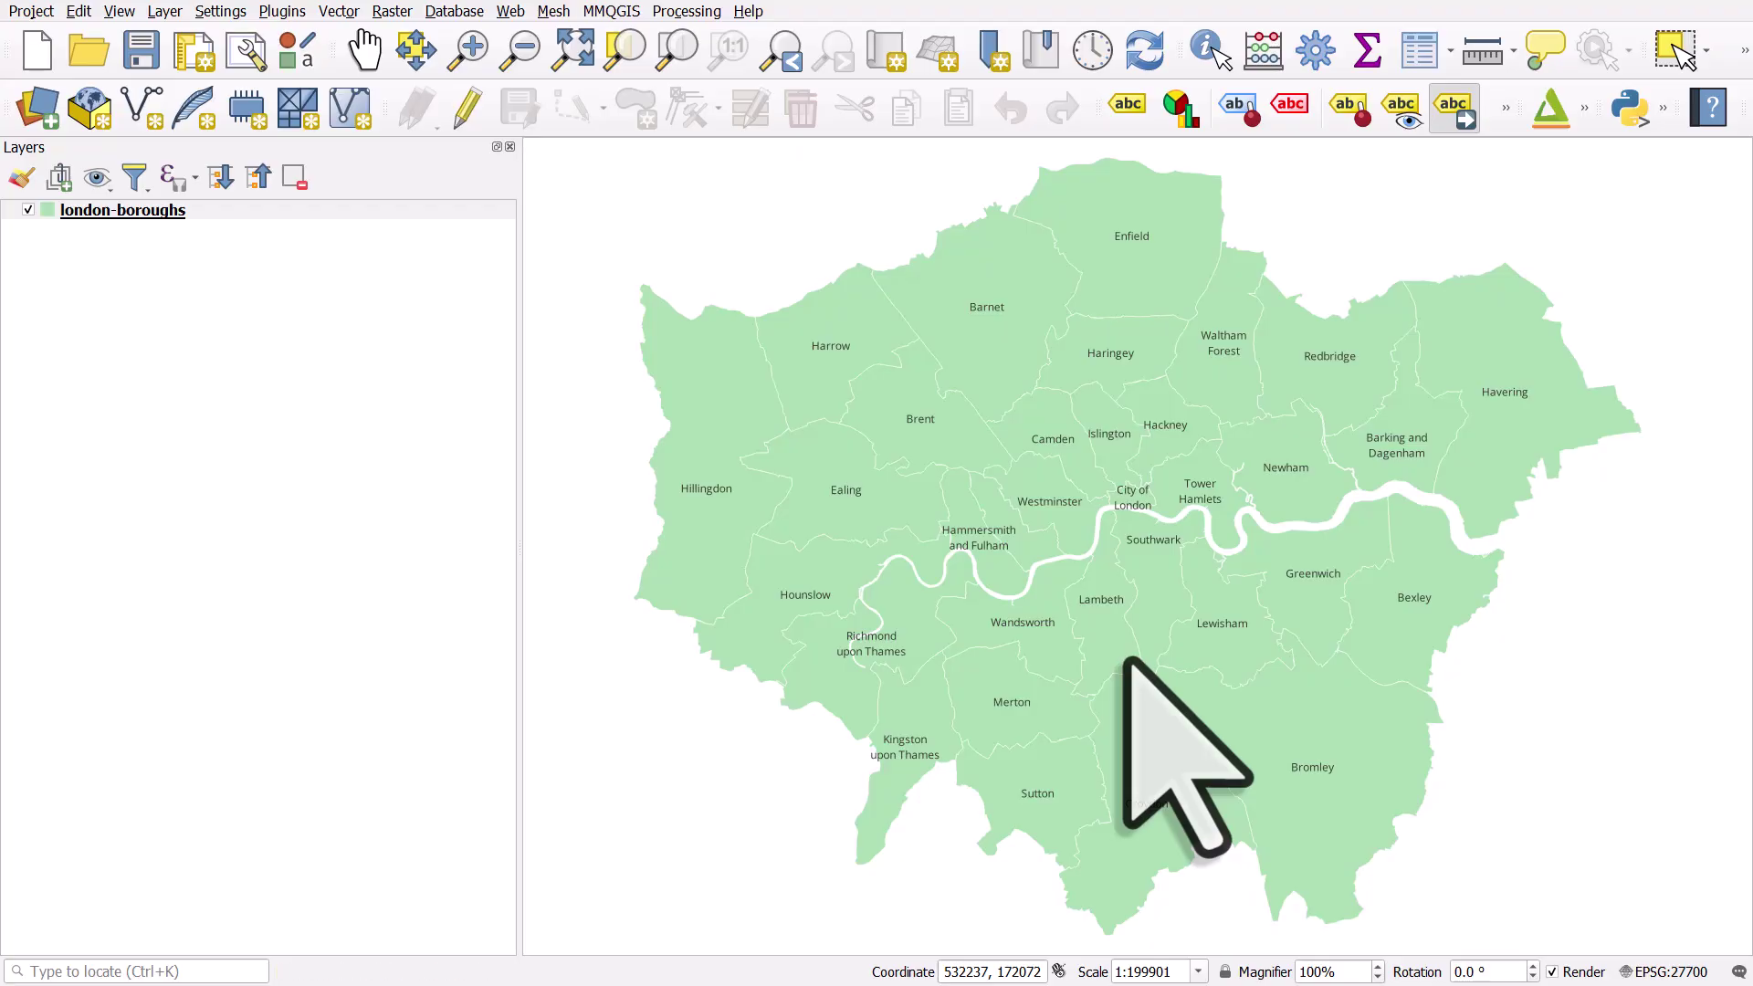
# Step: Move the Kingston upon Thames label north into the widest part of its borough so both lines fit inside the boundary
pyautogui.click(909, 756)
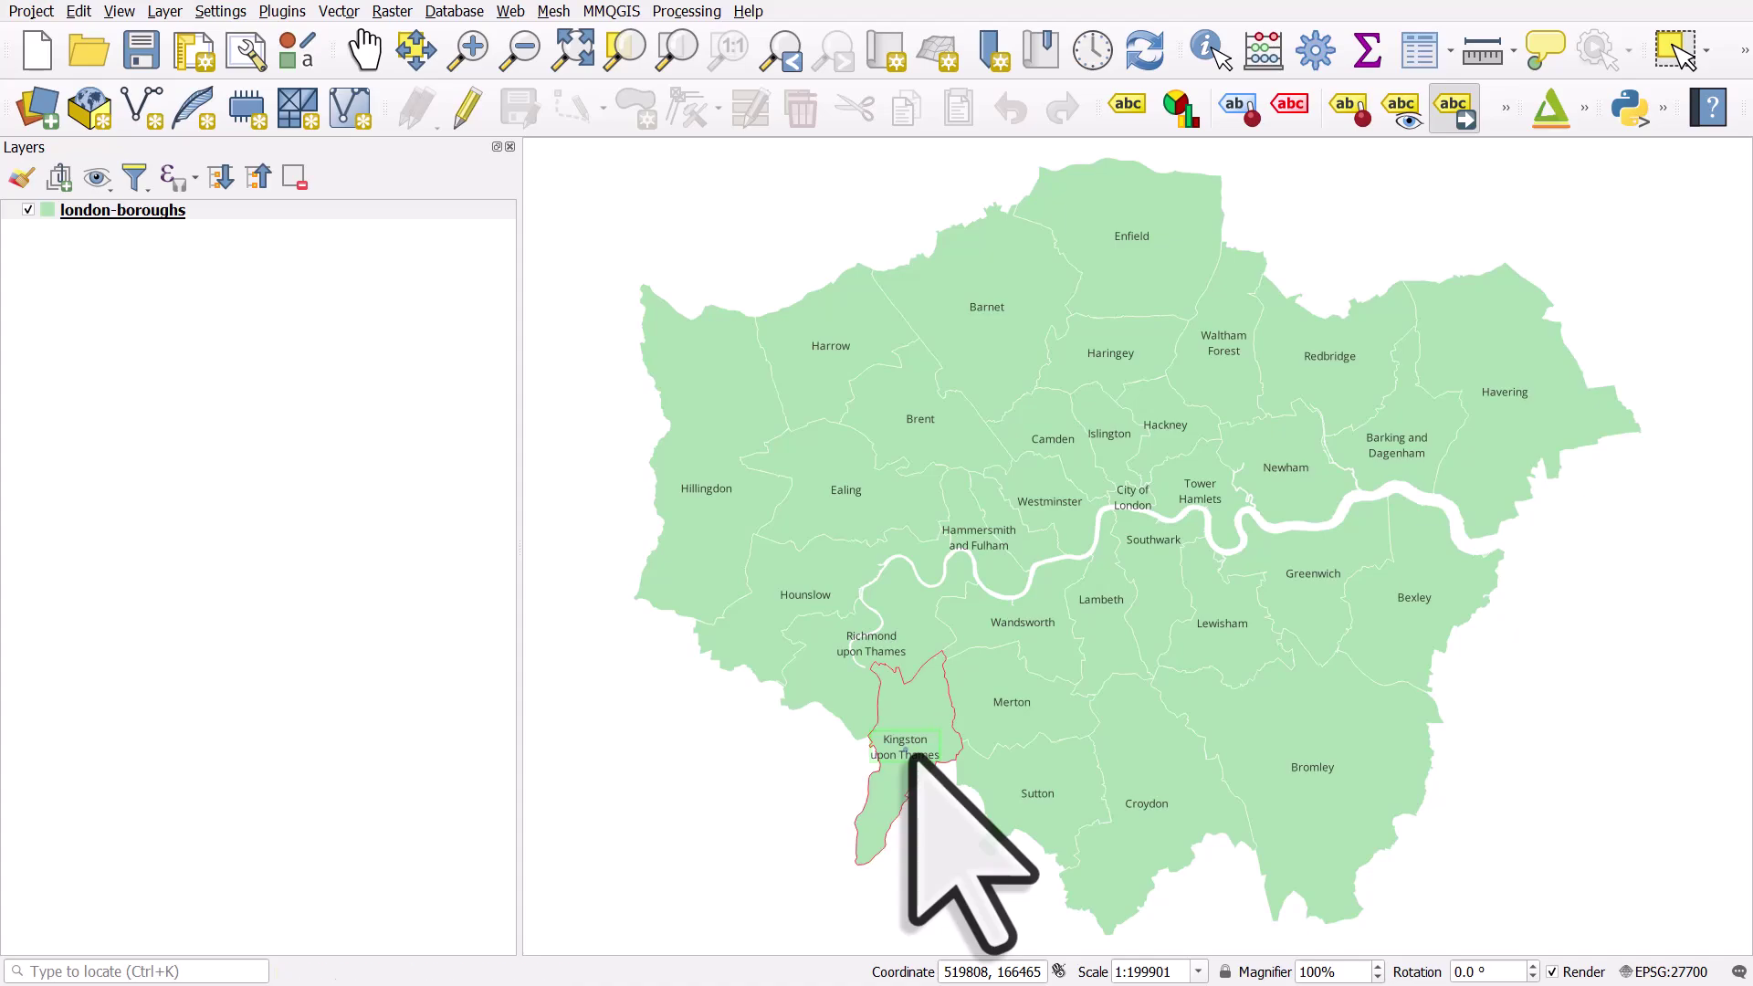
pyautogui.click(924, 729)
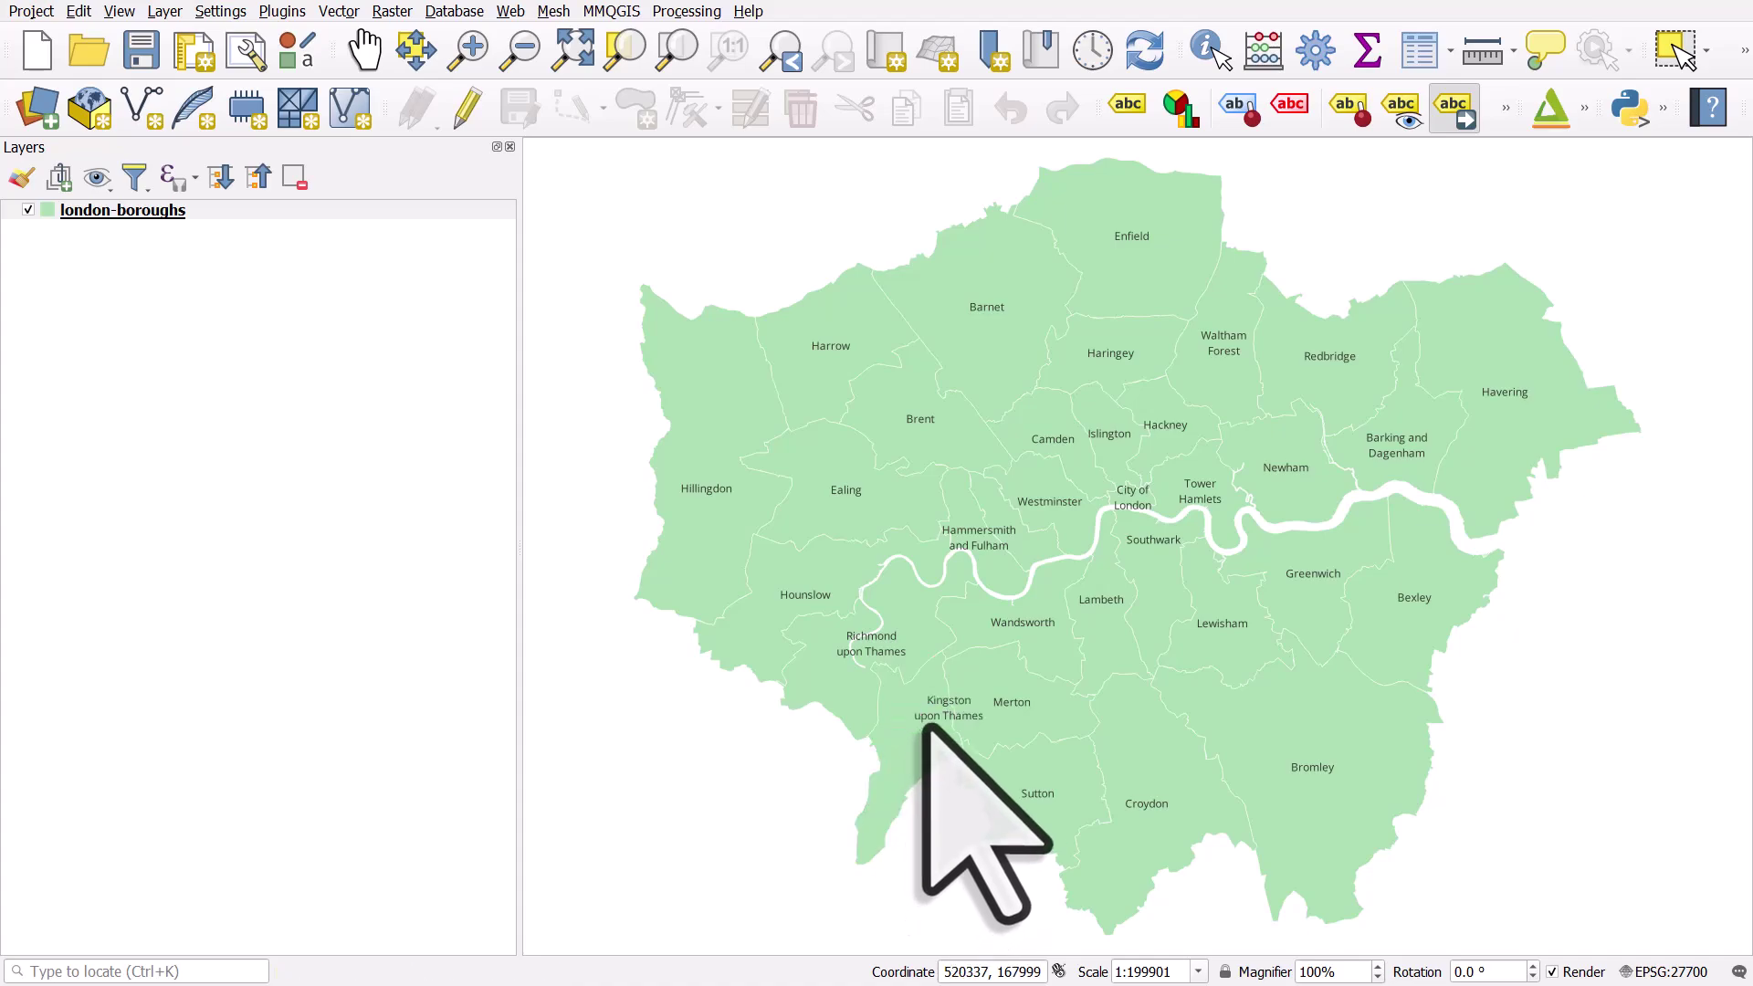
pyautogui.click(945, 710)
pyautogui.click(915, 724)
pyautogui.click(916, 724)
pyautogui.click(917, 724)
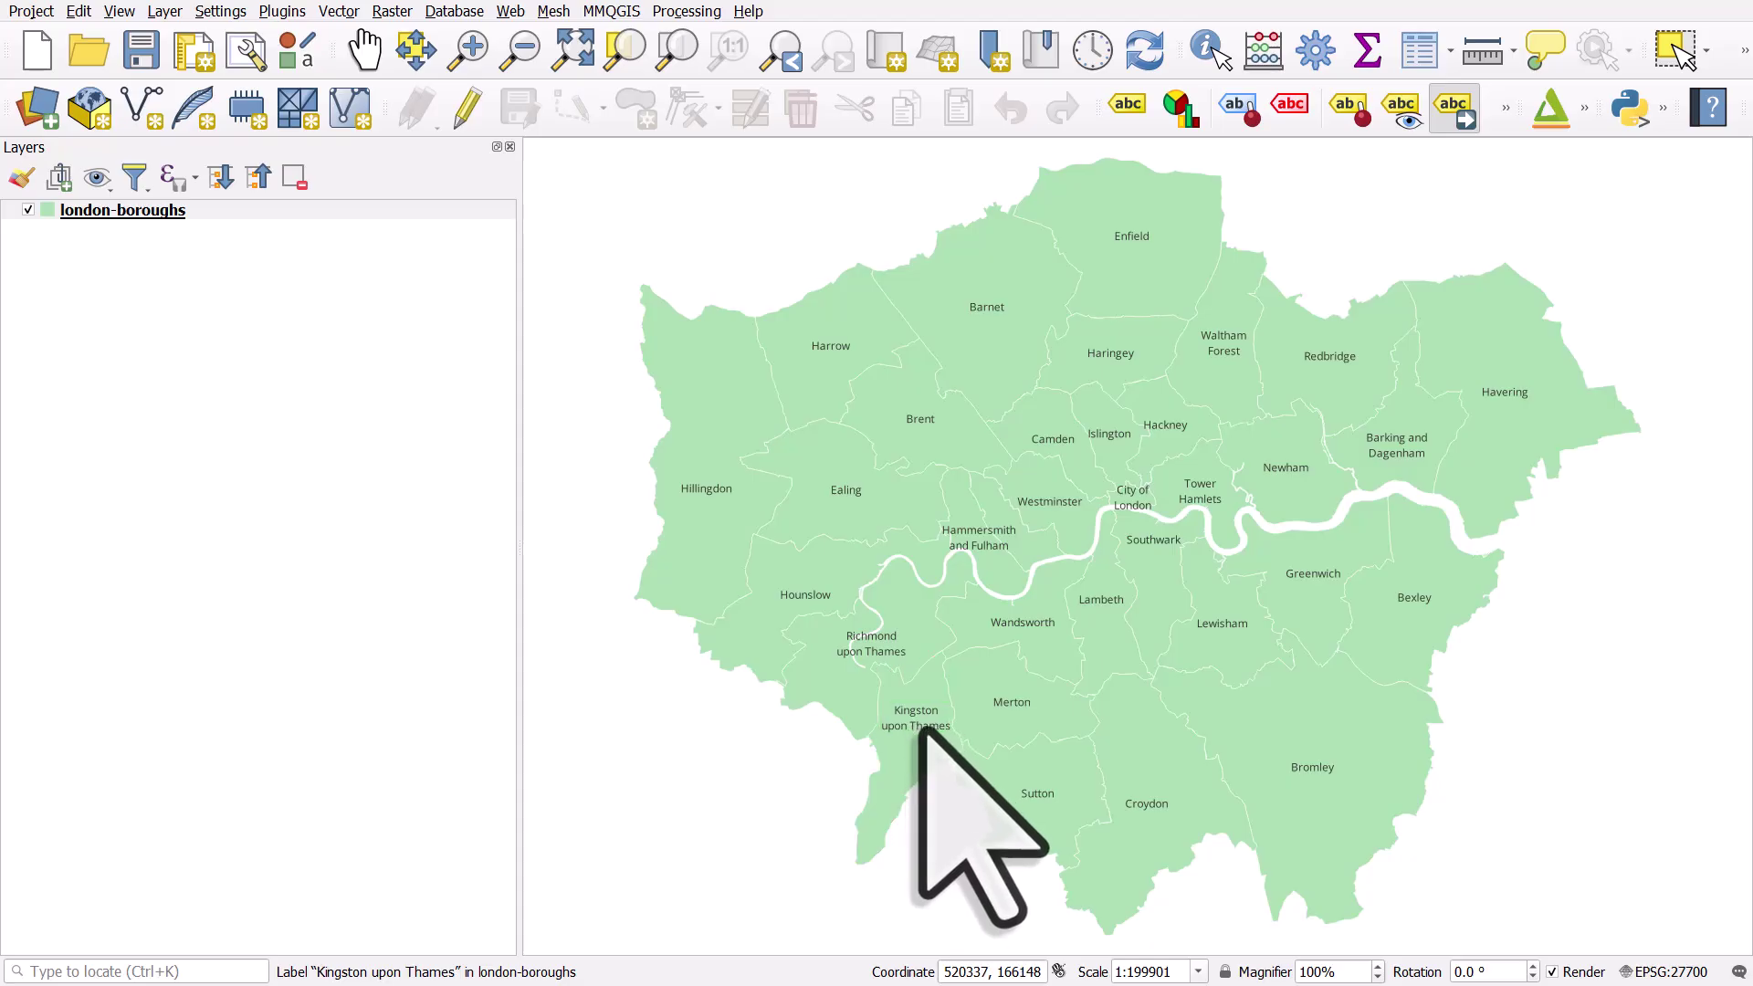
pyautogui.click(919, 728)
pyautogui.click(919, 731)
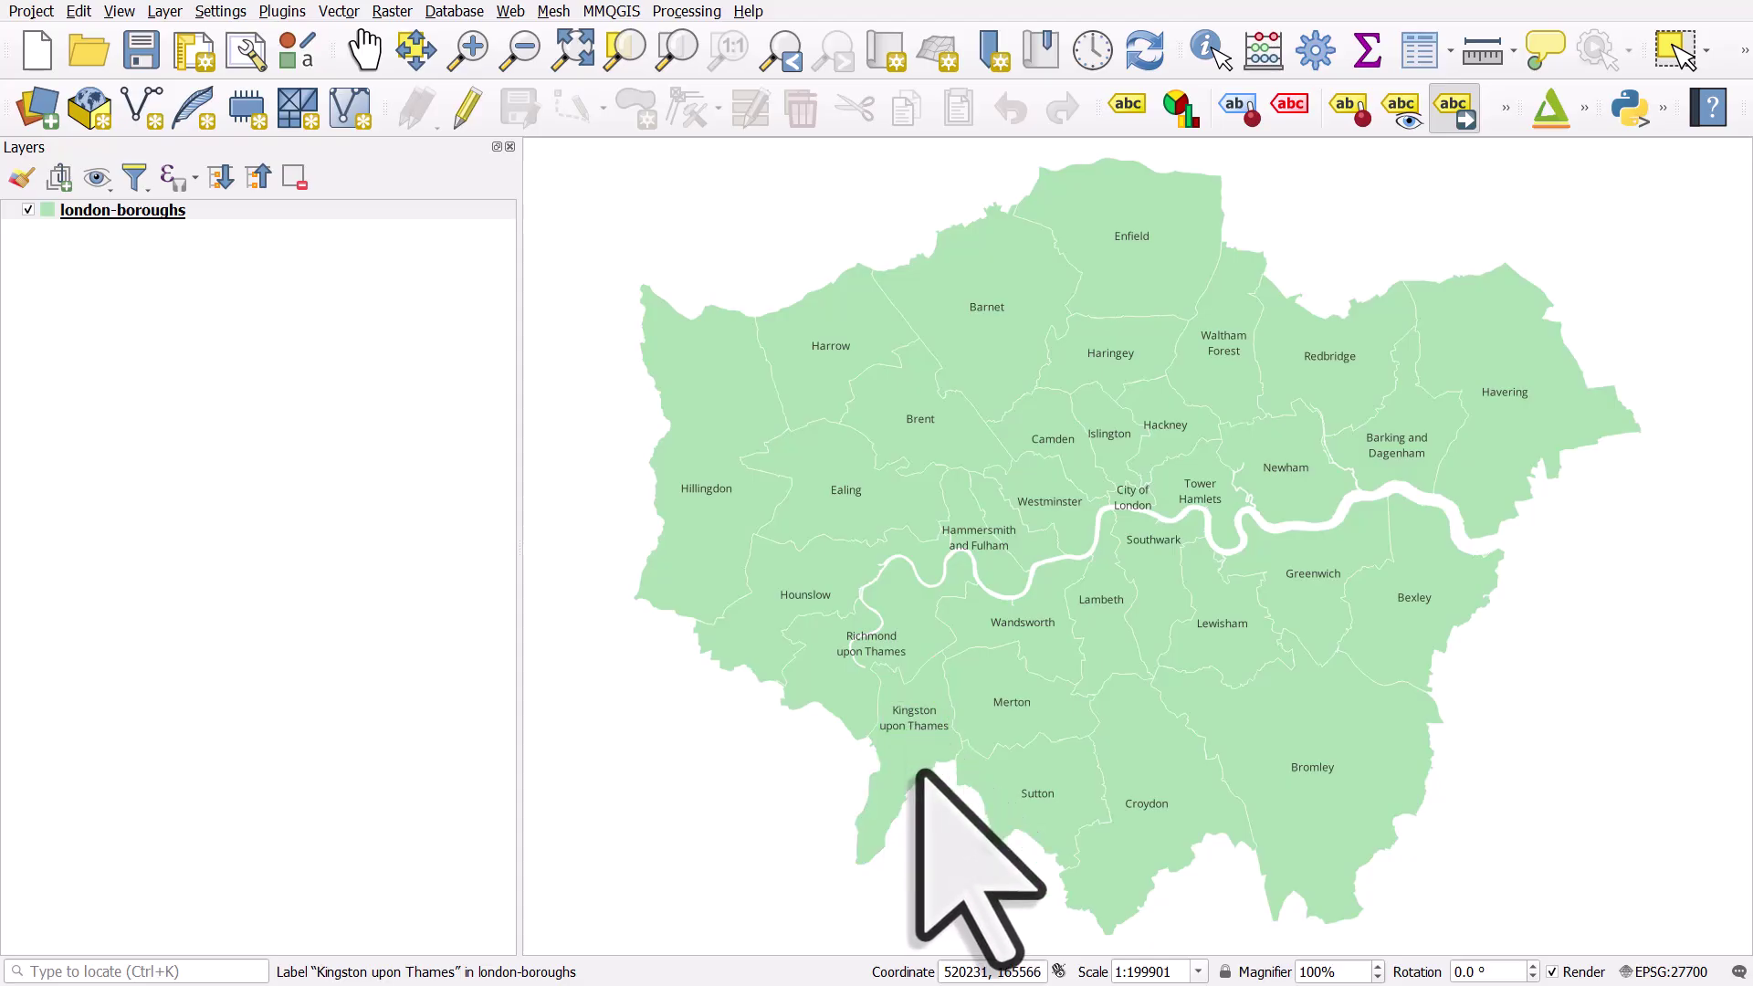
pyautogui.click(914, 730)
pyautogui.click(914, 740)
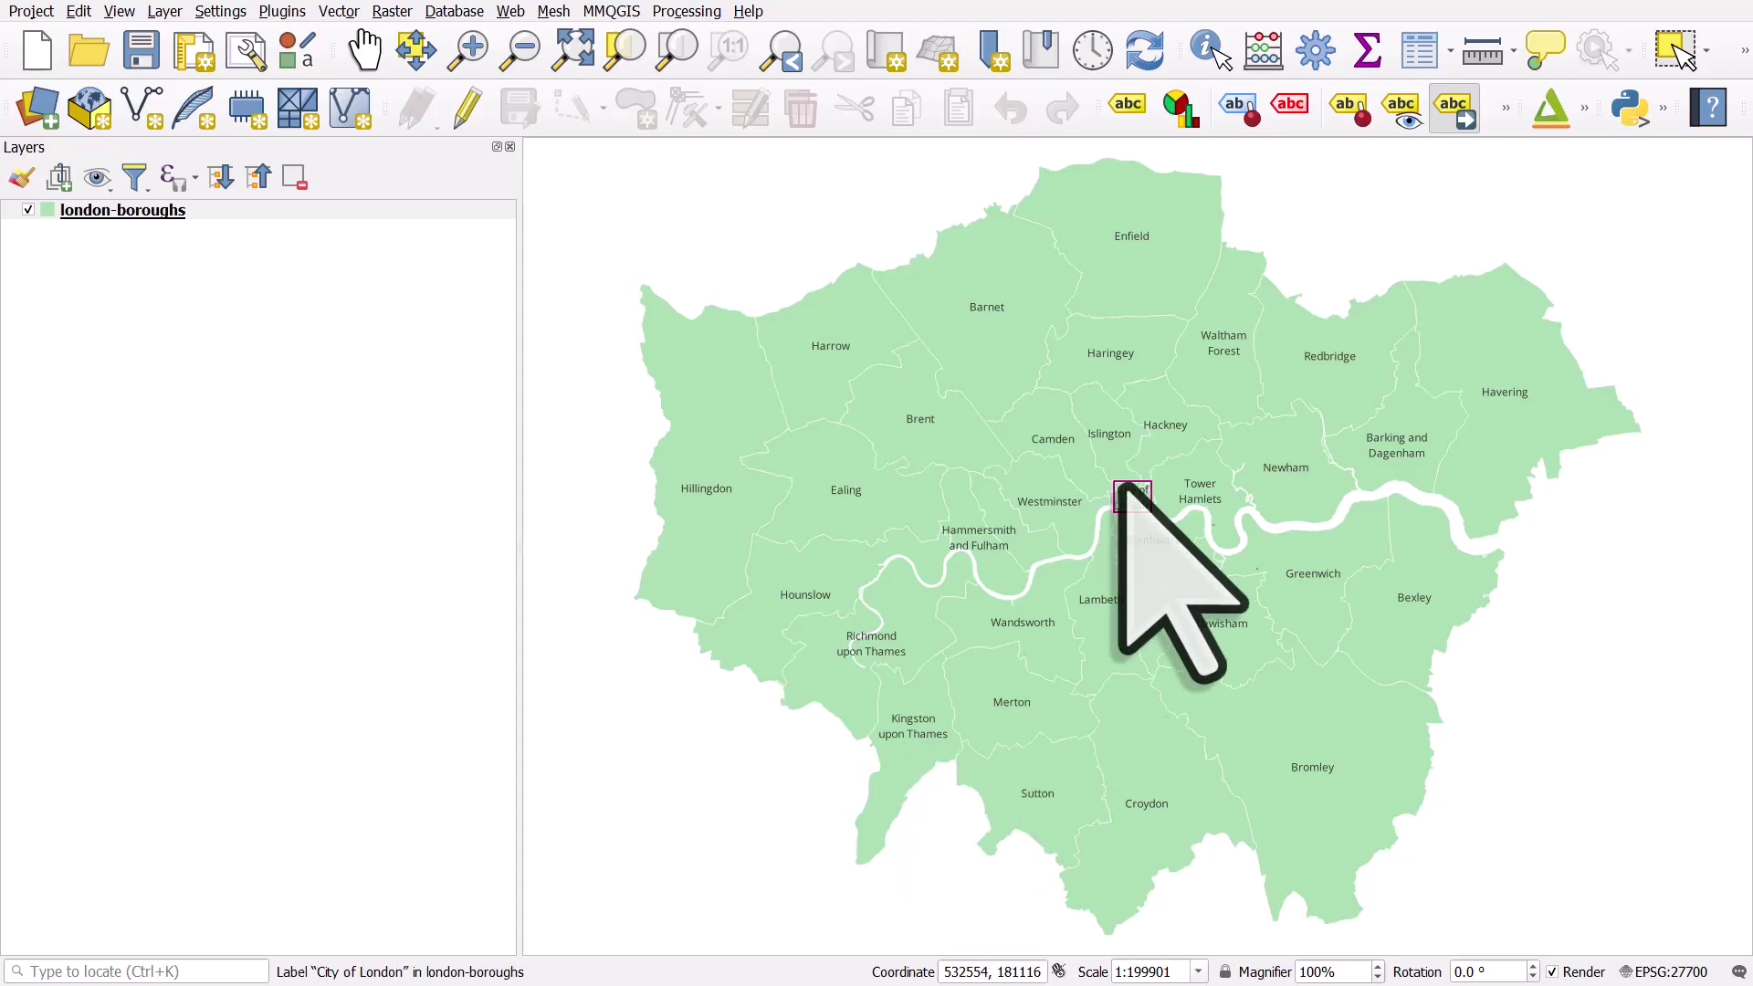
# Step: Shift the Hackney label slightly east and the Islington label slightly north-east so each sits inside its borough
pyautogui.click(1166, 434)
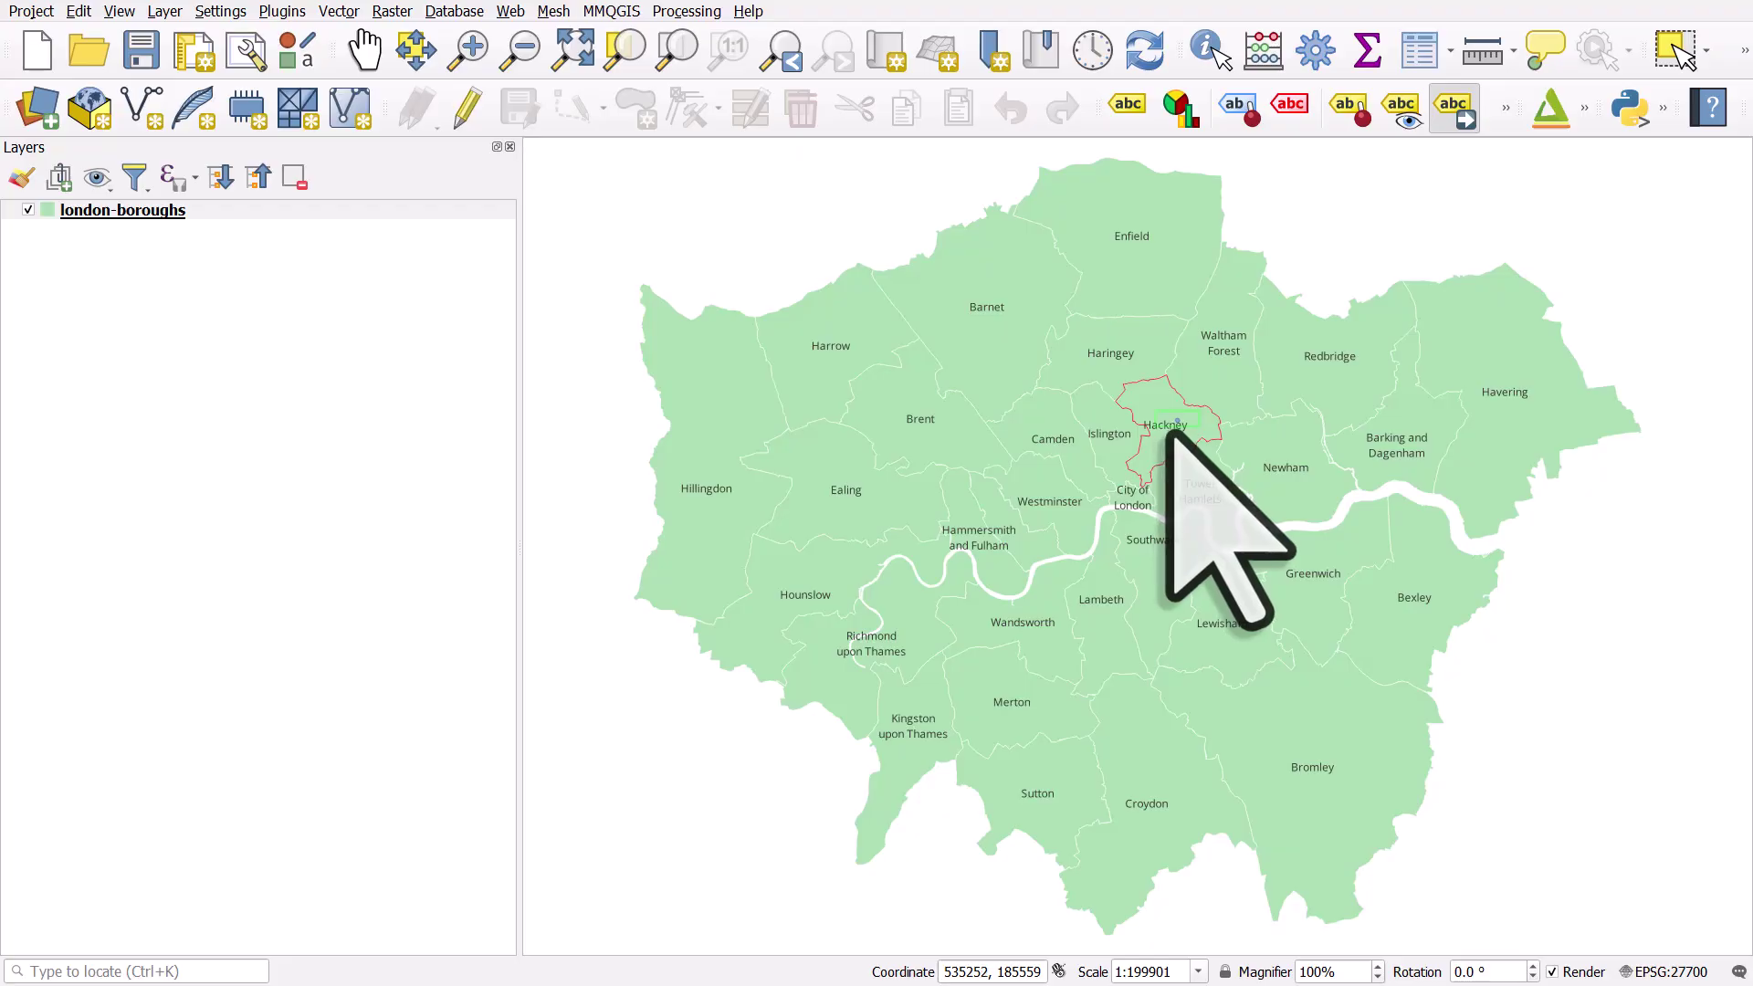
pyautogui.click(1176, 433)
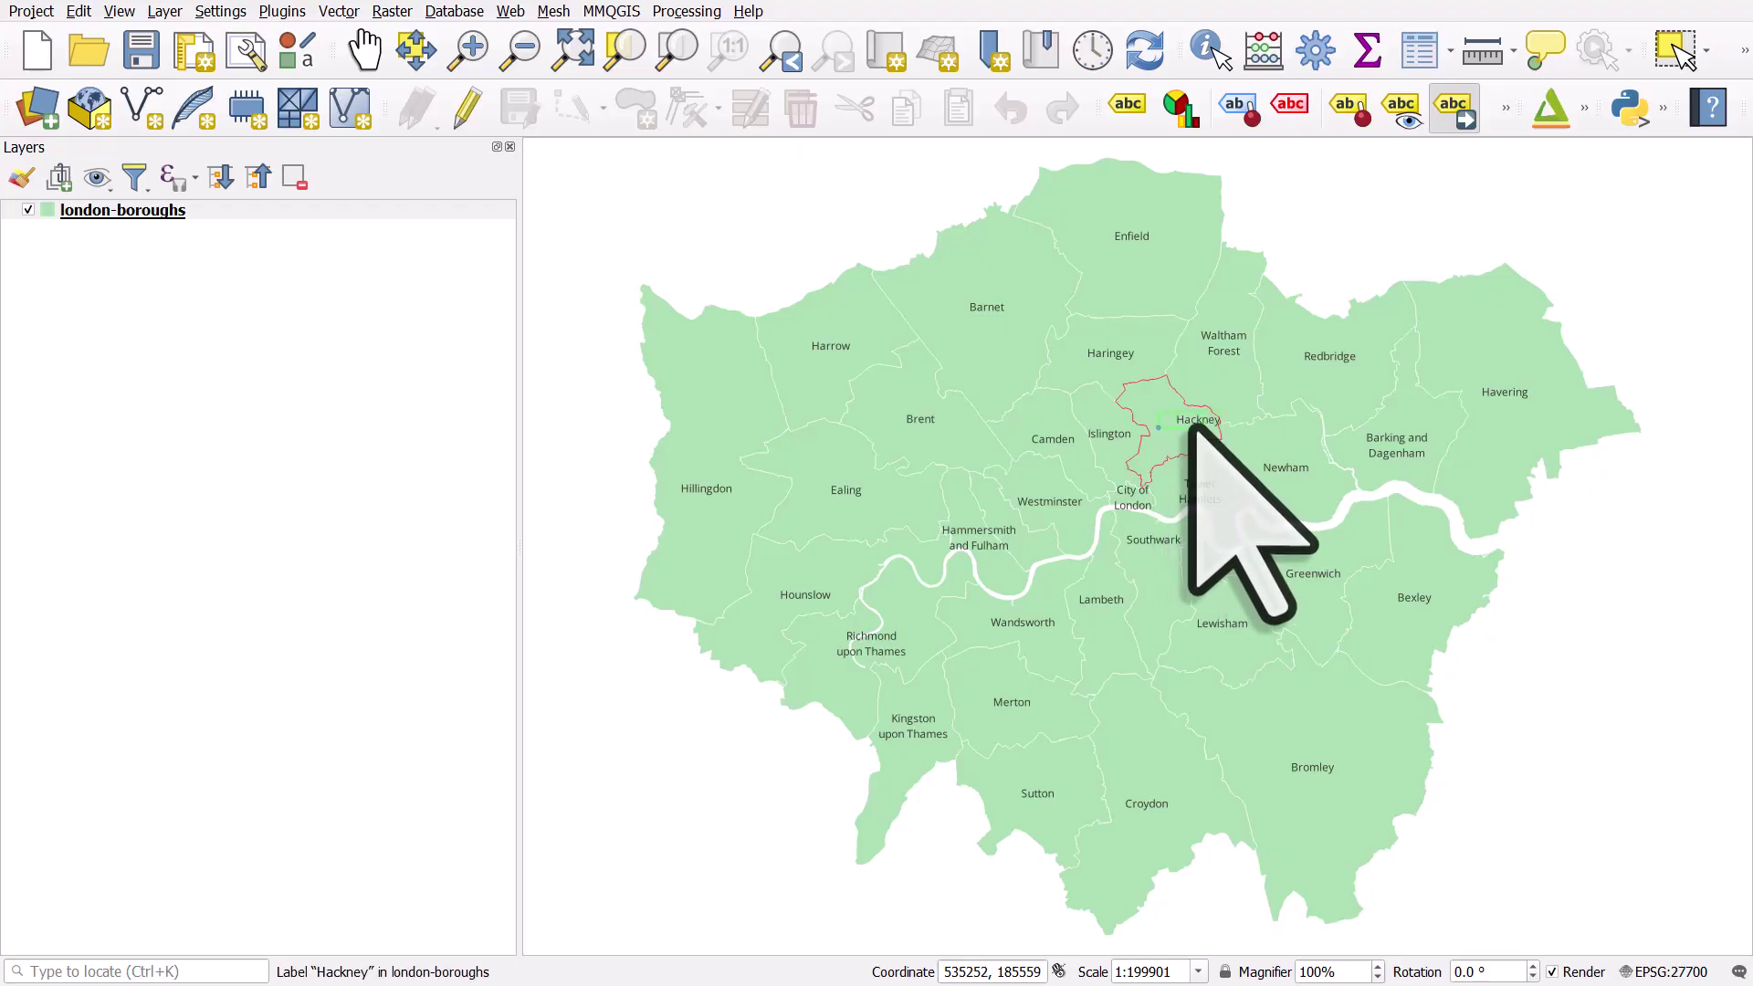
pyautogui.click(1107, 442)
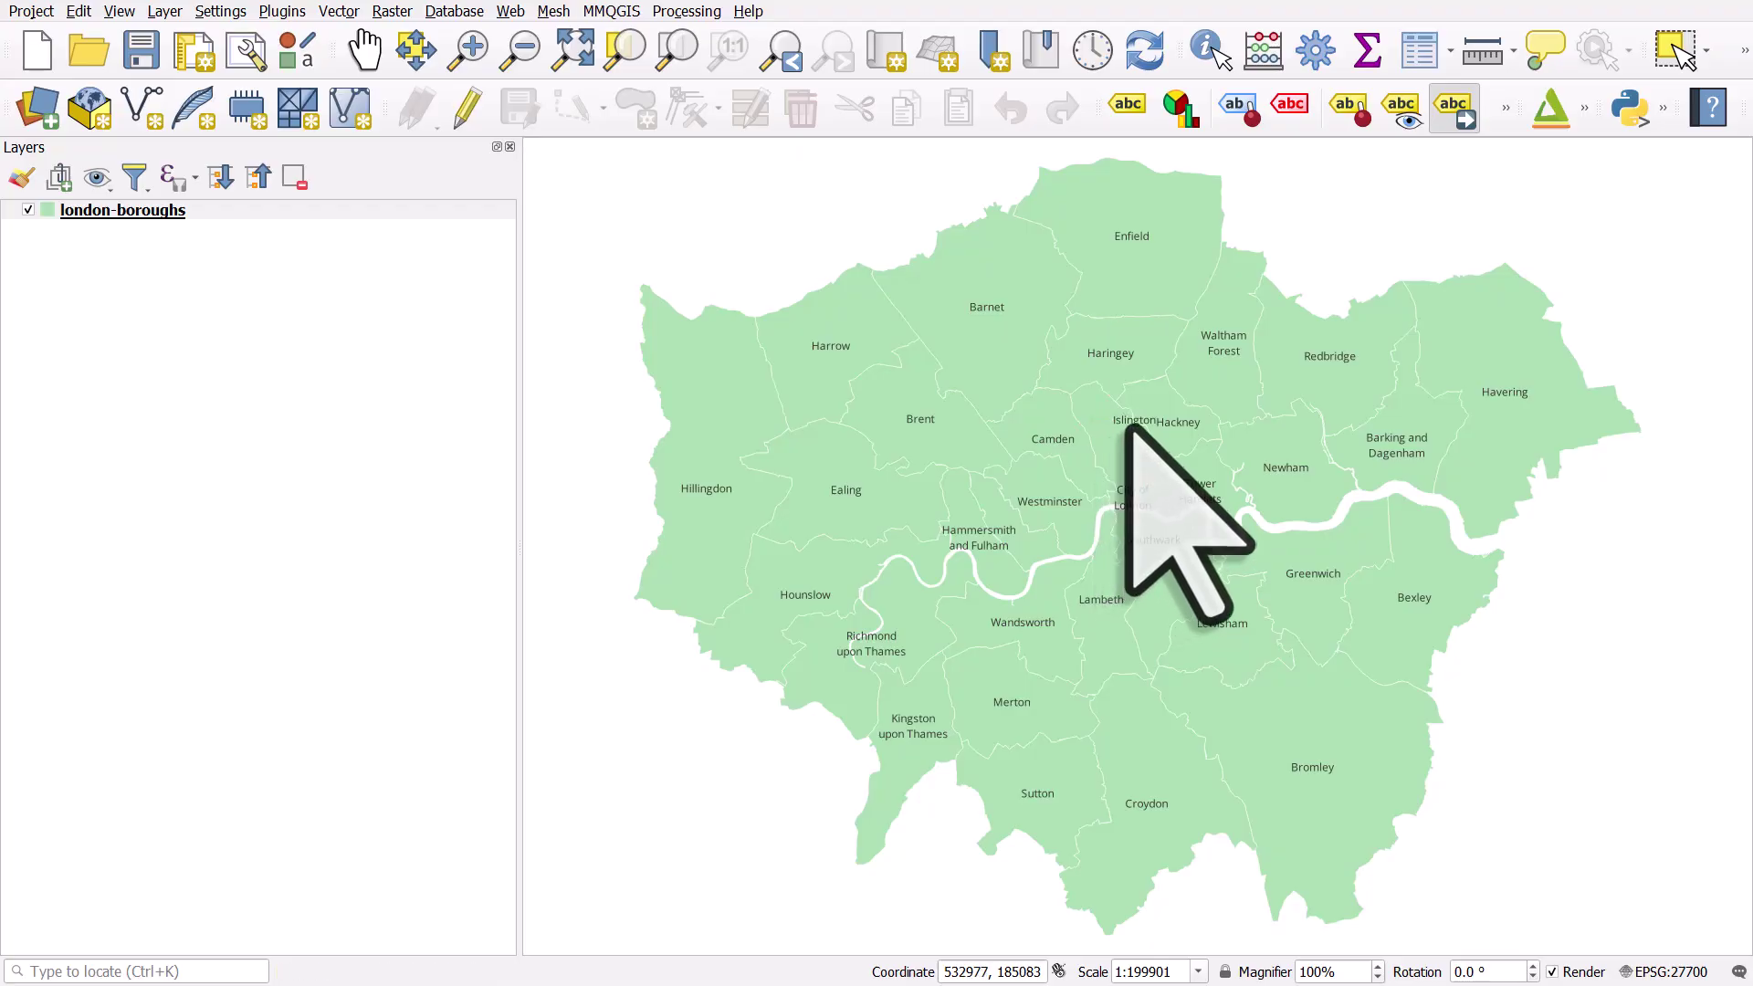
pyautogui.click(1114, 436)
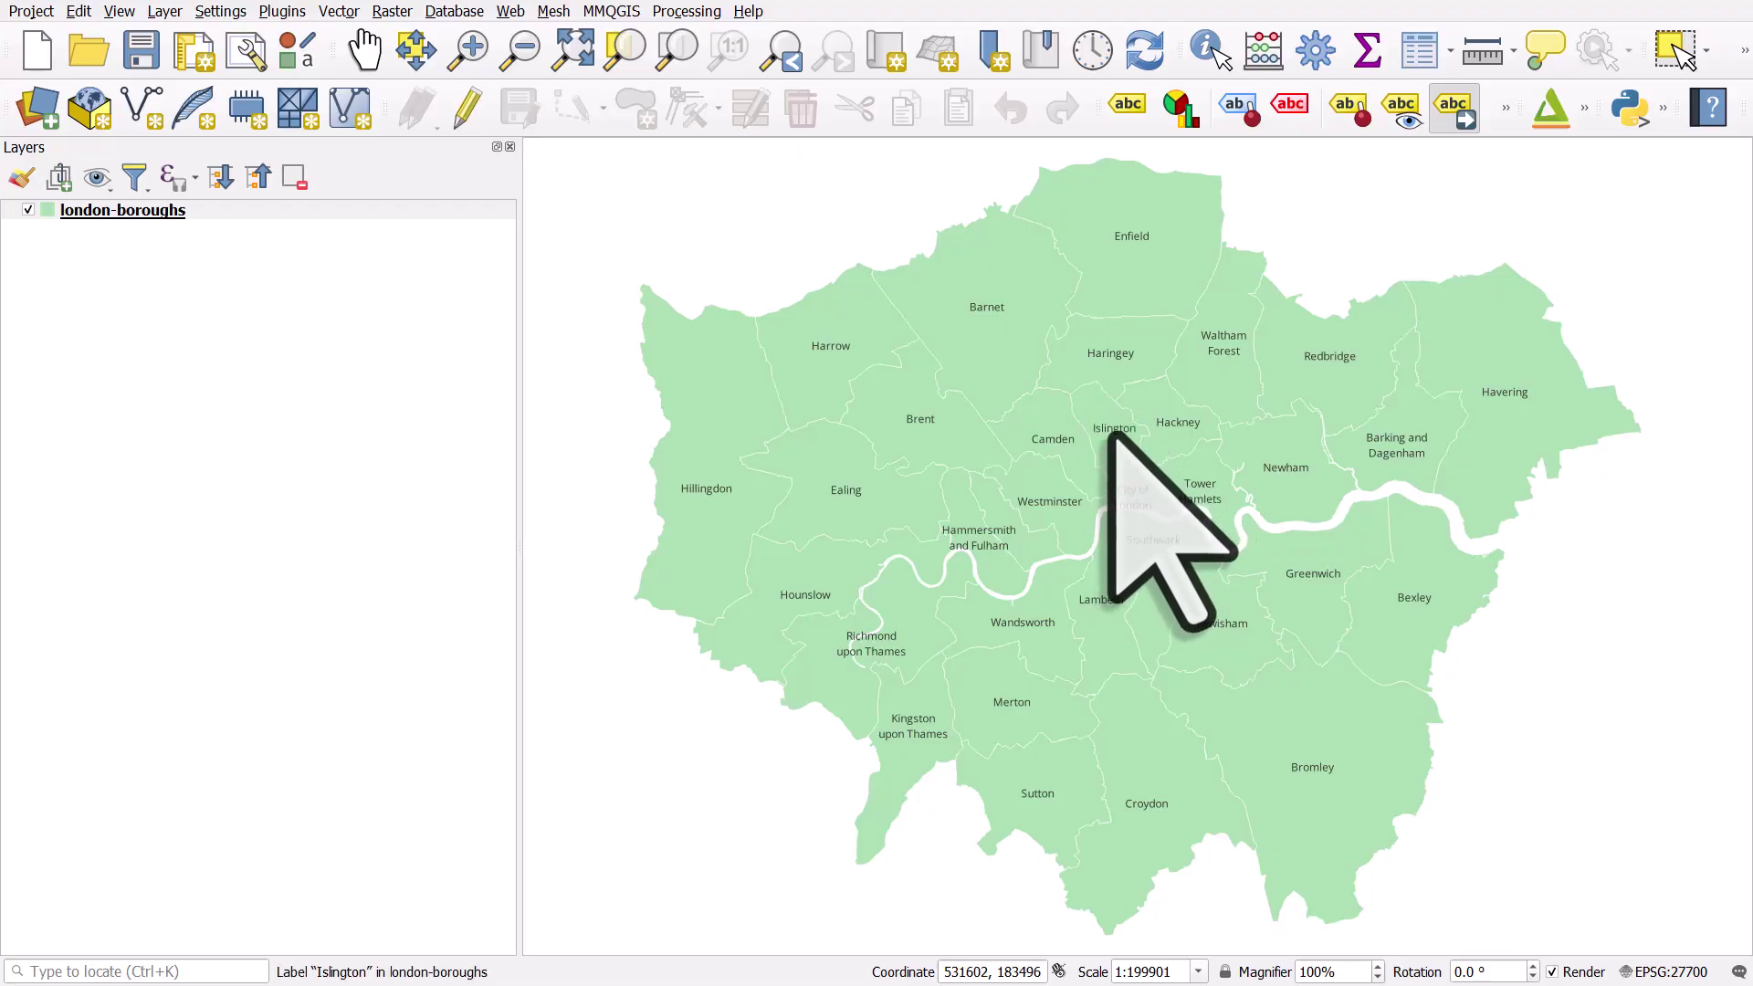
pyautogui.click(1116, 435)
pyautogui.click(1118, 431)
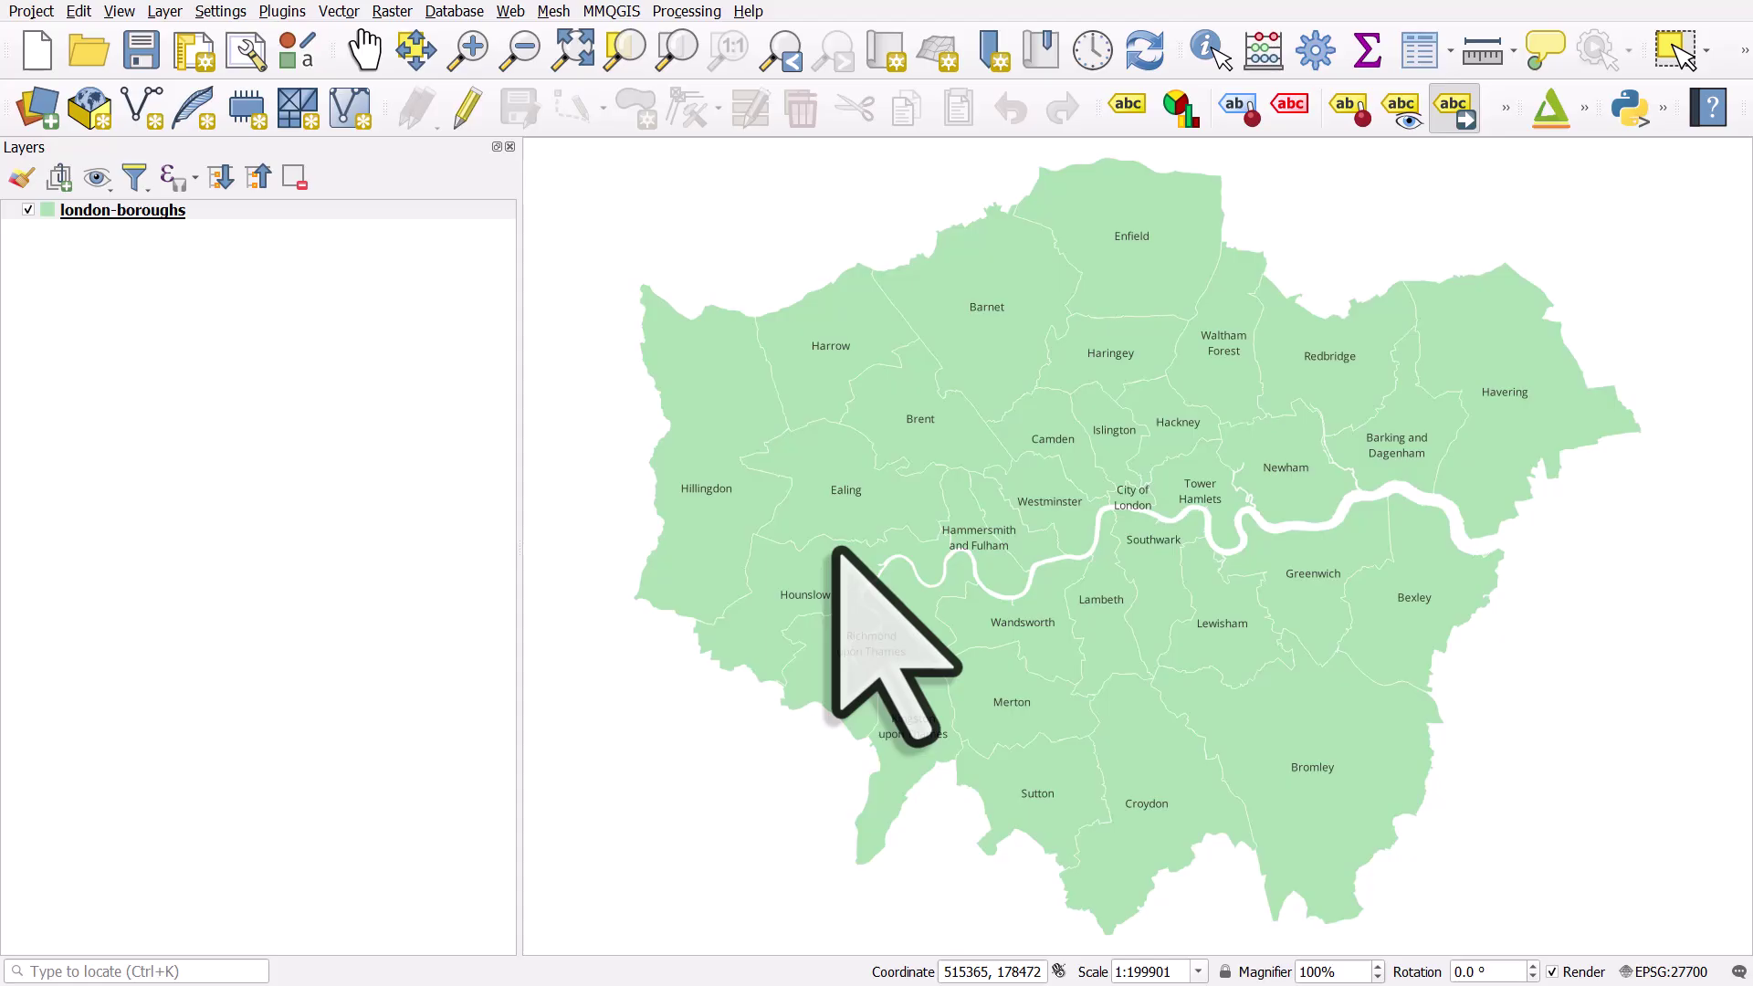
# Step: Open the expression builder for the label value of the london-boroughs layer
pyautogui.click(92, 214)
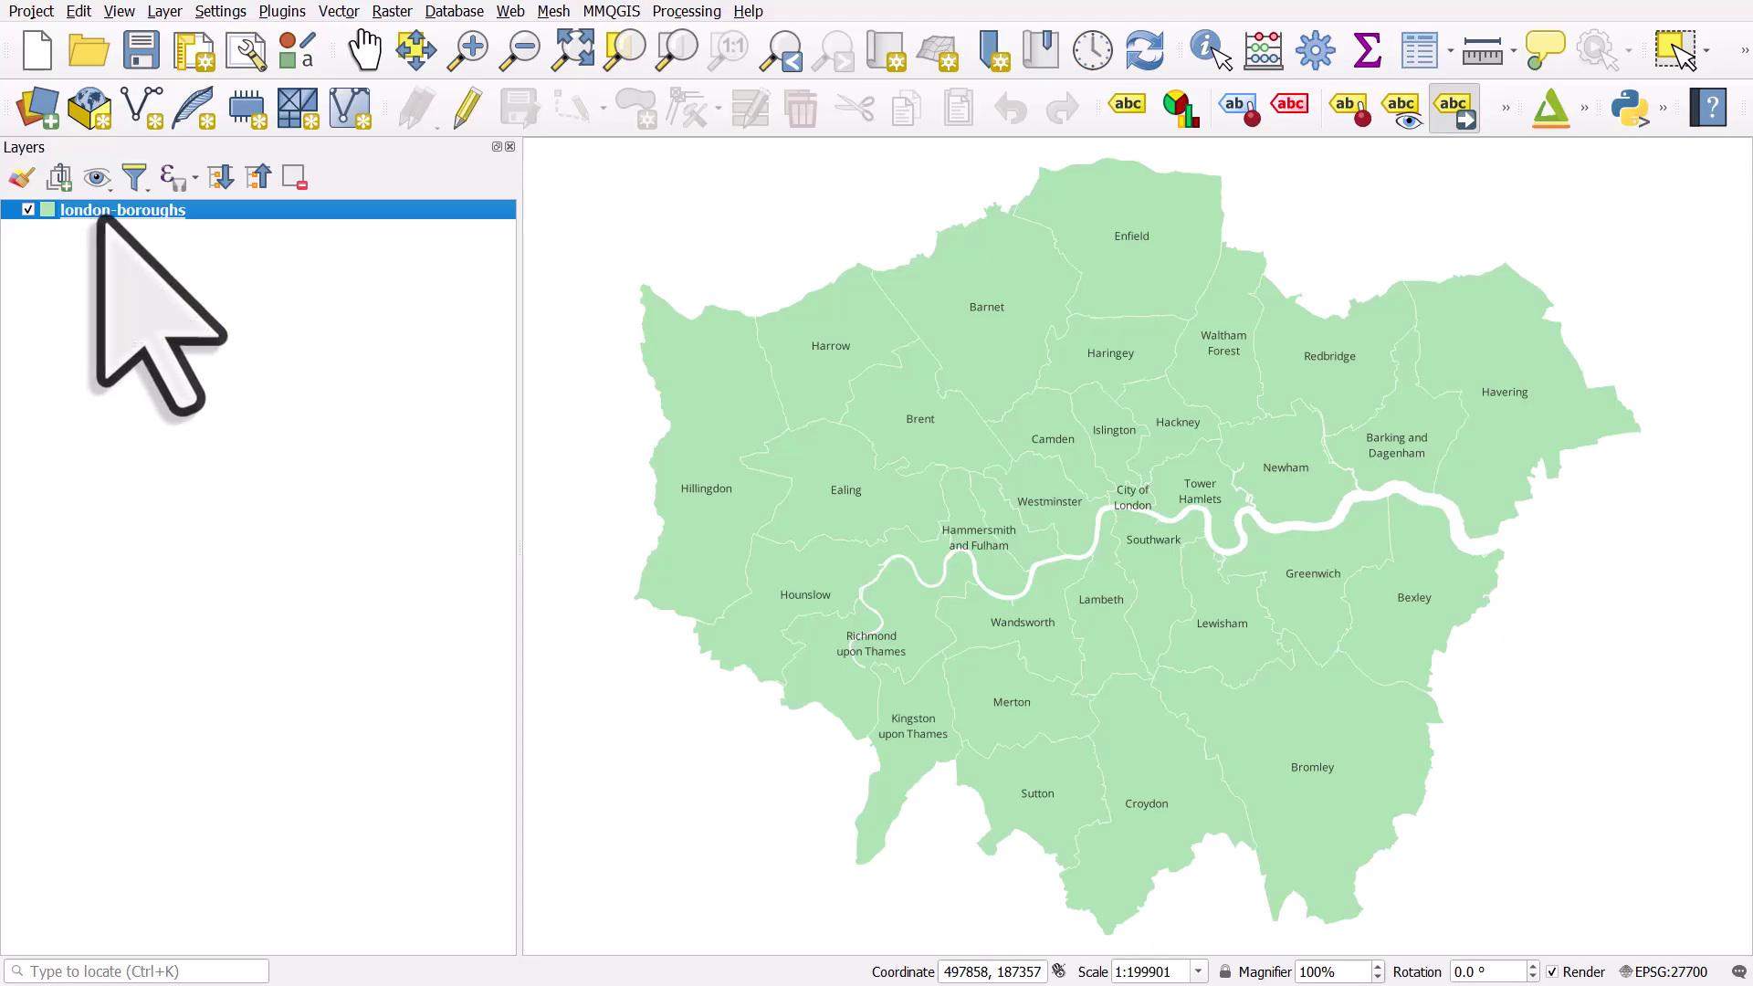
pyautogui.doubleClick(98, 219)
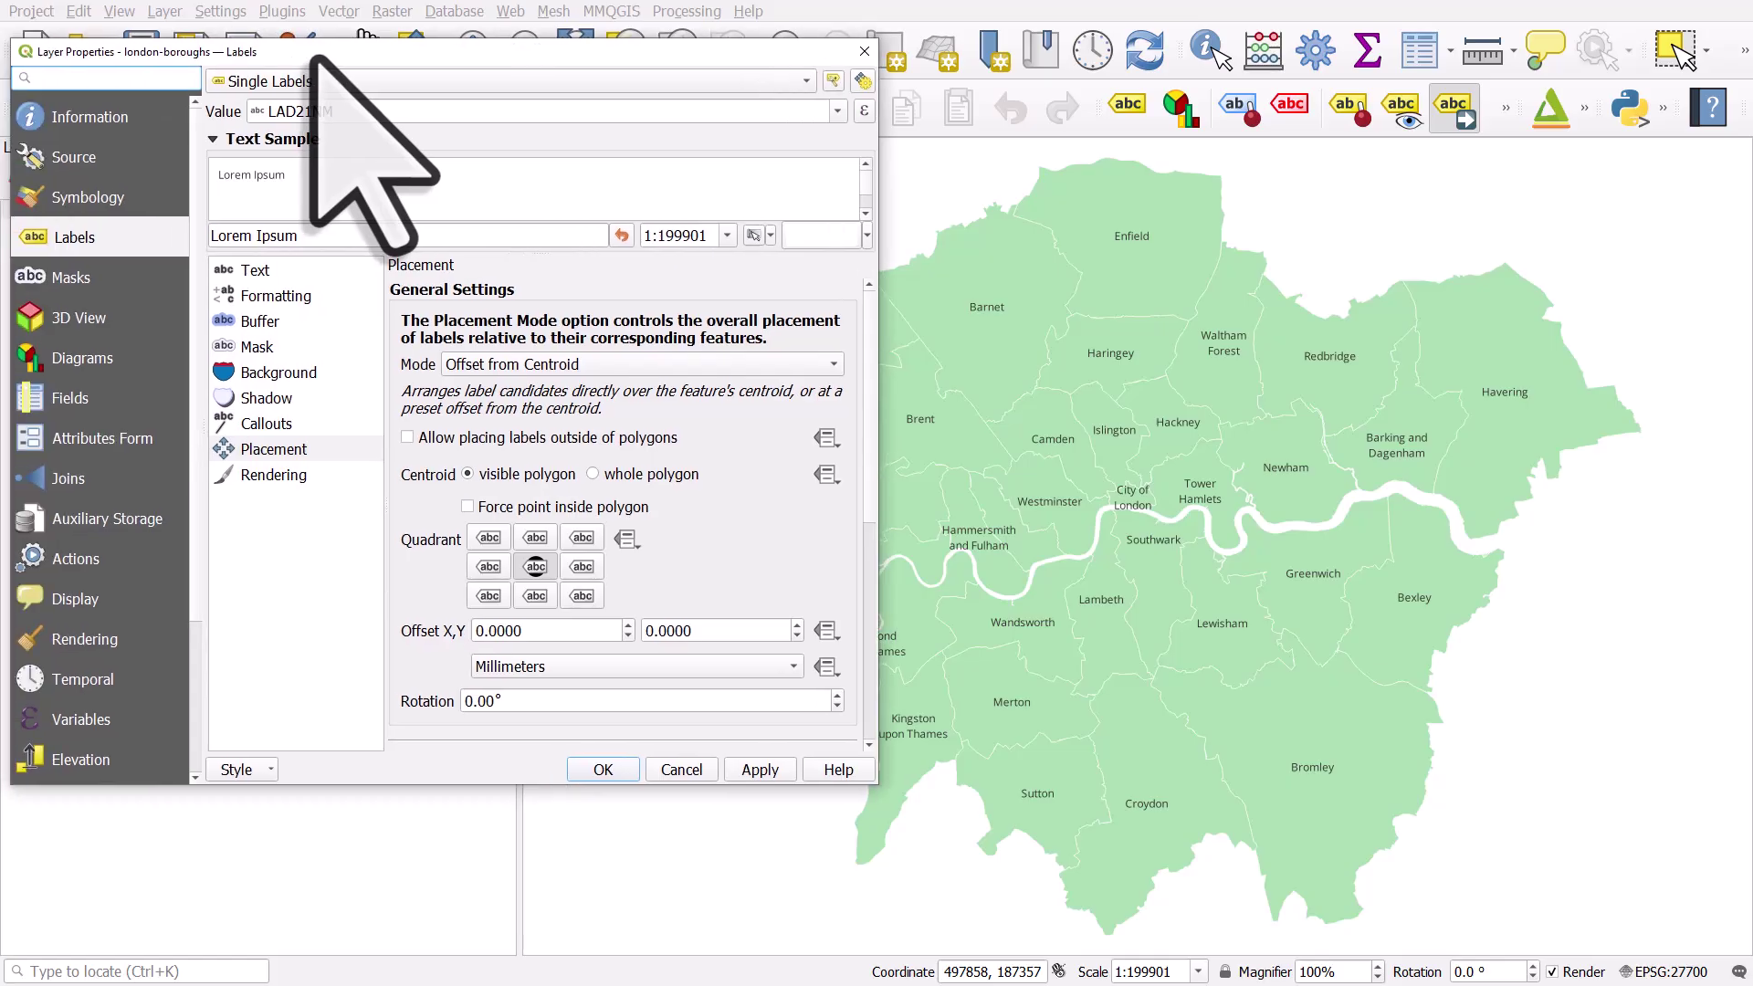
pyautogui.moveTo(315, 57); pyautogui.dragTo(292, 49)
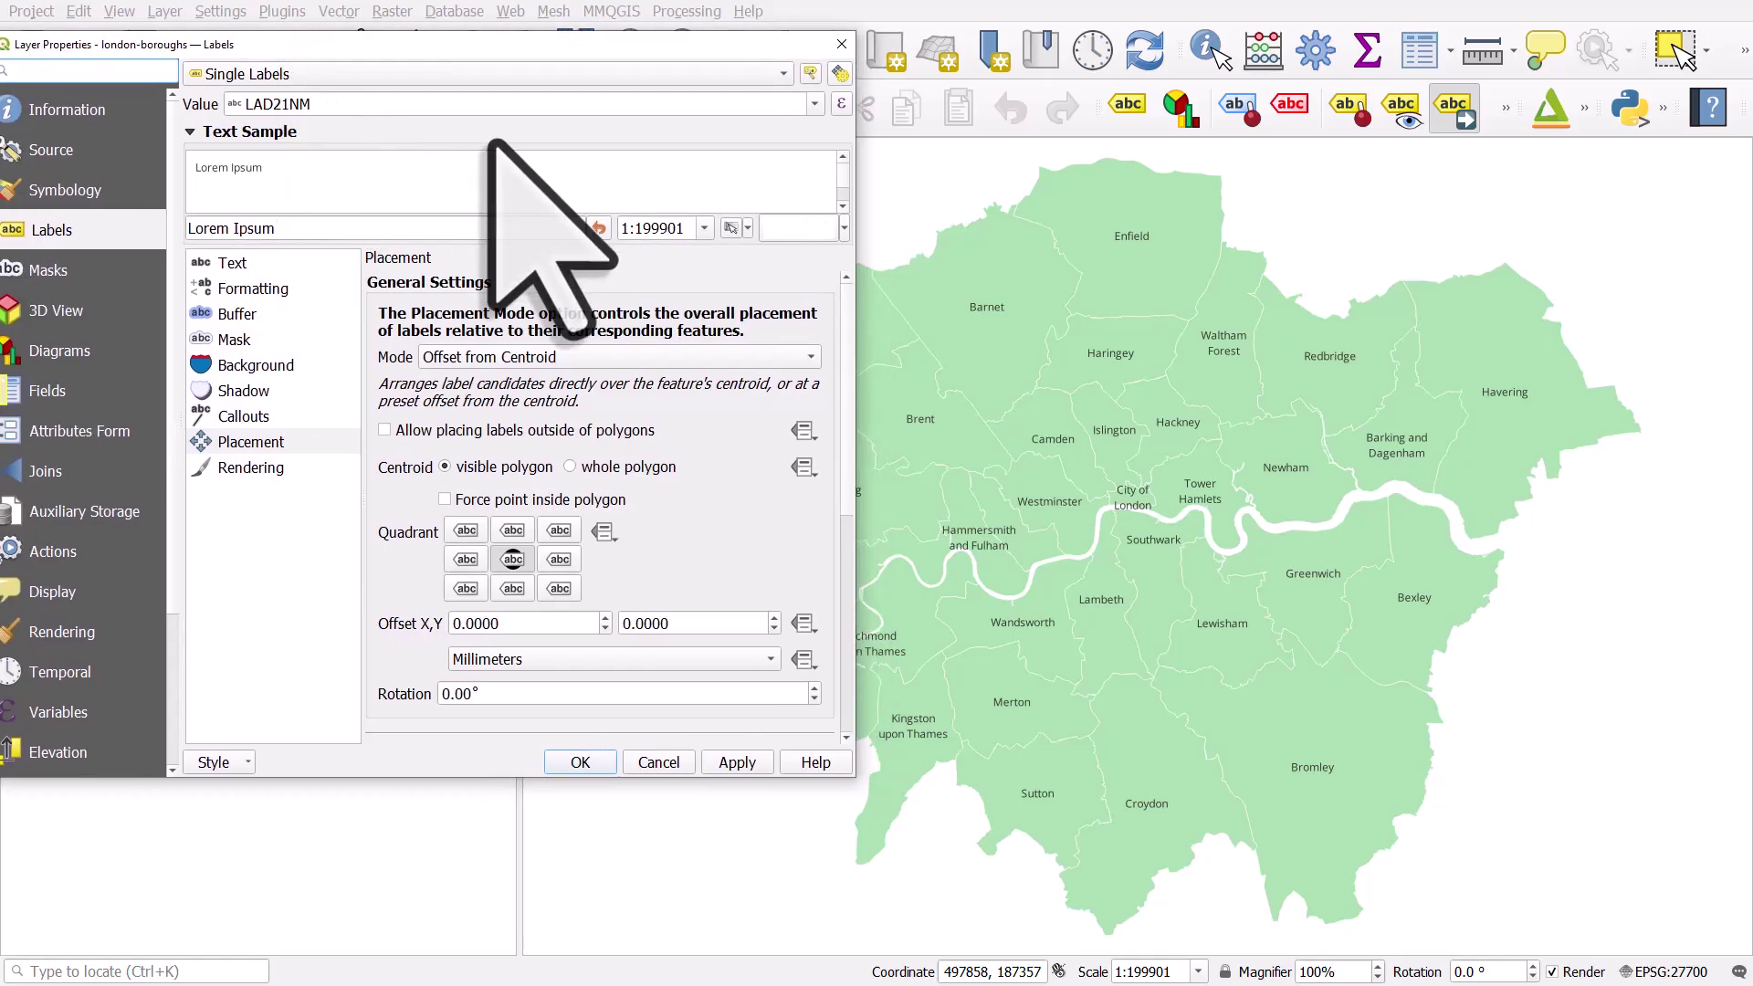
pyautogui.doubleClick(313, 106)
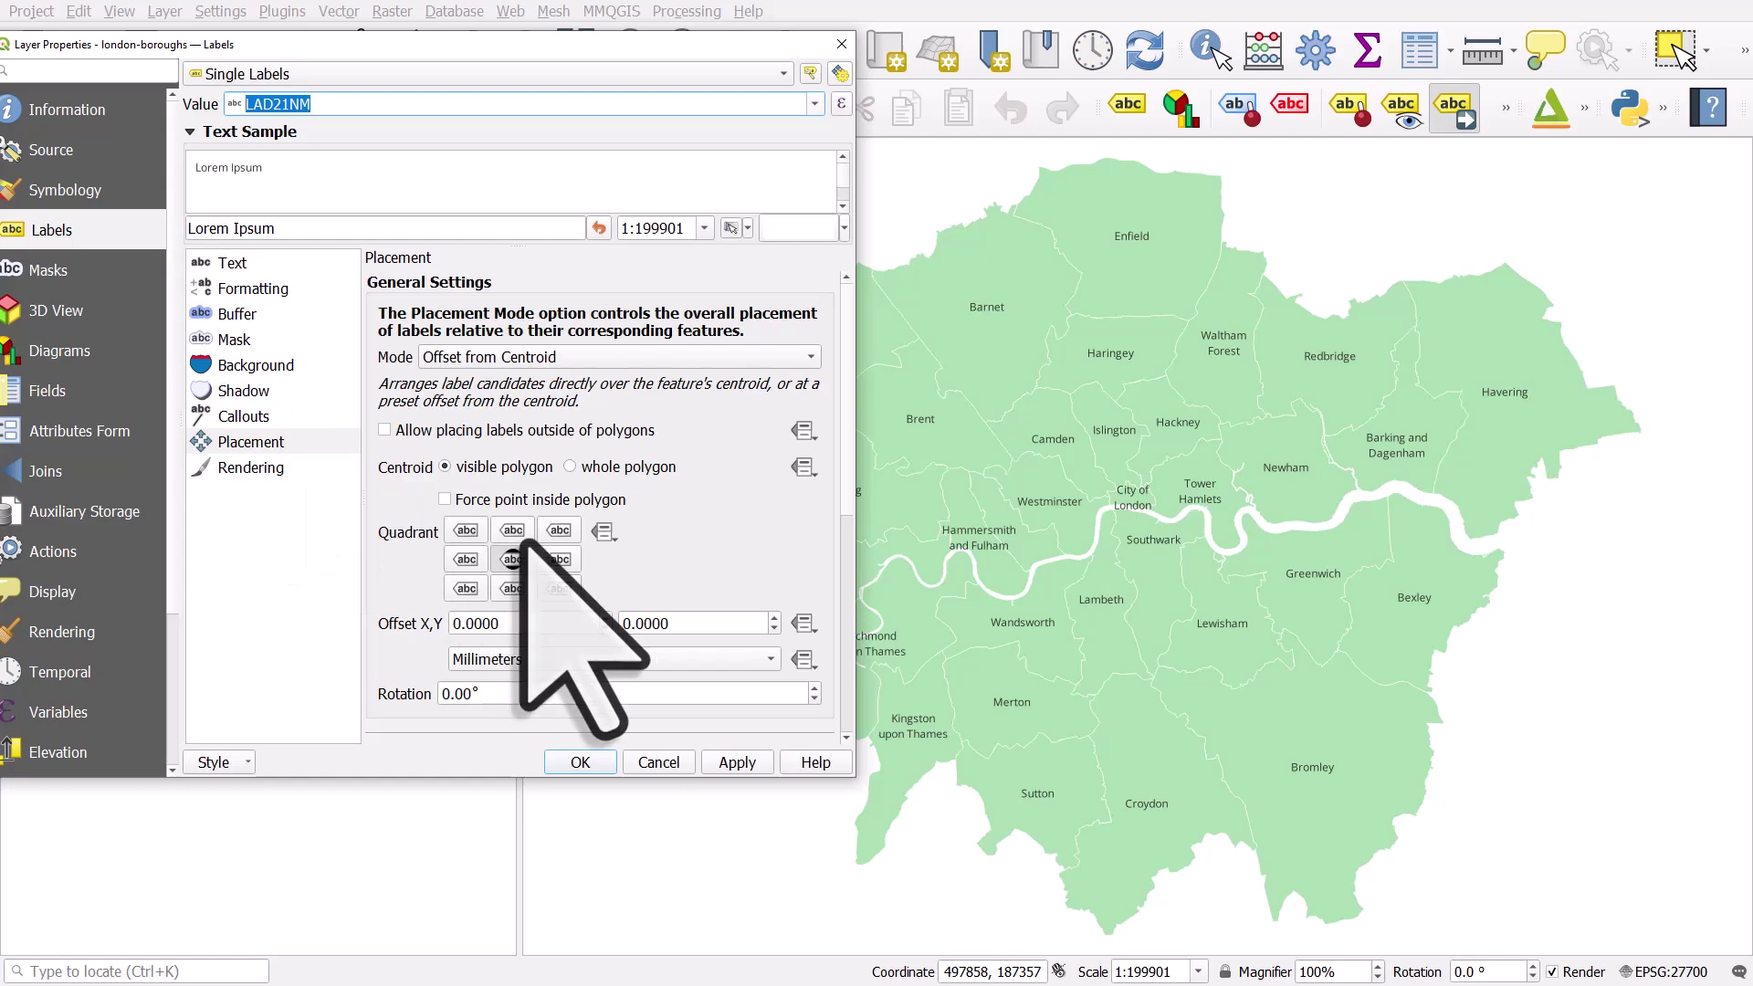
pyautogui.click(301, 104)
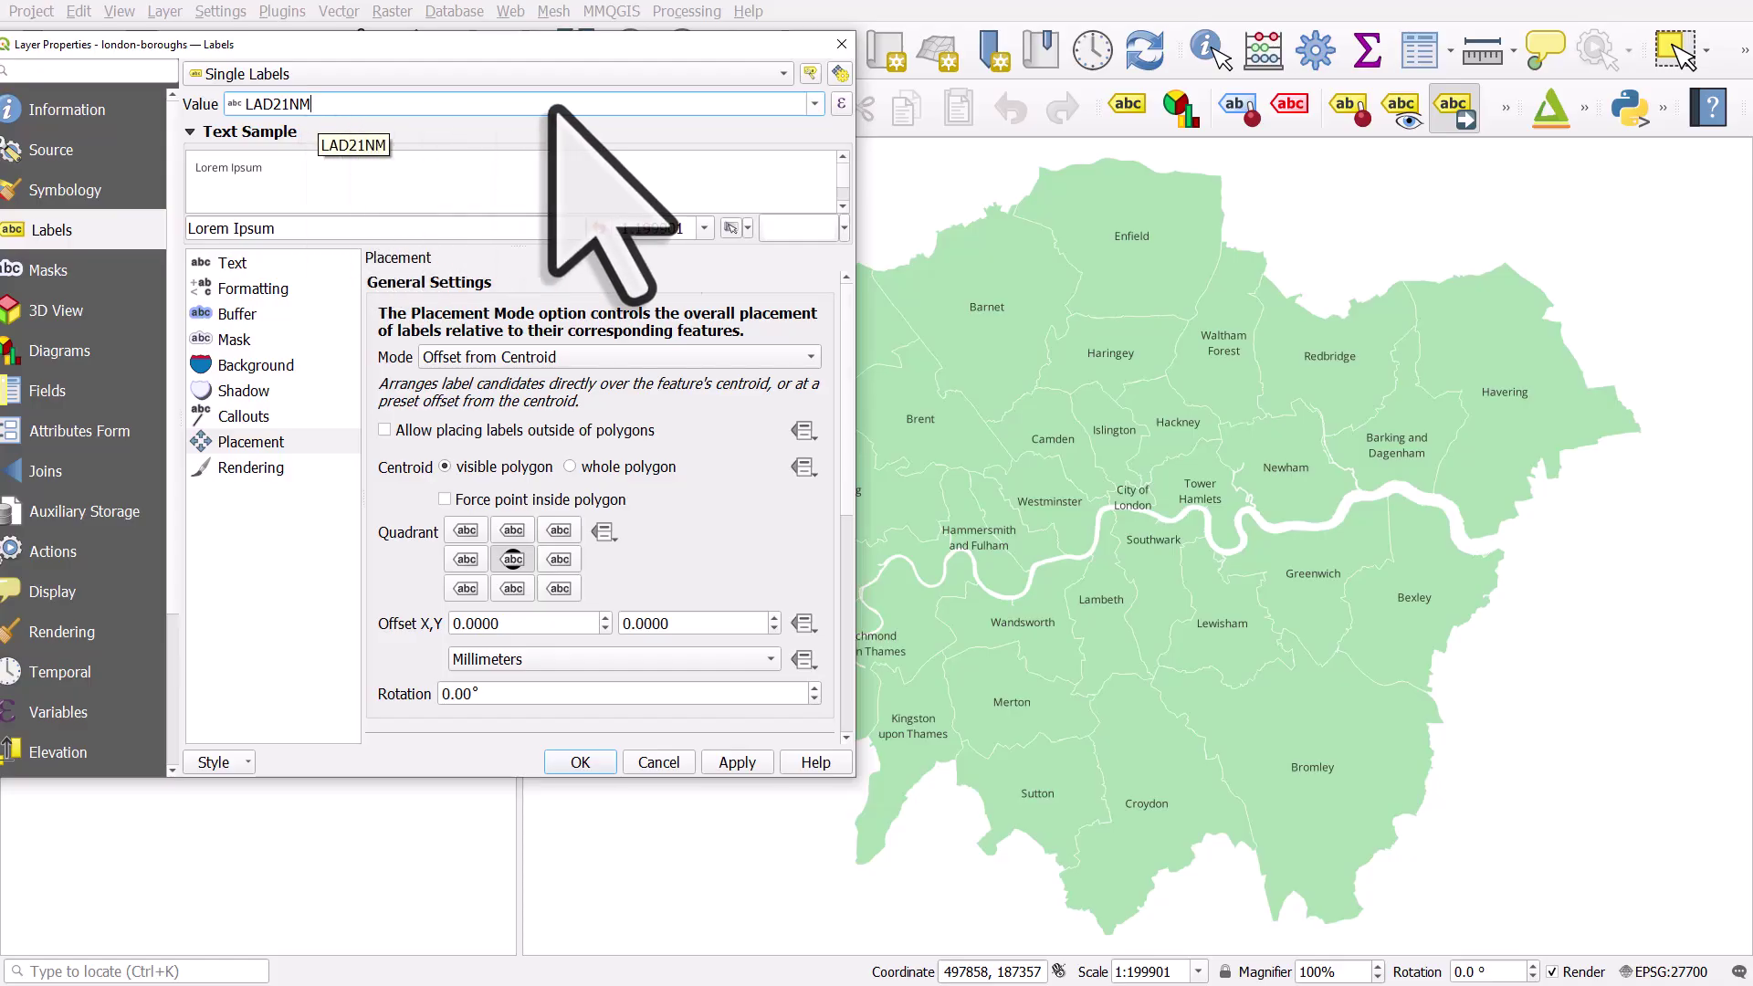
pyautogui.click(841, 103)
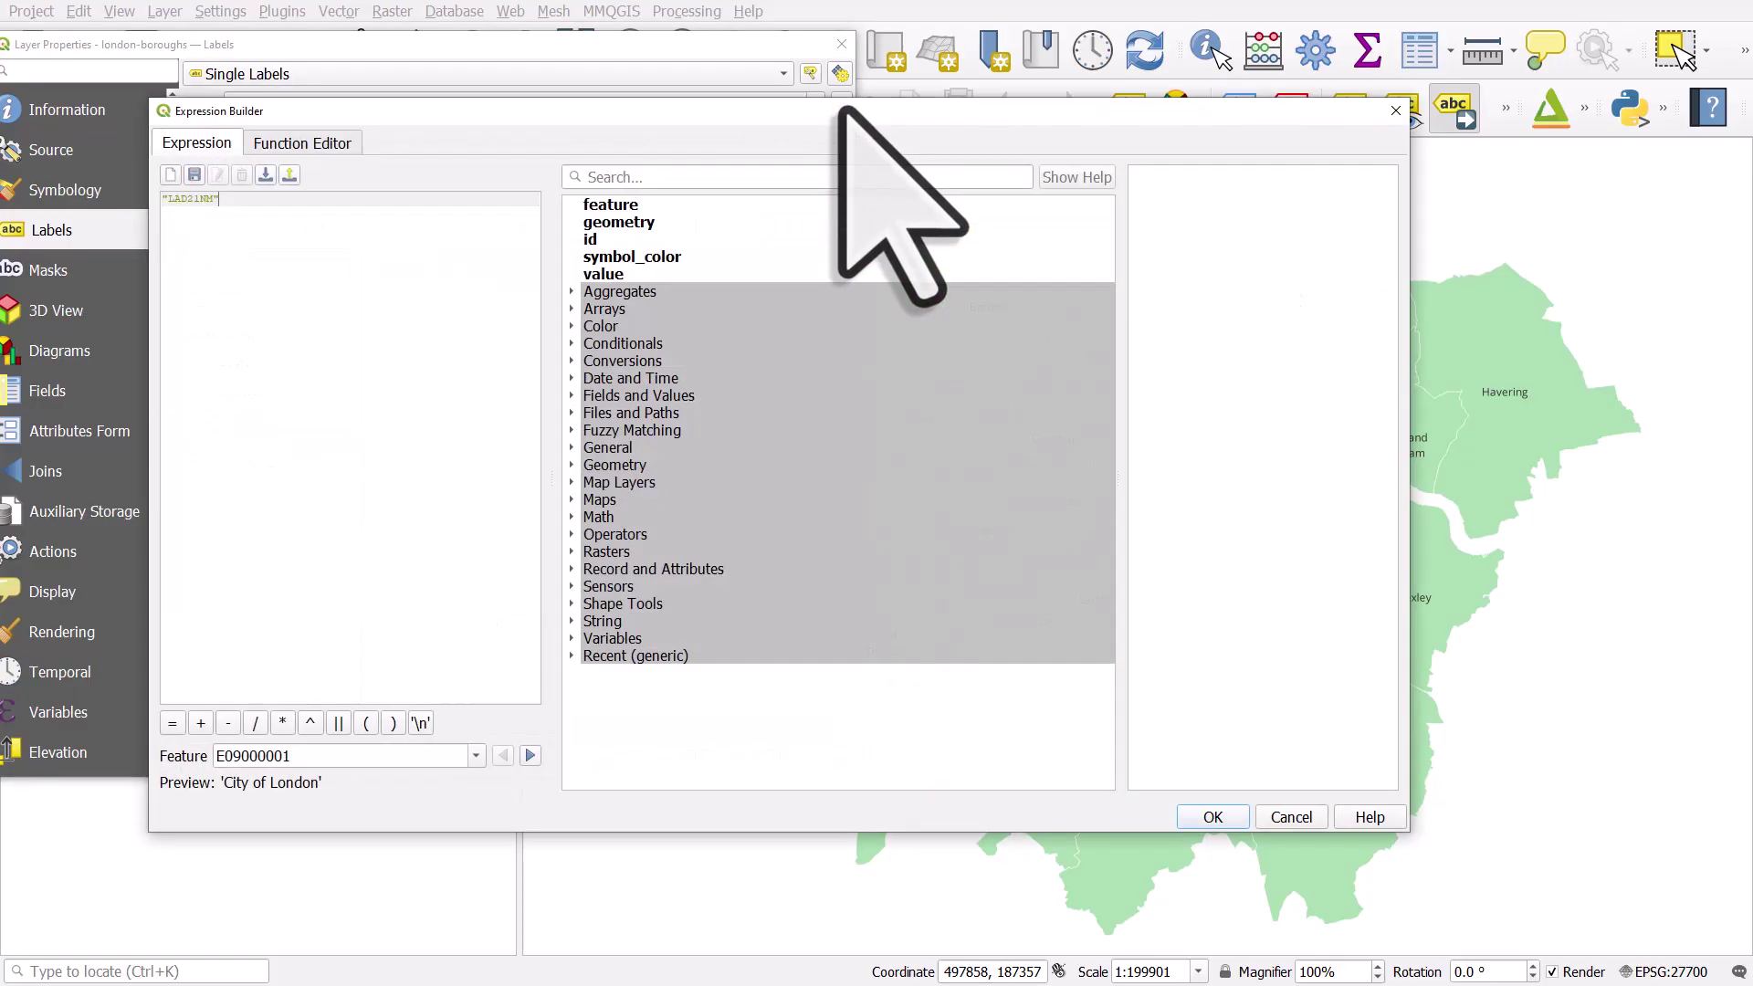
pyautogui.moveTo(840, 110); pyautogui.dragTo(863, 210)
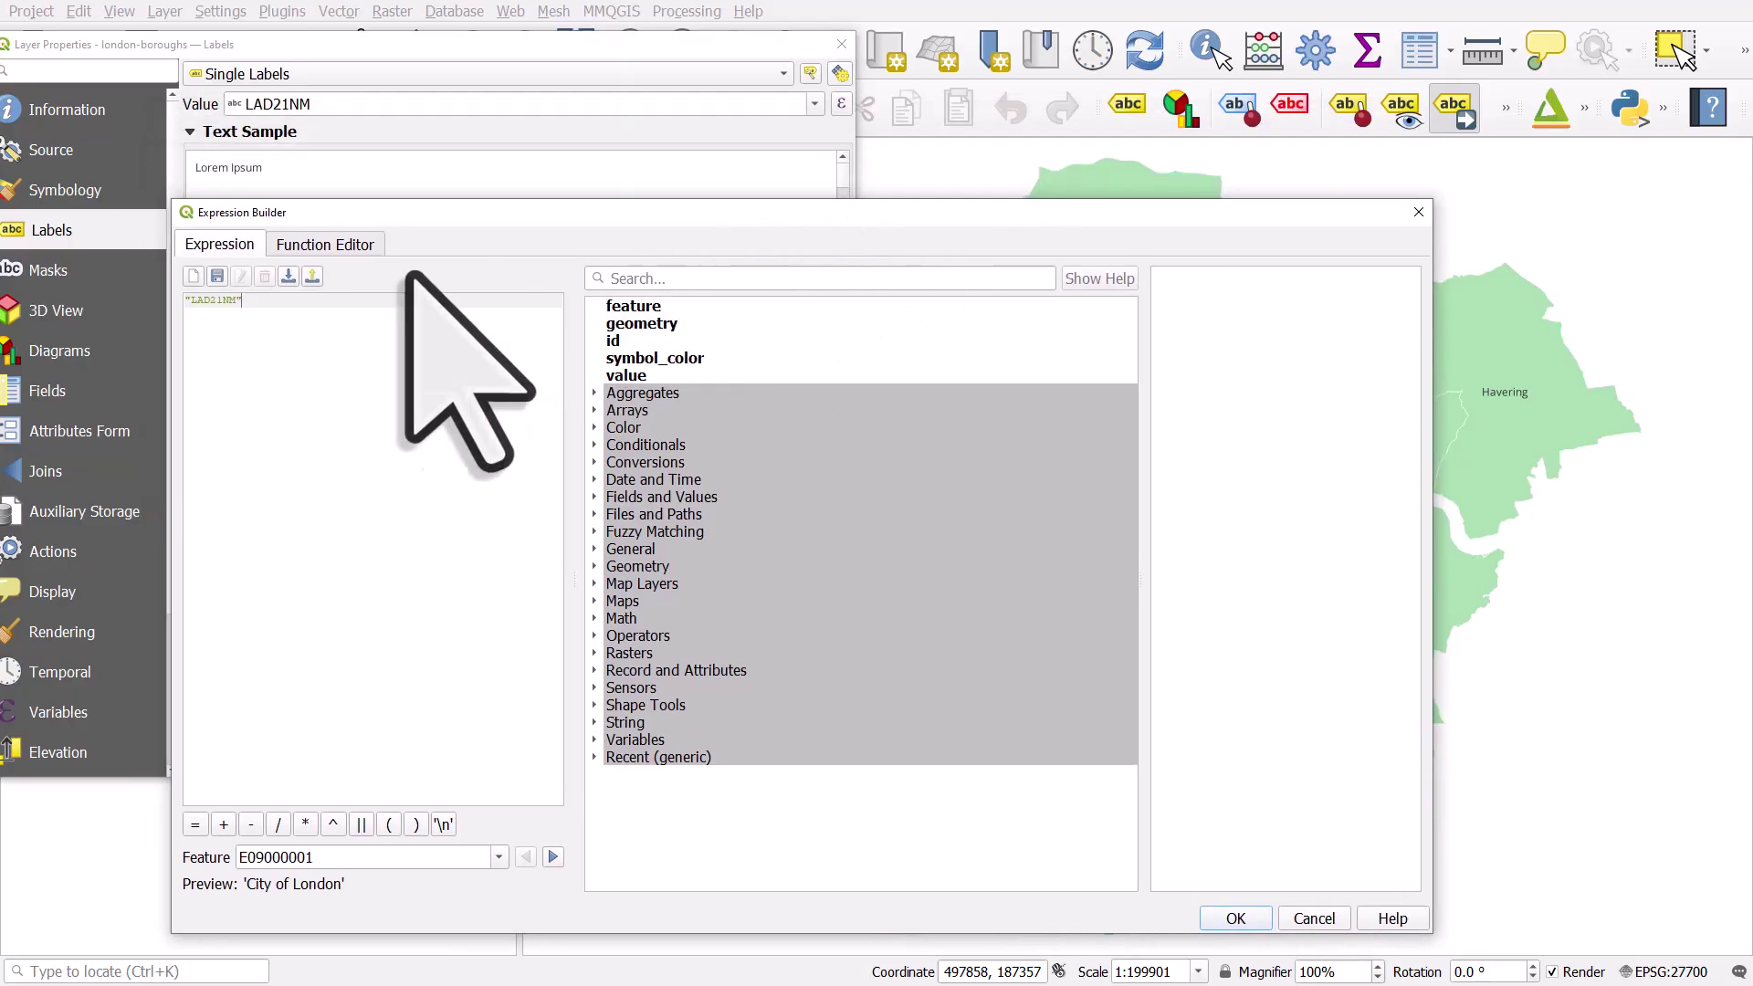
# Step: Wrap the LAD21NM field in the start of a case expression, with case on the first line and when directly before the field
pyautogui.click(188, 297)
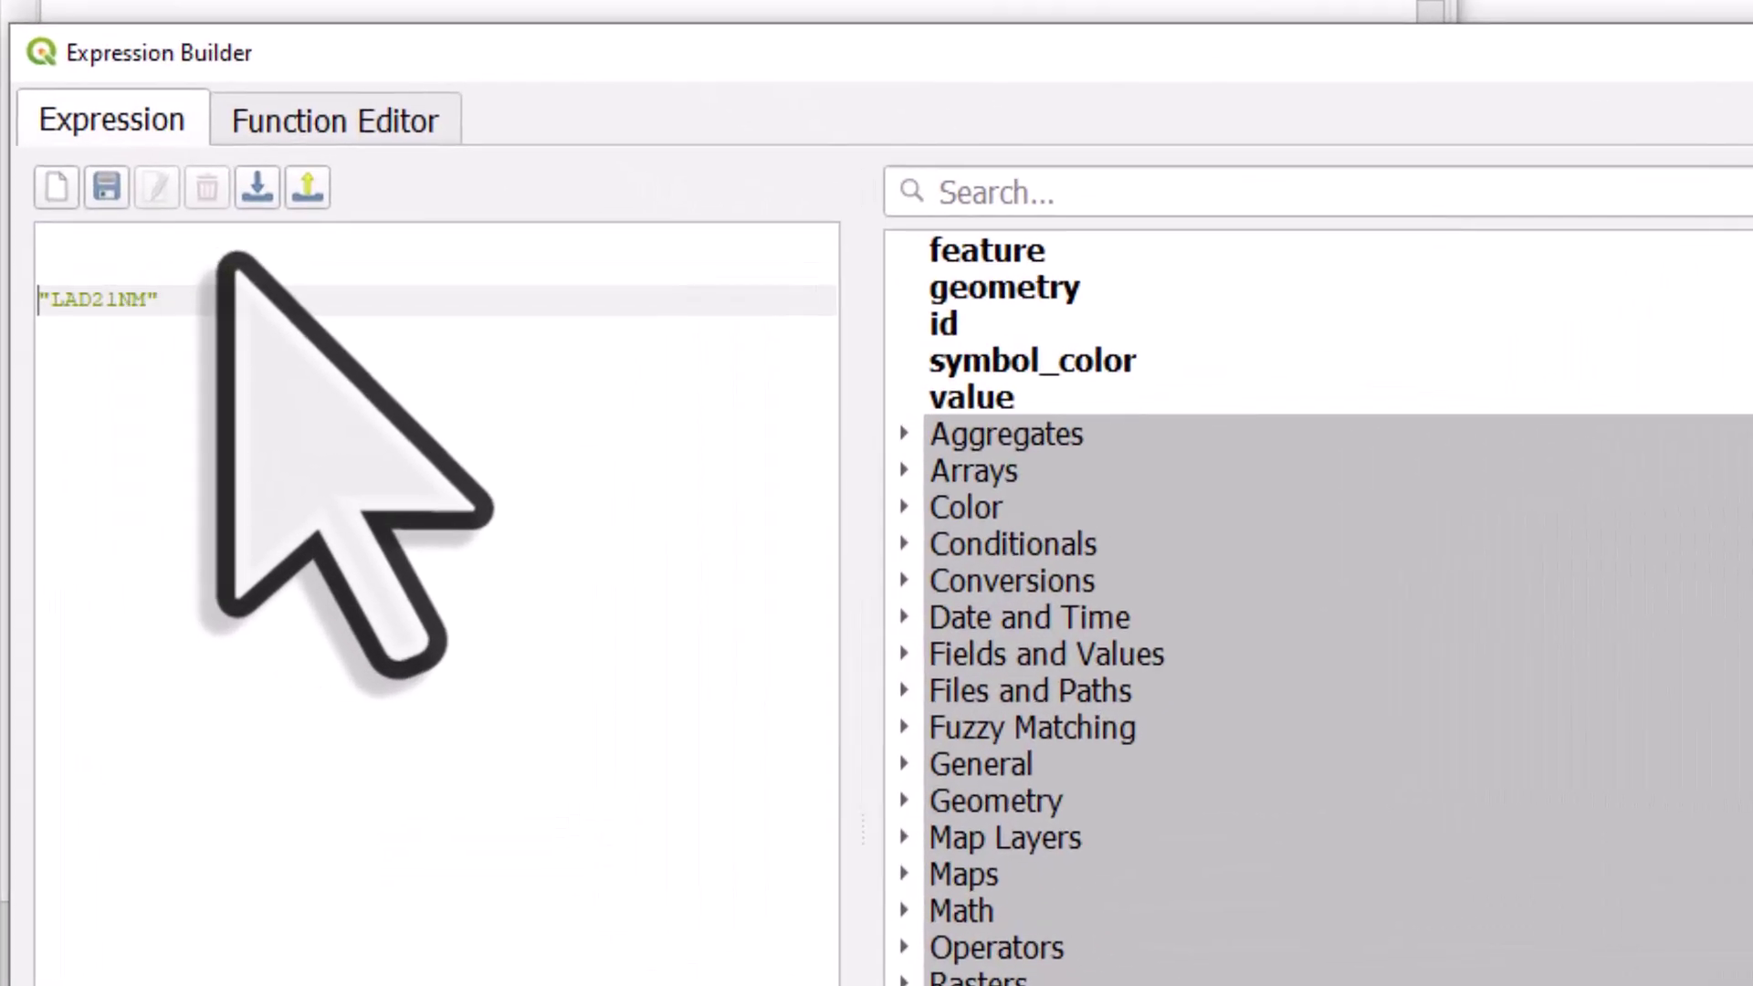
pyautogui.press('Up')
pyautogui.press('Up')
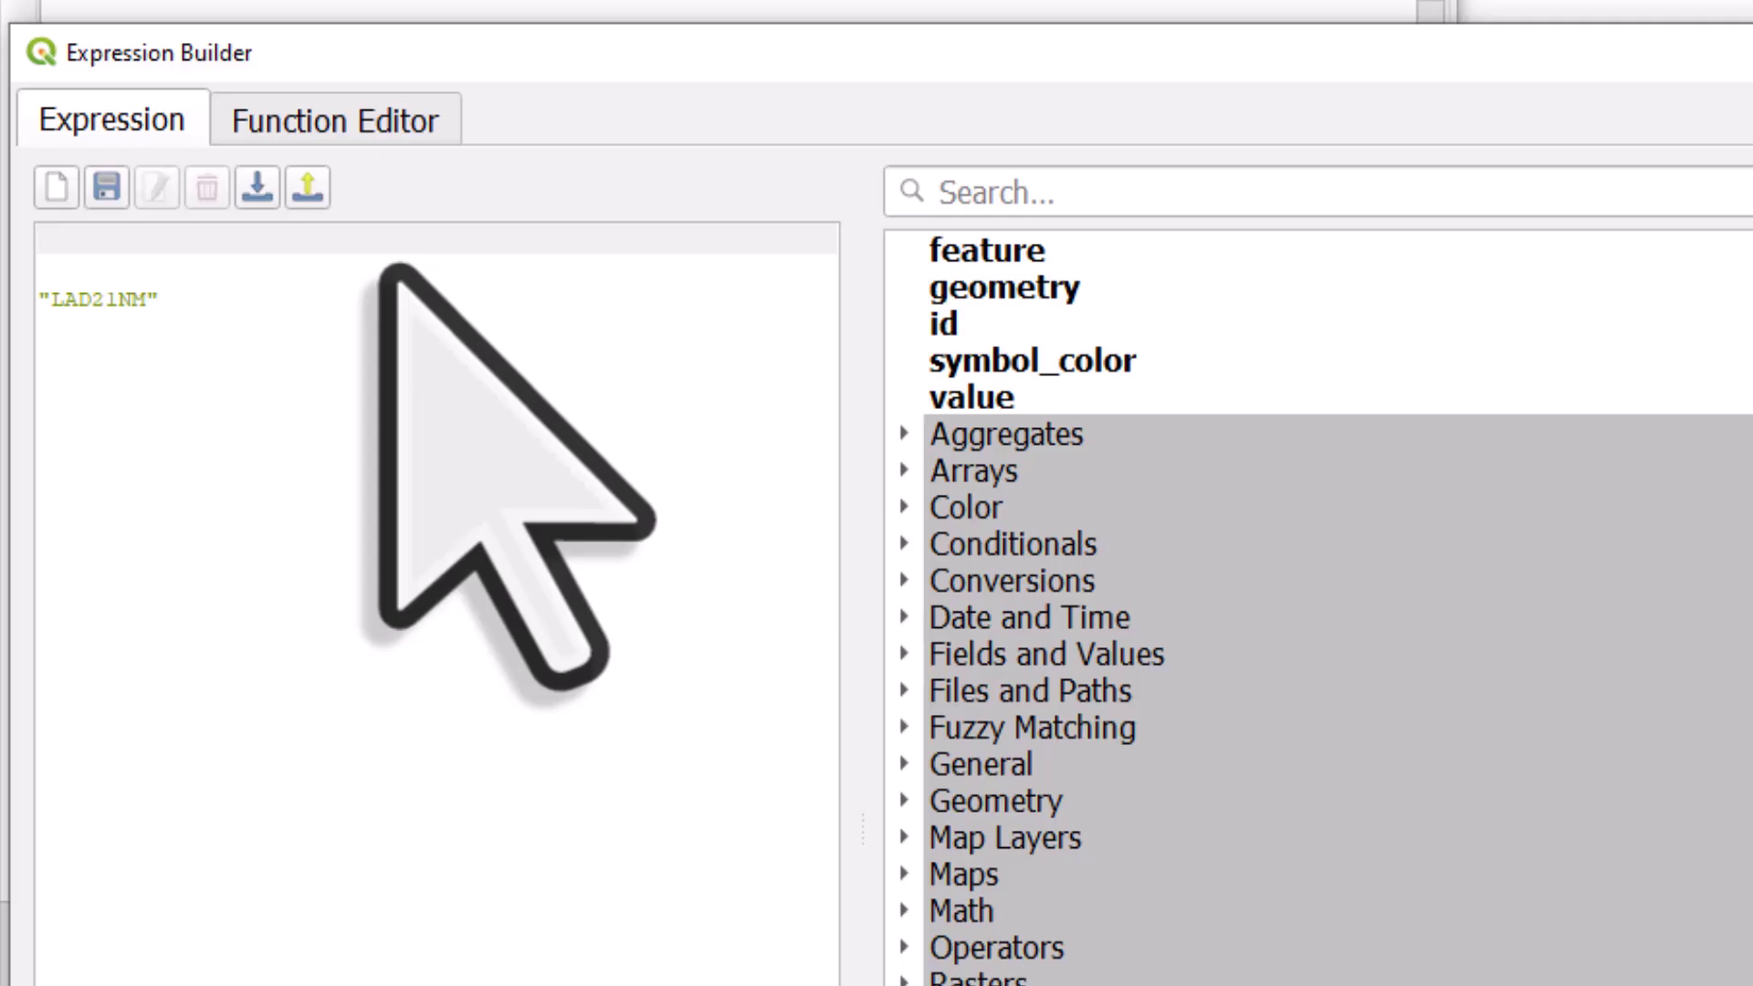
pyautogui.write('case')
pyautogui.press('Return')
pyautogui.press('Return')
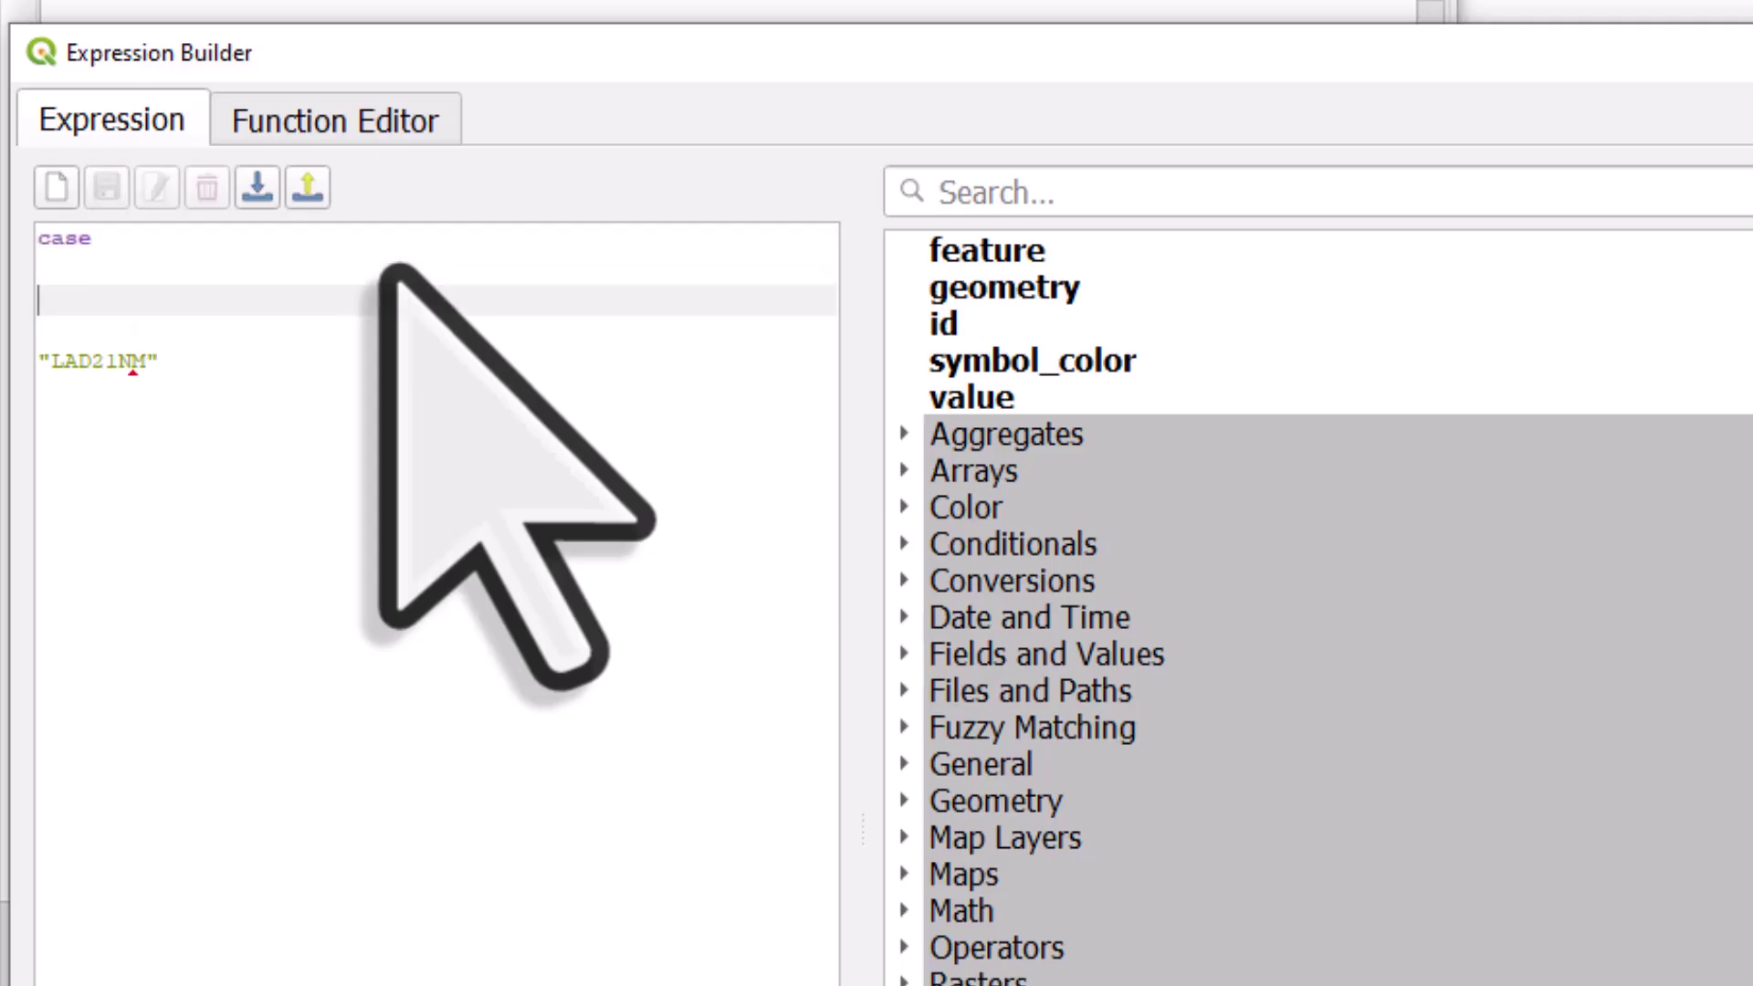
pyautogui.write('when')
pyautogui.press('Delete')
pyautogui.press('Delete')
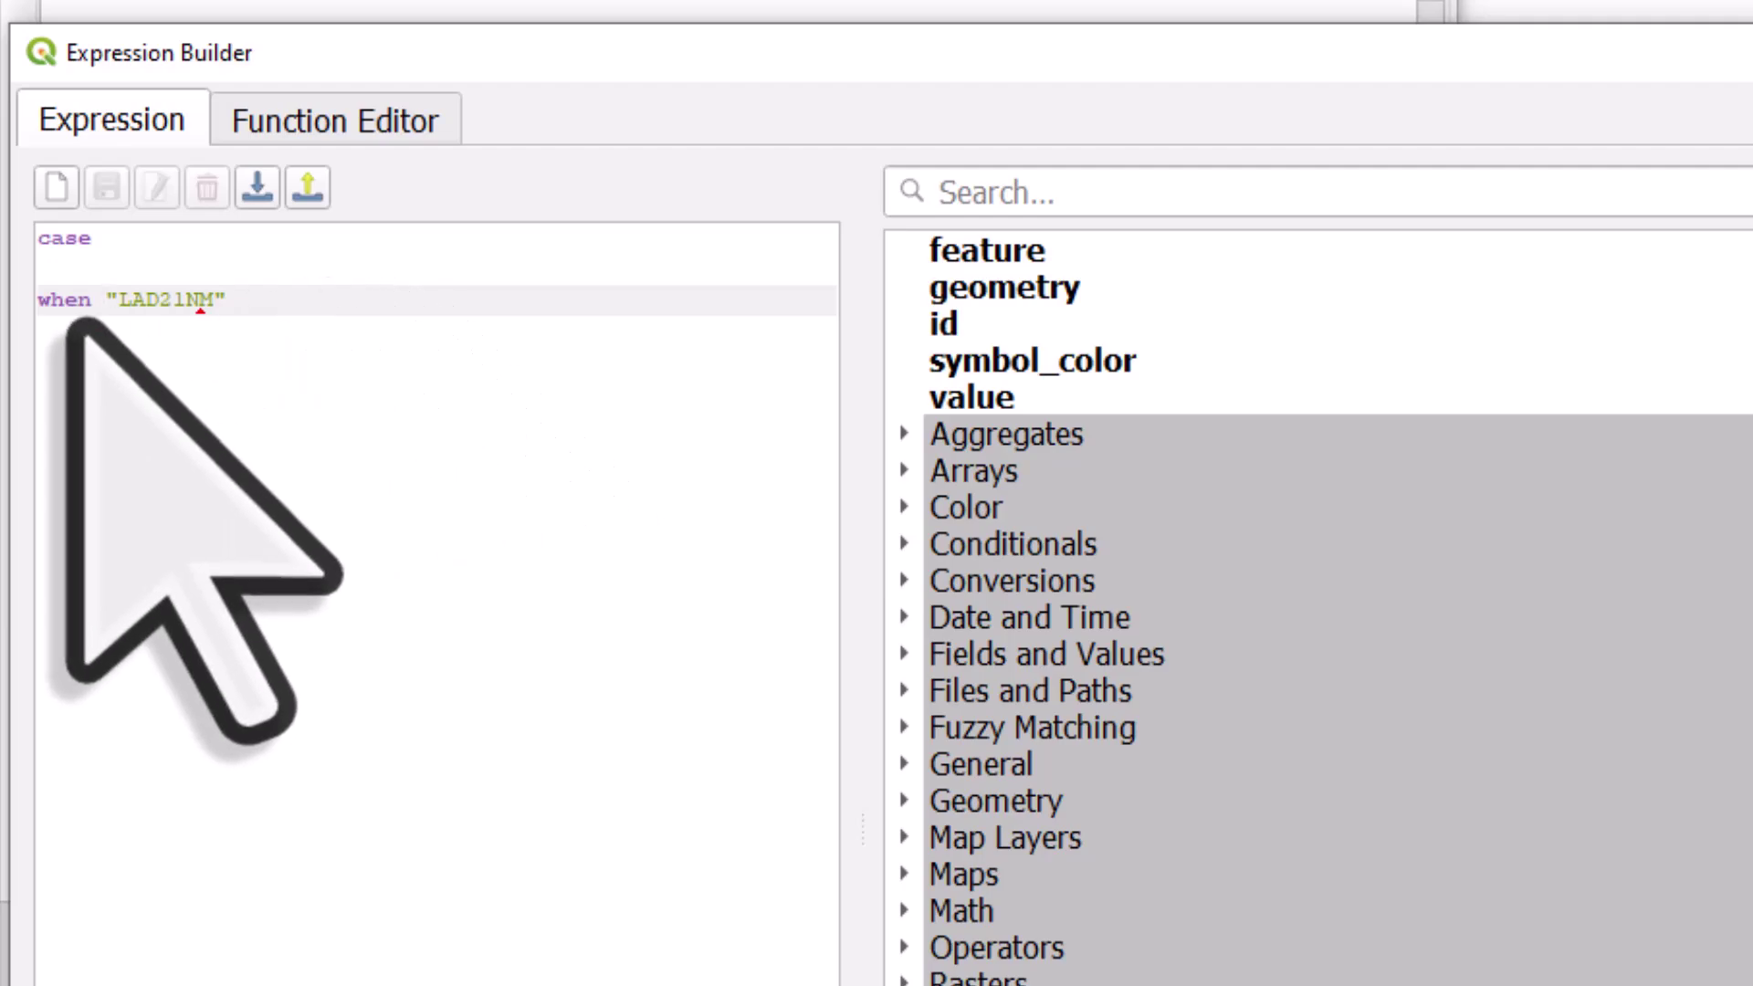
# Step: Complete the first condition so that LAD21NM = 'Hammersmith and Fulham' returns 'H&F'
pyautogui.moveTo(73, 320)
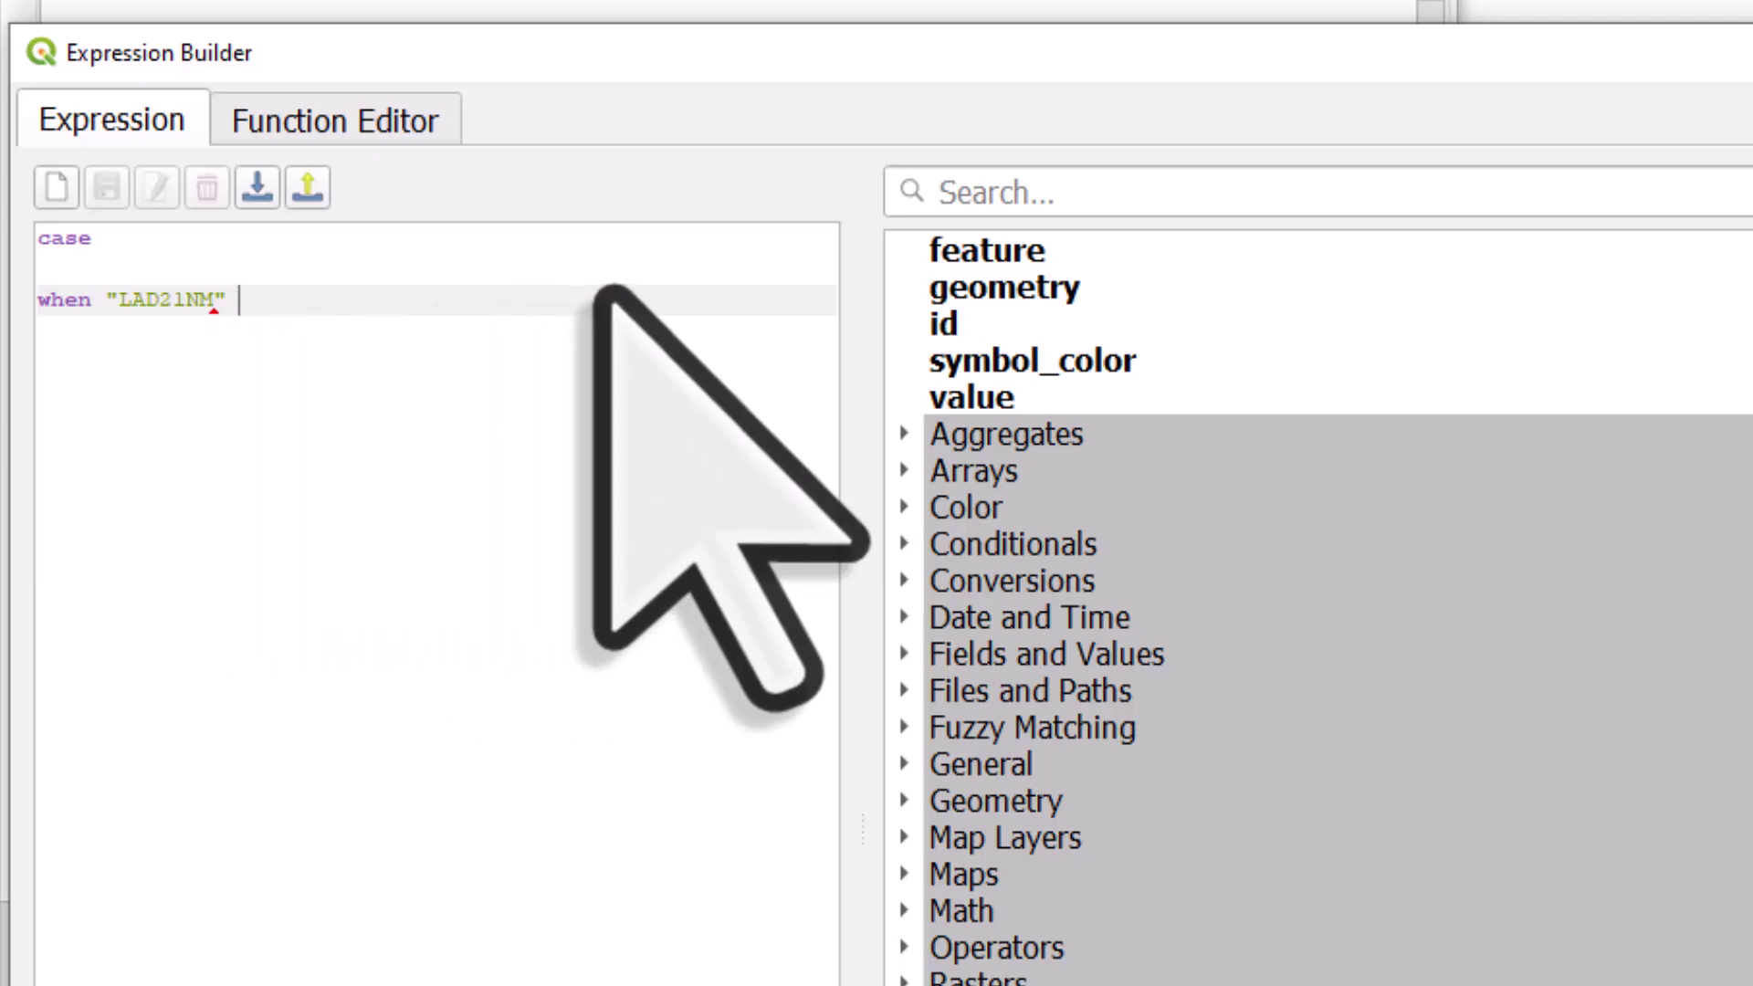
pyautogui.write('=')
pyautogui.moveTo(606, 291)
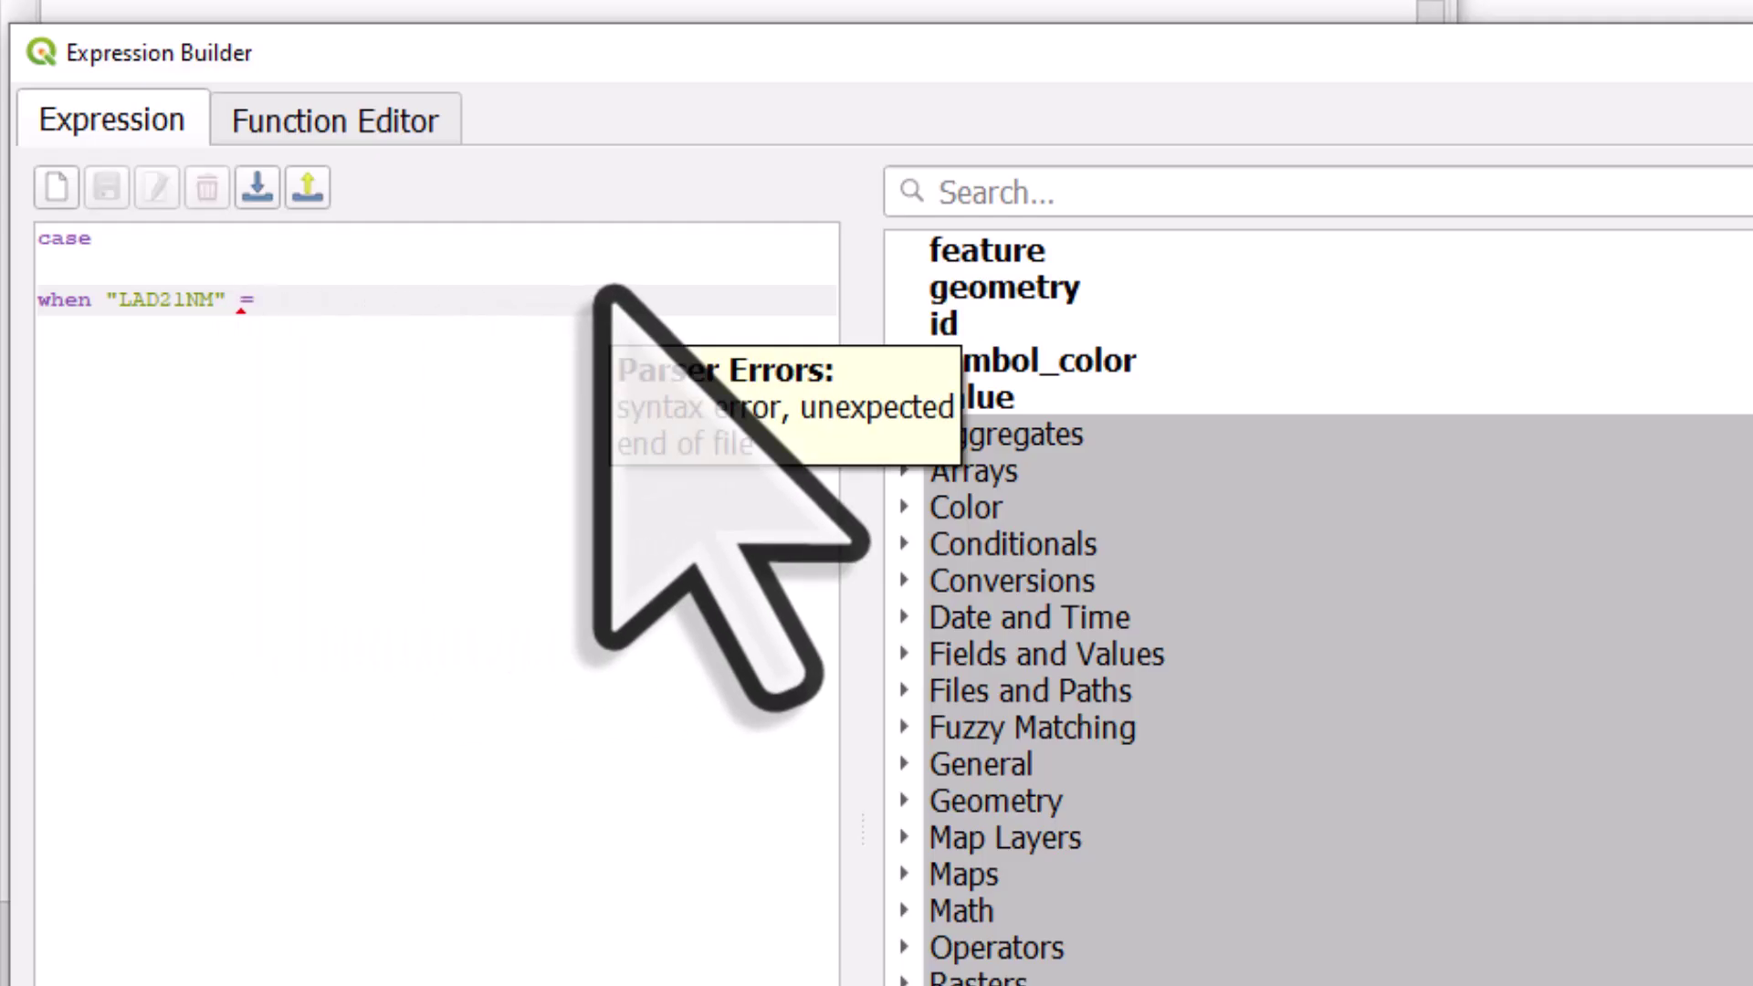
pyautogui.click(902, 653)
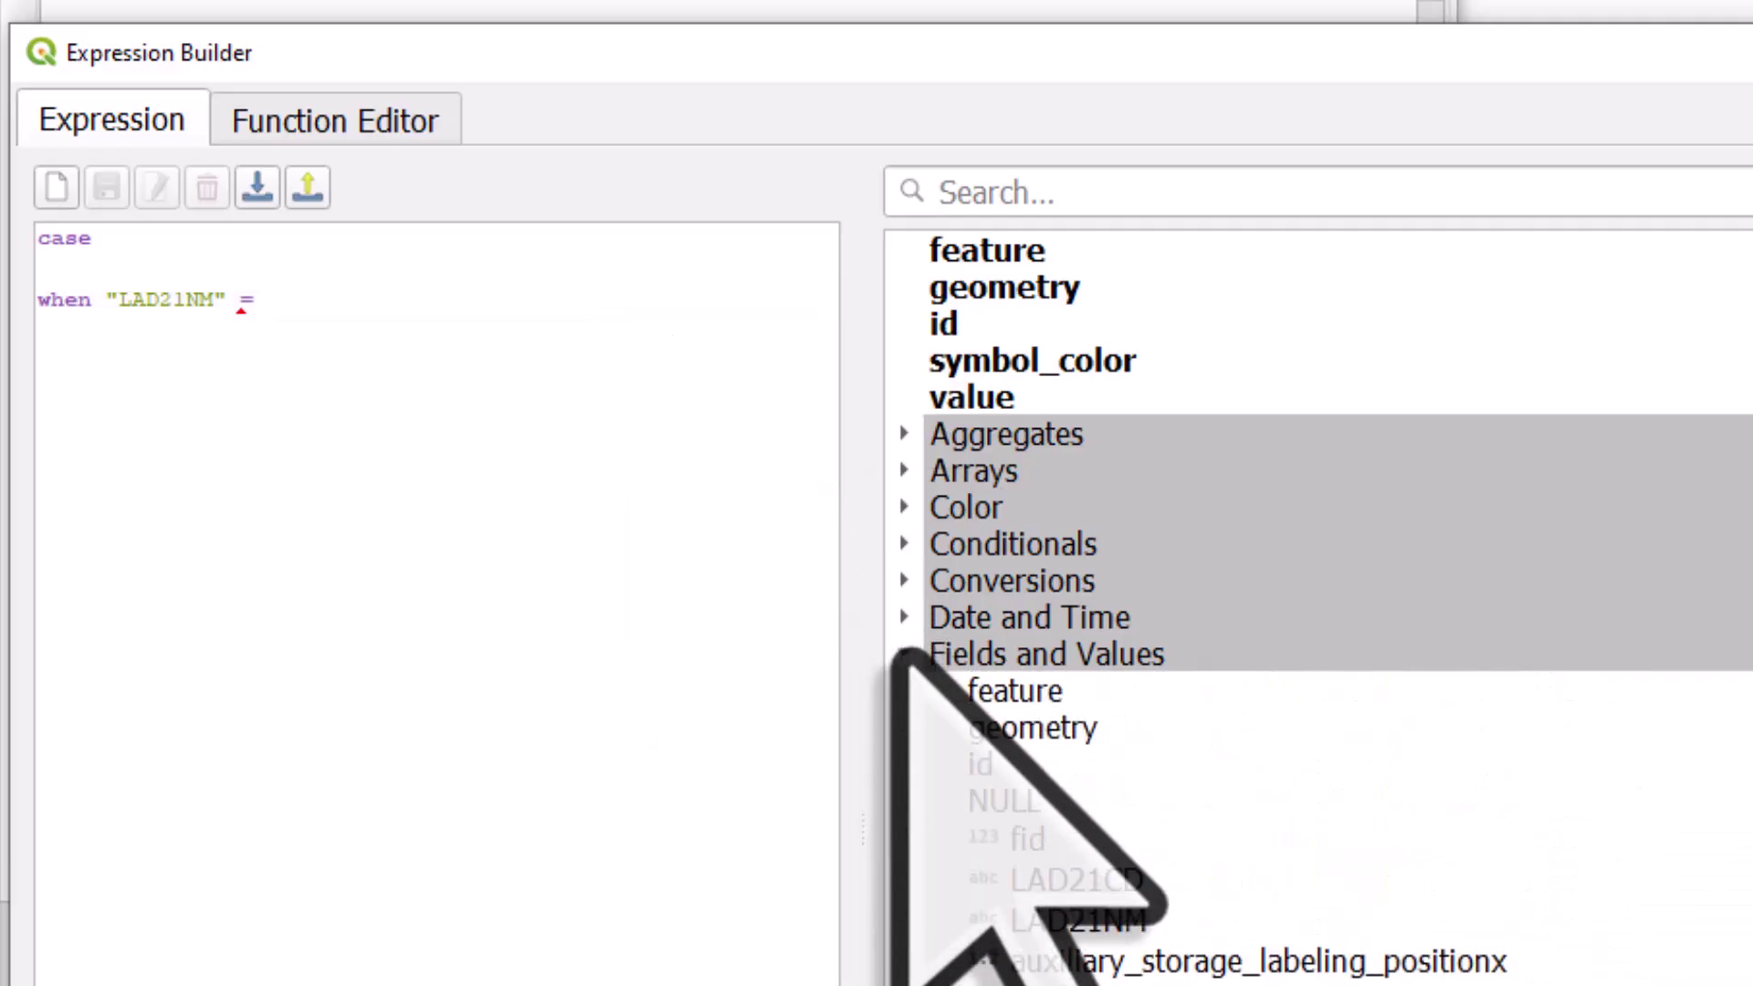
pyautogui.click(1073, 921)
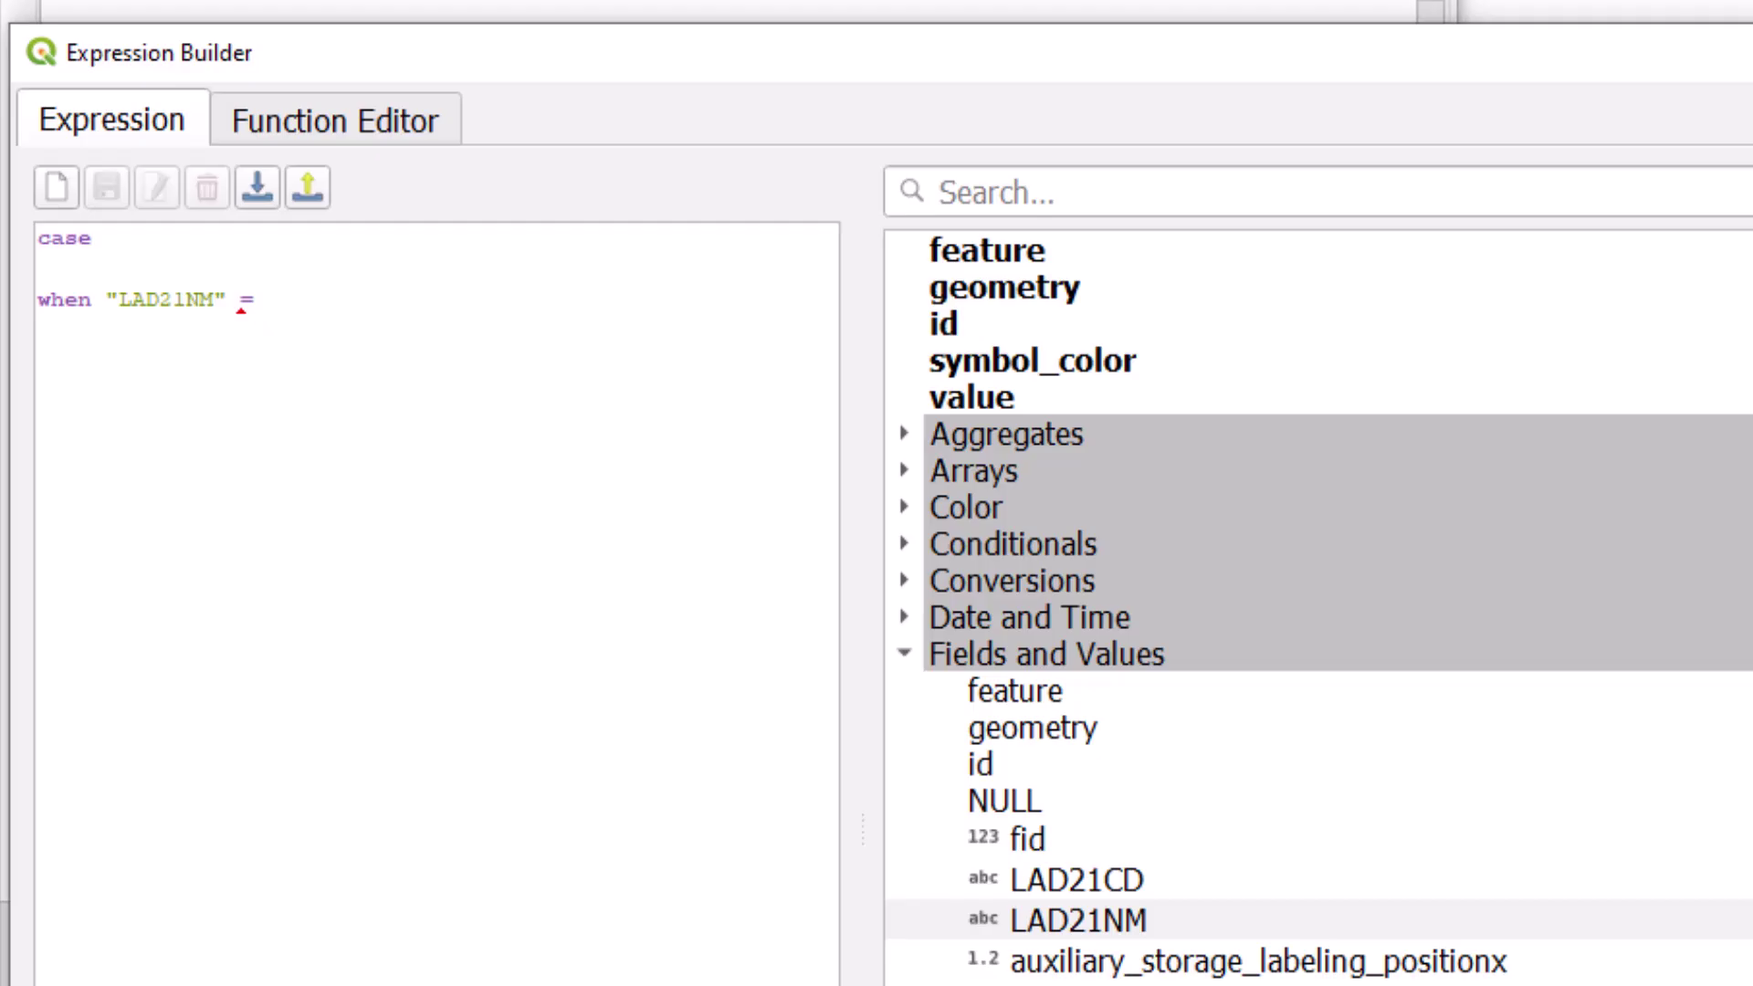
pyautogui.write("'Hammersmith and Fulham'")
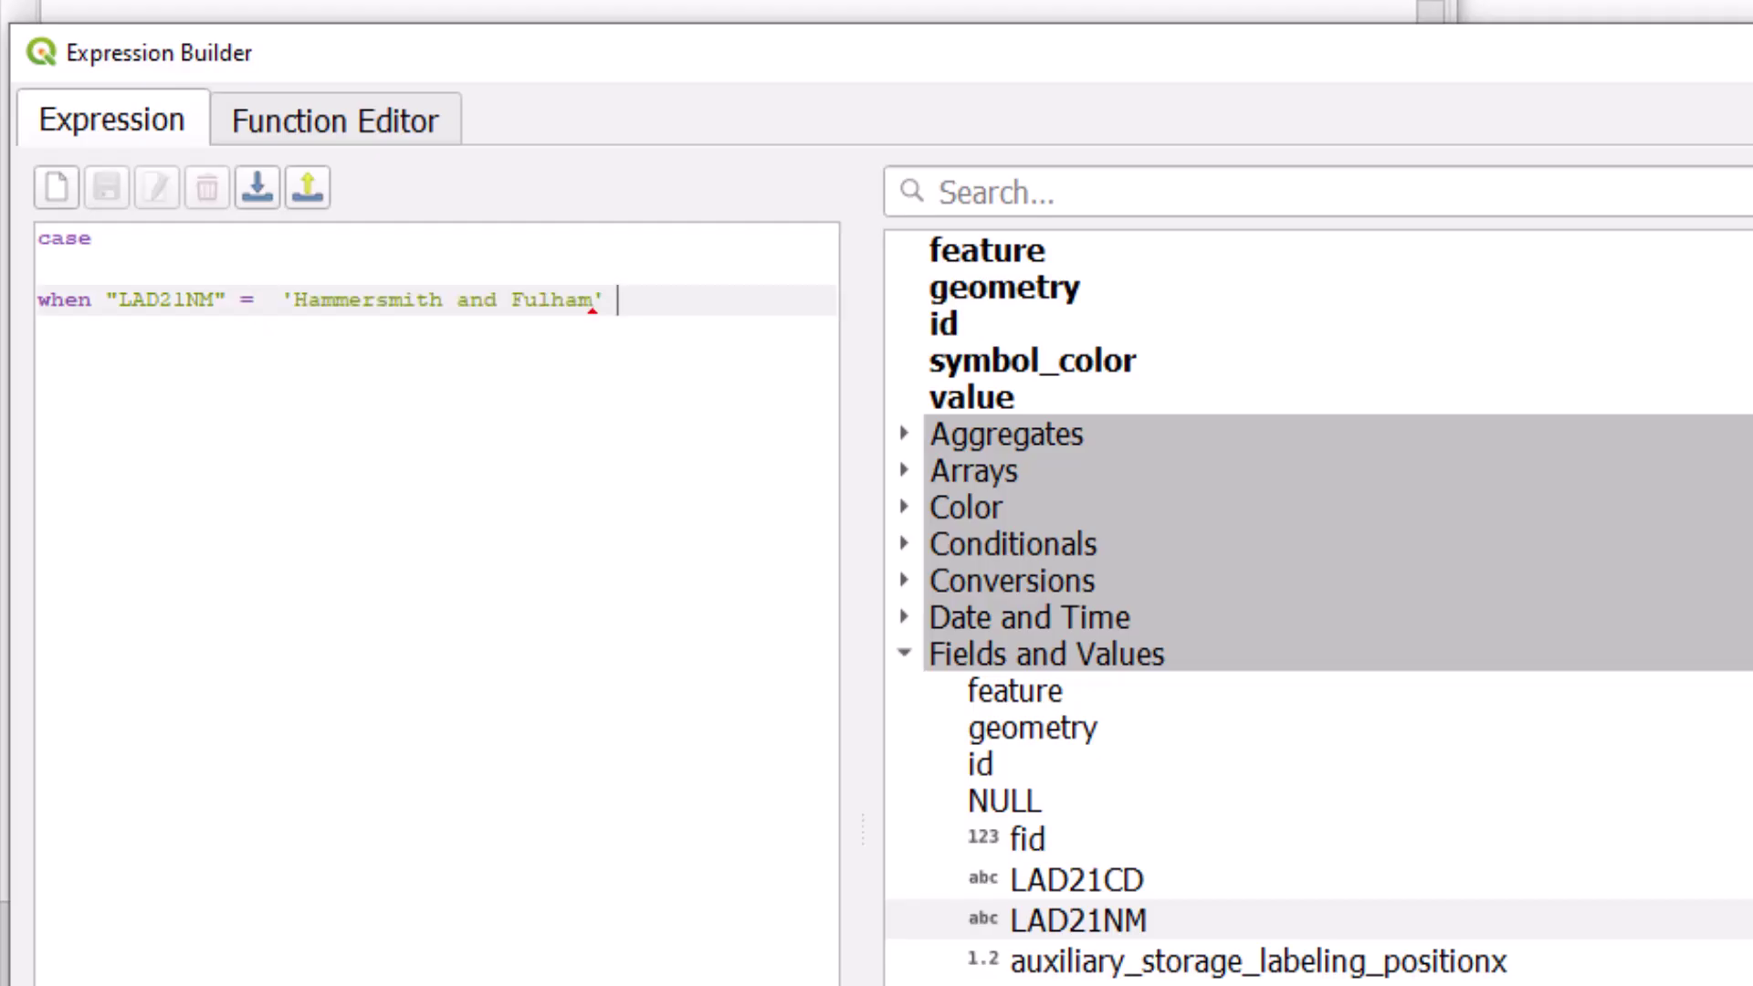
pyautogui.click(278, 303)
pyautogui.moveTo(278, 303); pyautogui.dragTo(587, 332)
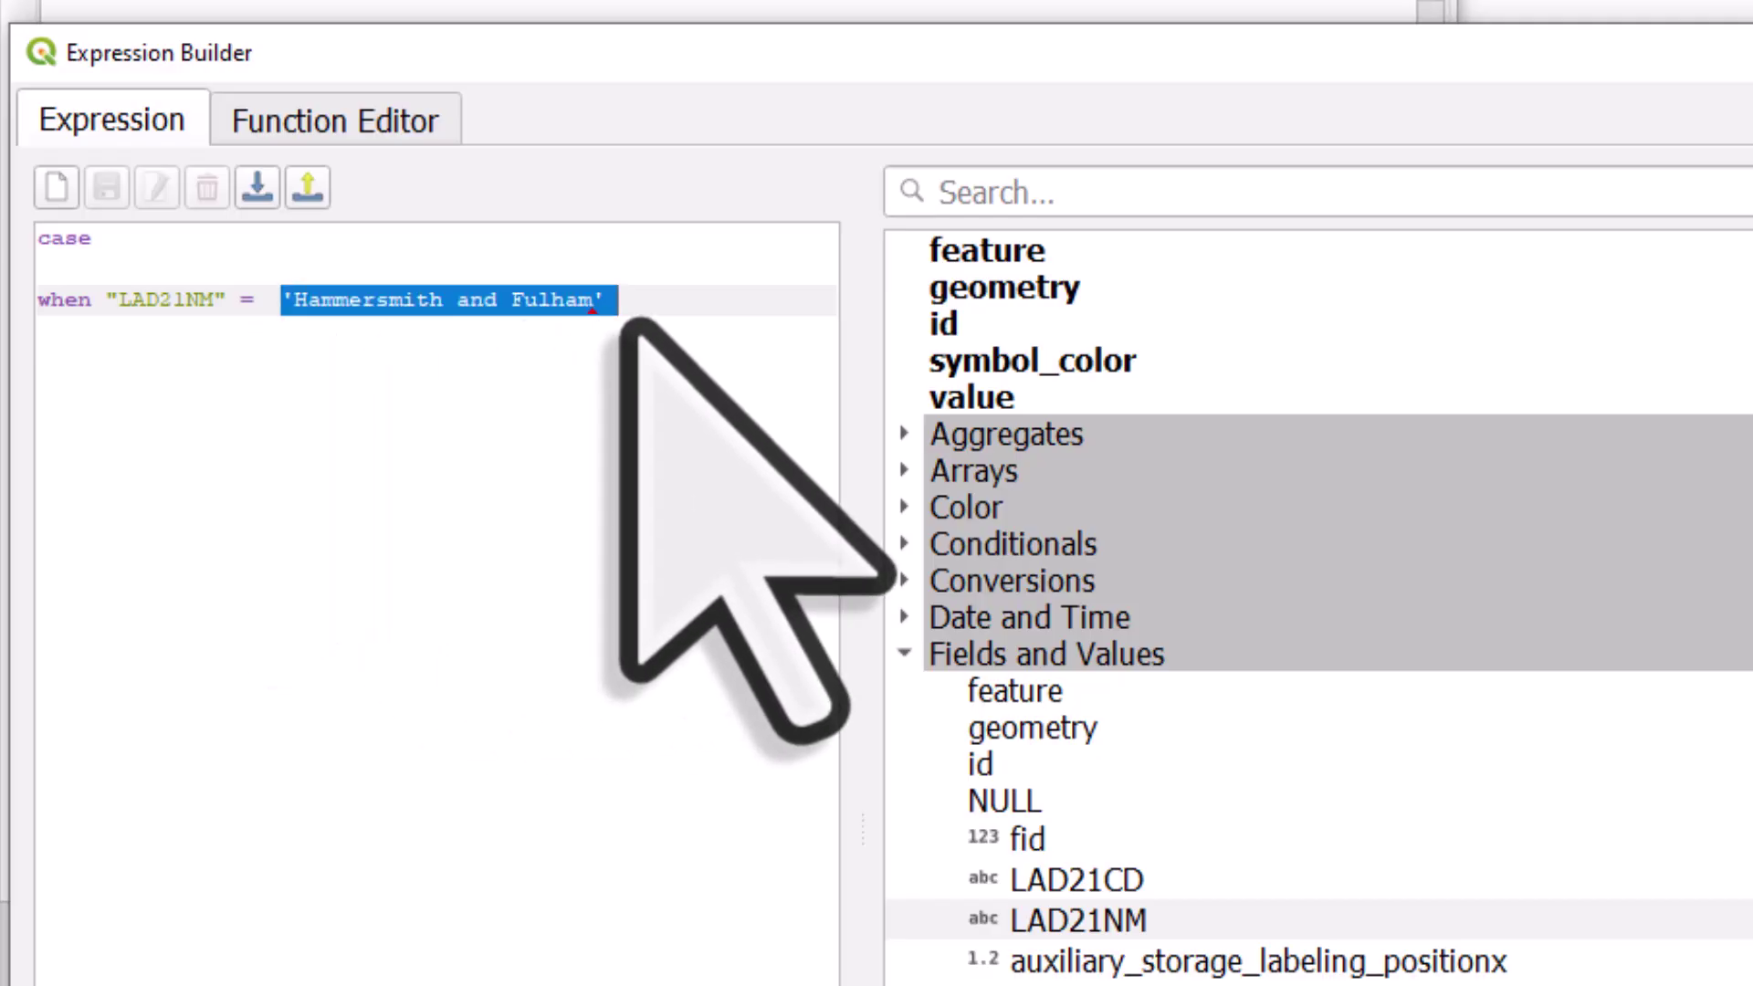
pyautogui.click(623, 320)
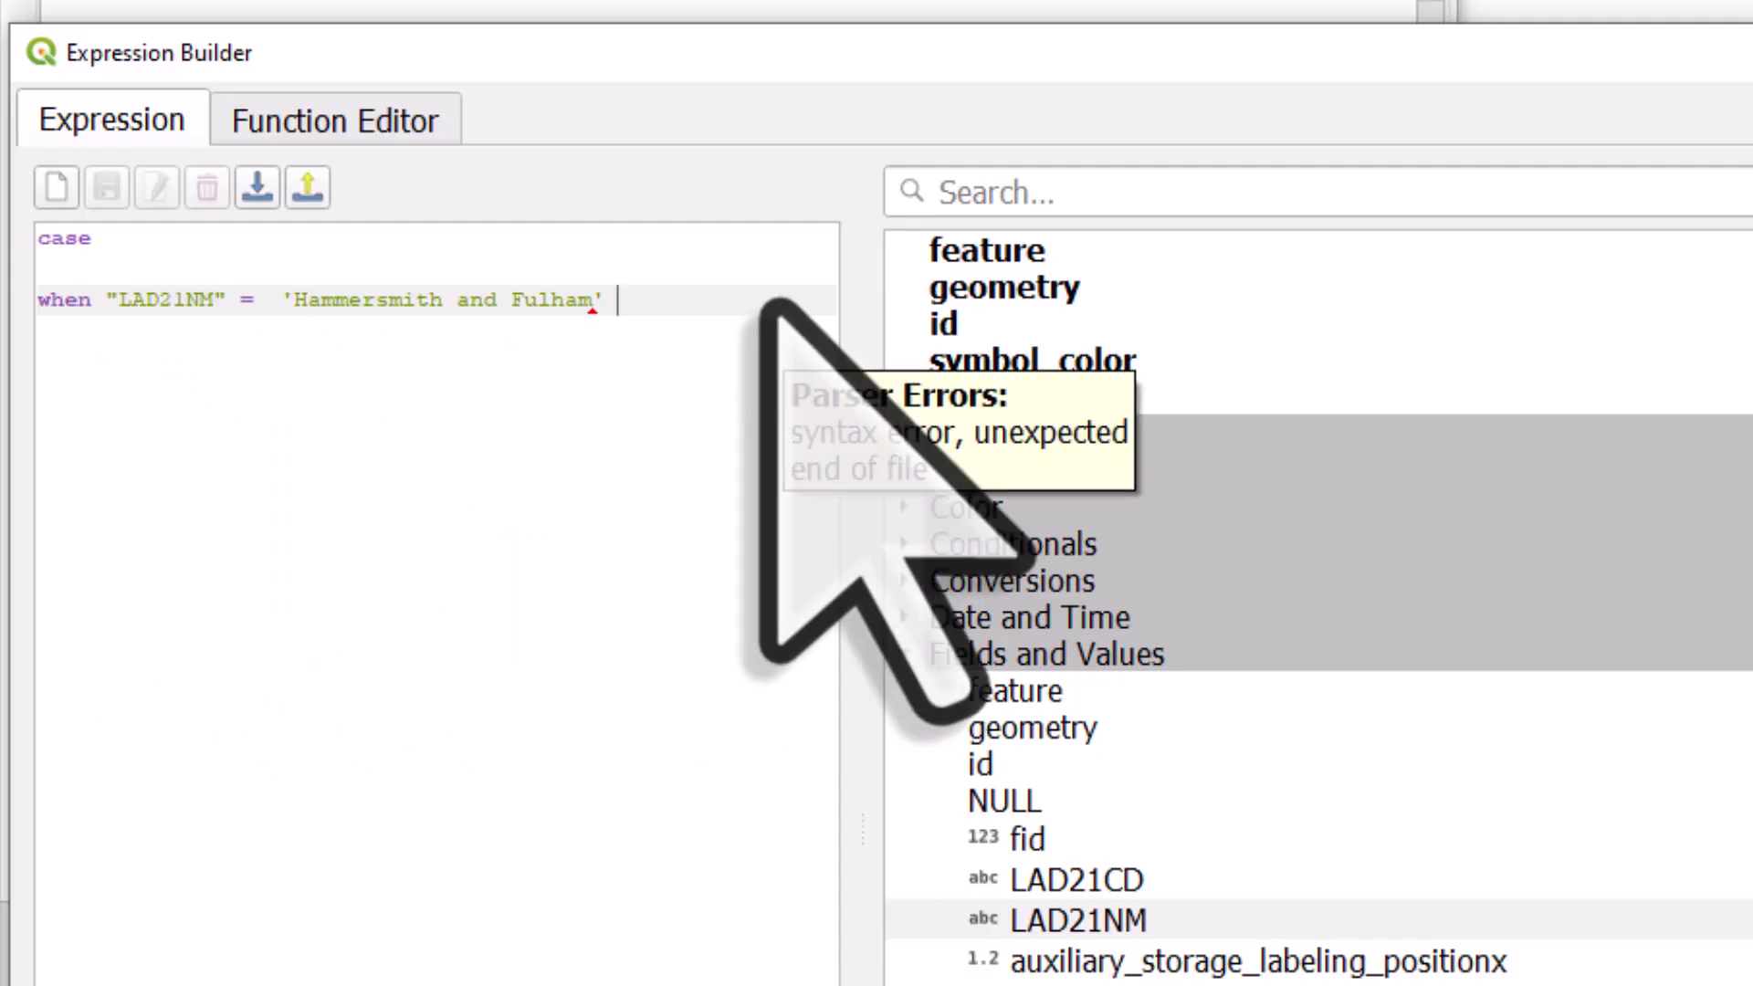
pyautogui.write("THEN 'H&F'")
pyautogui.press('Return')
pyautogui.press('Return')
# Step: Duplicate the whole Hammersmith and Fulham when line below the original, leaving an empty line between them
pyautogui.moveTo(765, 303); pyautogui.dragTo(25, 304)
pyautogui.hotkey('ctrl', 'c')
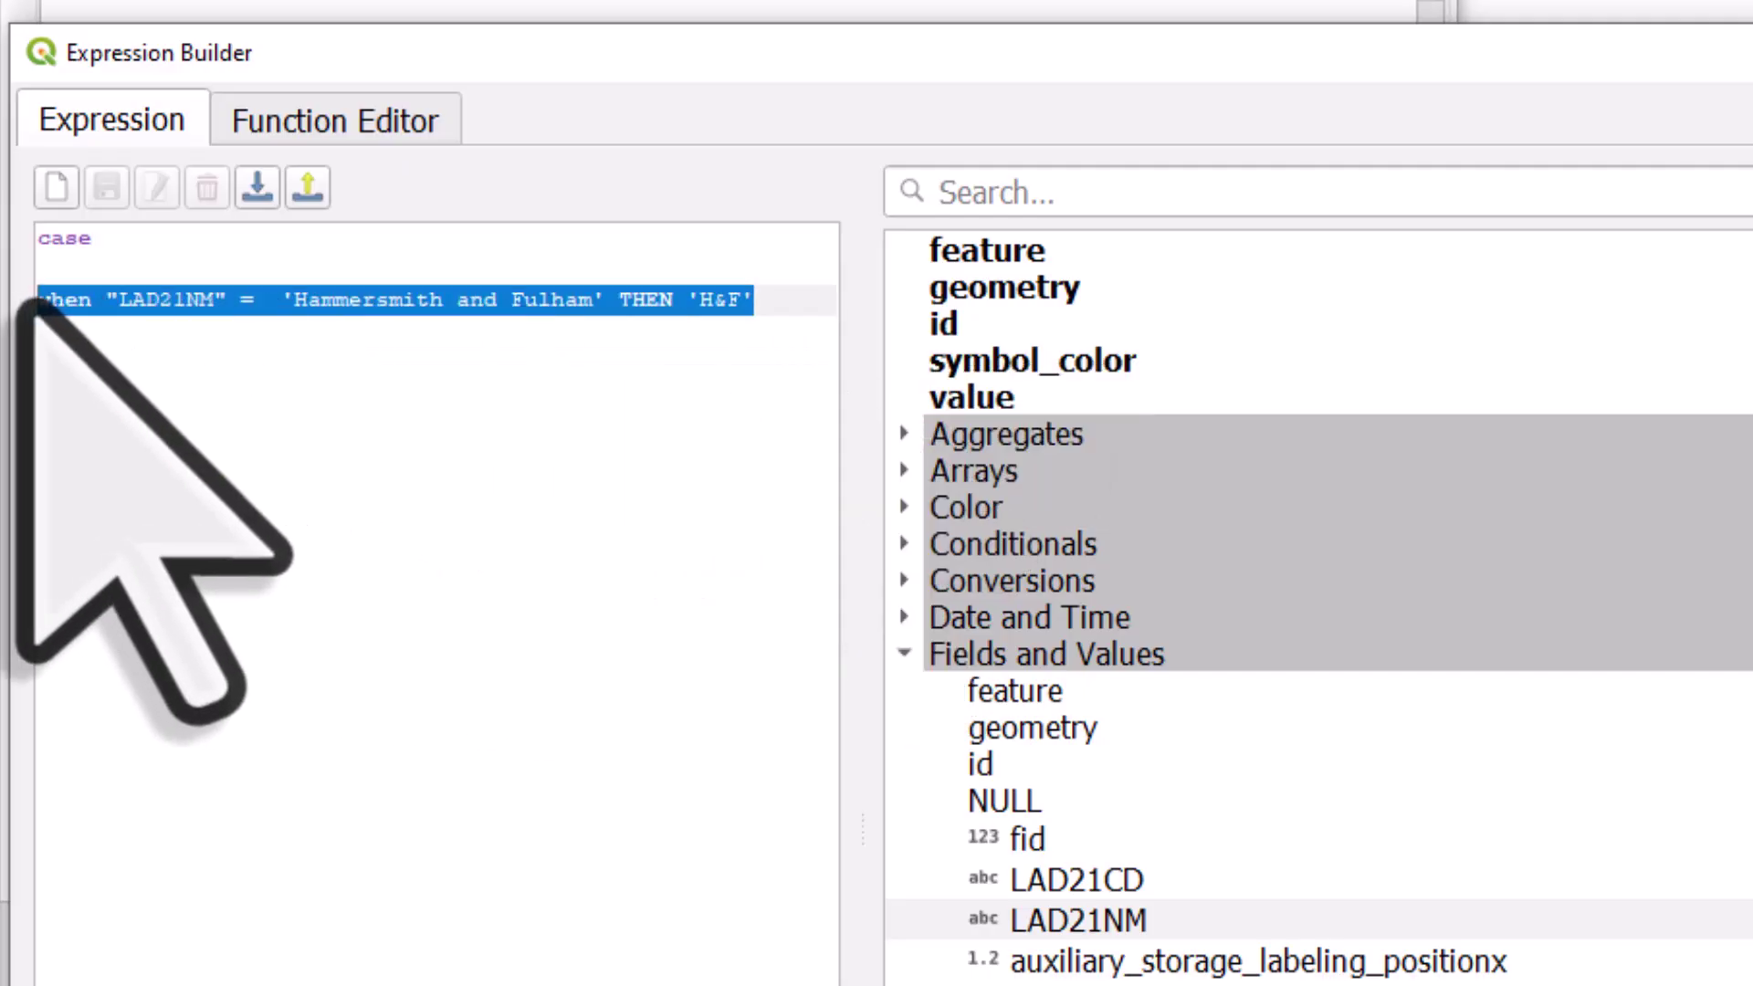
pyautogui.click(87, 361)
pyautogui.hotkey('ctrl', 'v')
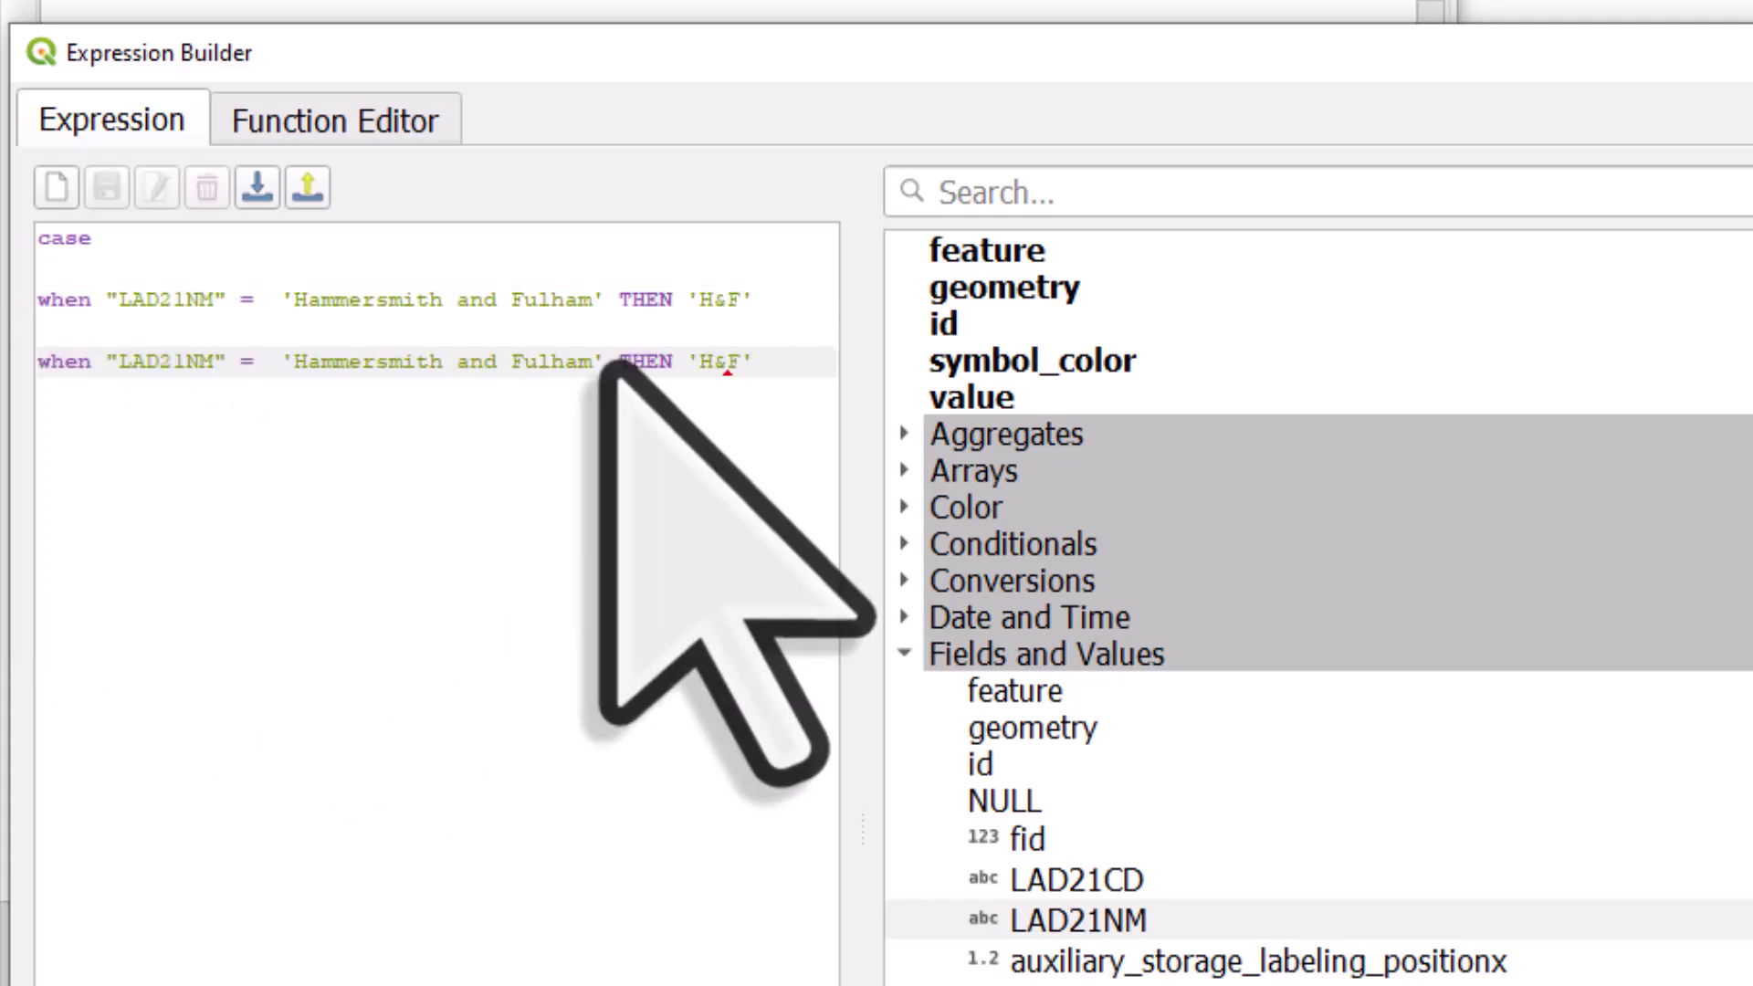
# Step: Change the copied condition to match 'Kensington and Chelsea' and return 'K&C'
pyautogui.moveTo(606, 362); pyautogui.dragTo(281, 365)
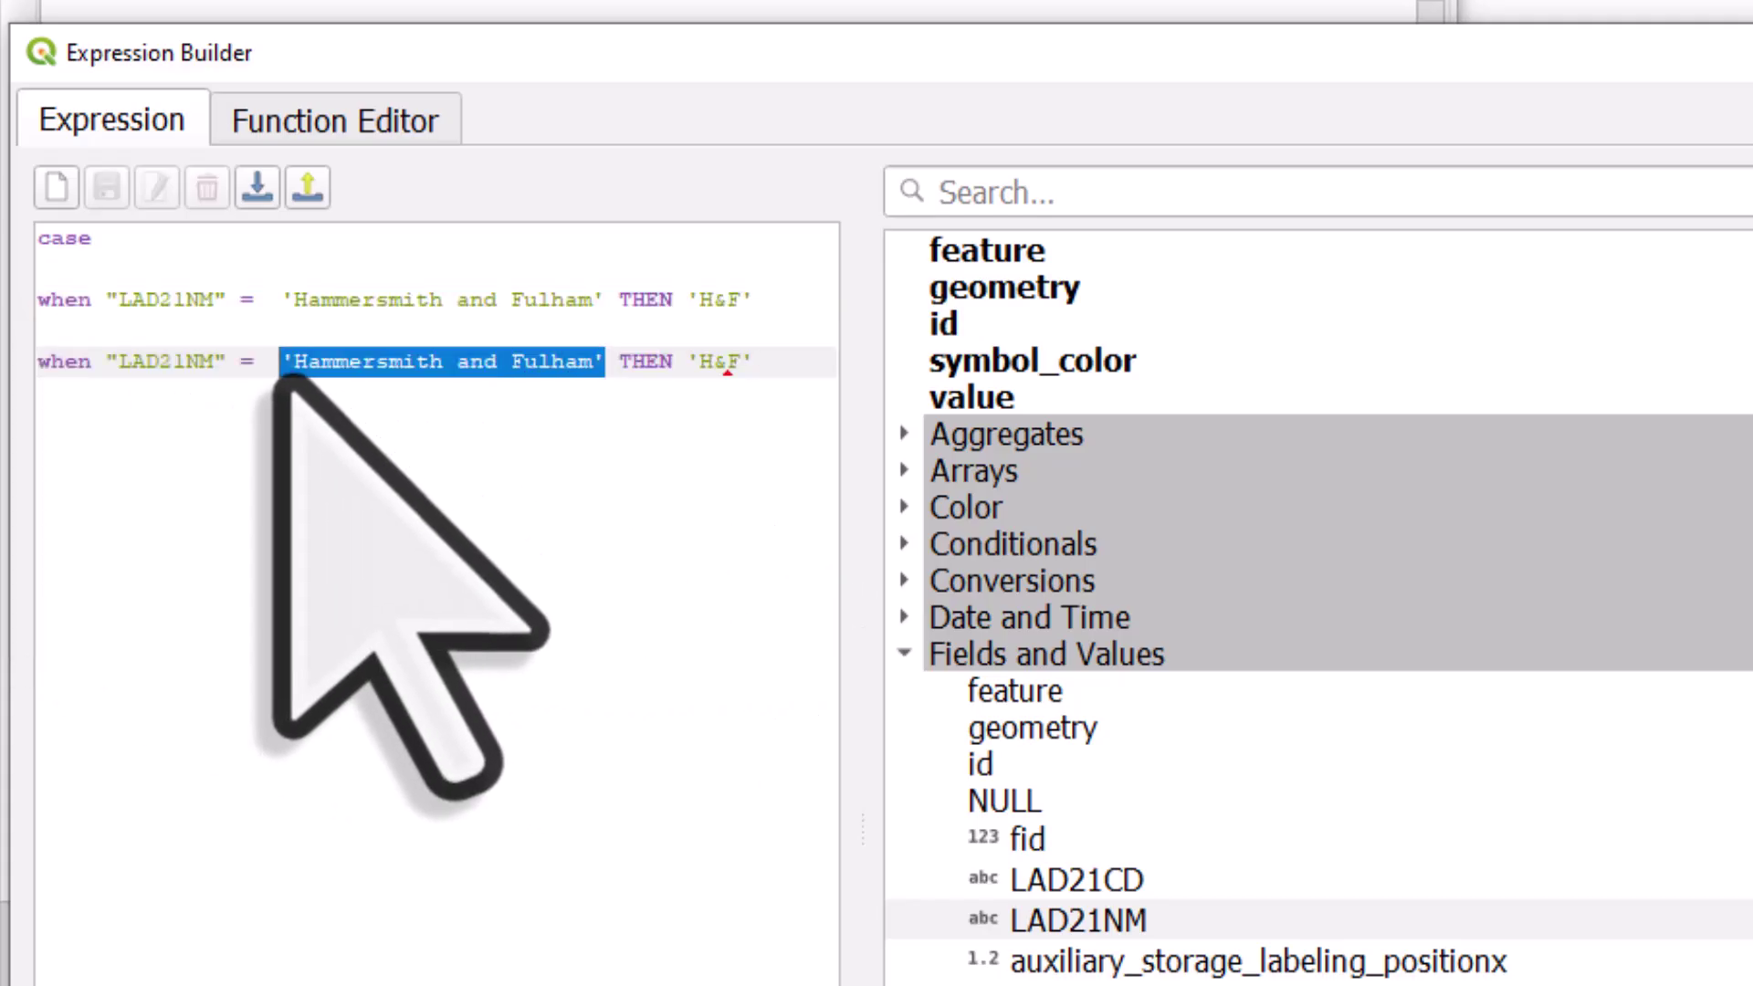
pyautogui.press('Delete')
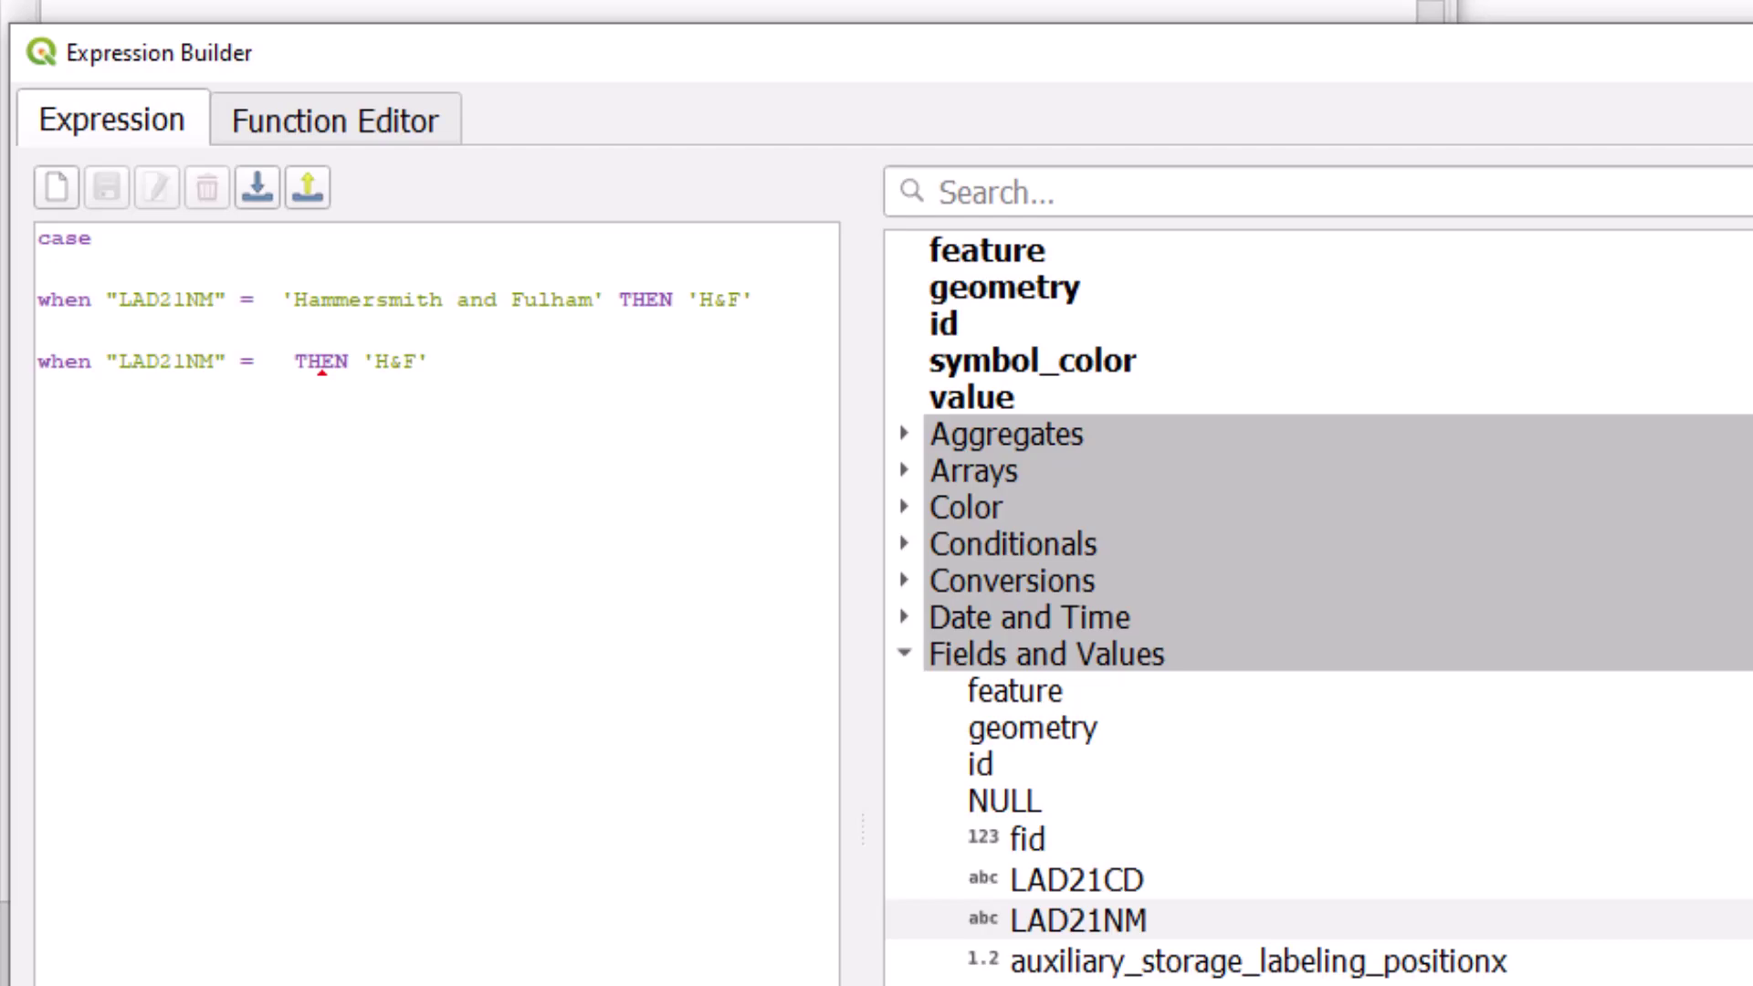
pyautogui.write("'Kensington and Chelsea'")
pyautogui.moveTo(767, 362); pyautogui.dragTo(728, 362)
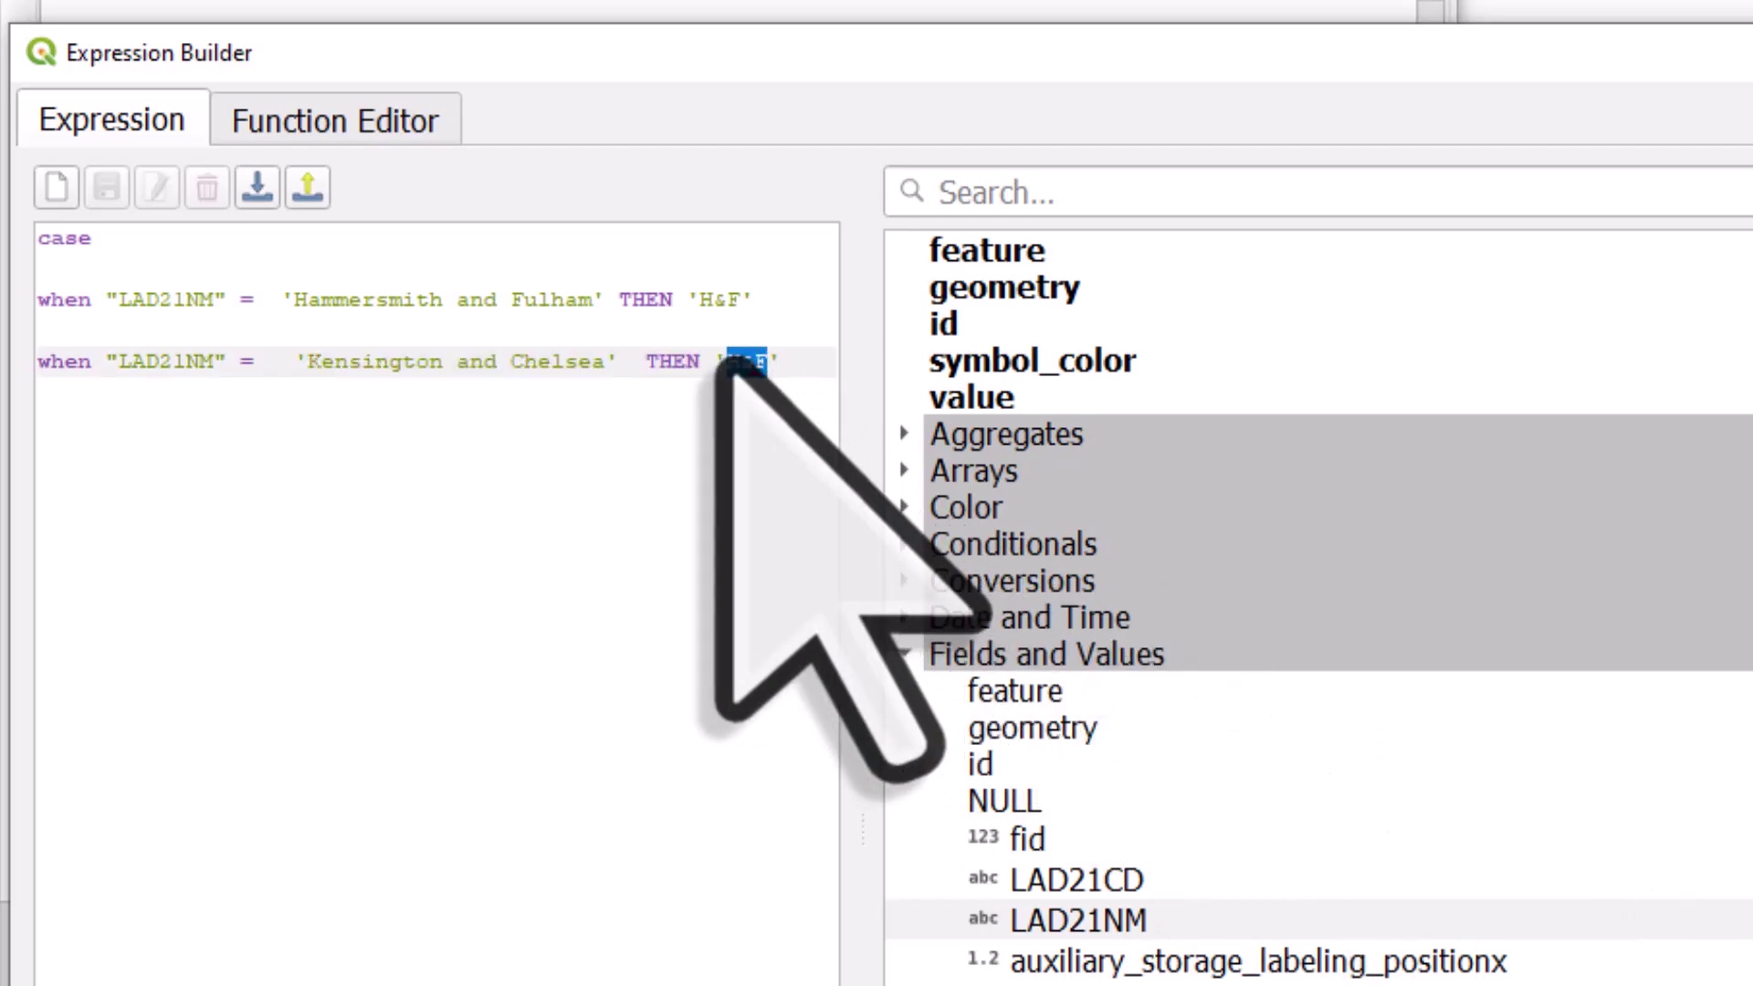
pyautogui.write('K&C')
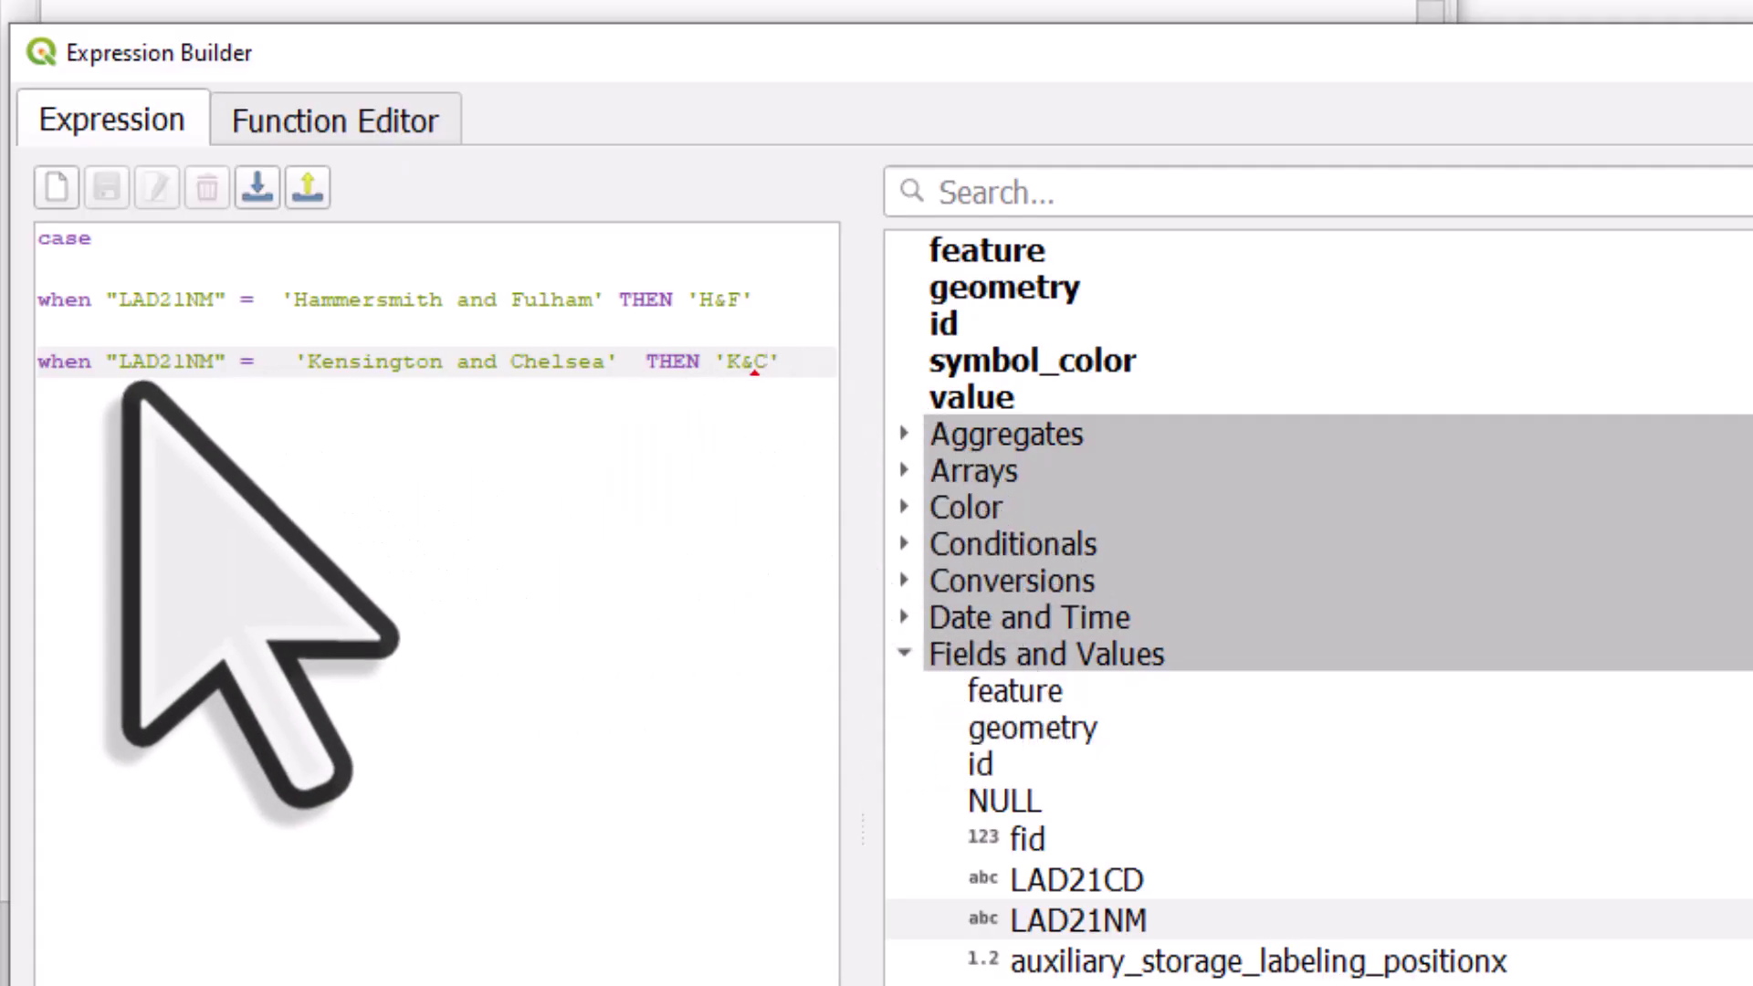
# Step: Add an else clause that returns the LAD21NM field, and close the case expression with end
pyautogui.click(782, 363)
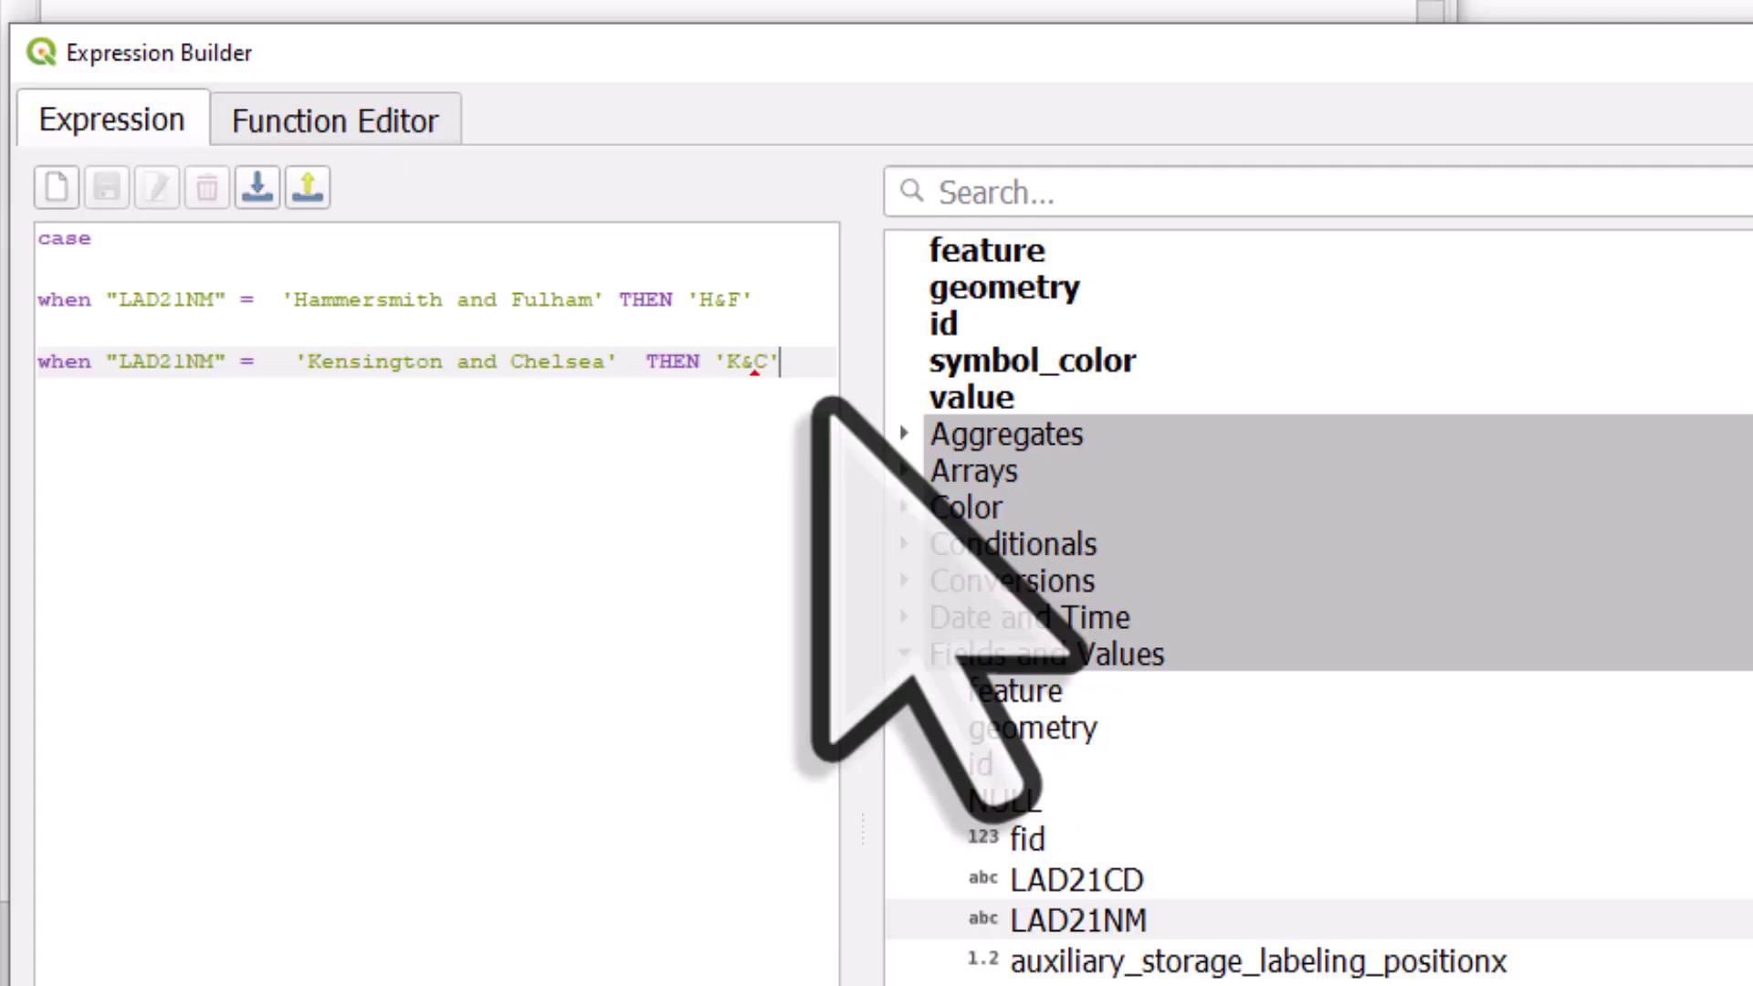
pyautogui.moveTo(822, 411)
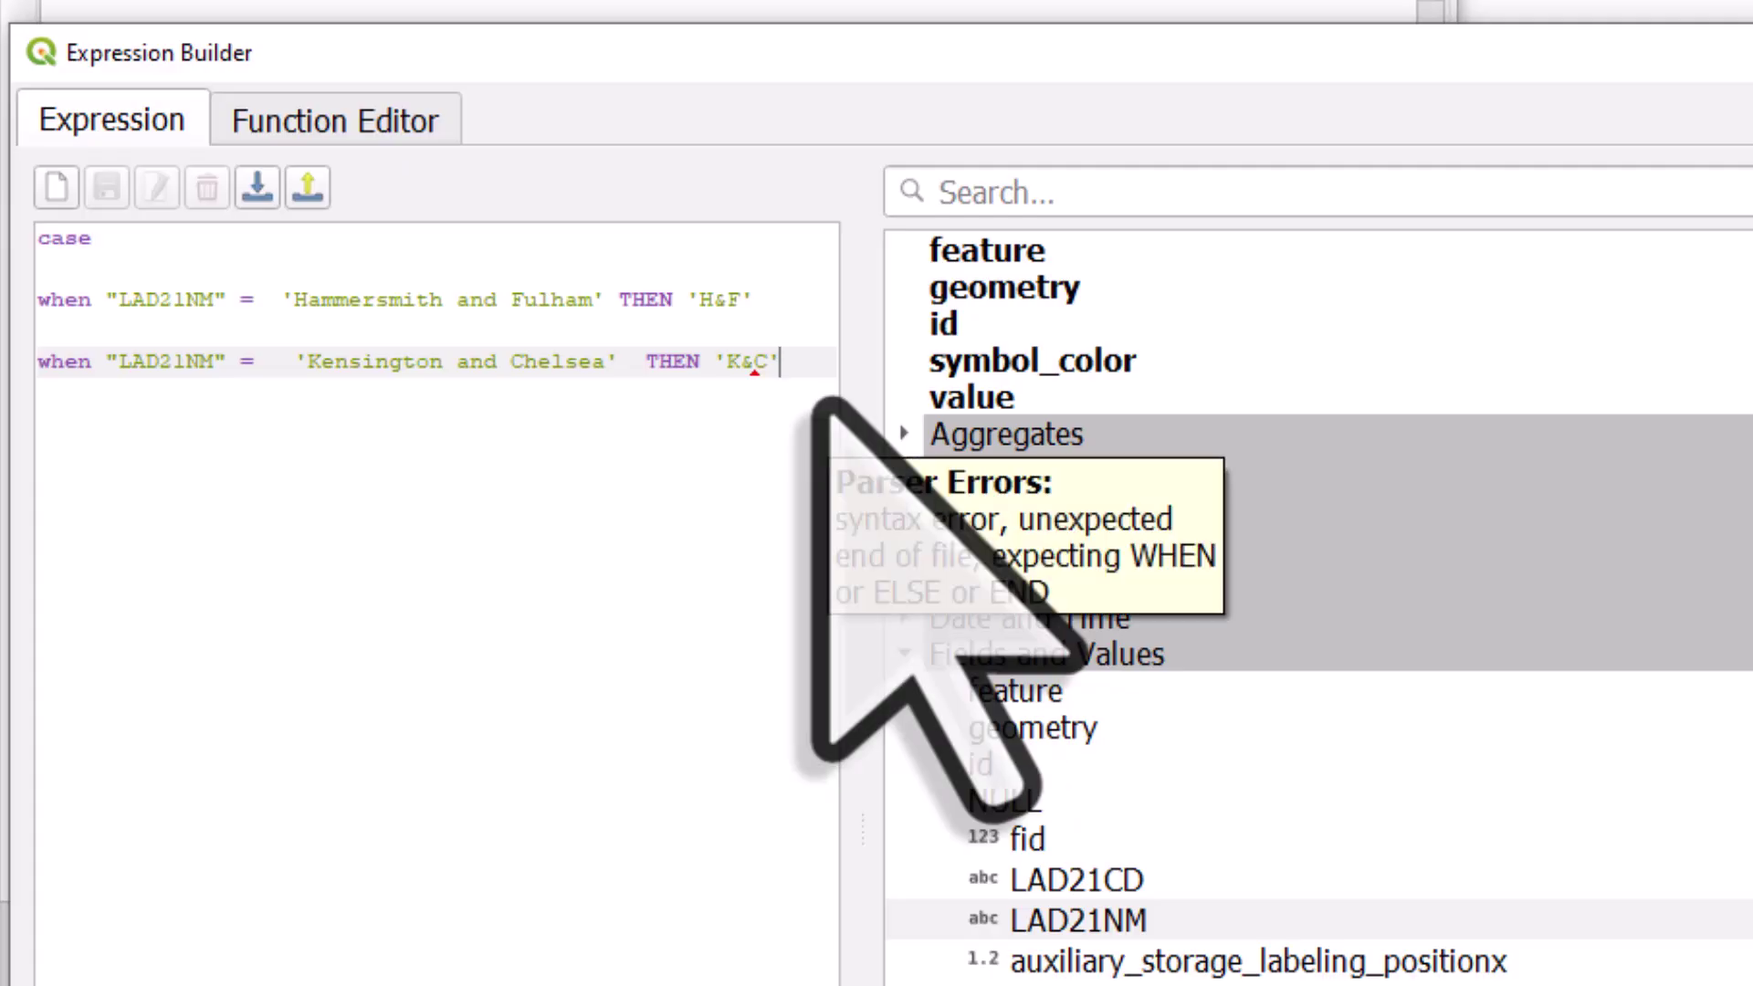
pyautogui.press('Return')
pyautogui.press('Return')
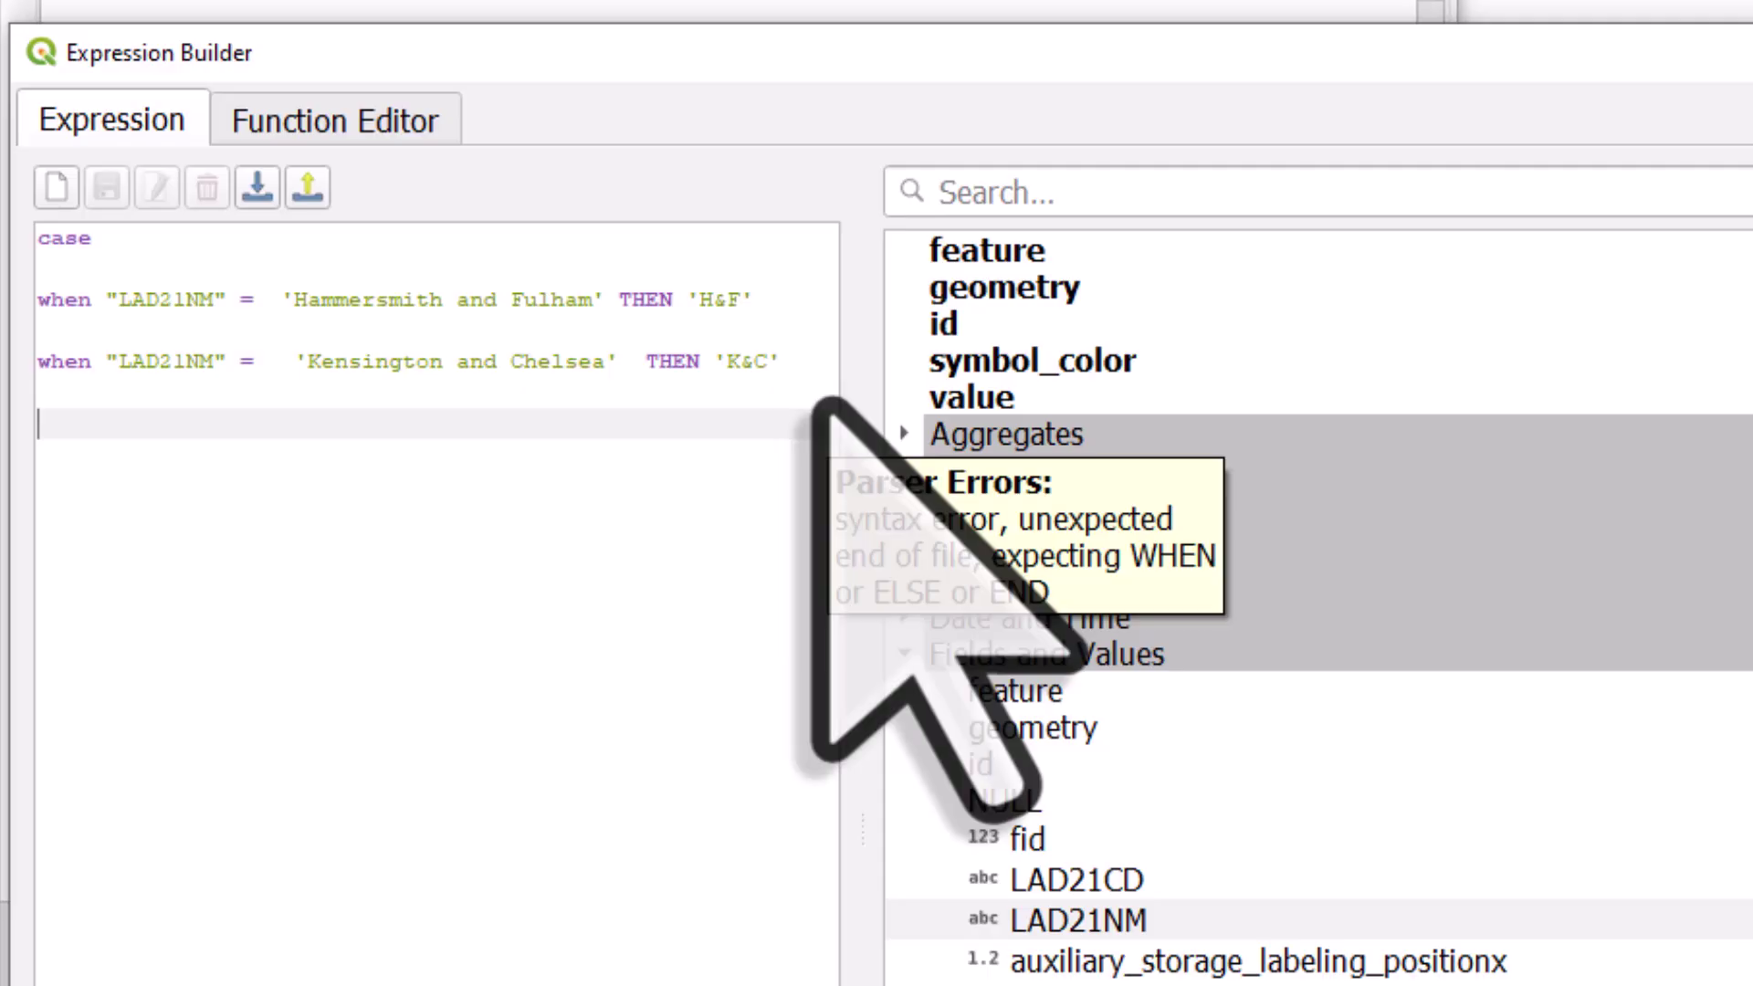
pyautogui.write('else')
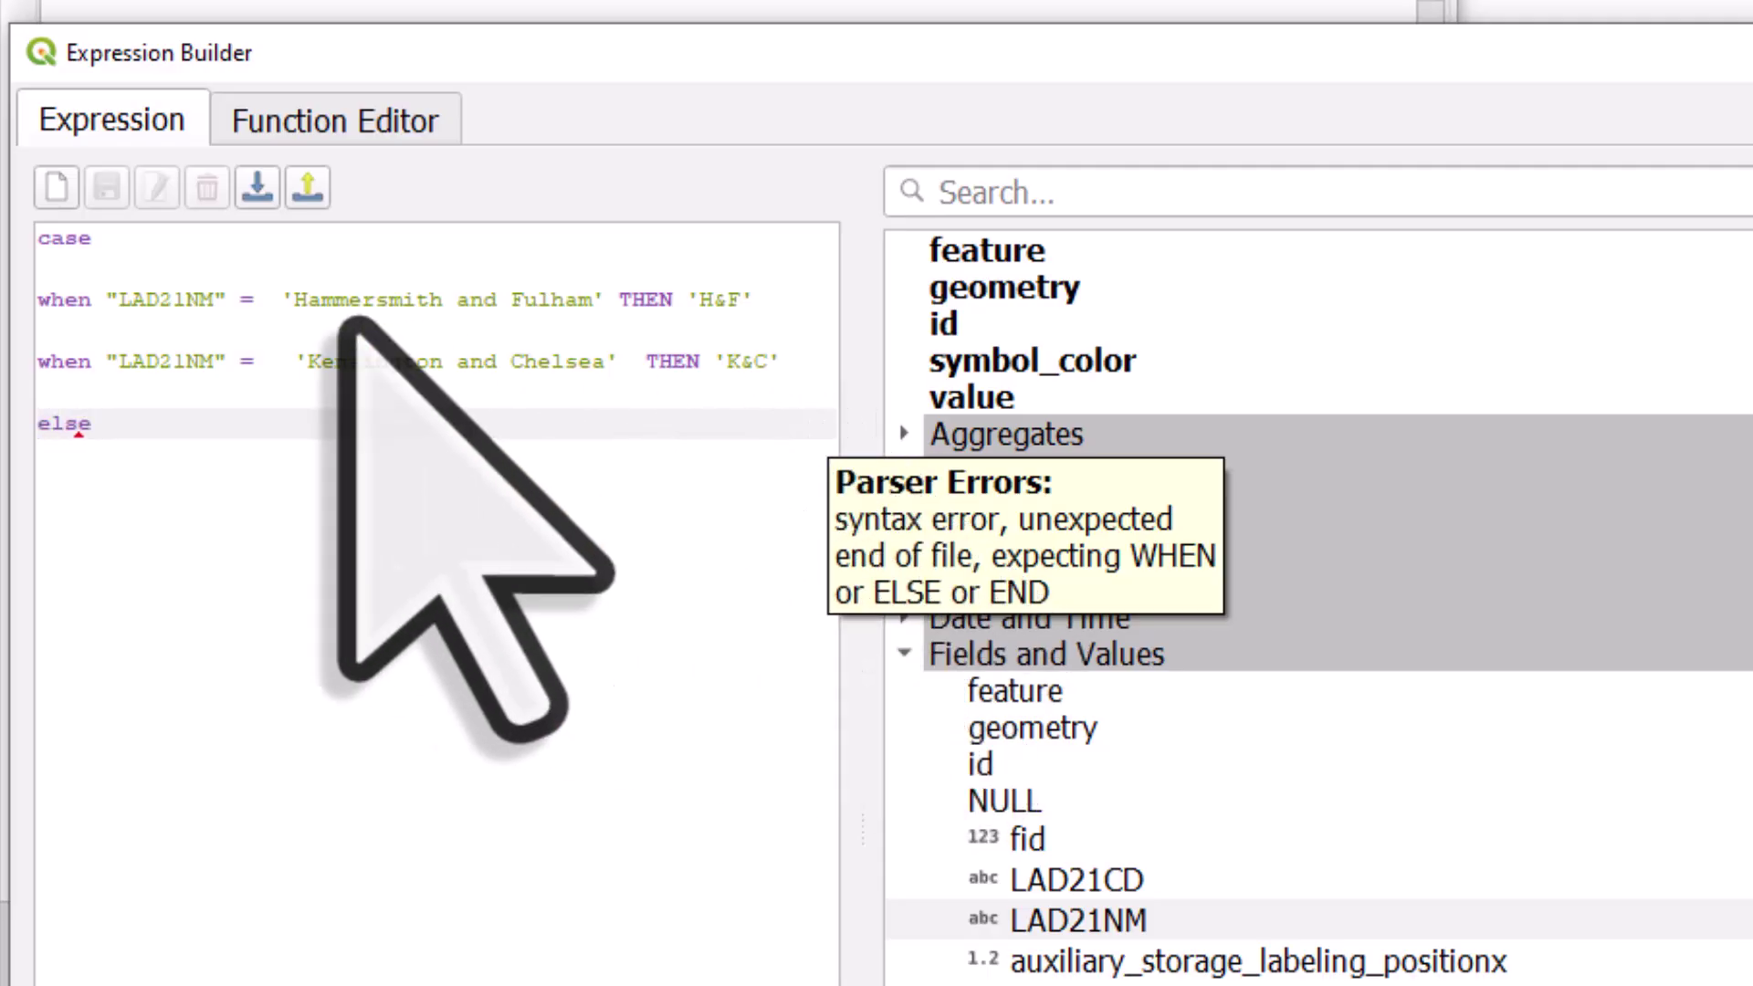
pyautogui.moveTo(227, 300); pyautogui.dragTo(104, 300)
pyautogui.hotkey('ctrl', 'c')
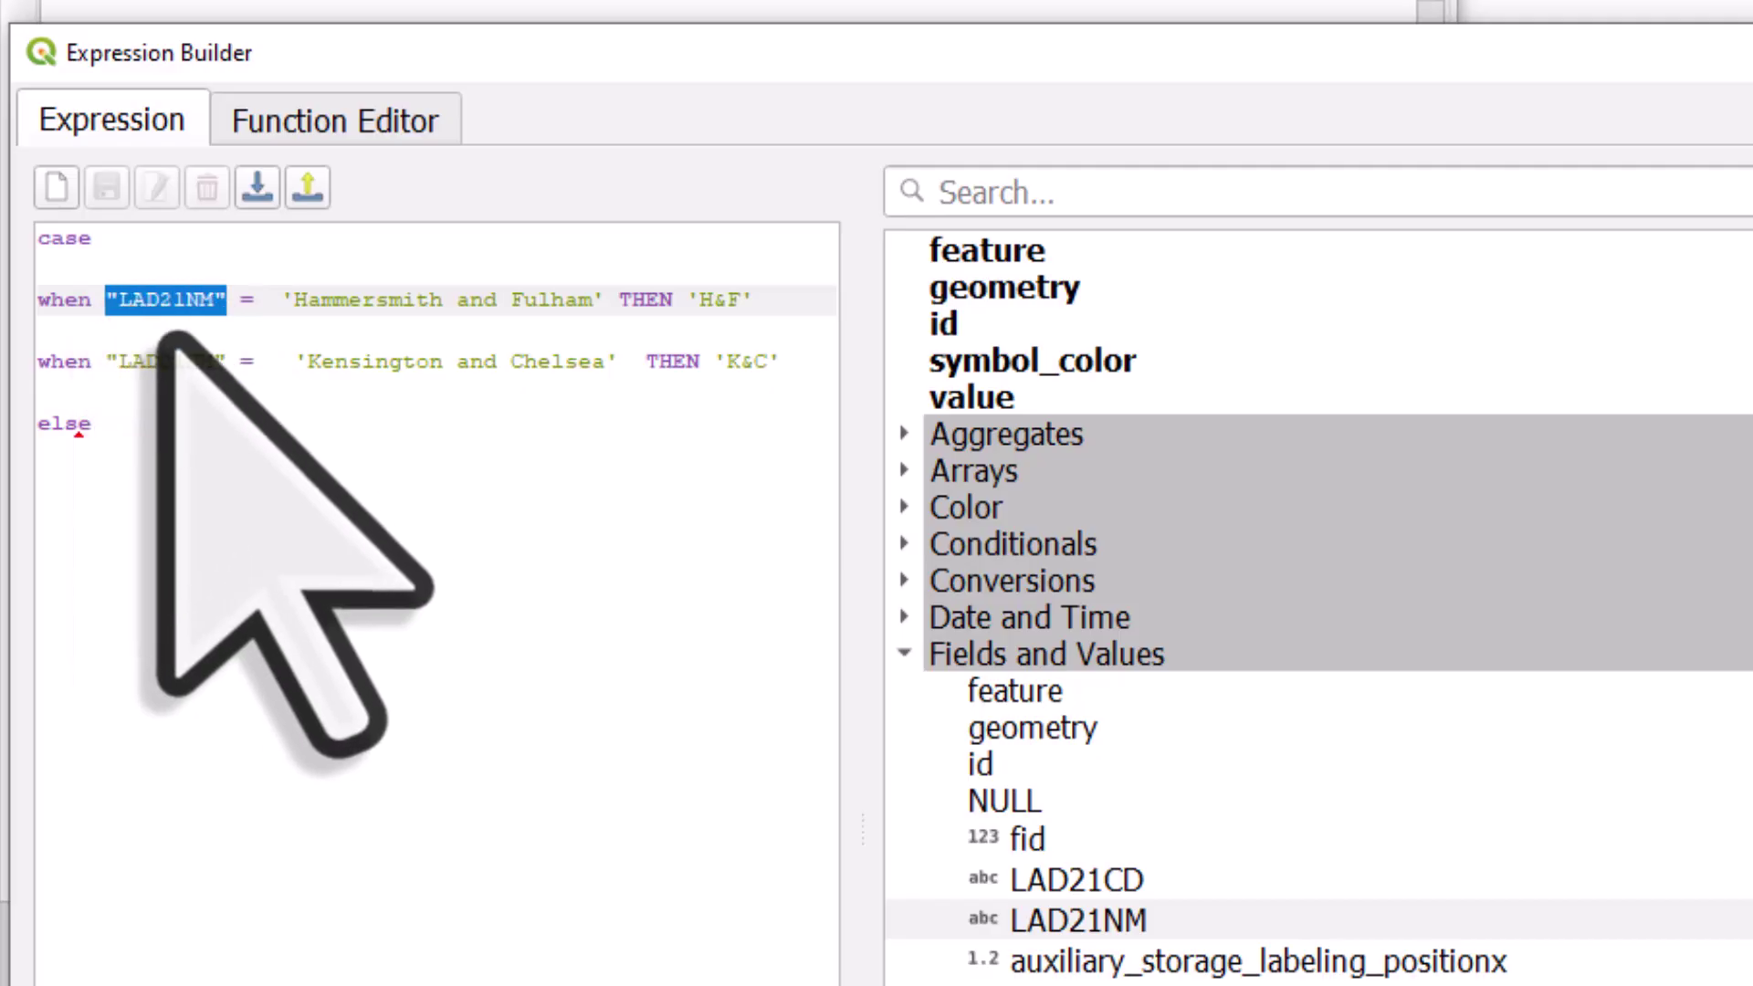
pyautogui.click(178, 423)
pyautogui.hotkey('ctrl', 'v')
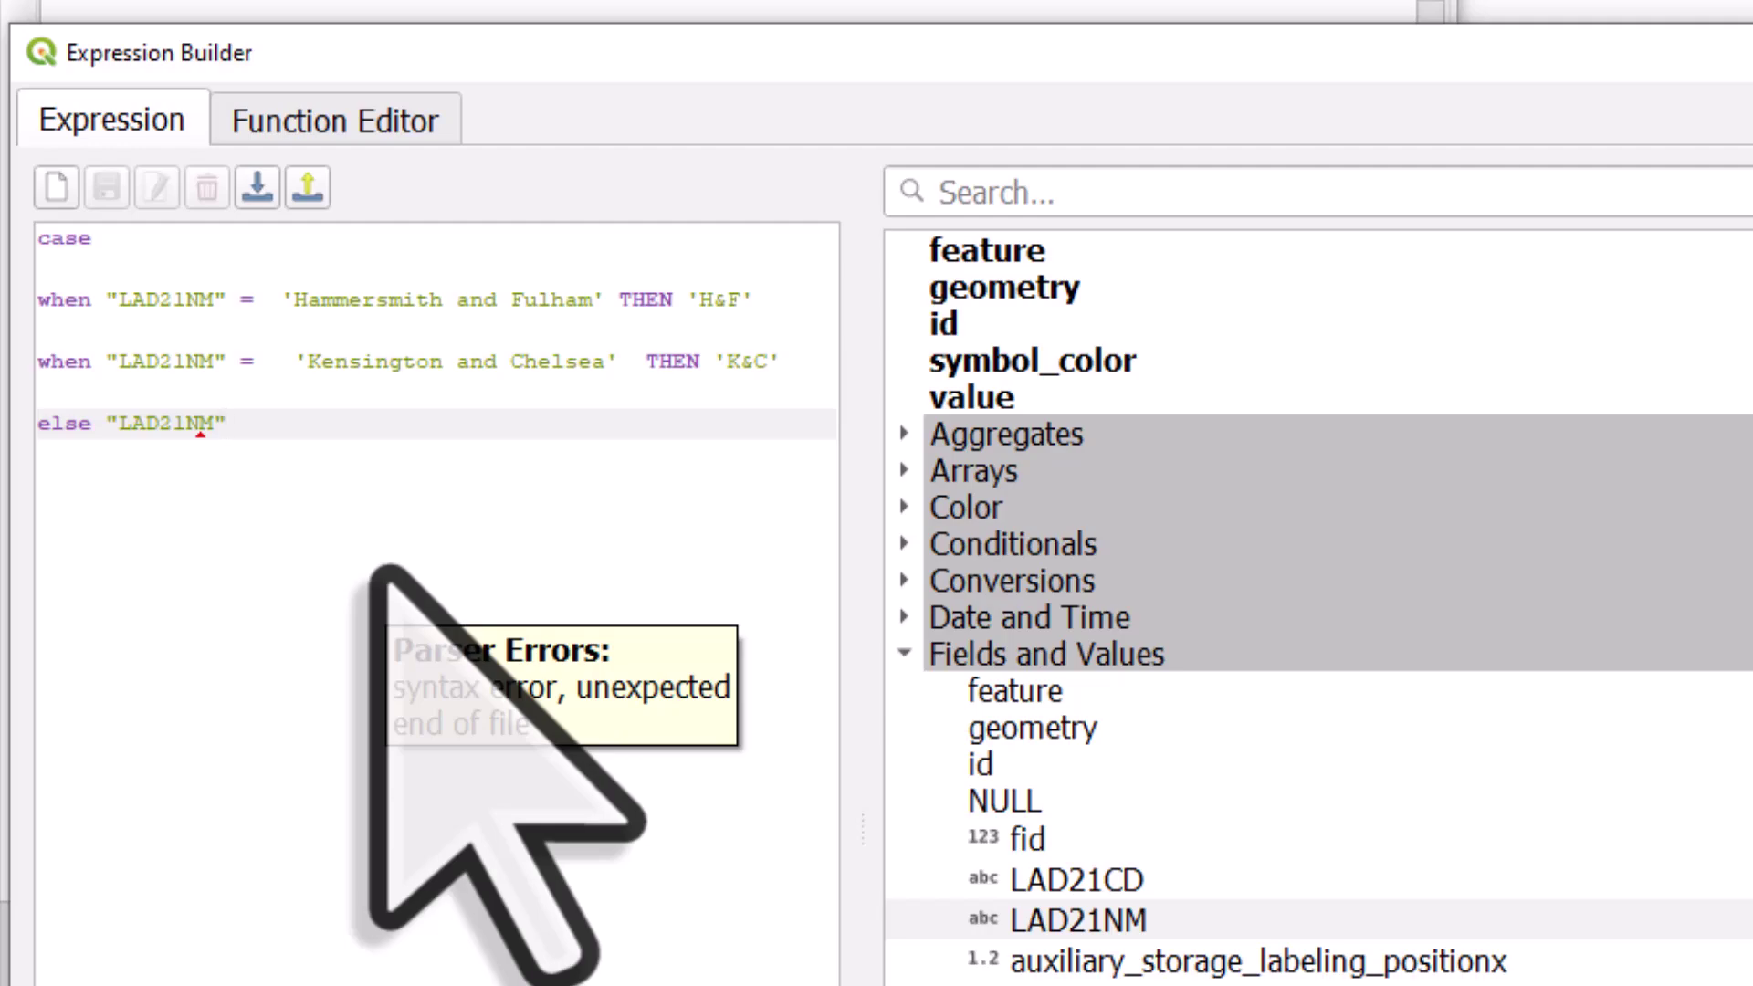
pyautogui.press('Return')
pyautogui.press('Return')
pyautogui.write('end')
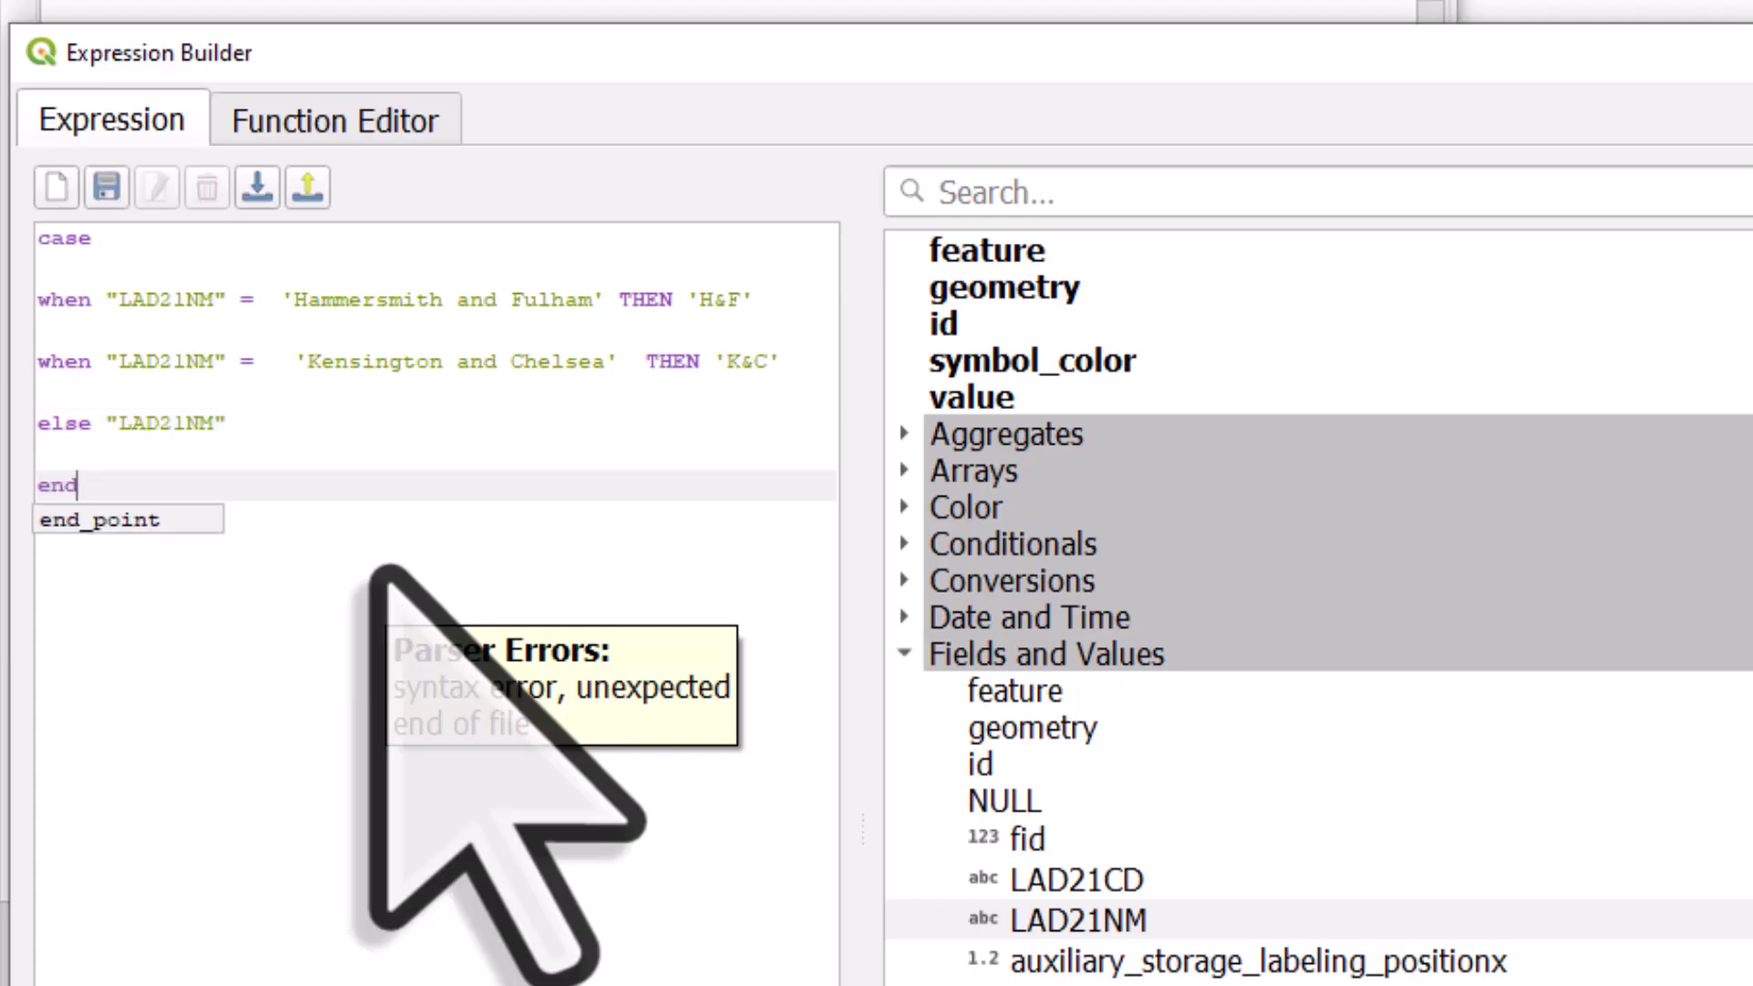
# Step: Remove the closing end keyword from the last line of the case expression
pyautogui.click(334, 245)
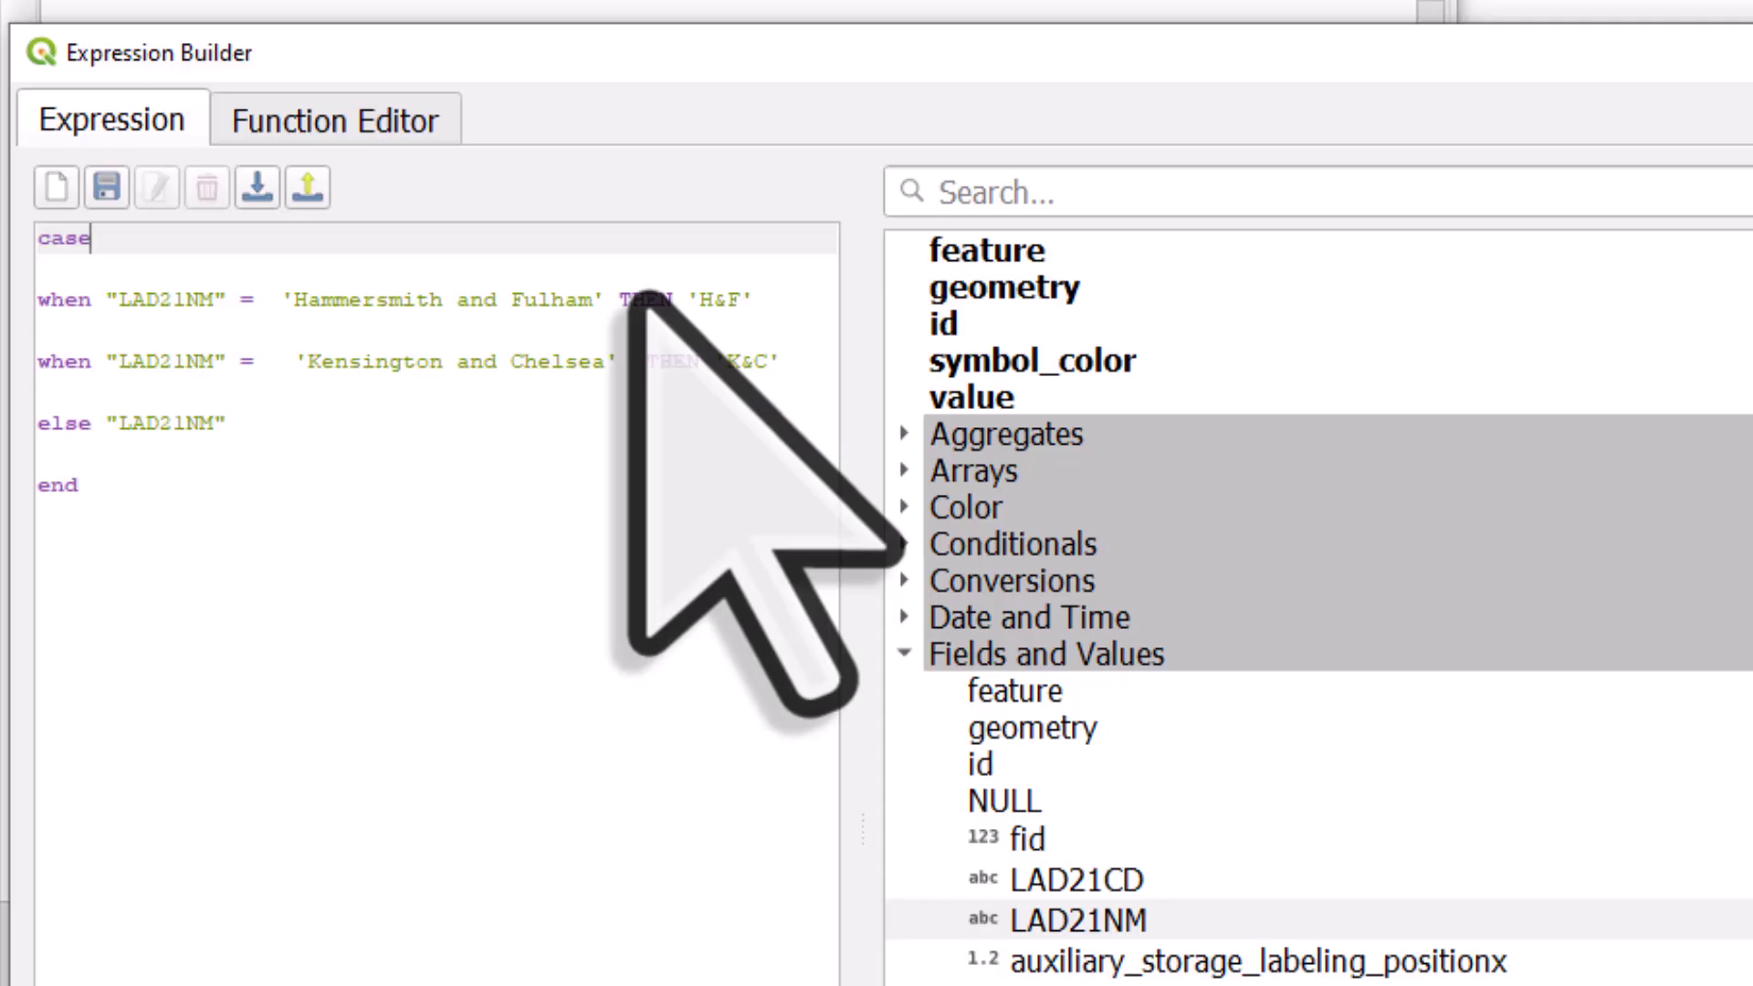
pyautogui.click(253, 437)
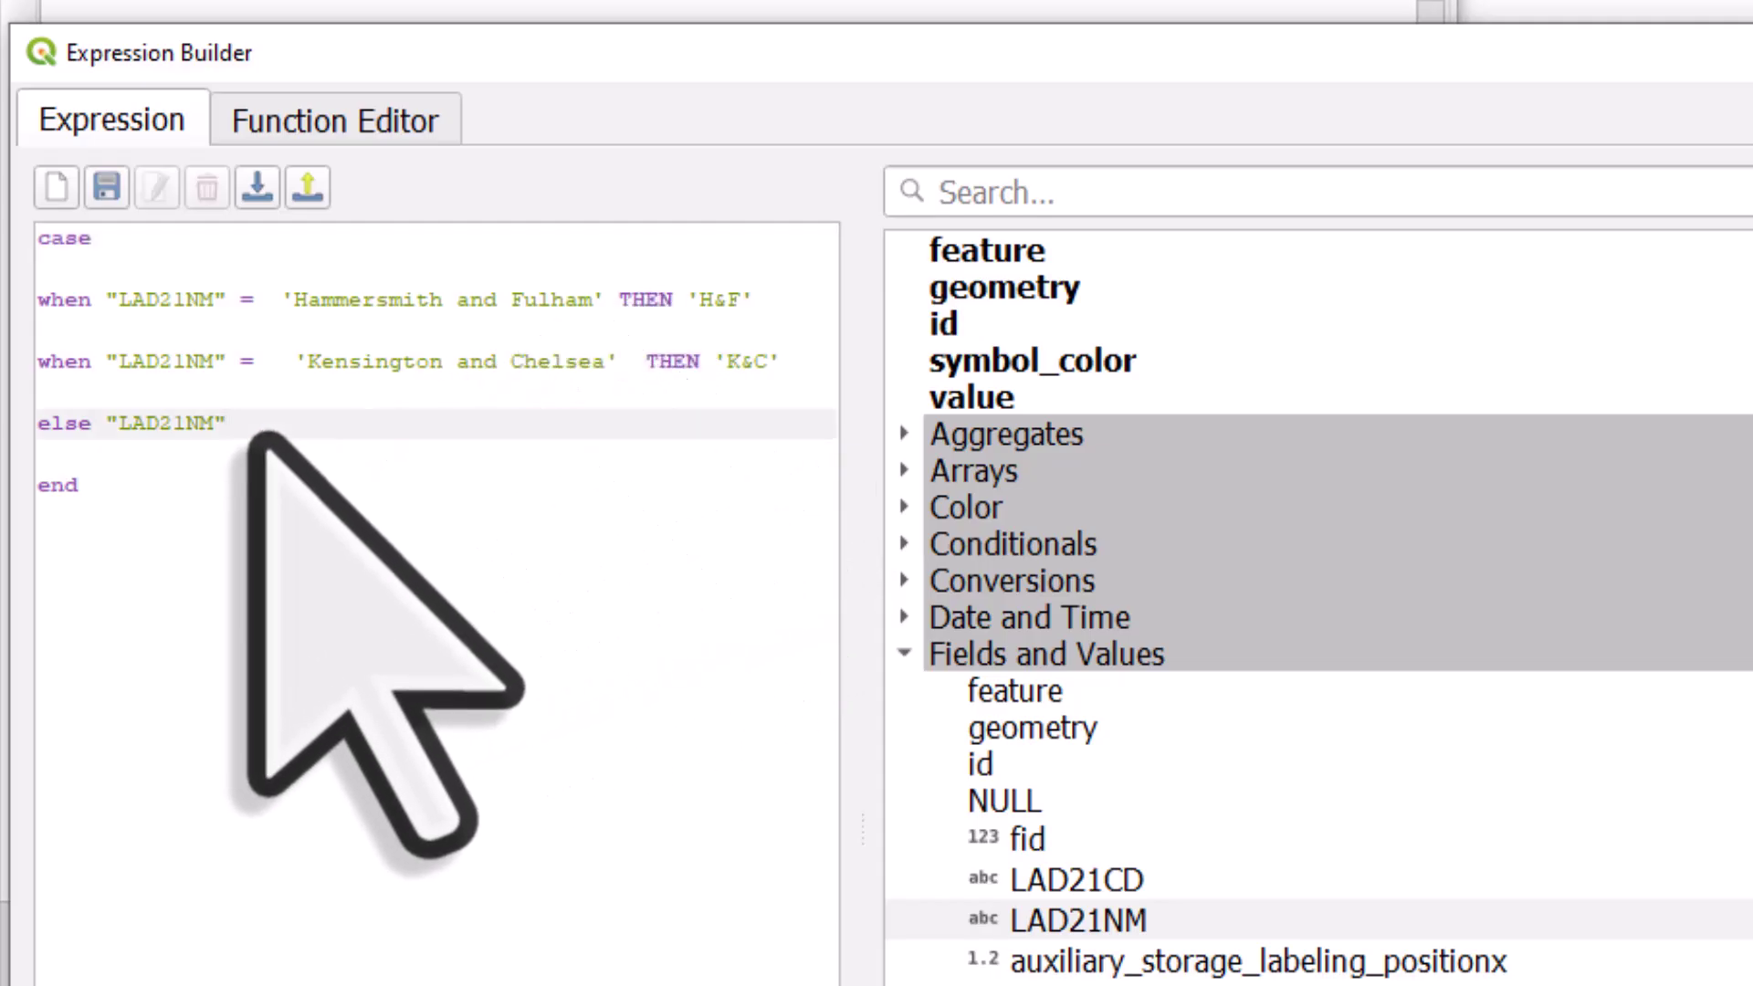
pyautogui.click(219, 497)
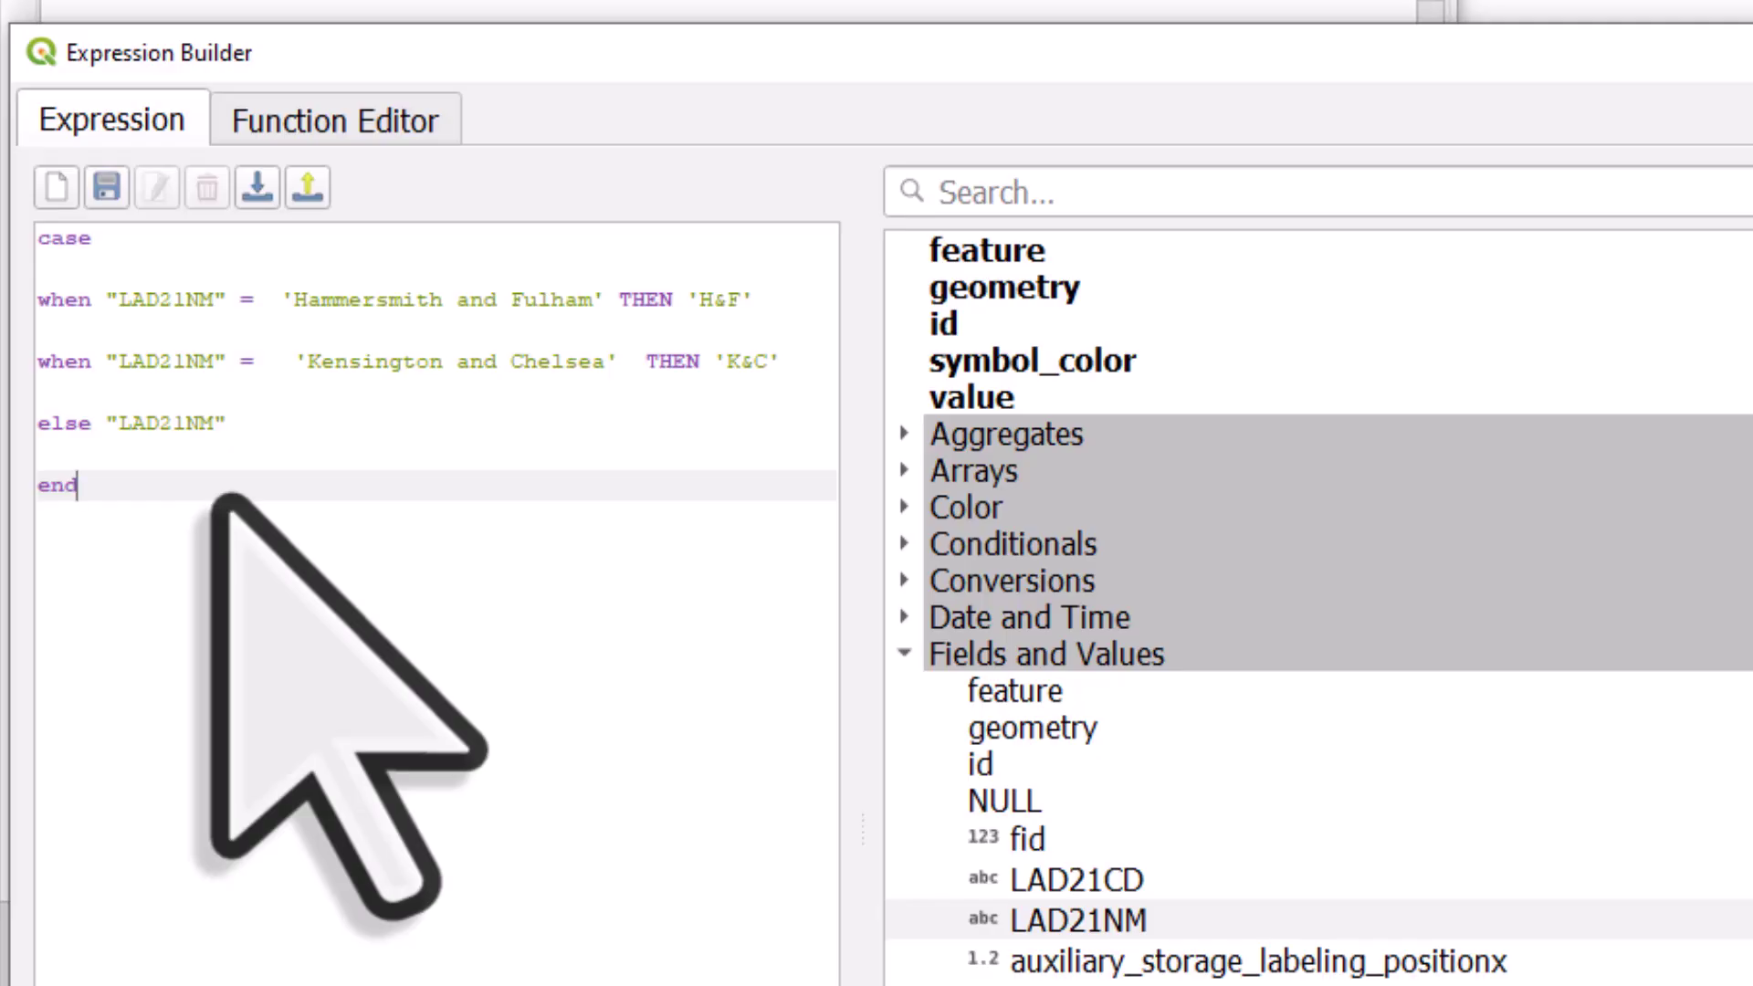
pyautogui.press('BackSpace')
pyautogui.press('BackSpace')
pyautogui.press('BackSpace')
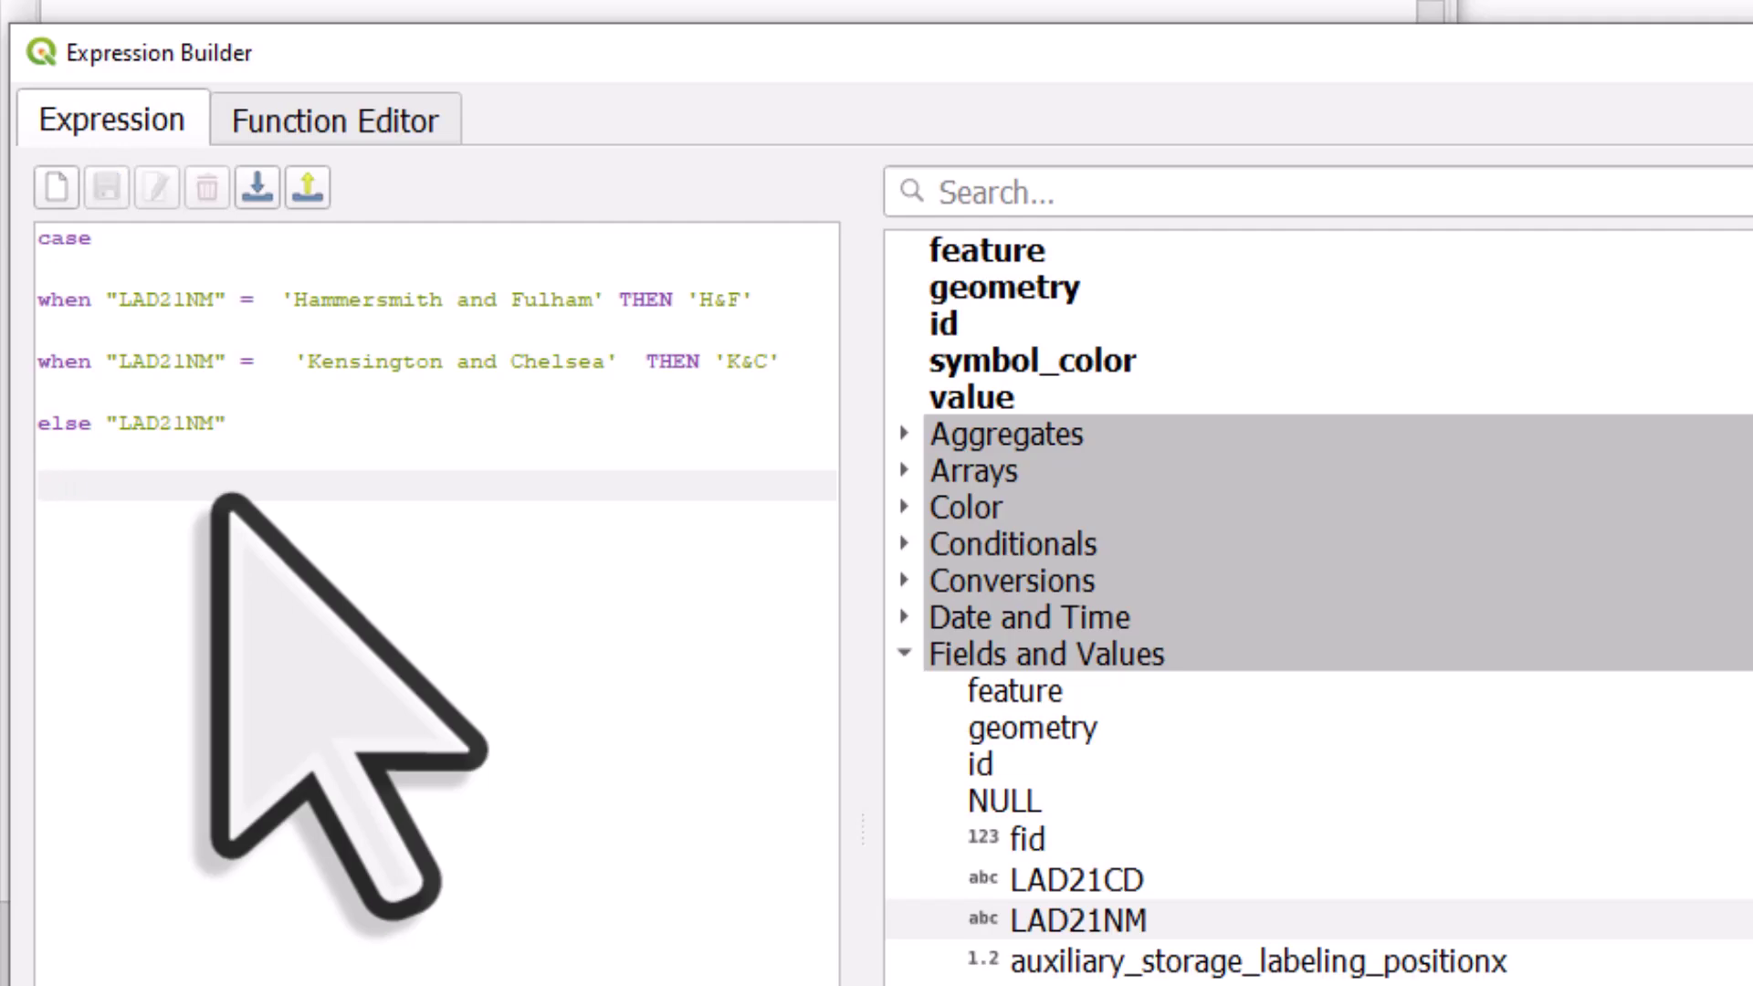
# Step: Close the case expression with end, add blank lines between its clauses, and apply it to the borough labels
pyautogui.write('end')
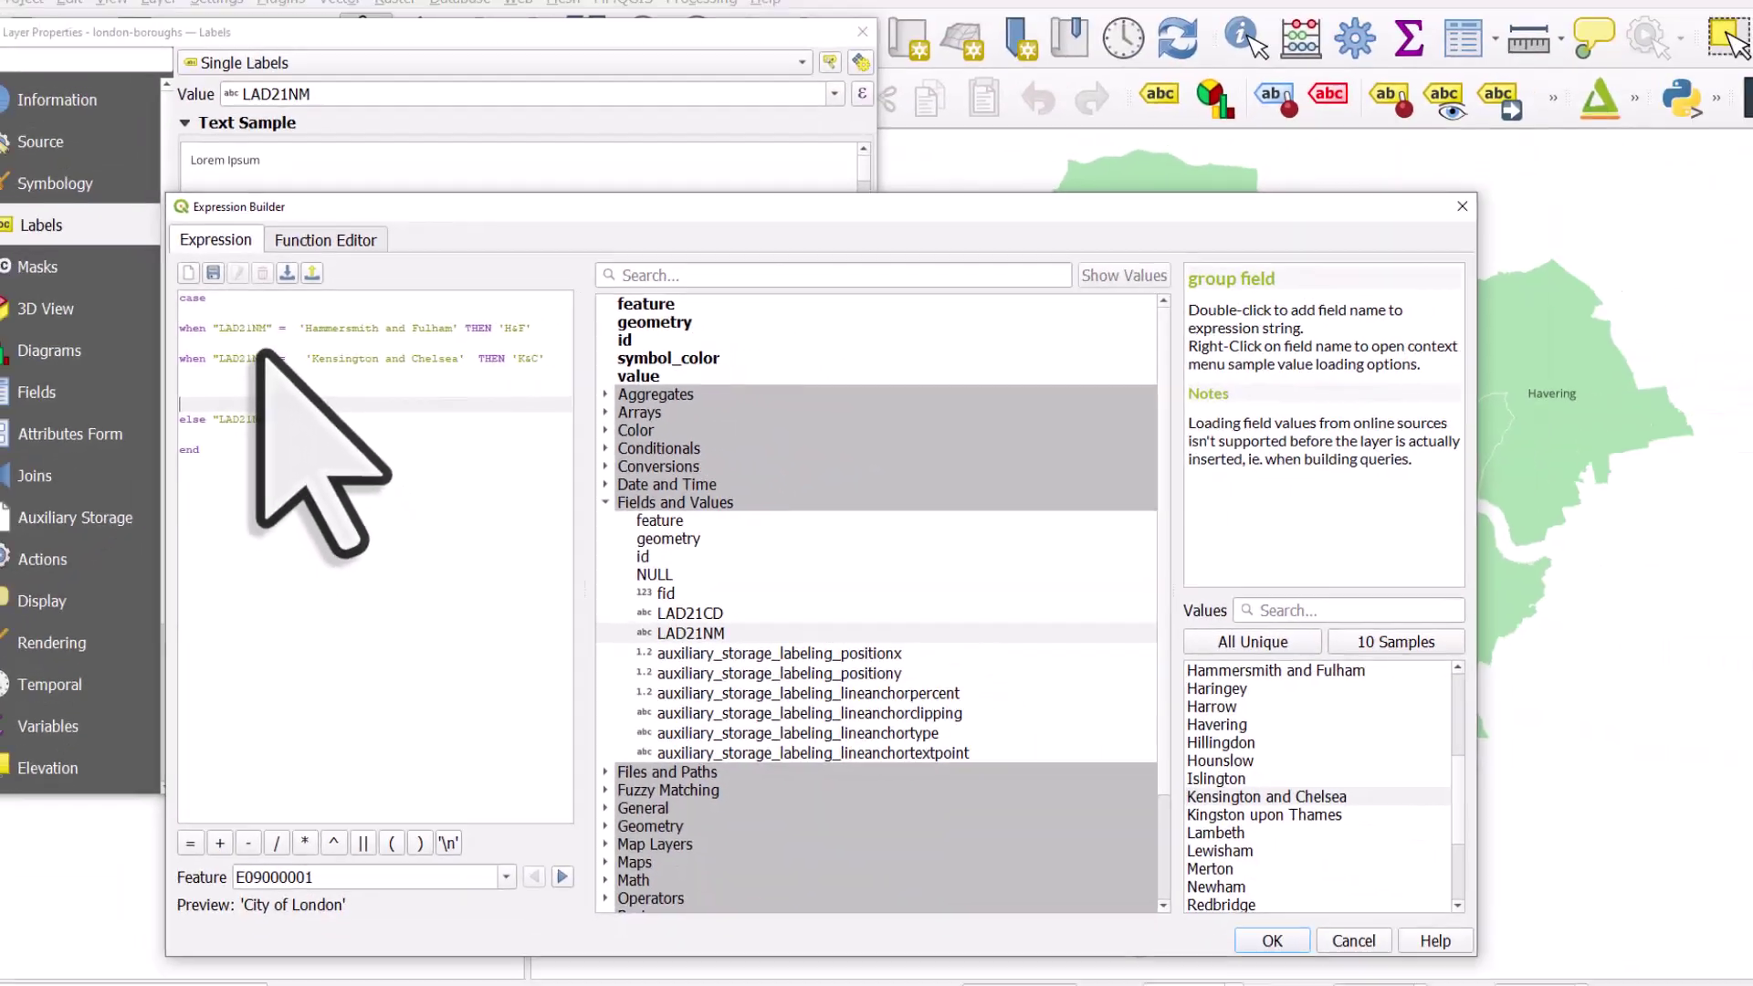
pyautogui.click(194, 330)
pyautogui.press('Return')
pyautogui.press('Return')
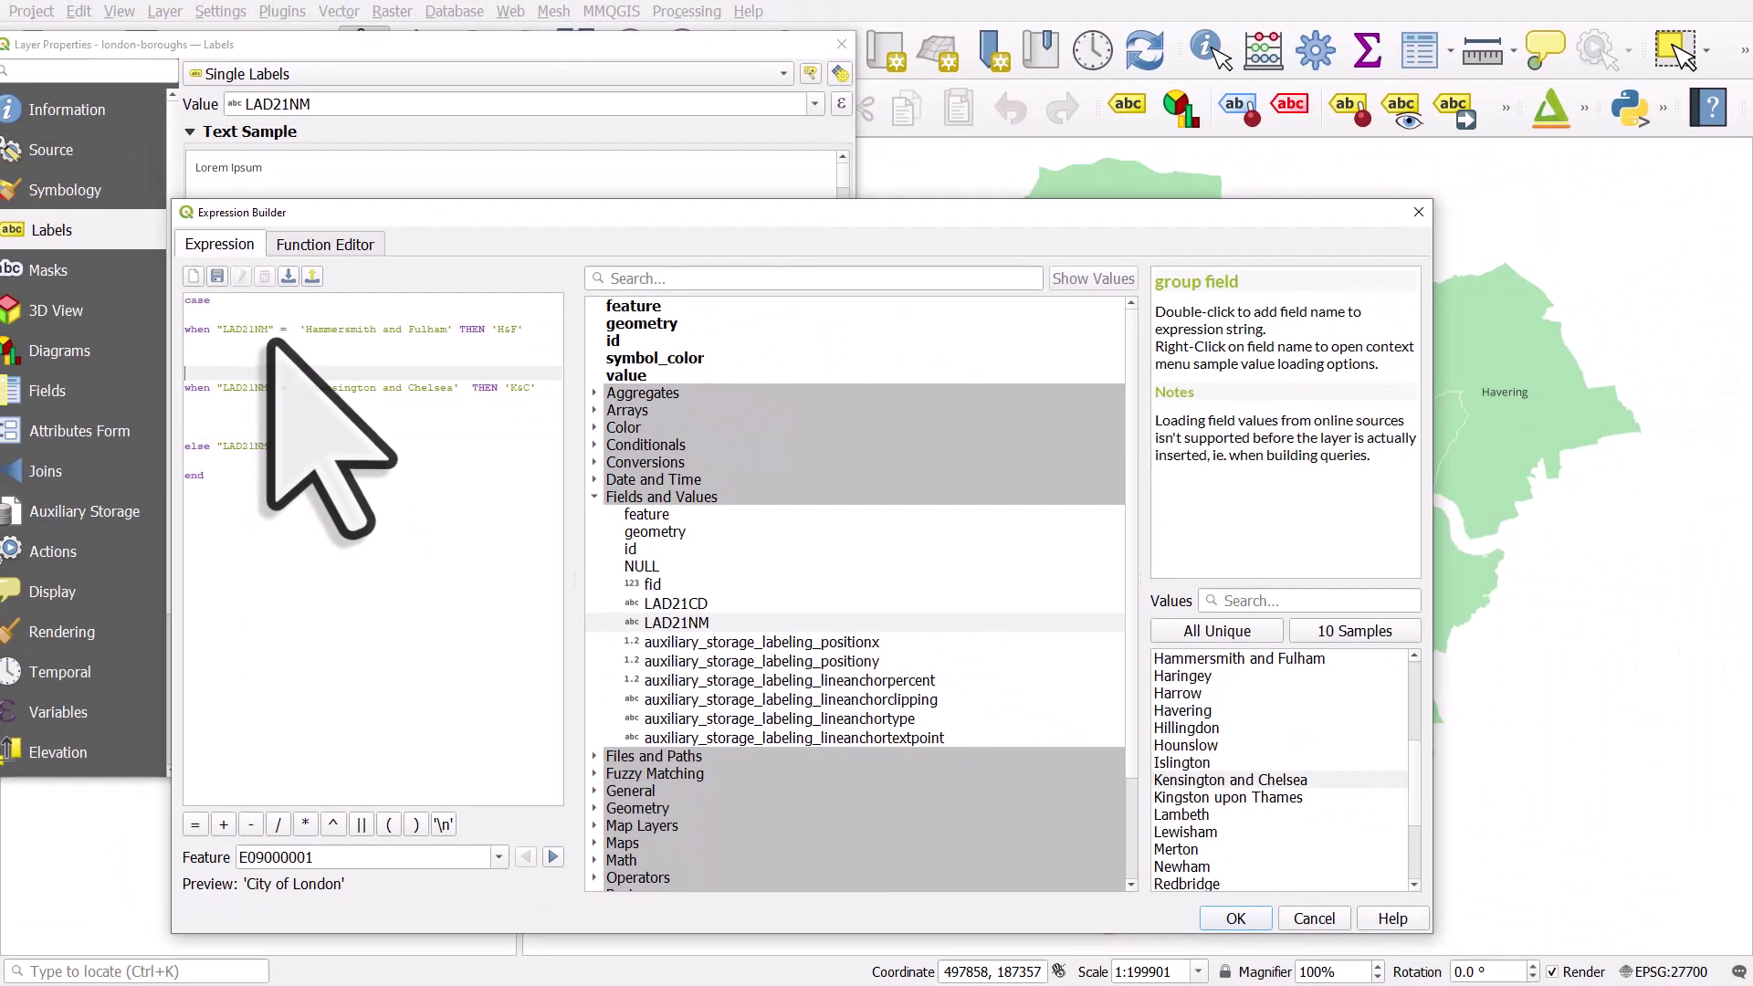
pyautogui.click(1228, 918)
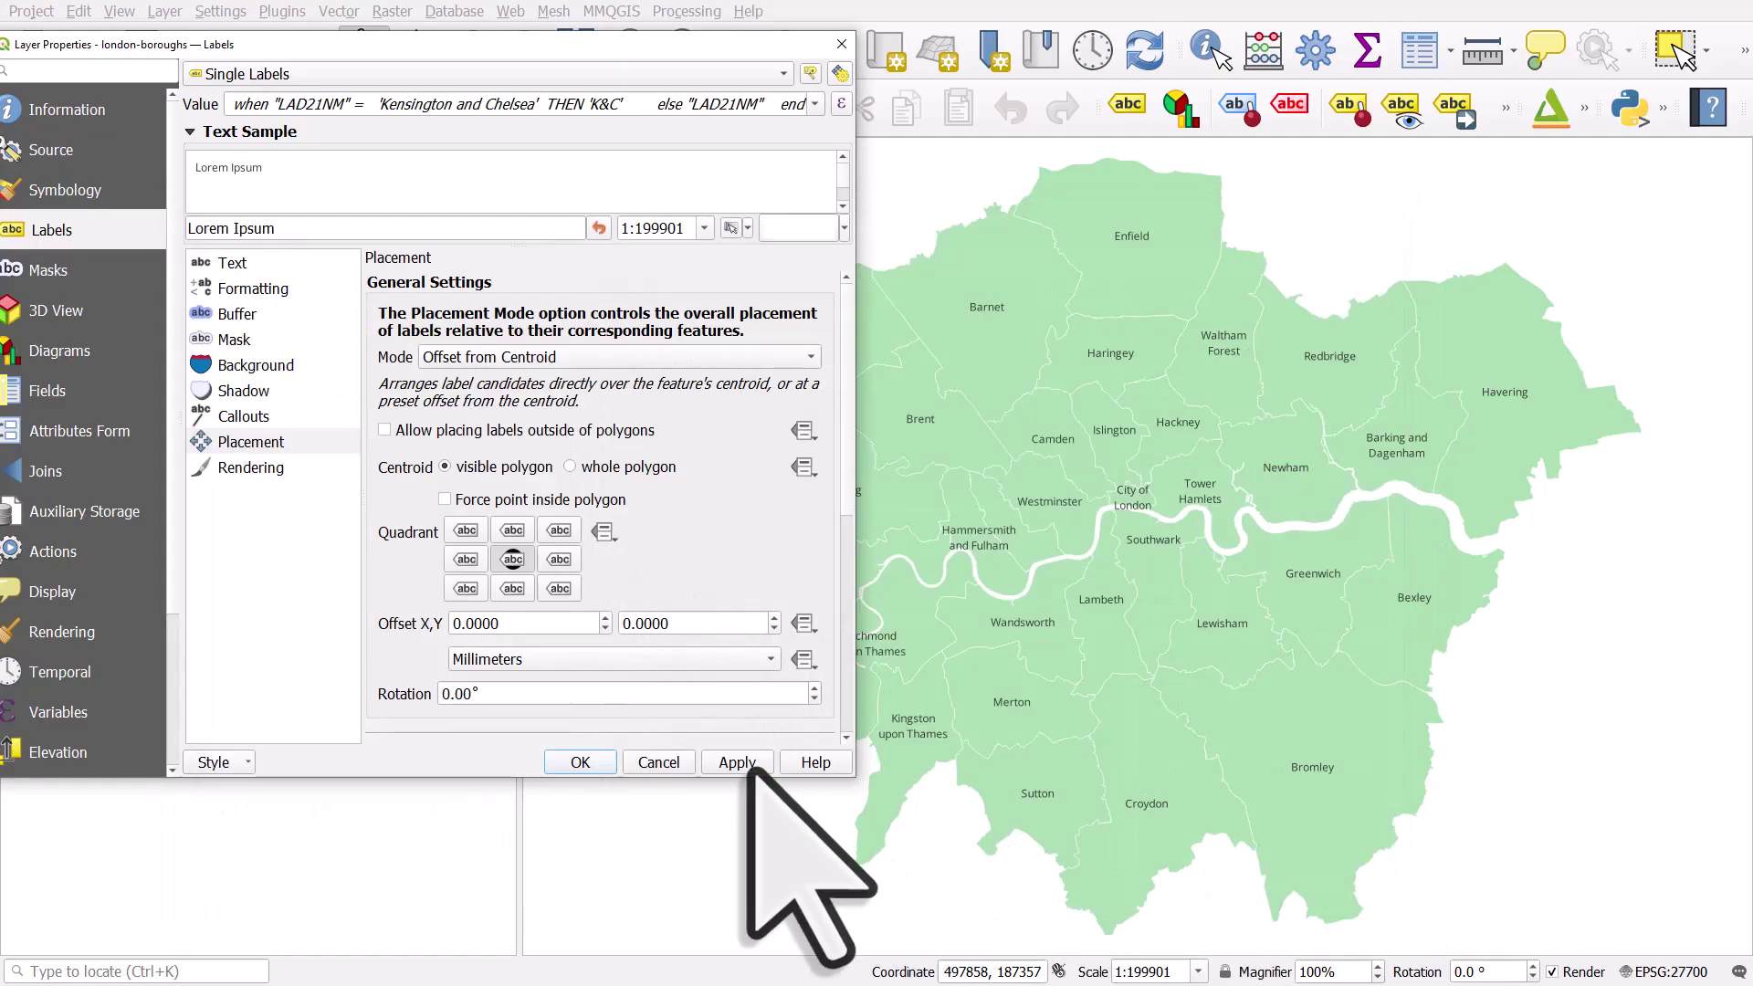
pyautogui.click(750, 769)
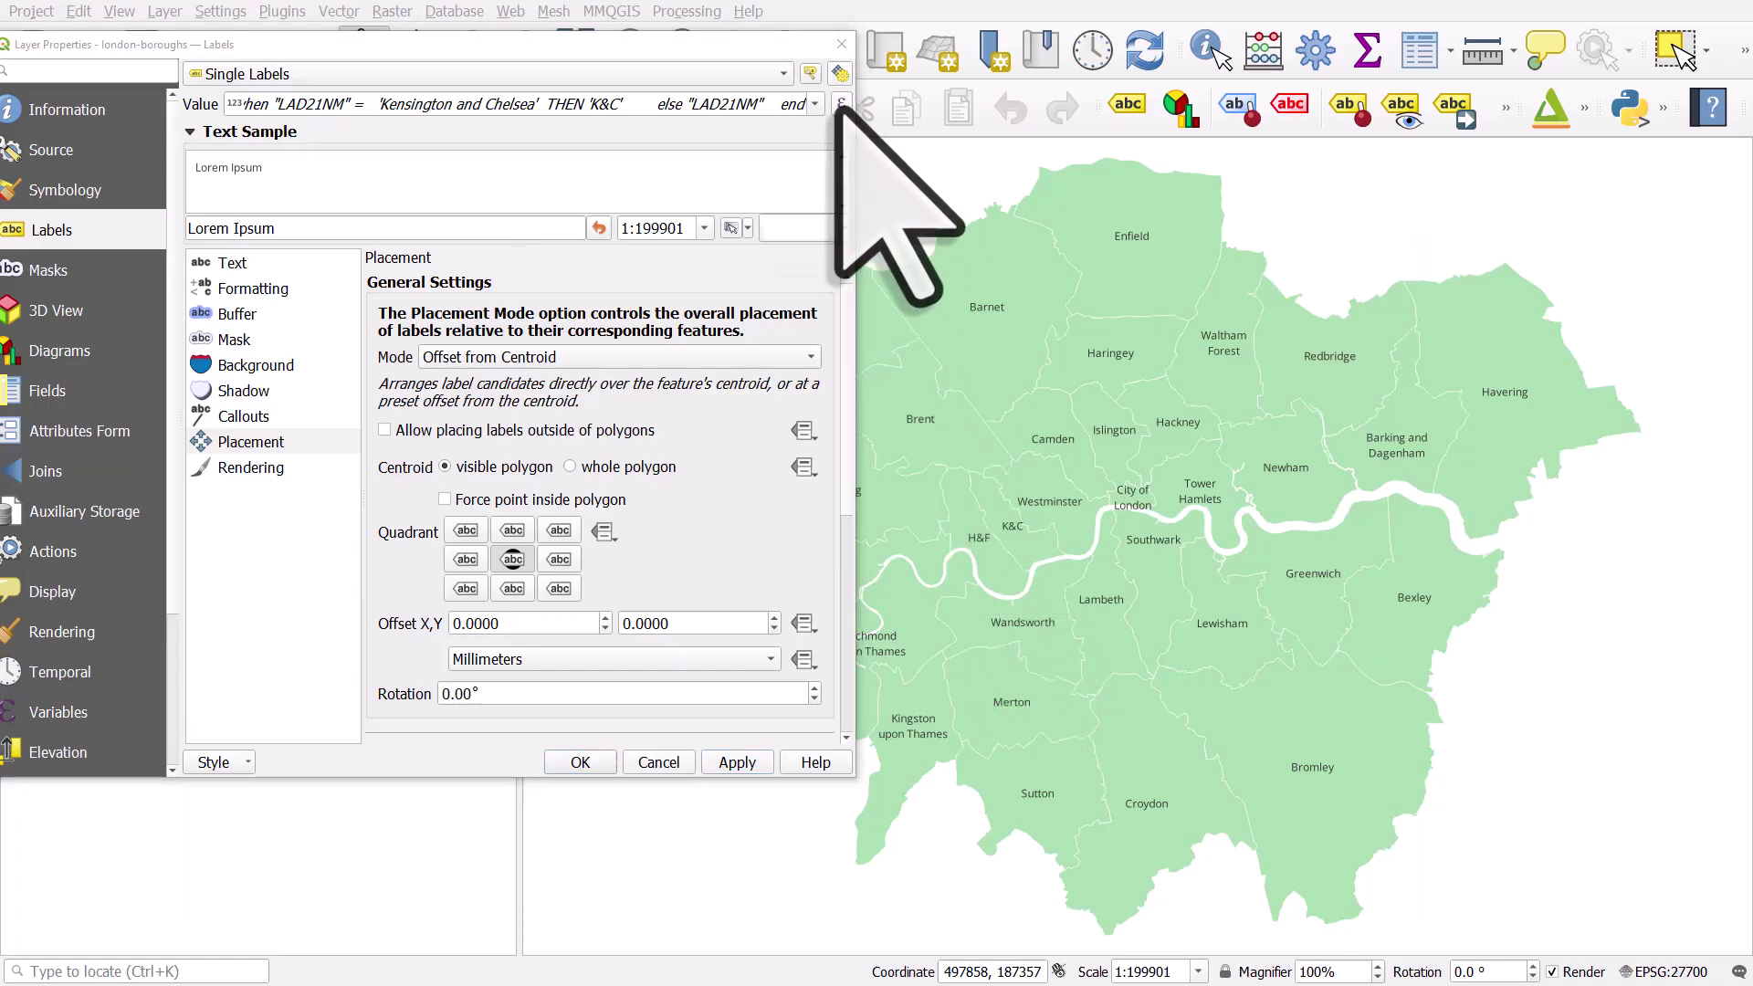
# Step: Change the text returned for Hammersmith and Fulham in the label expression to 'Ham & Ful'
pyautogui.click(841, 104)
pyautogui.click(504, 330)
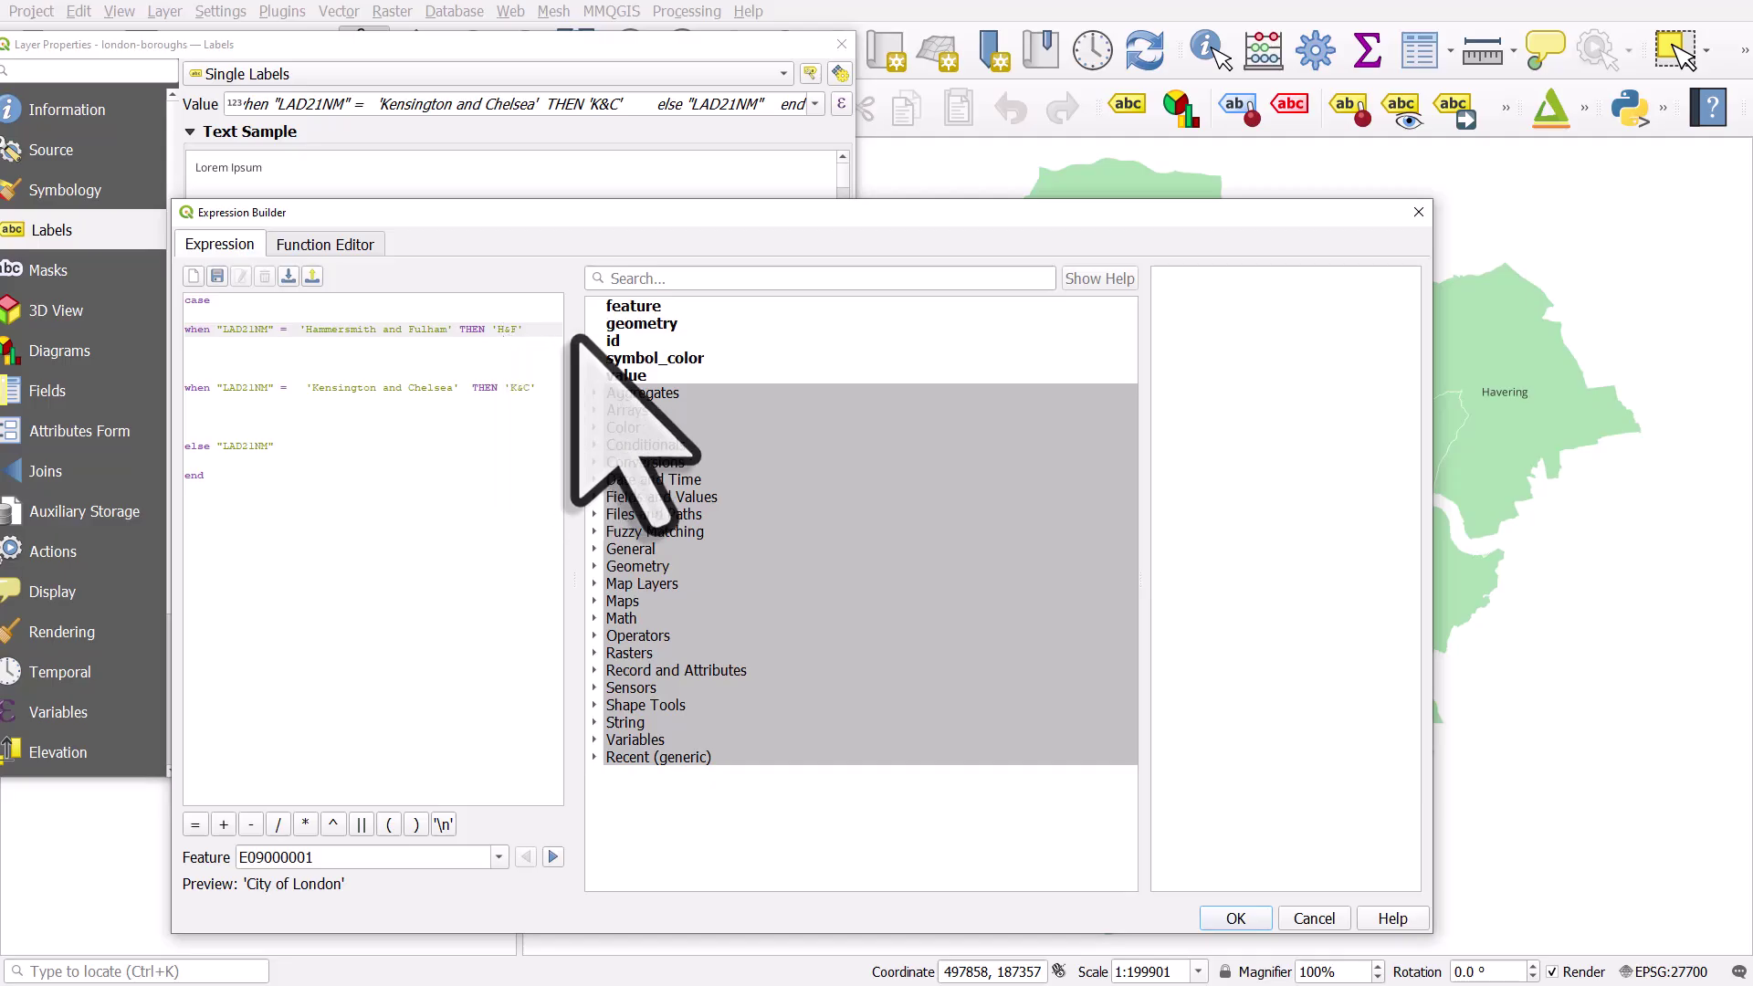
pyautogui.write('am')
pyautogui.press('Right')
pyautogui.press('Right')
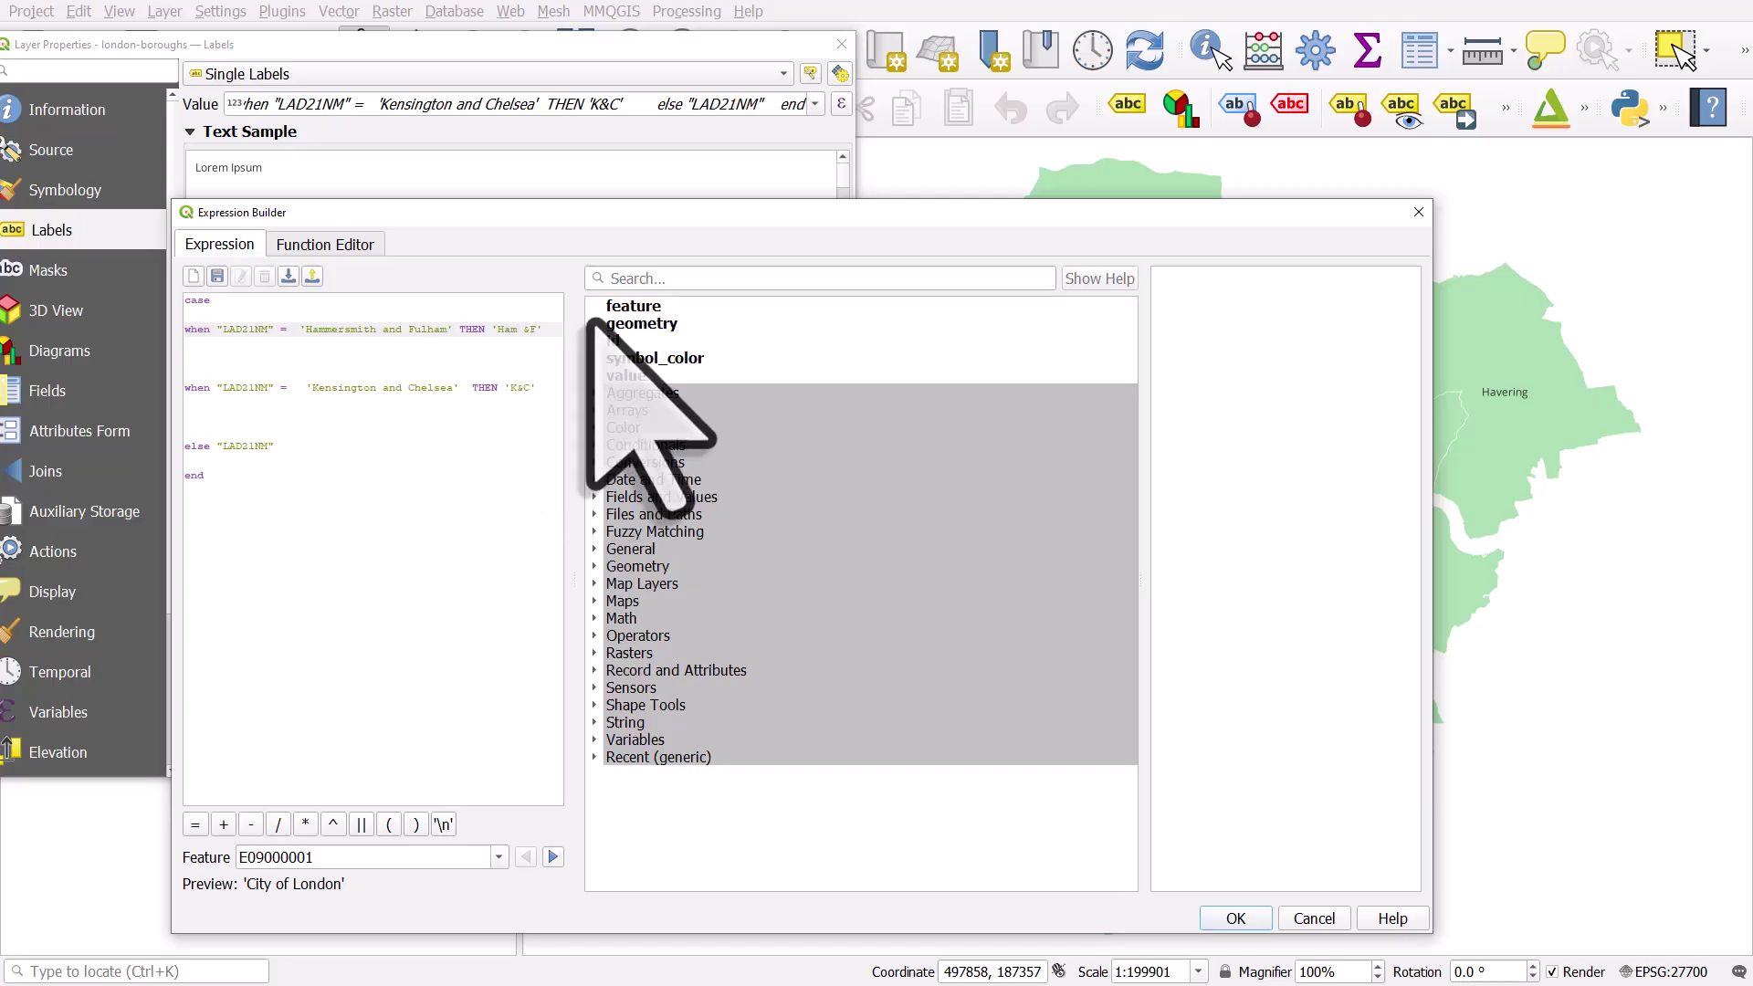
pyautogui.write('Ful')
# Step: Change the text returned for Kensington and Chelsea to 'Ken & Chel' and apply the expression to the labels
pyautogui.press('Down')
pyautogui.press('Down')
pyautogui.press('Down')
pyautogui.press('Down')
pyautogui.press('BackSpace')
pyautogui.press('BackSpace')
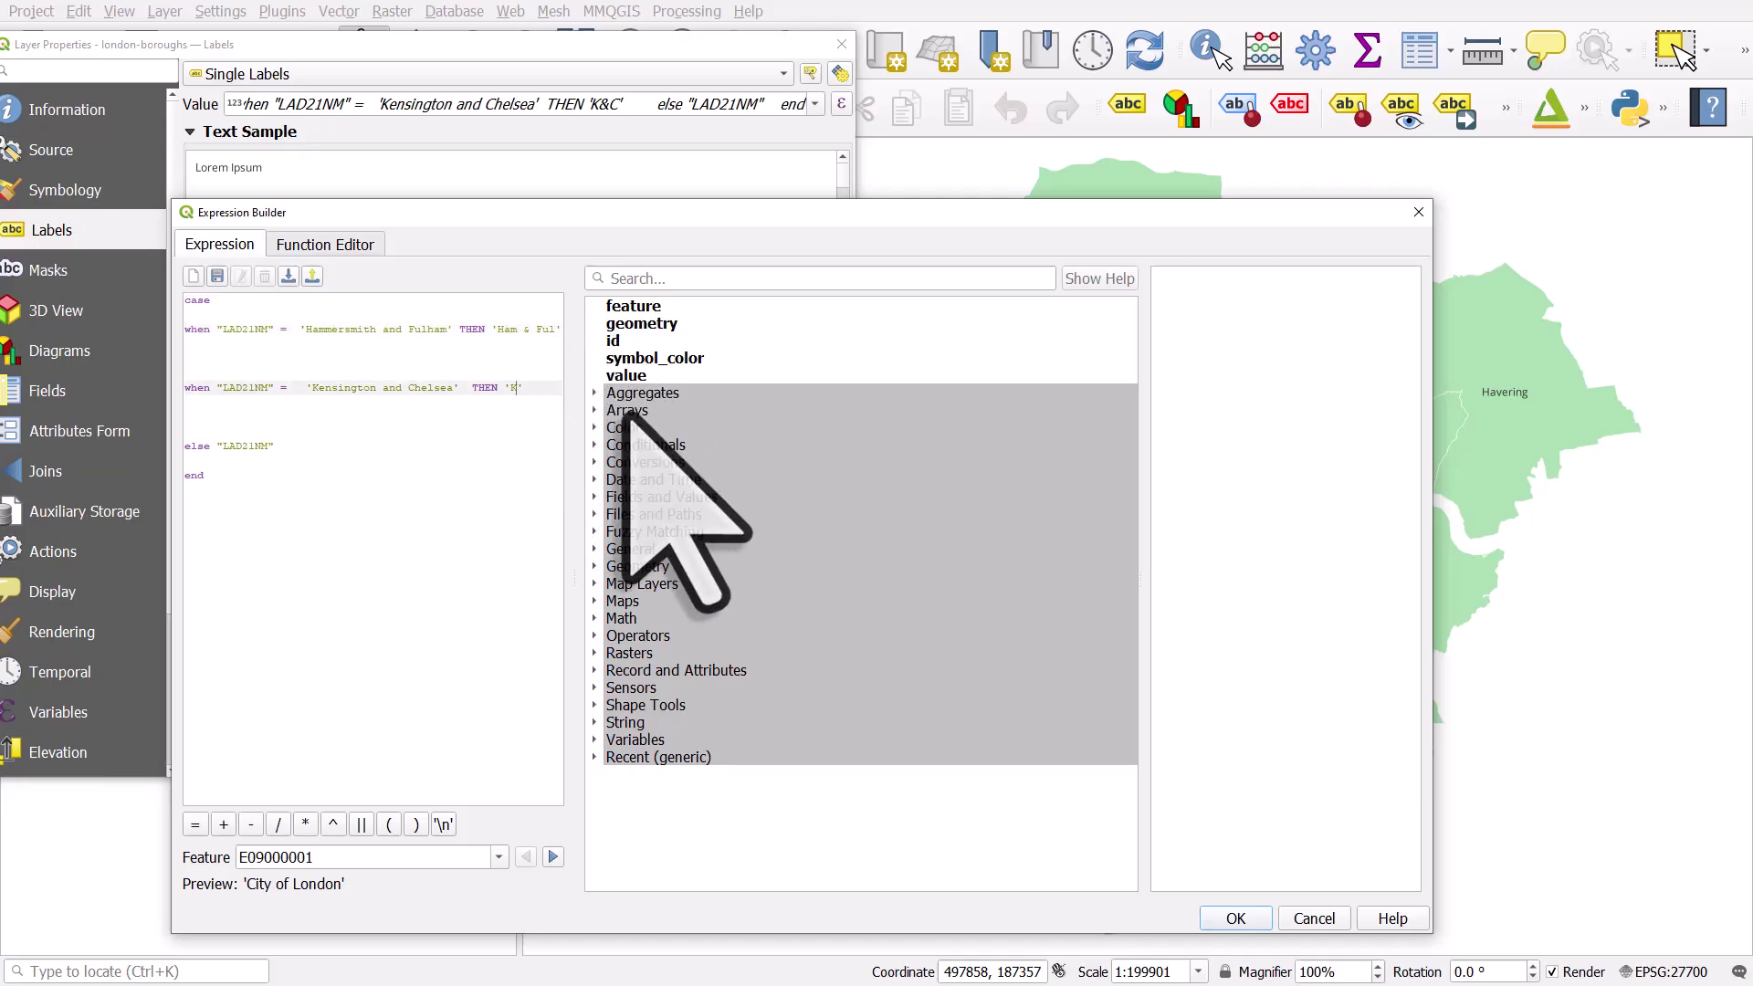
pyautogui.write('en & Chel')
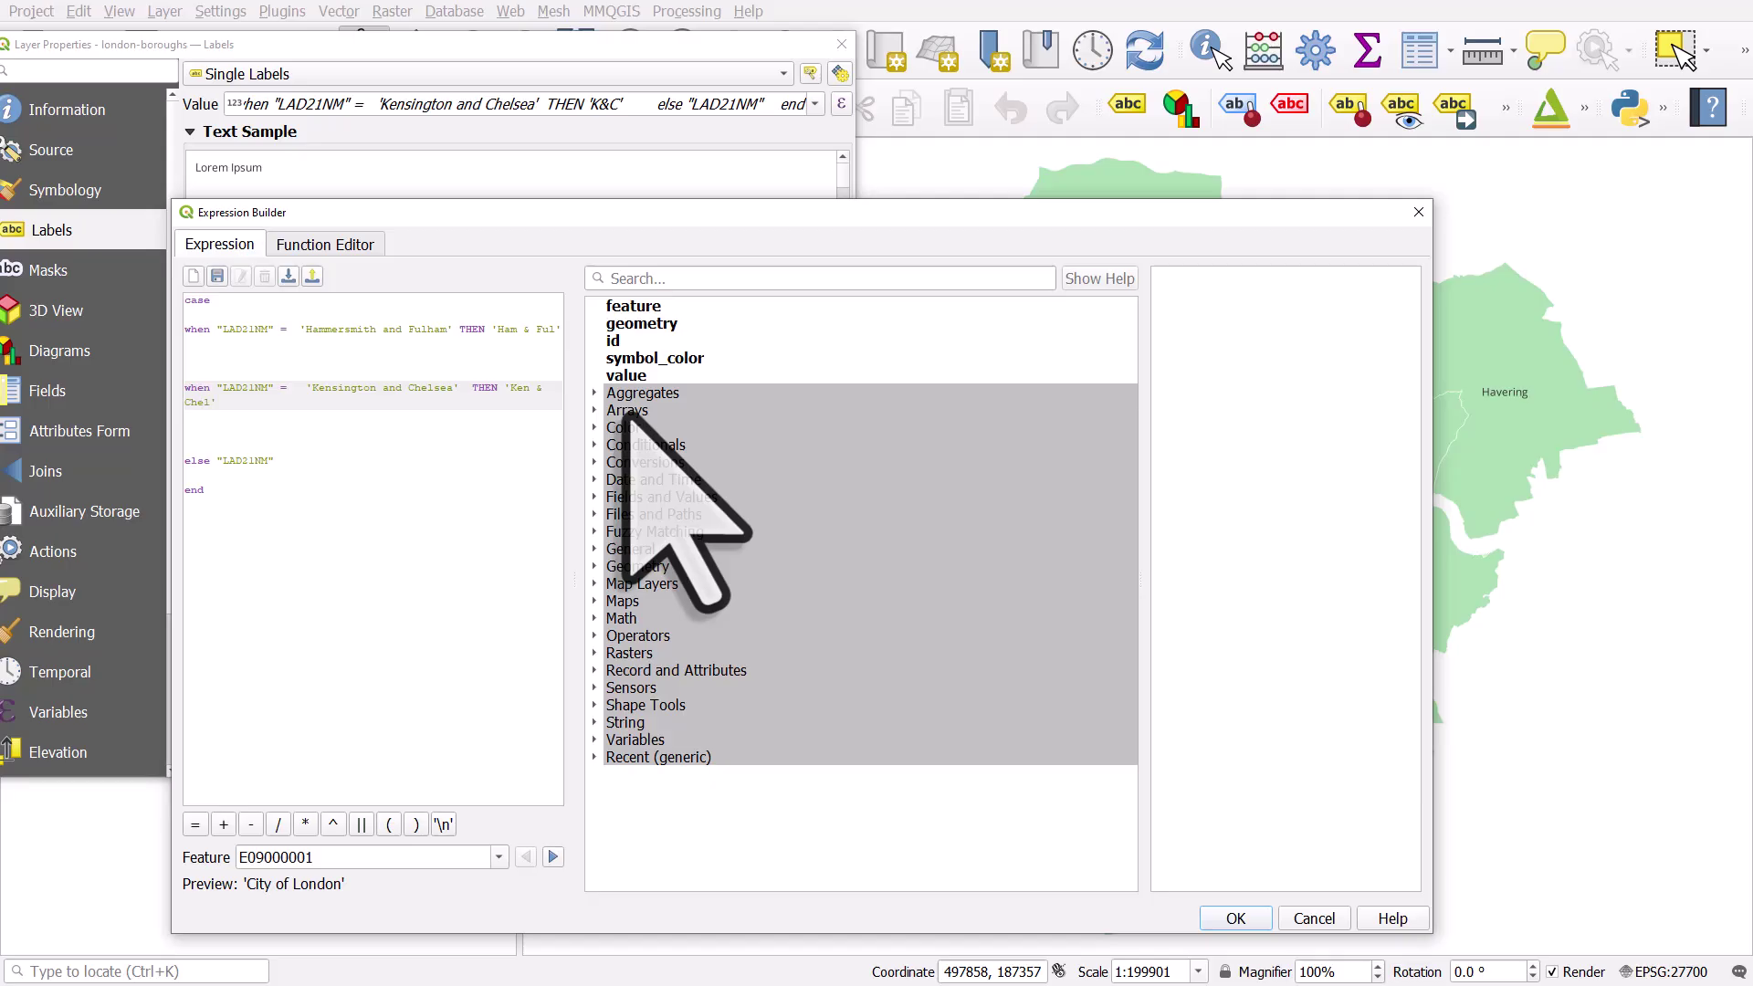
pyautogui.click(1235, 919)
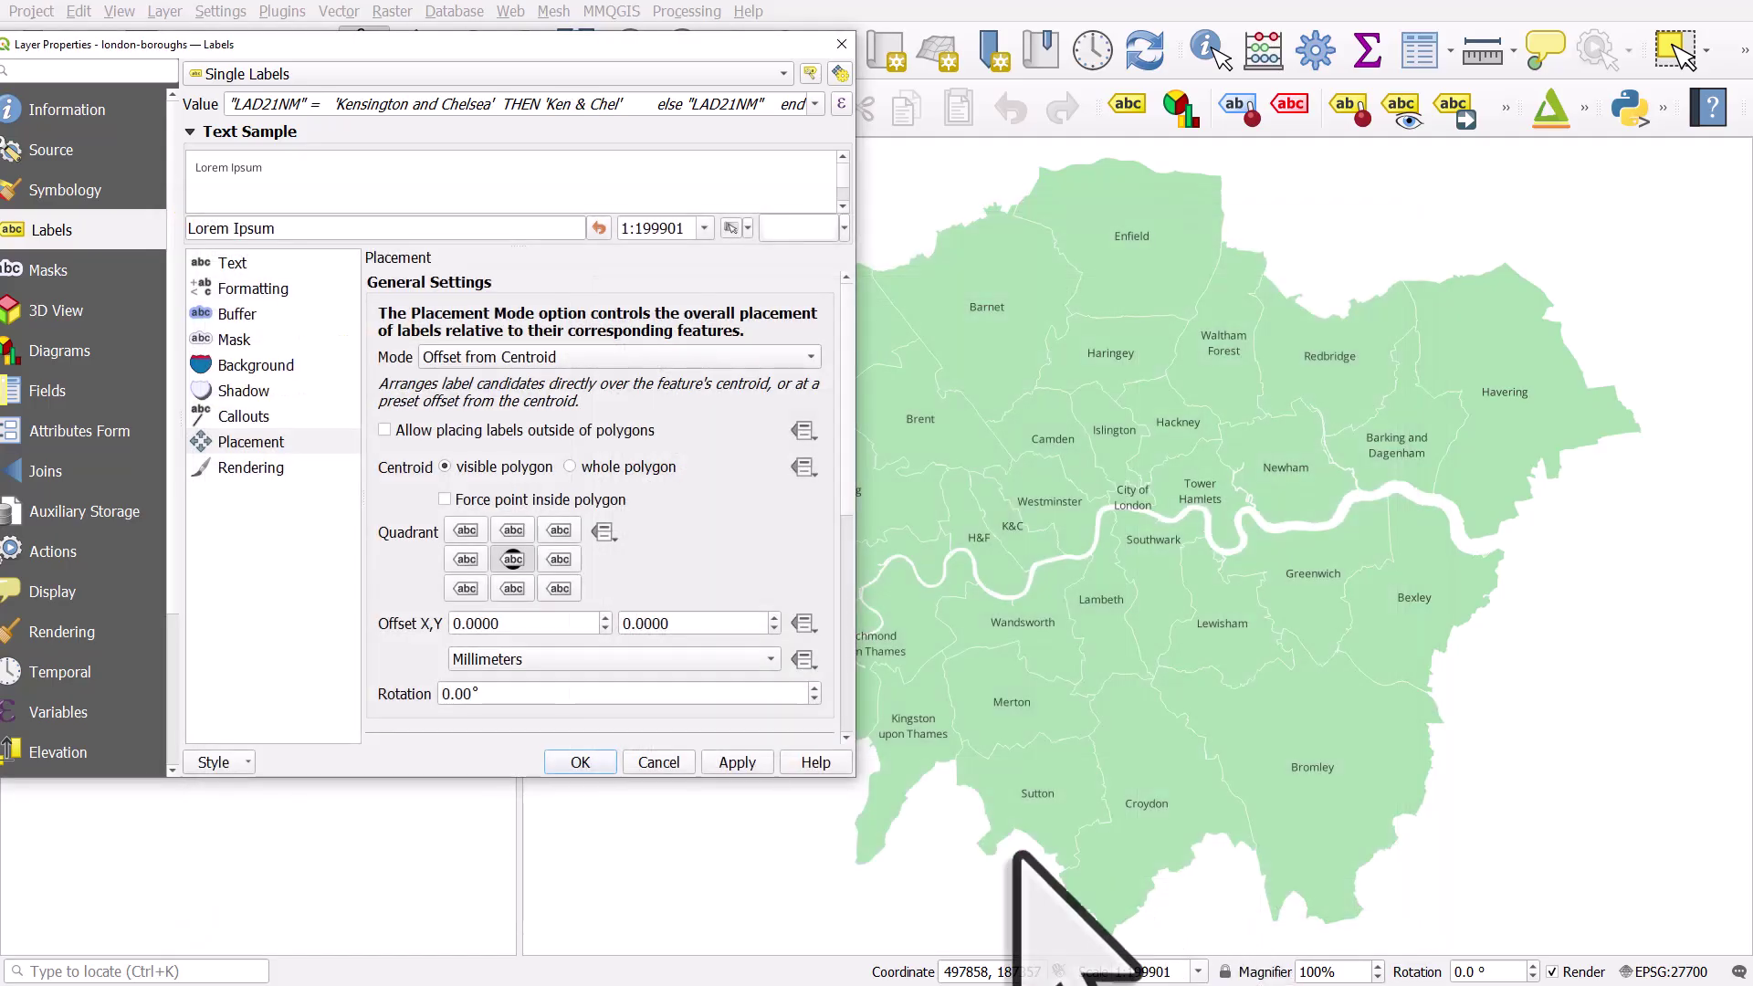
pyautogui.click(747, 762)
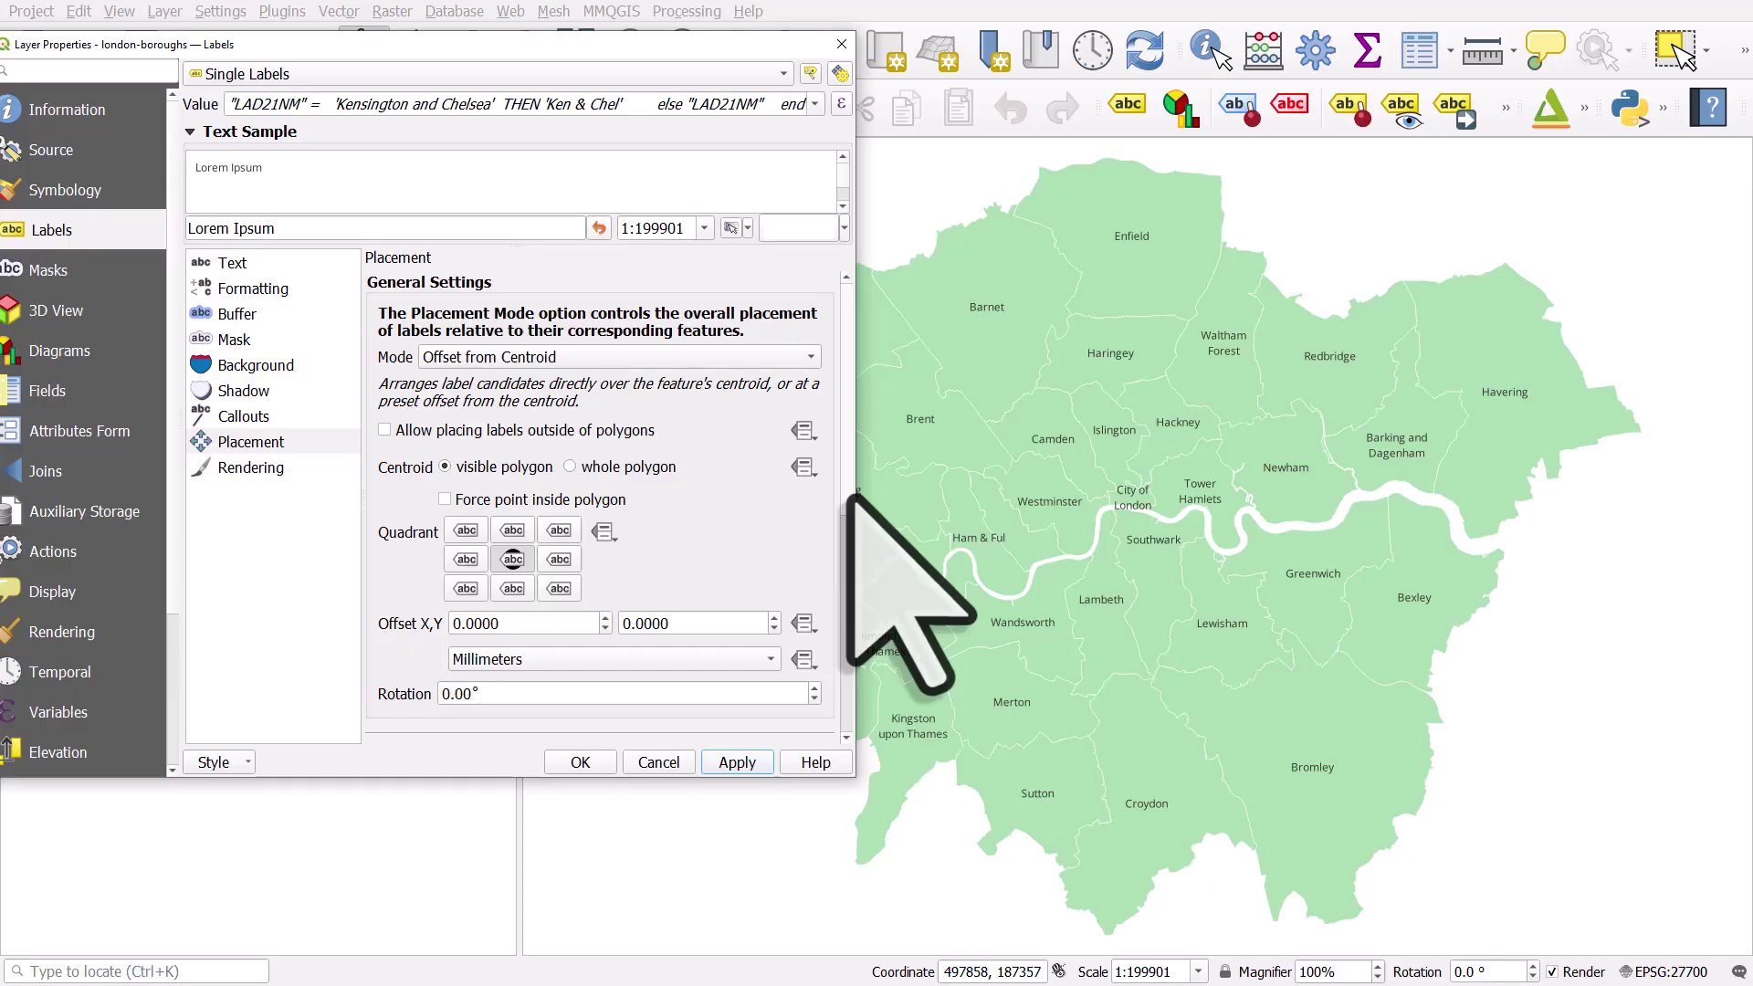
# Step: Try wrapping the labels on the & character, apply it to the map, and clear the wrap character again
pyautogui.click(248, 290)
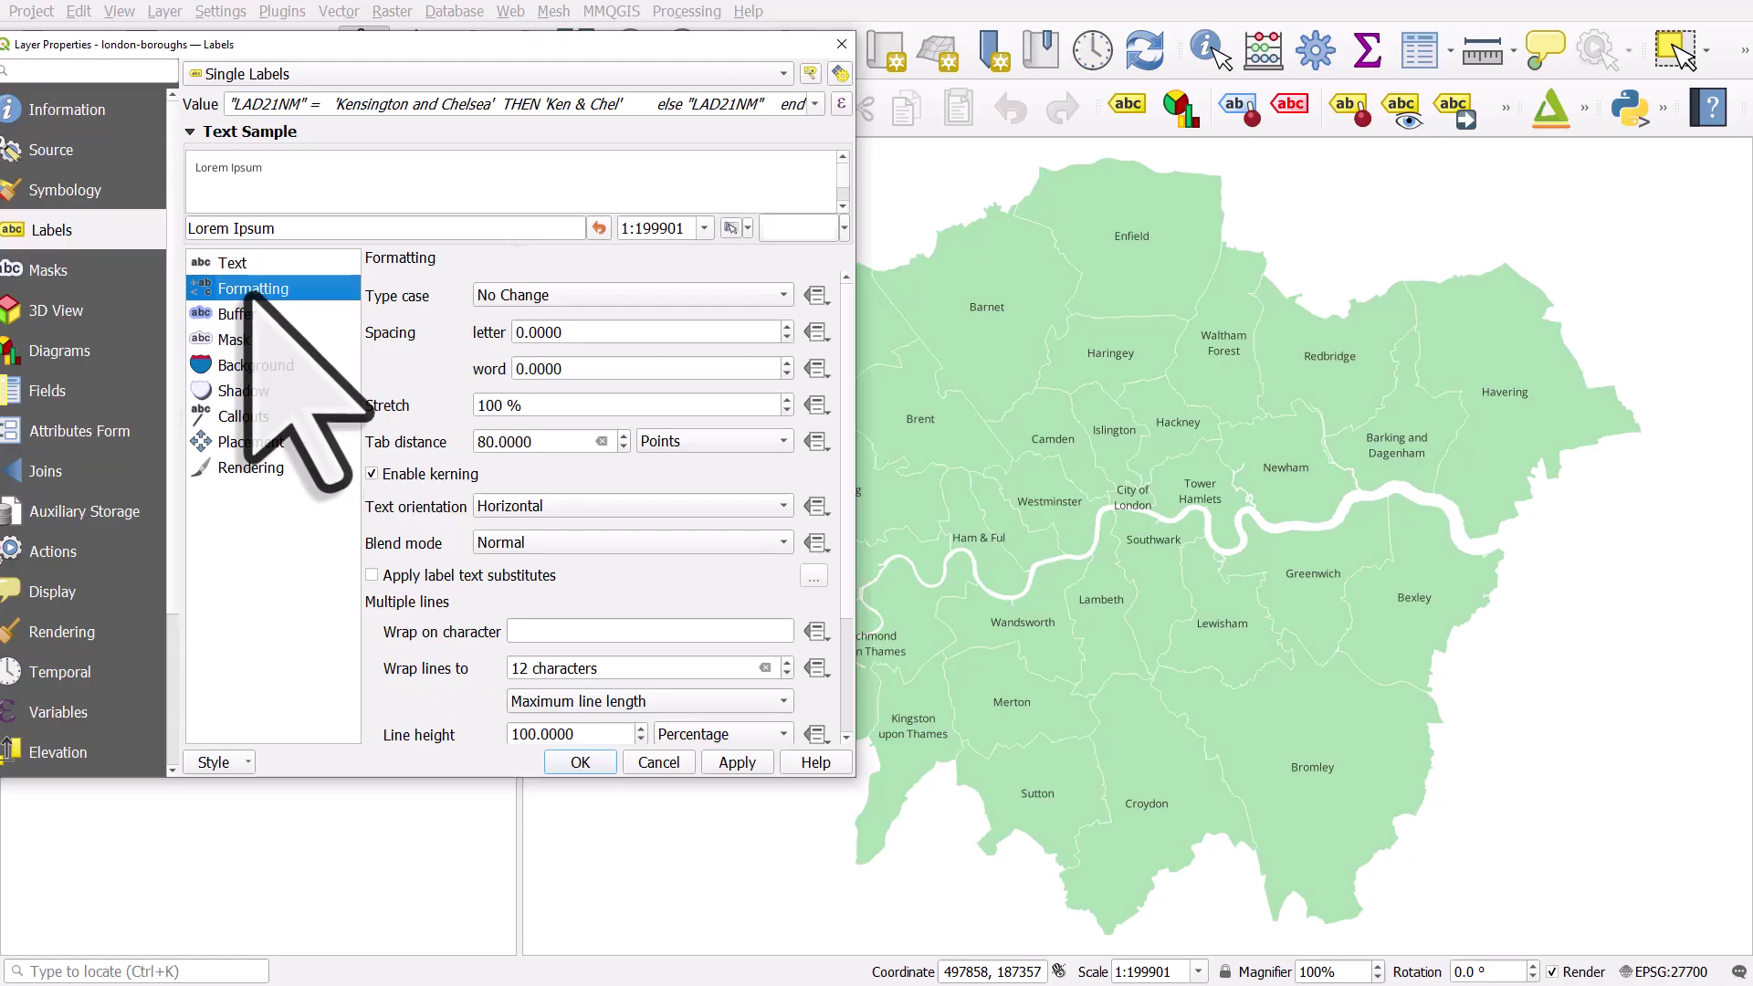
pyautogui.click(545, 631)
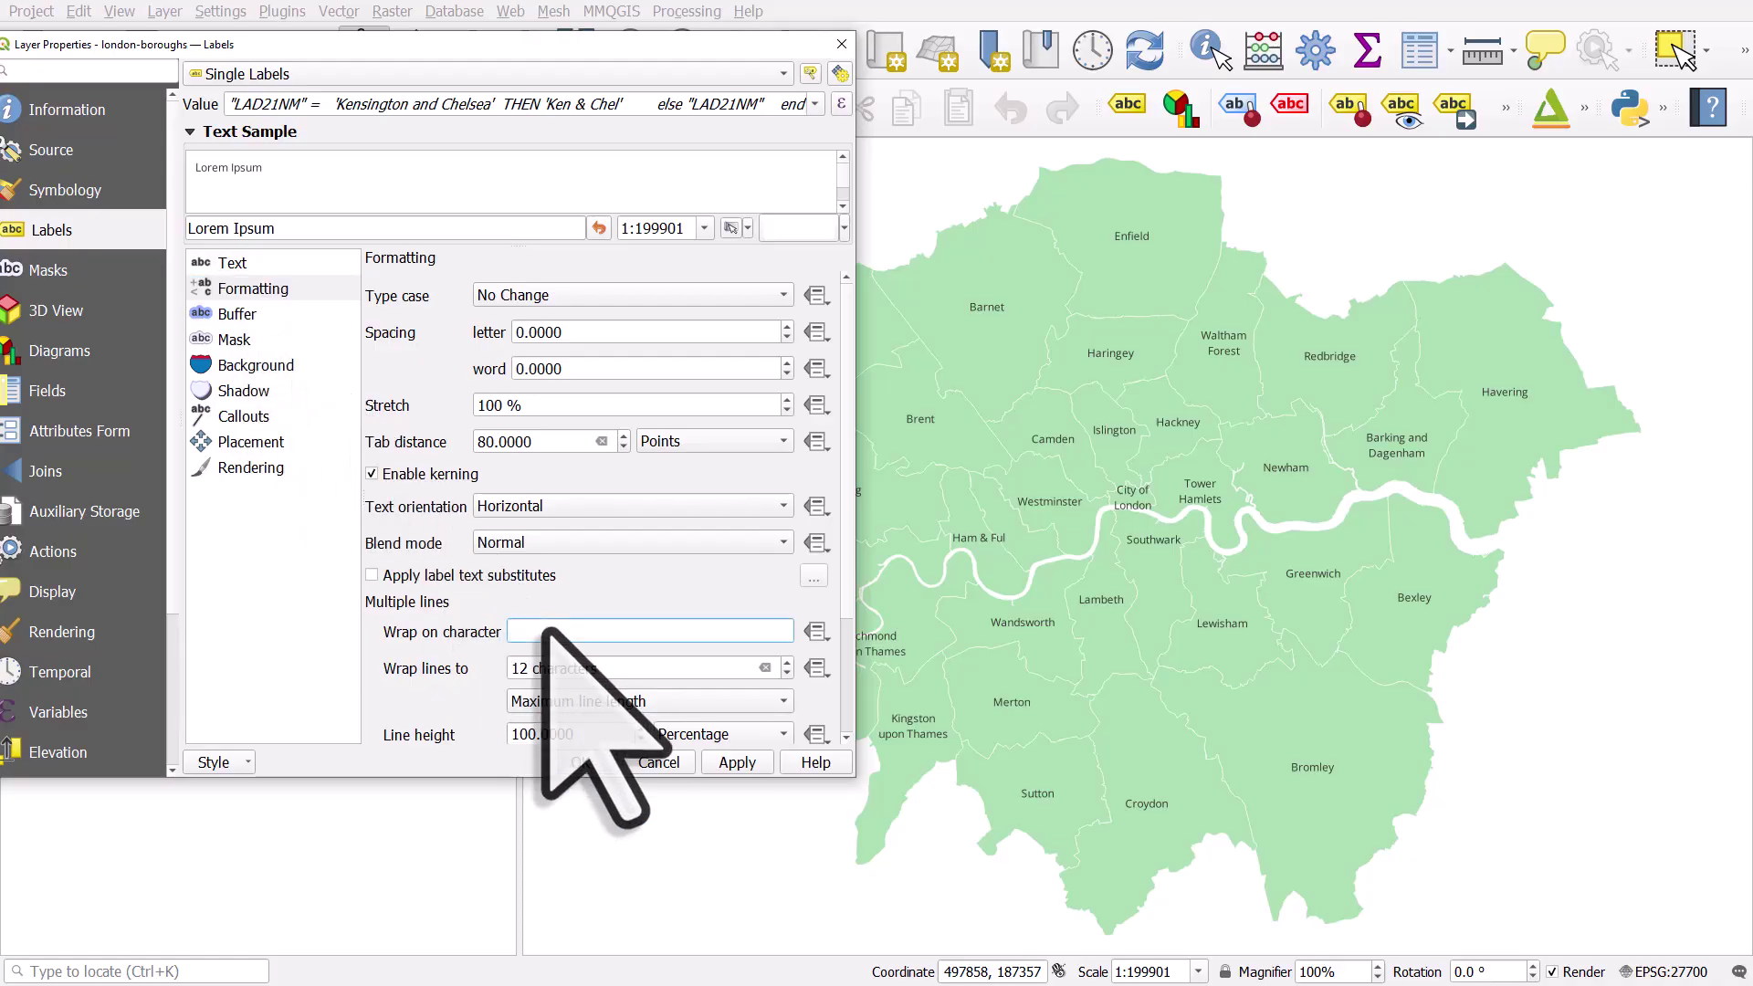
pyautogui.write('&')
pyautogui.click(726, 762)
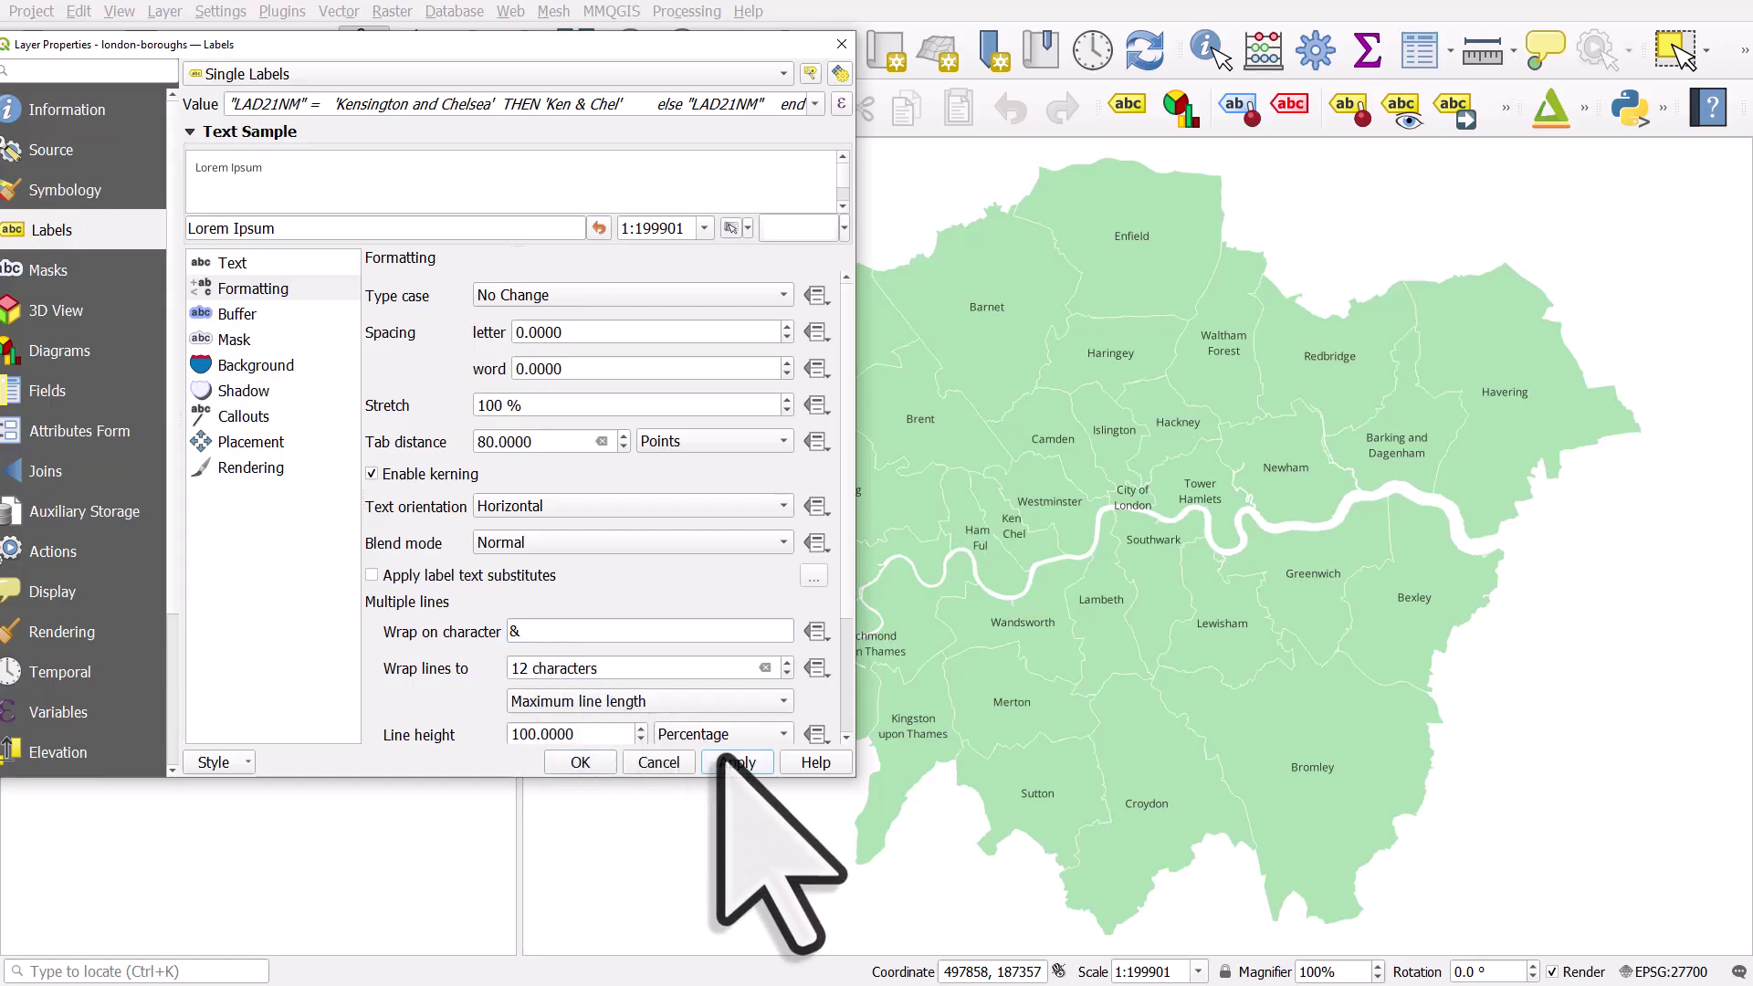
pyautogui.doubleClick(550, 632)
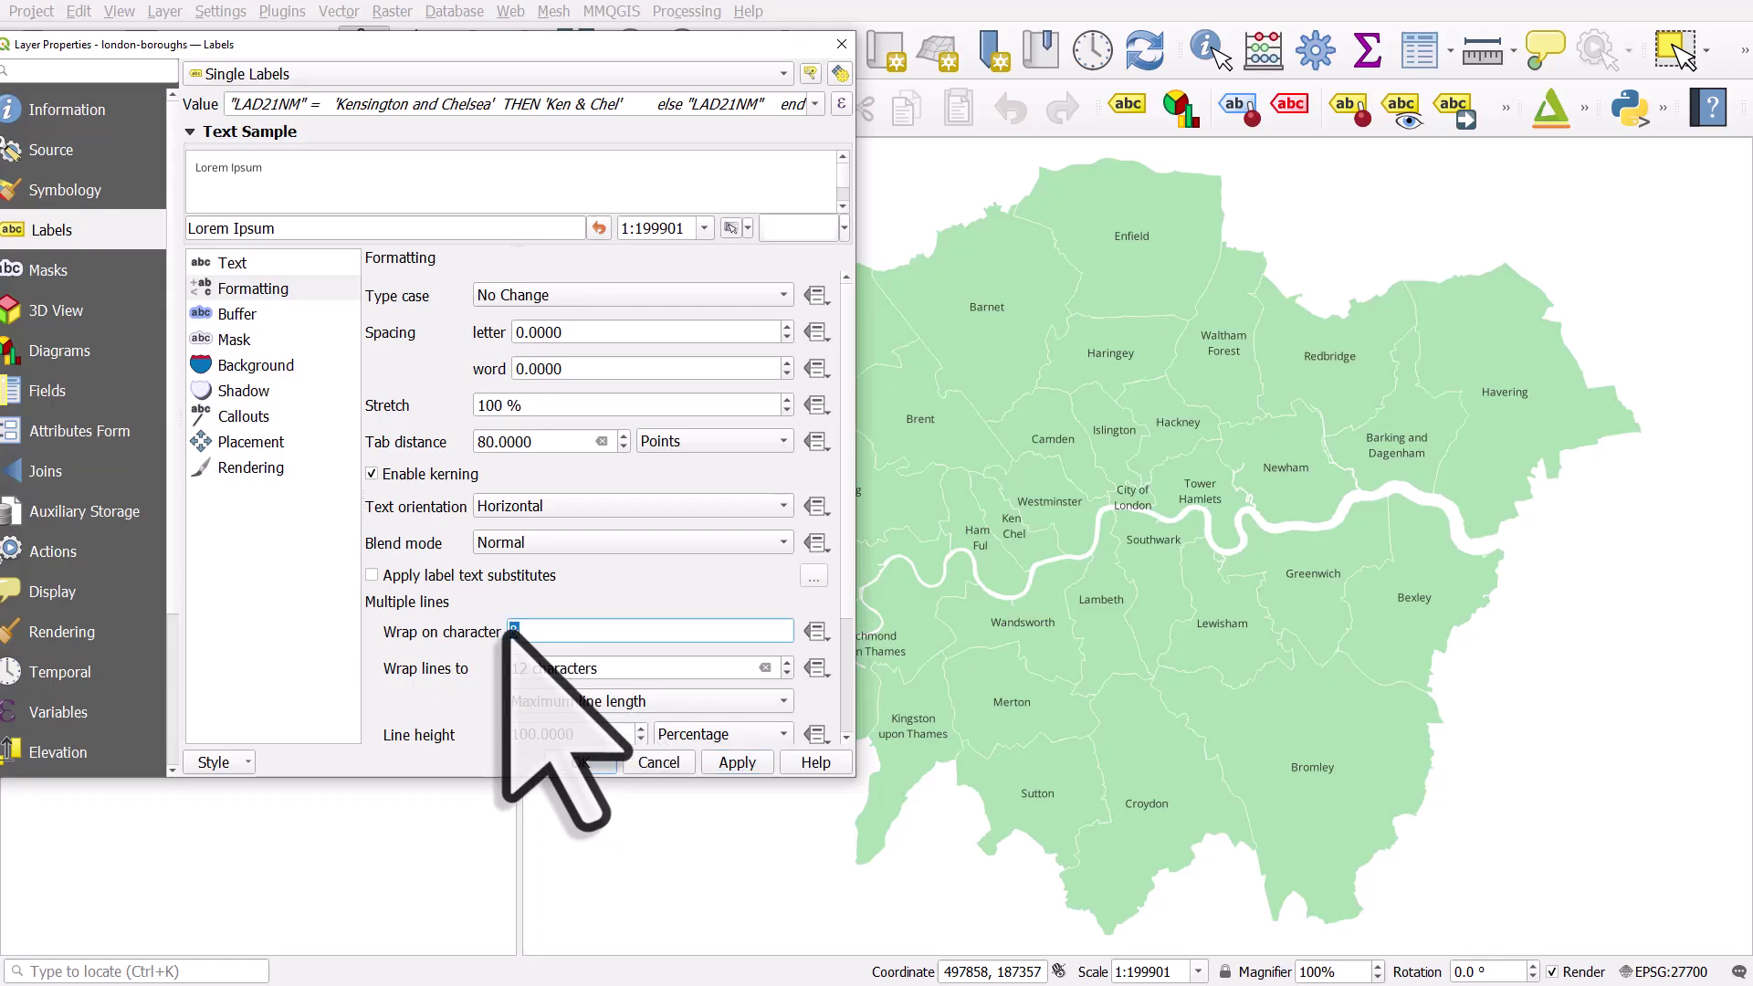
pyautogui.press('BackSpace')
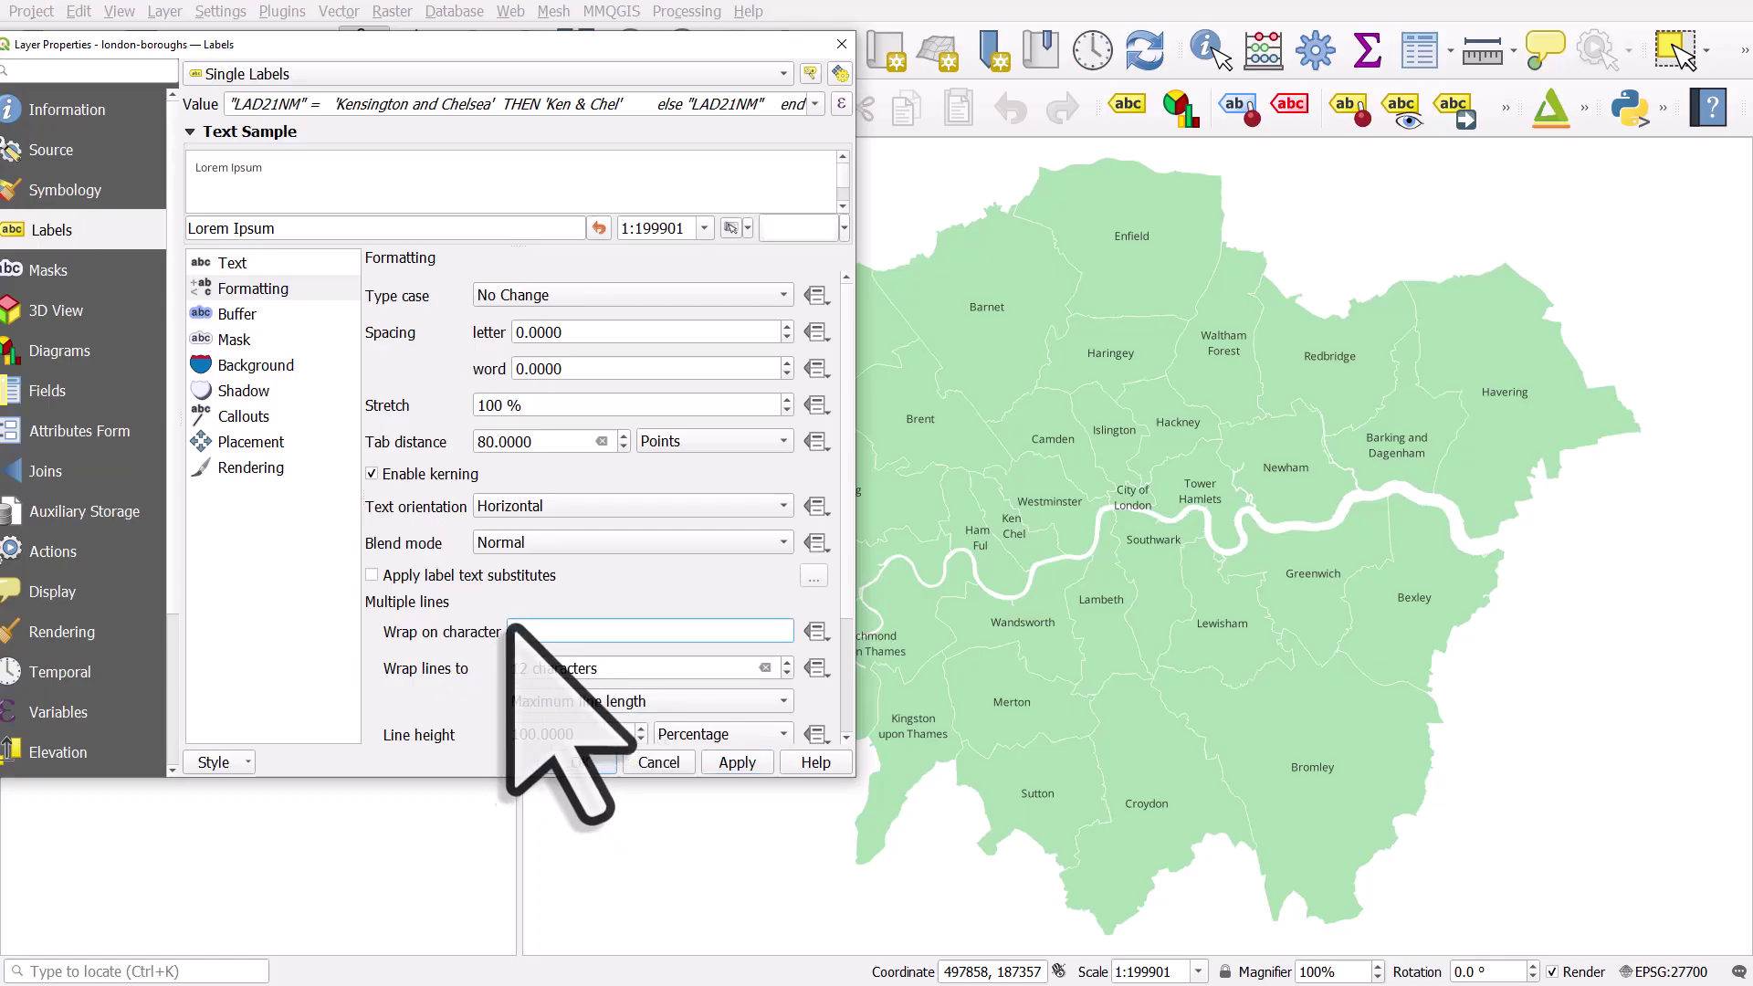
# Step: Change the returned texts in the label expression back to 'H&F' and 'K&C' and apply the labels
pyautogui.click(840, 103)
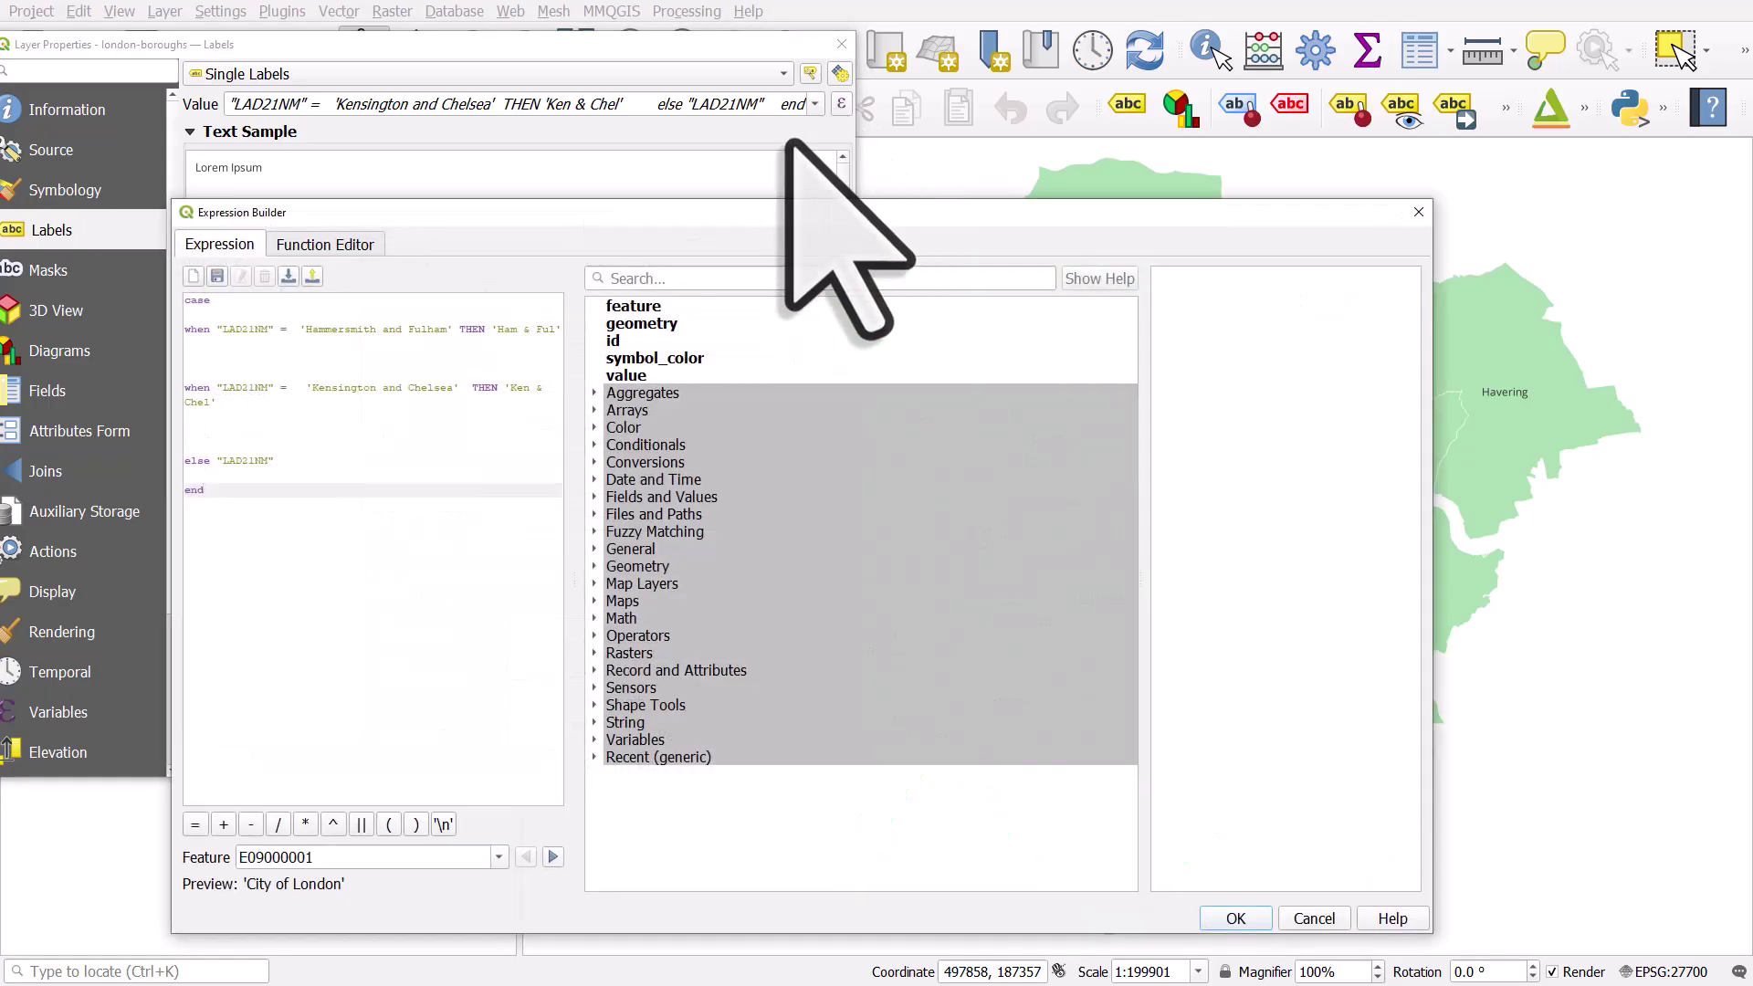
pyautogui.moveTo(554, 330); pyautogui.dragTo(504, 331)
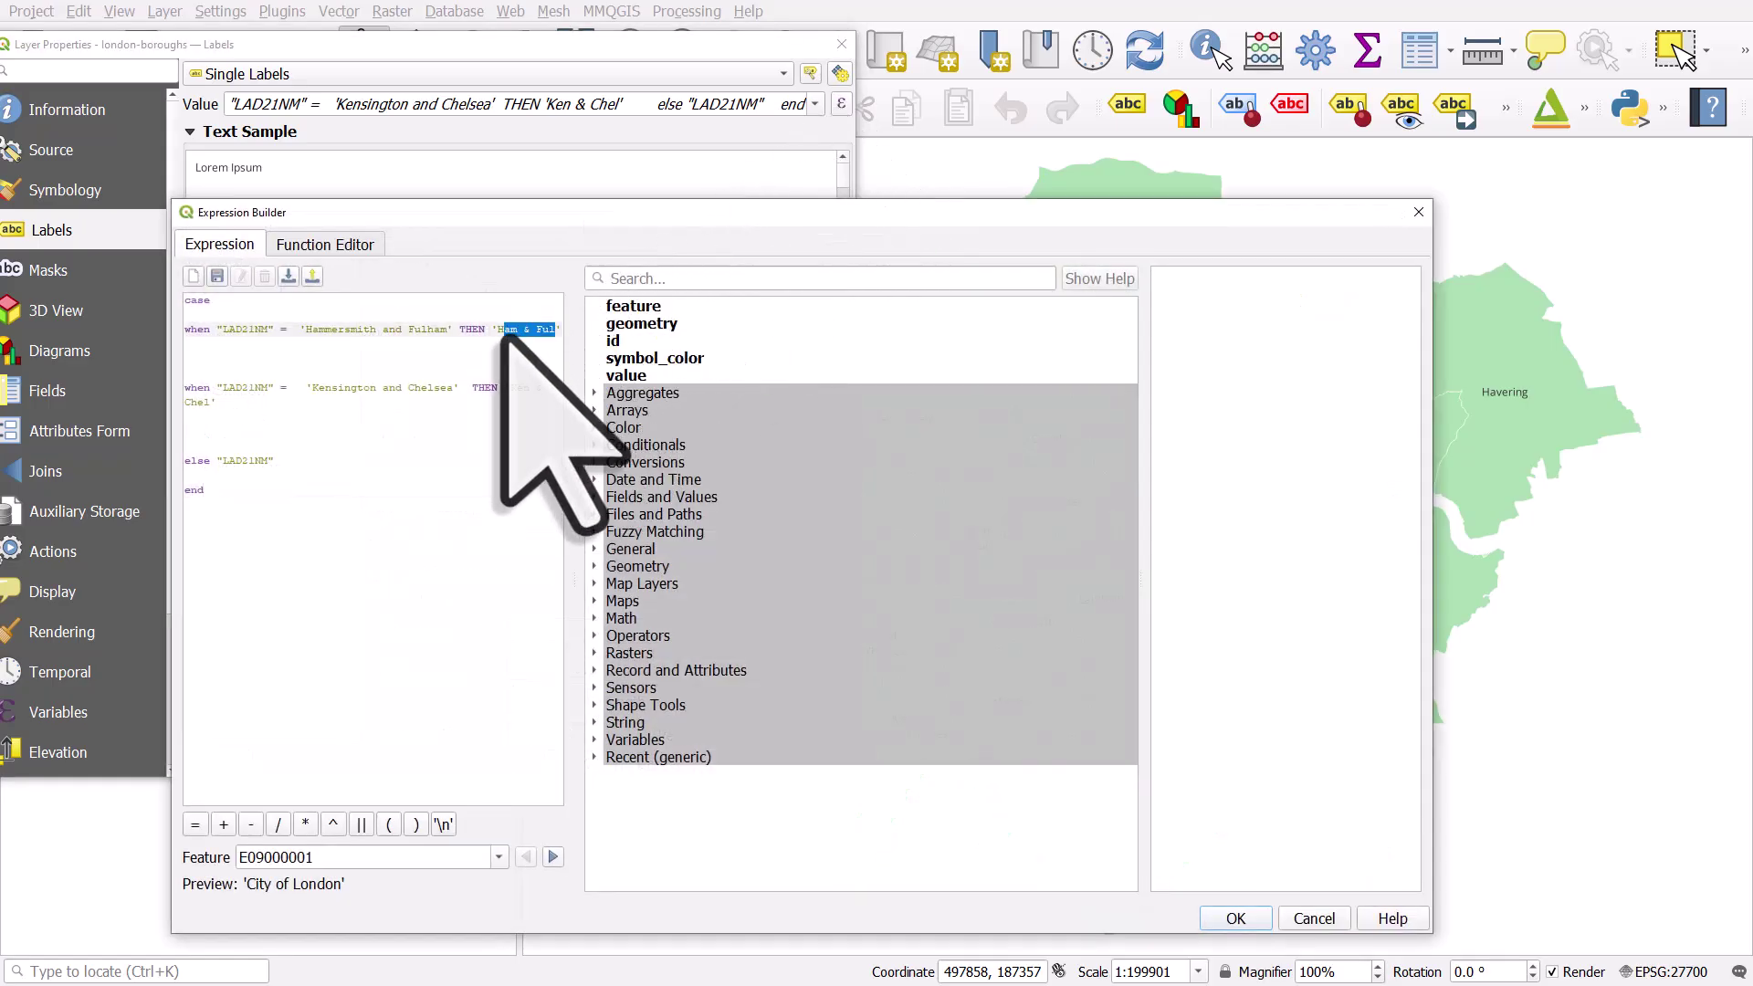
pyautogui.write('&F')
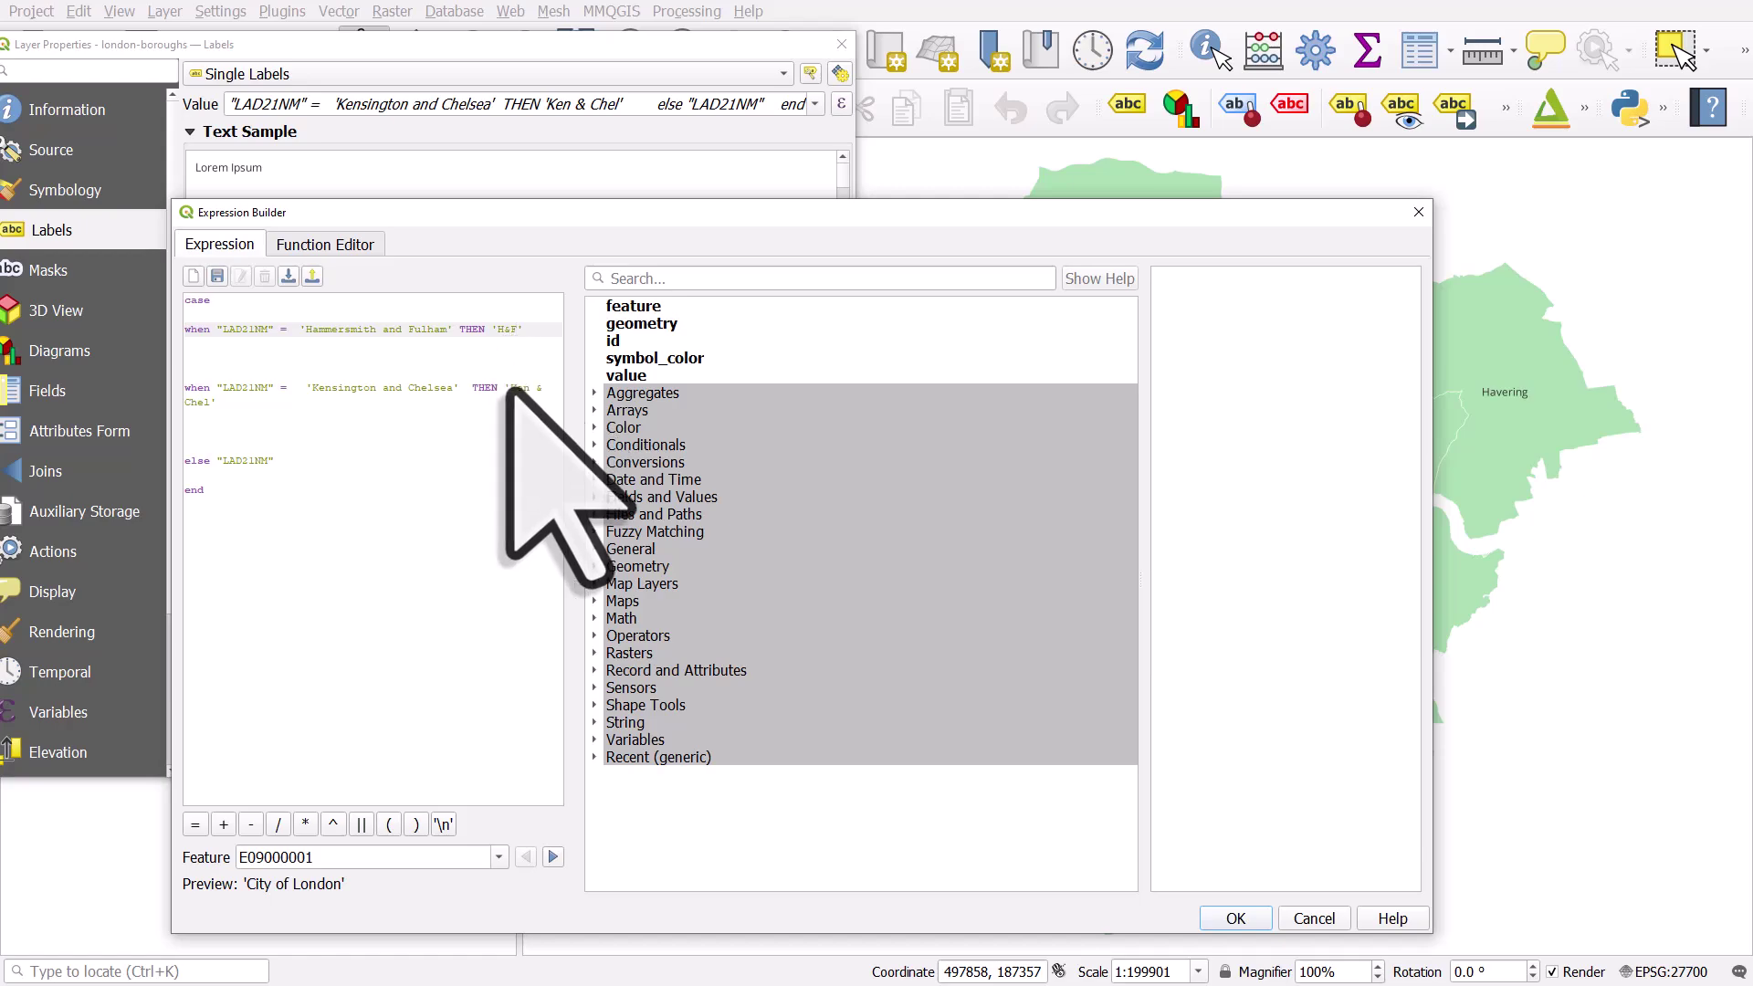
pyautogui.moveTo(508, 387); pyautogui.dragTo(205, 402)
pyautogui.write('K&C')
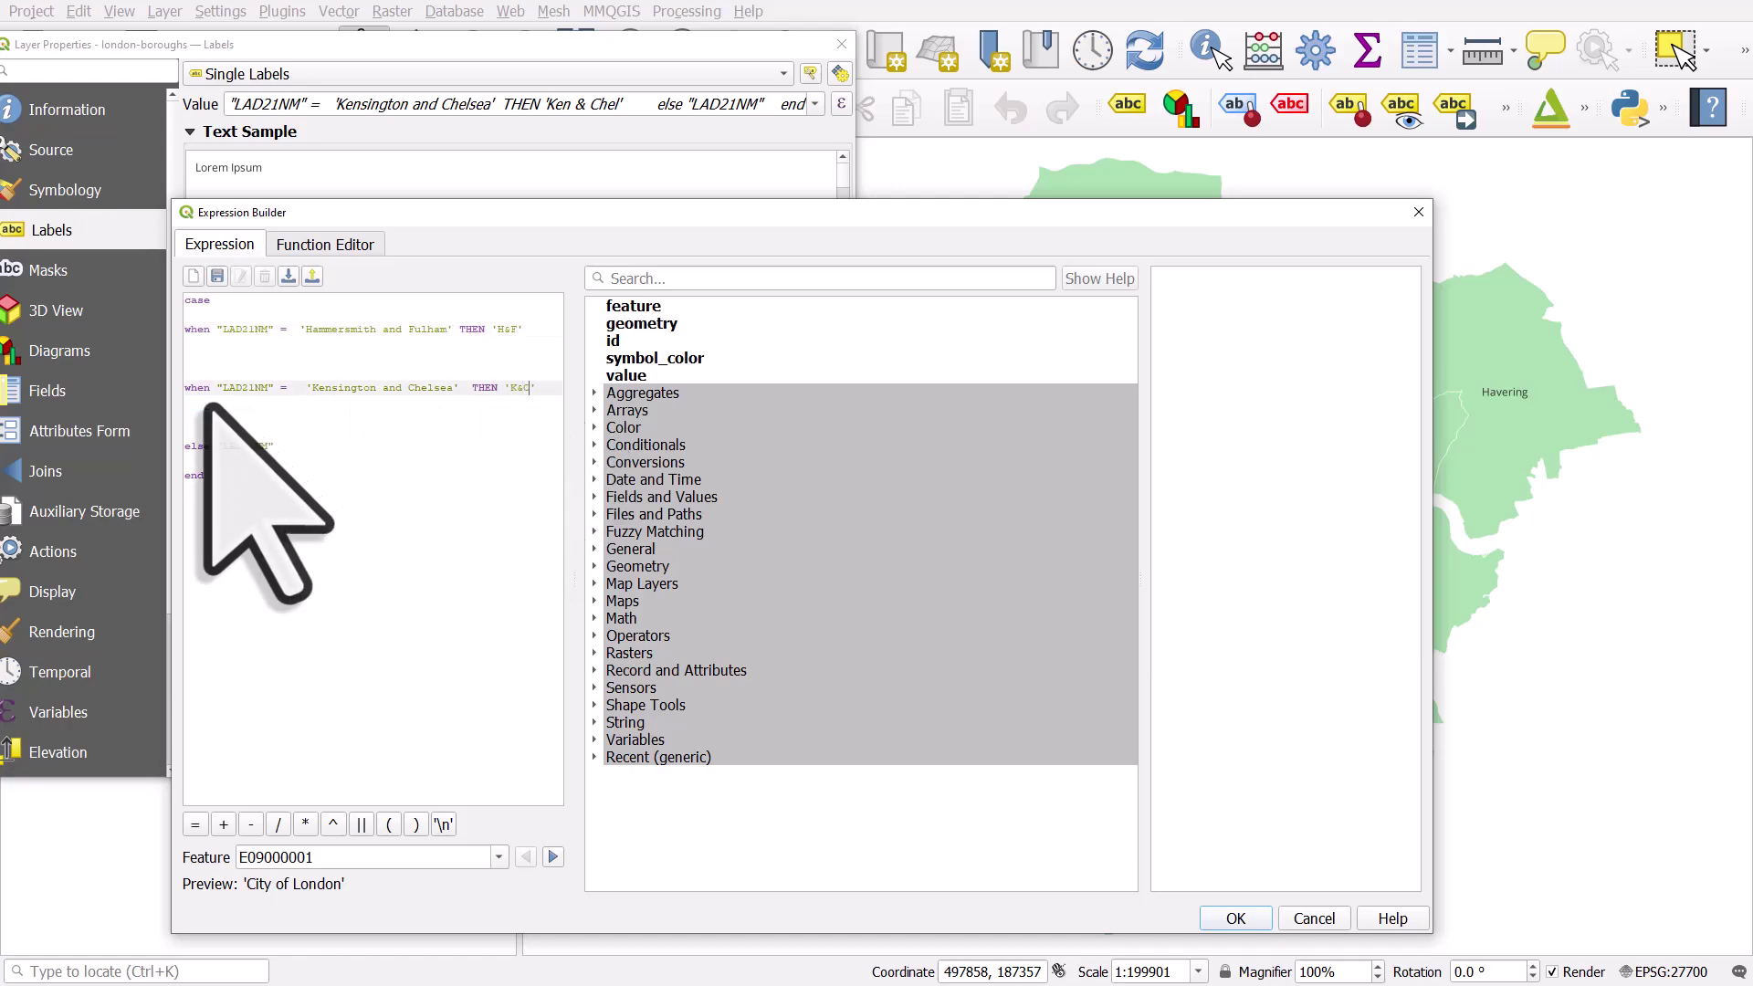
pyautogui.click(1235, 918)
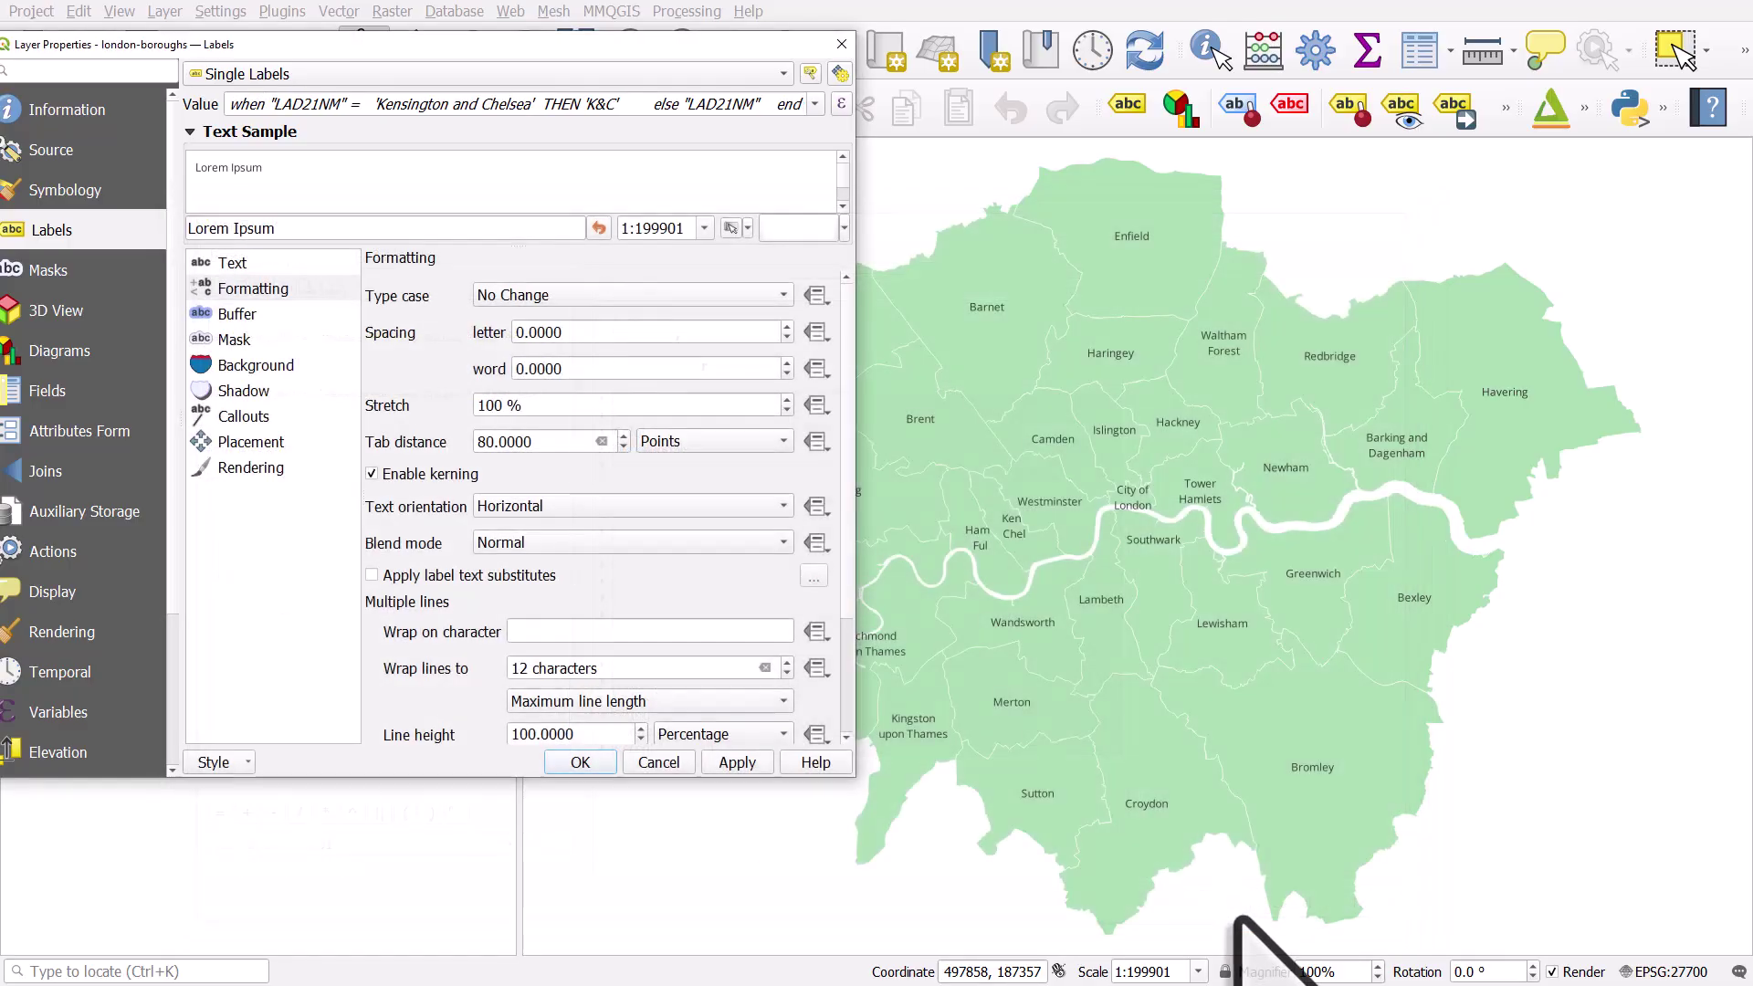
pyautogui.click(738, 763)
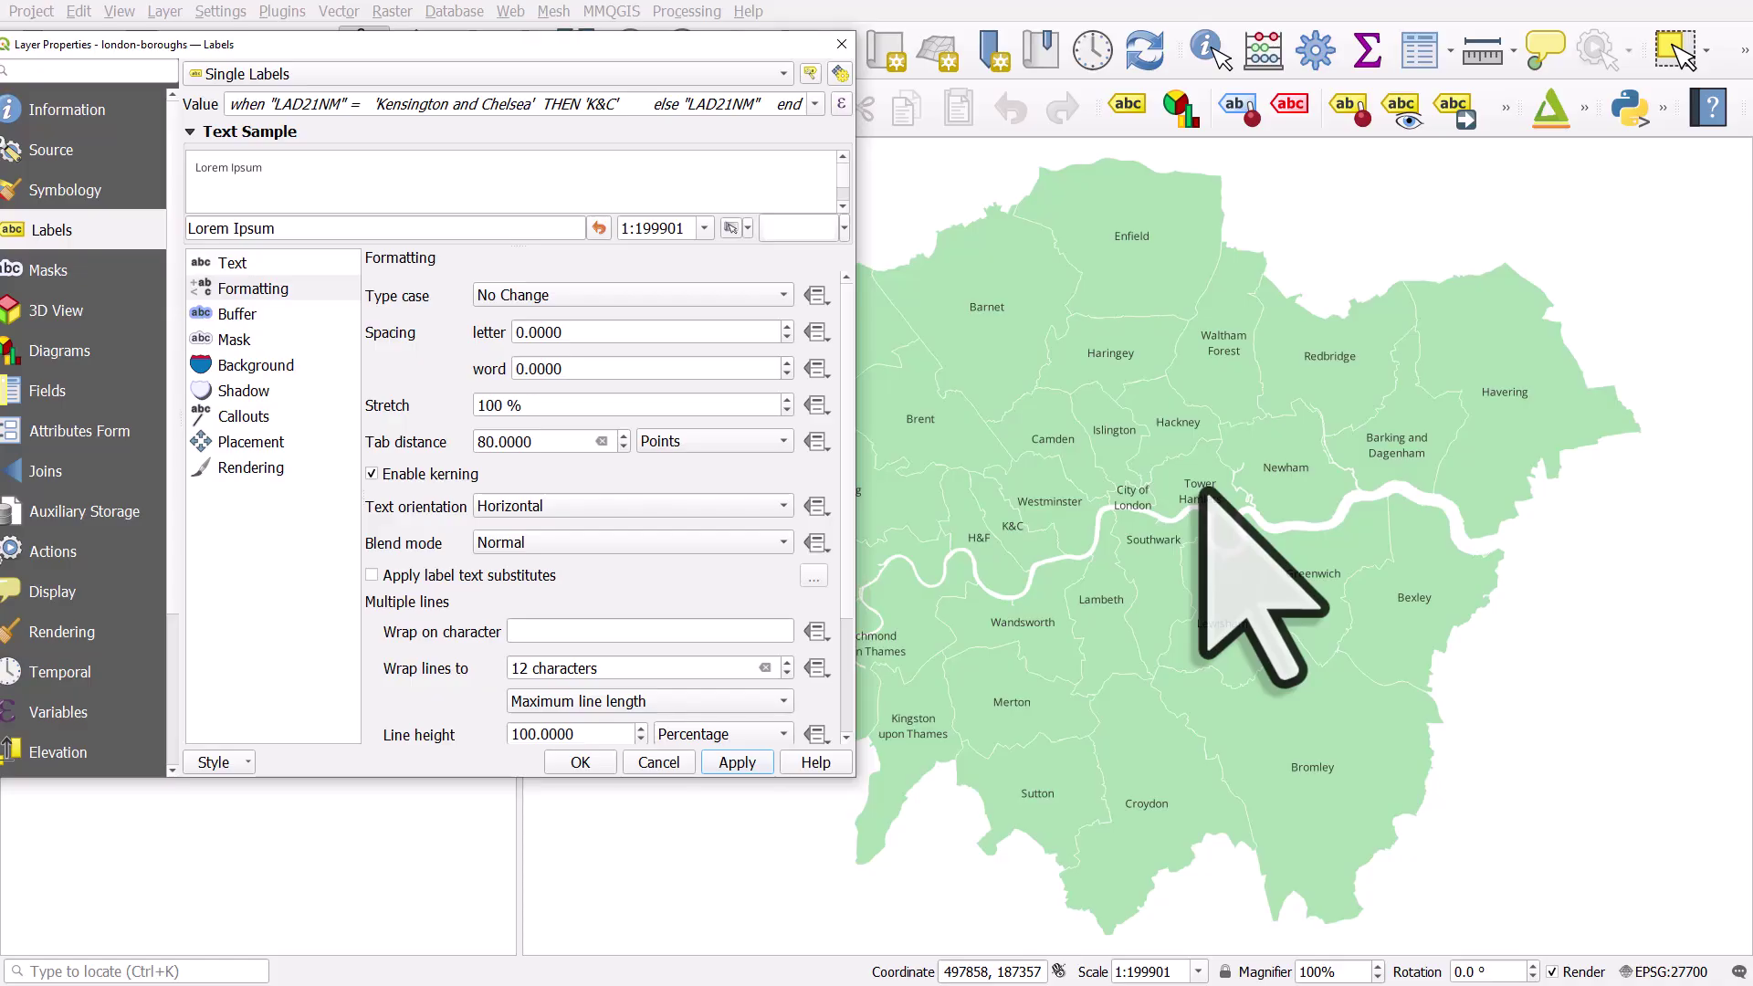
# Step: Duplicate the Kensington and Chelsea when line in the label expression, separating the copy with an empty line
pyautogui.click(841, 104)
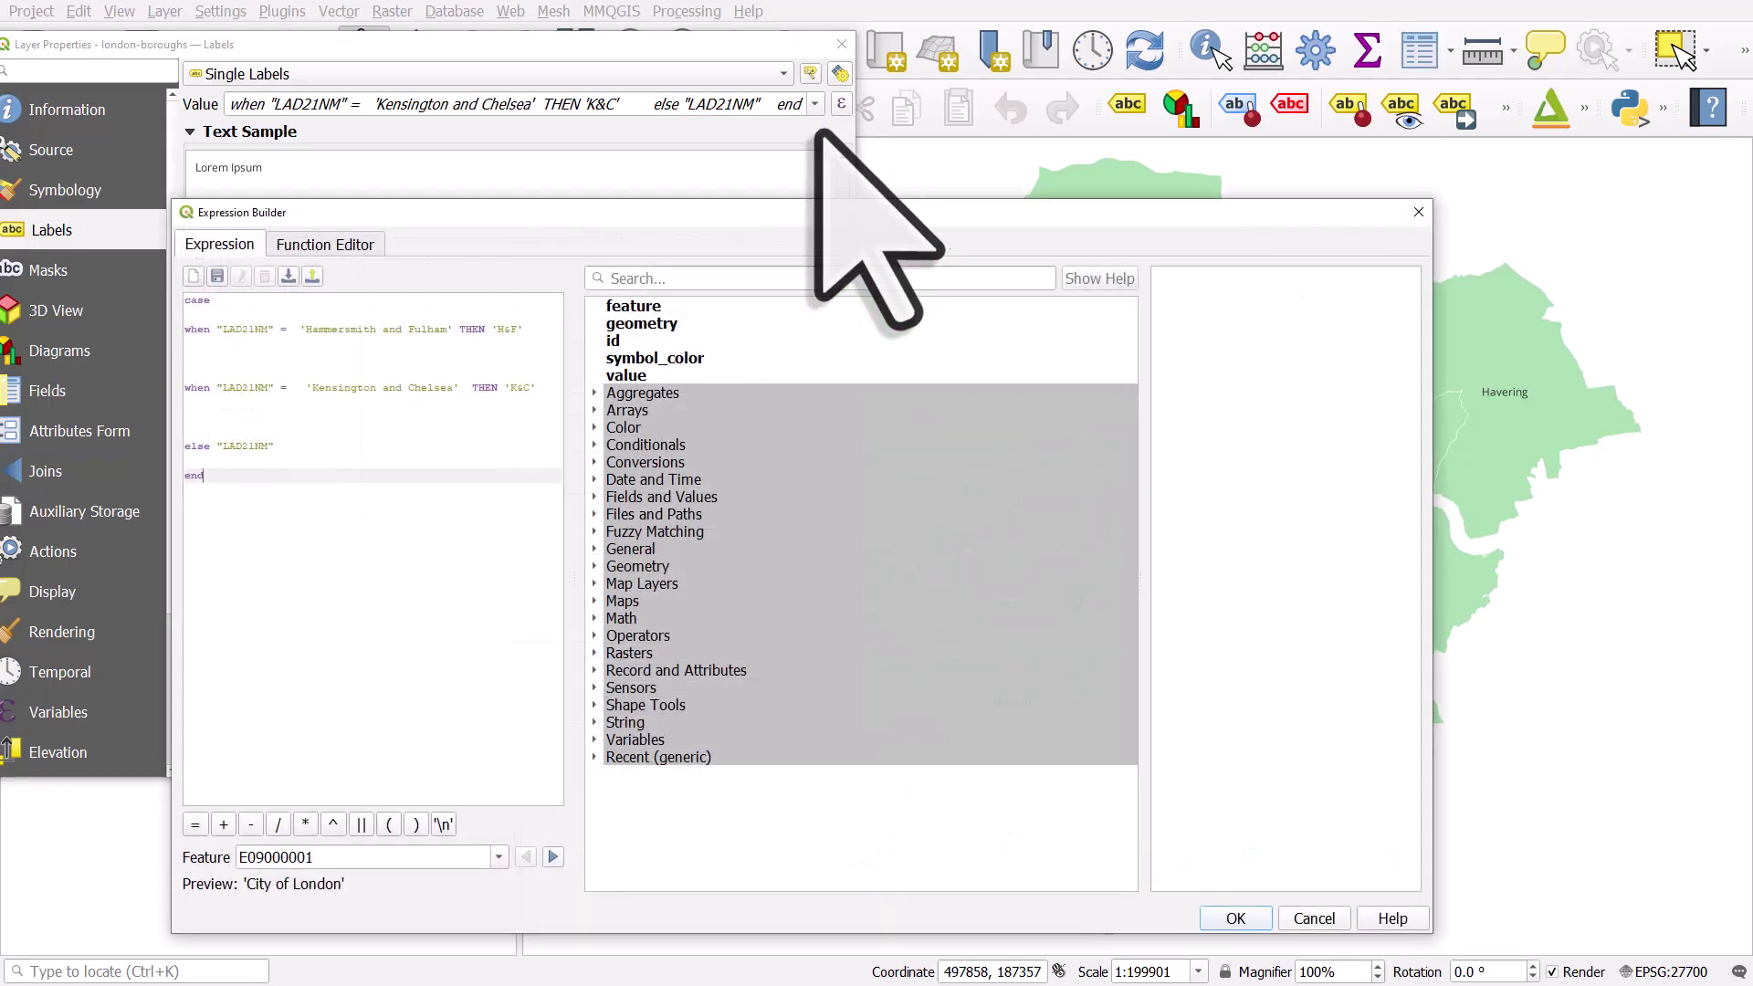
pyautogui.moveTo(536, 387); pyautogui.dragTo(161, 388)
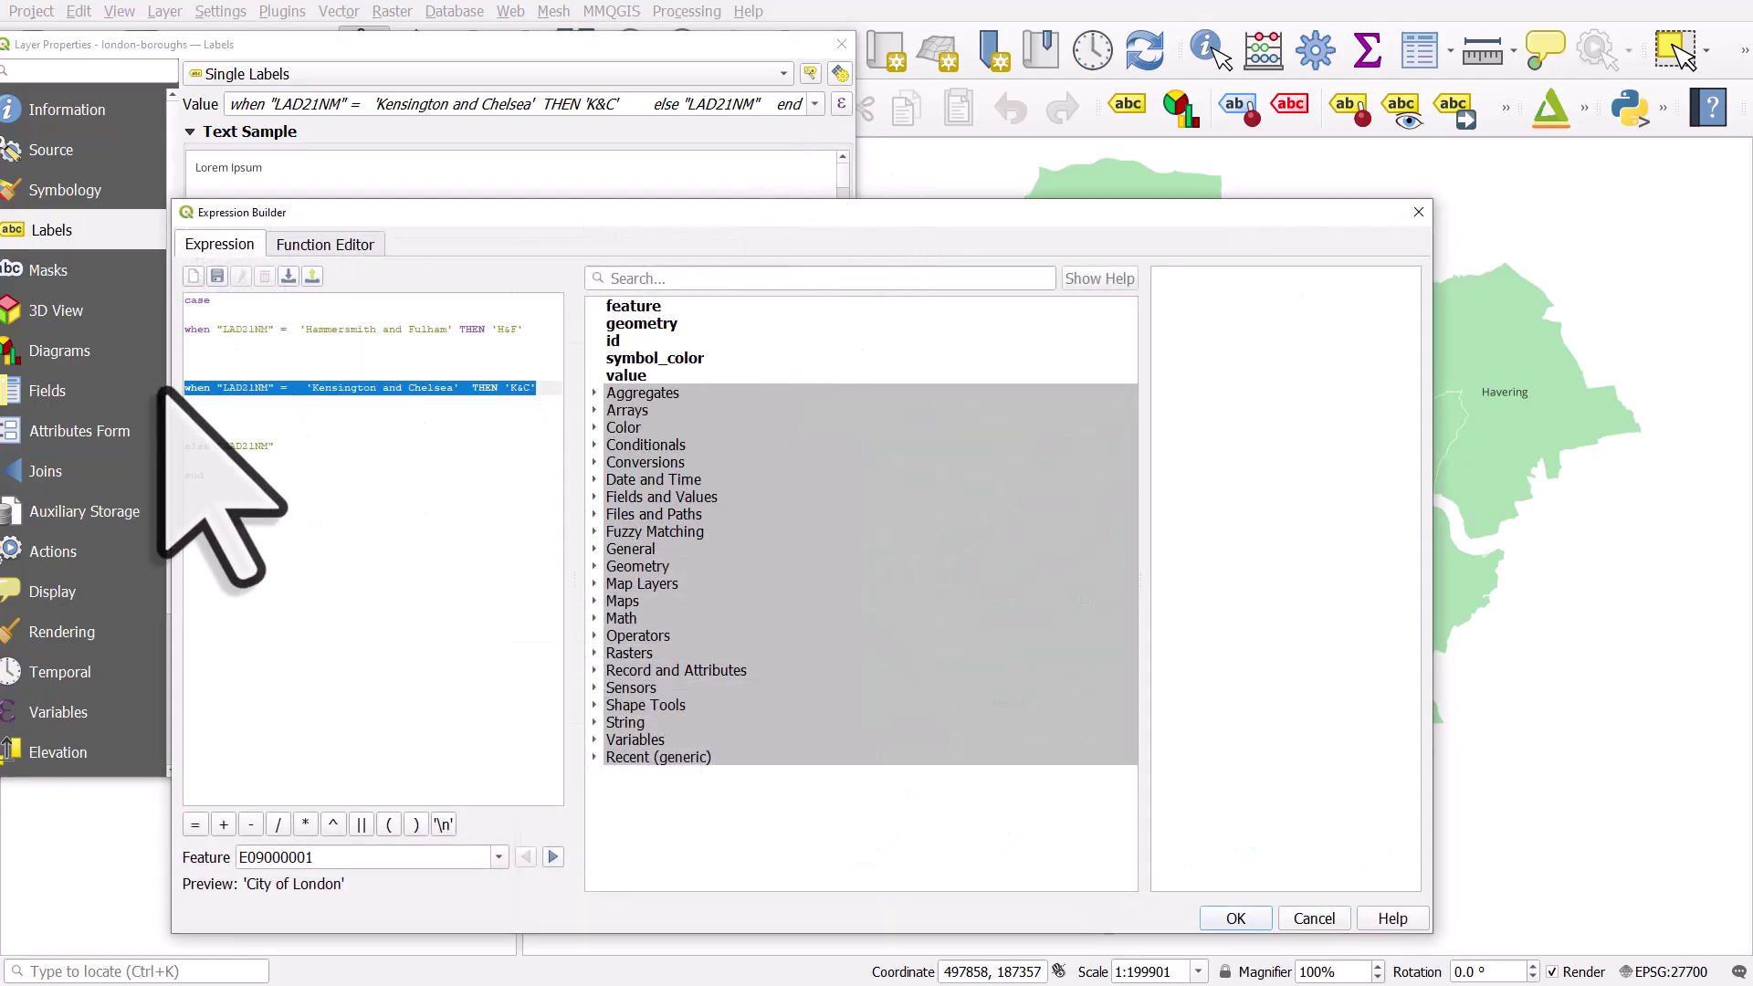
pyautogui.click(548, 390)
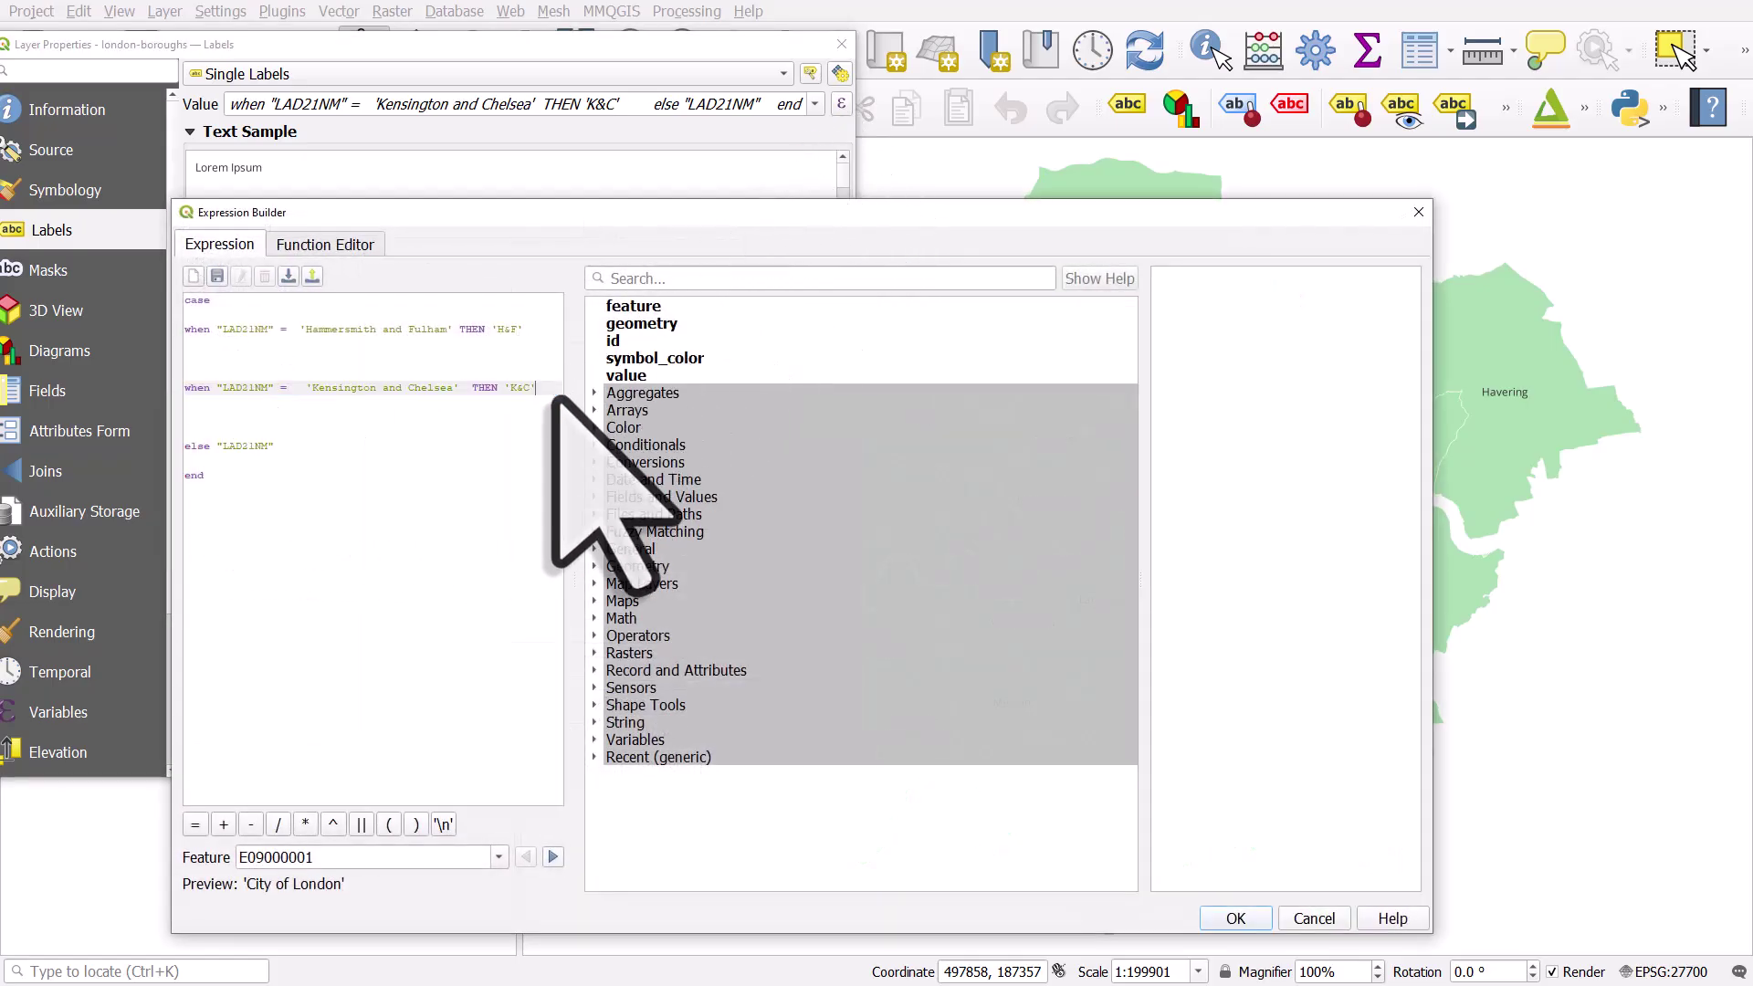
pyautogui.hotkey('ctrl', 'd')
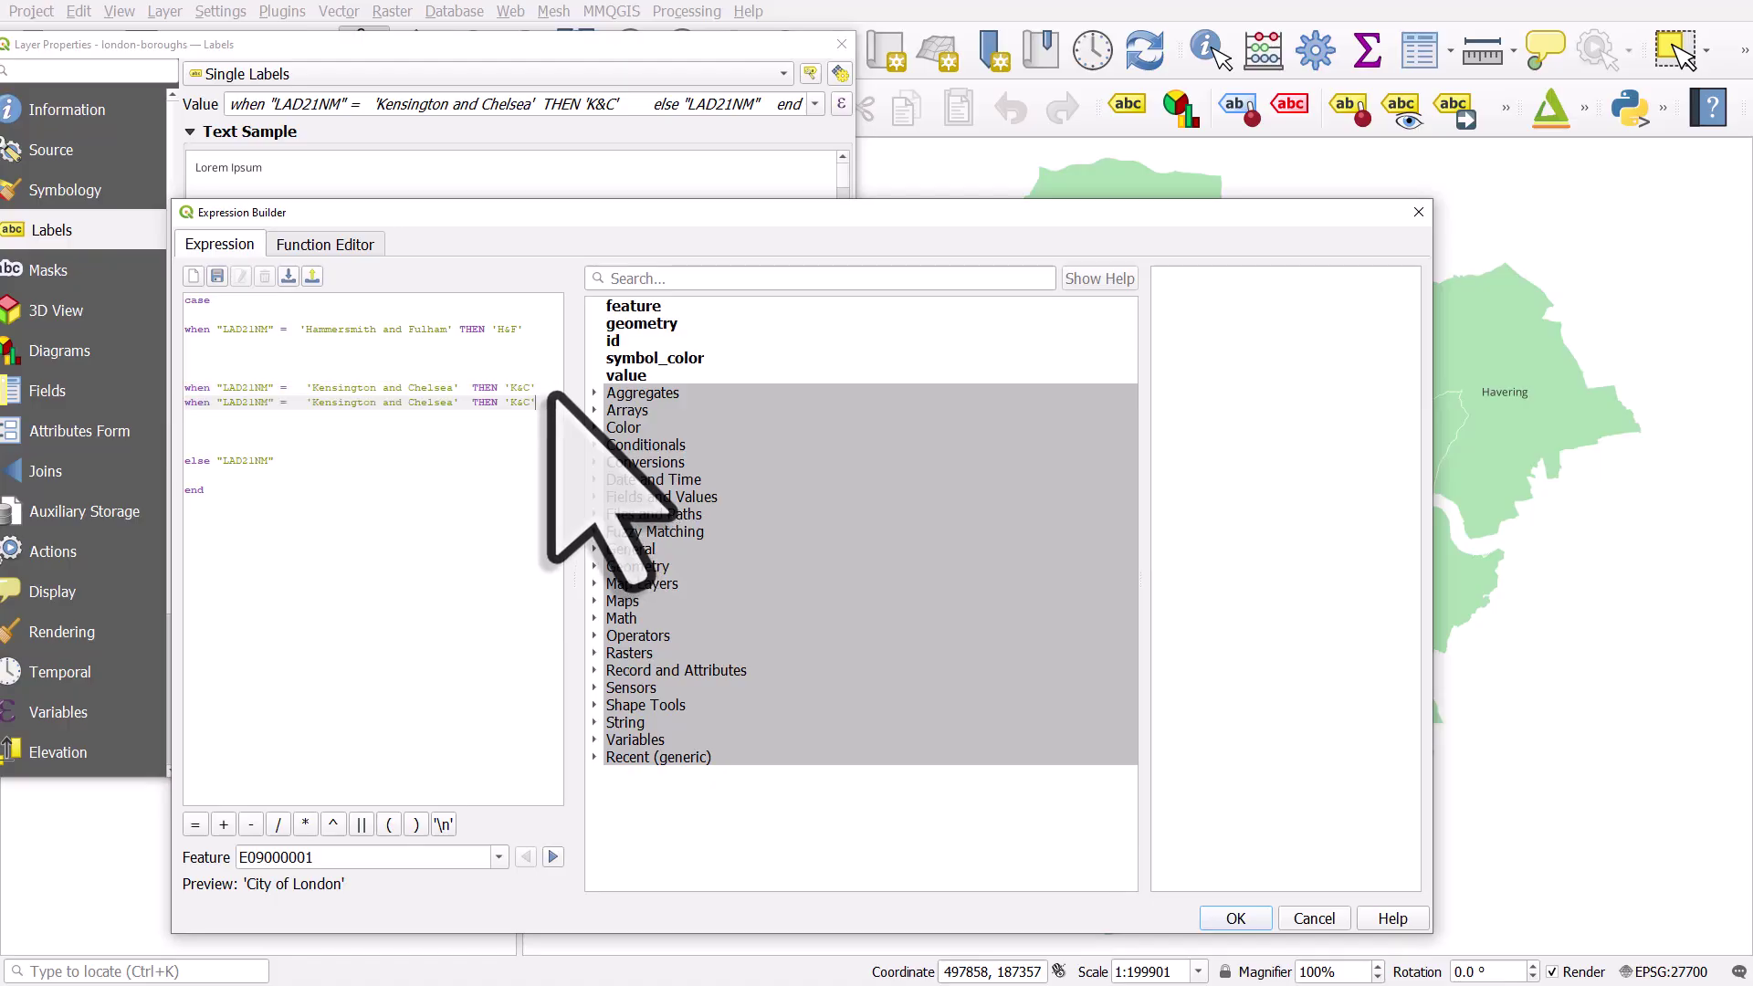
pyautogui.press('Return')
# Step: Change the copied condition to match 'City of London' and return 'City'
pyautogui.moveTo(457, 417); pyautogui.dragTo(311, 419)
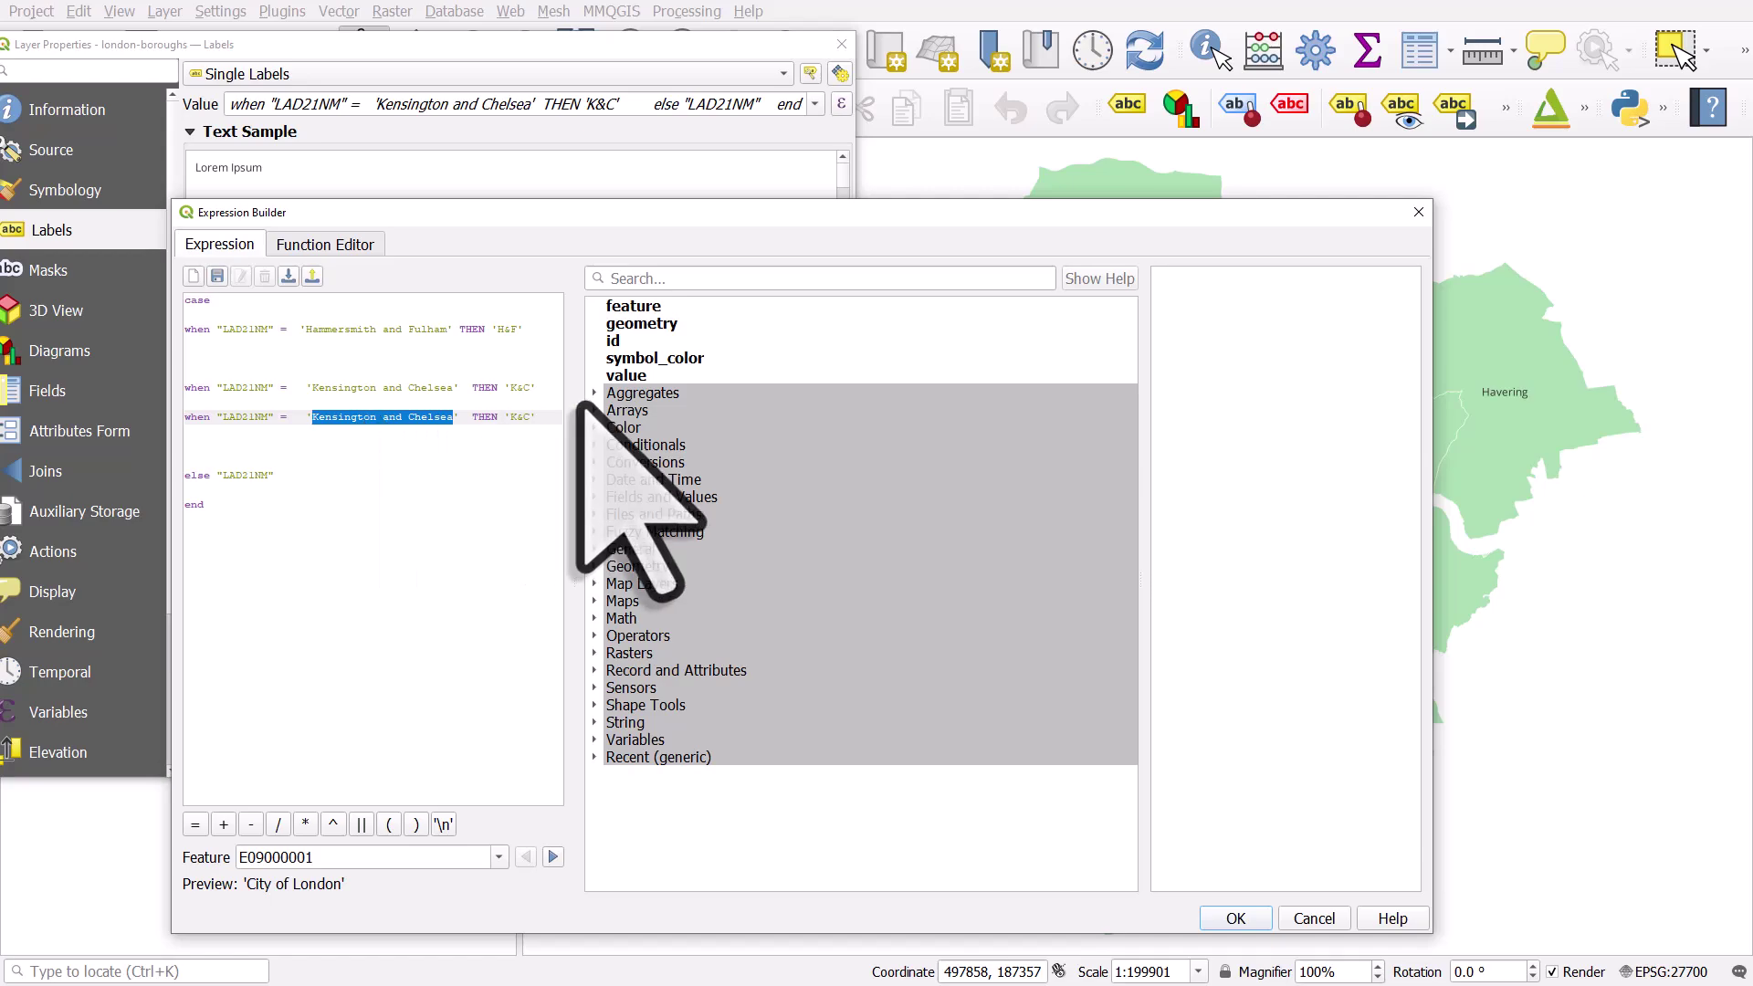
pyautogui.write('City of London')
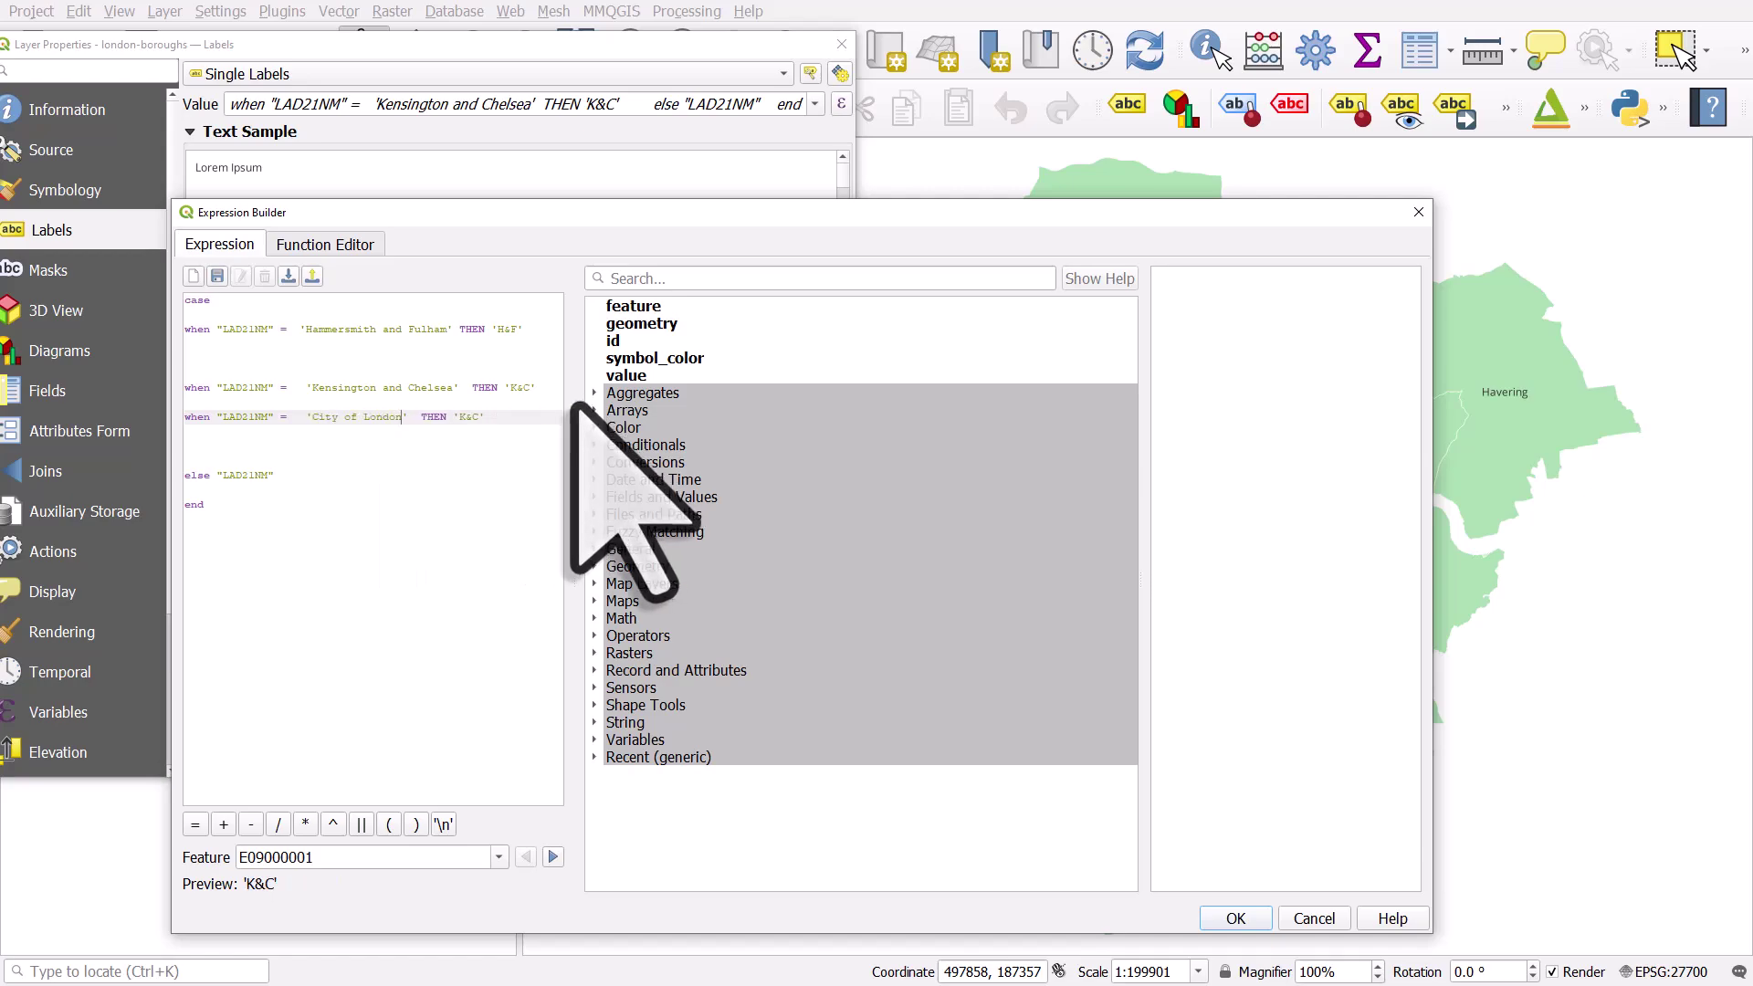
pyautogui.press('End')
pyautogui.press('Left')
pyautogui.press('BackSpace')
pyautogui.press('BackSpace')
pyautogui.press('BackSpace')
pyautogui.write('city')
pyautogui.press('BackSpace')
pyautogui.press('BackSpace')
pyautogui.press('BackSpace')
pyautogui.press('BackSpace')
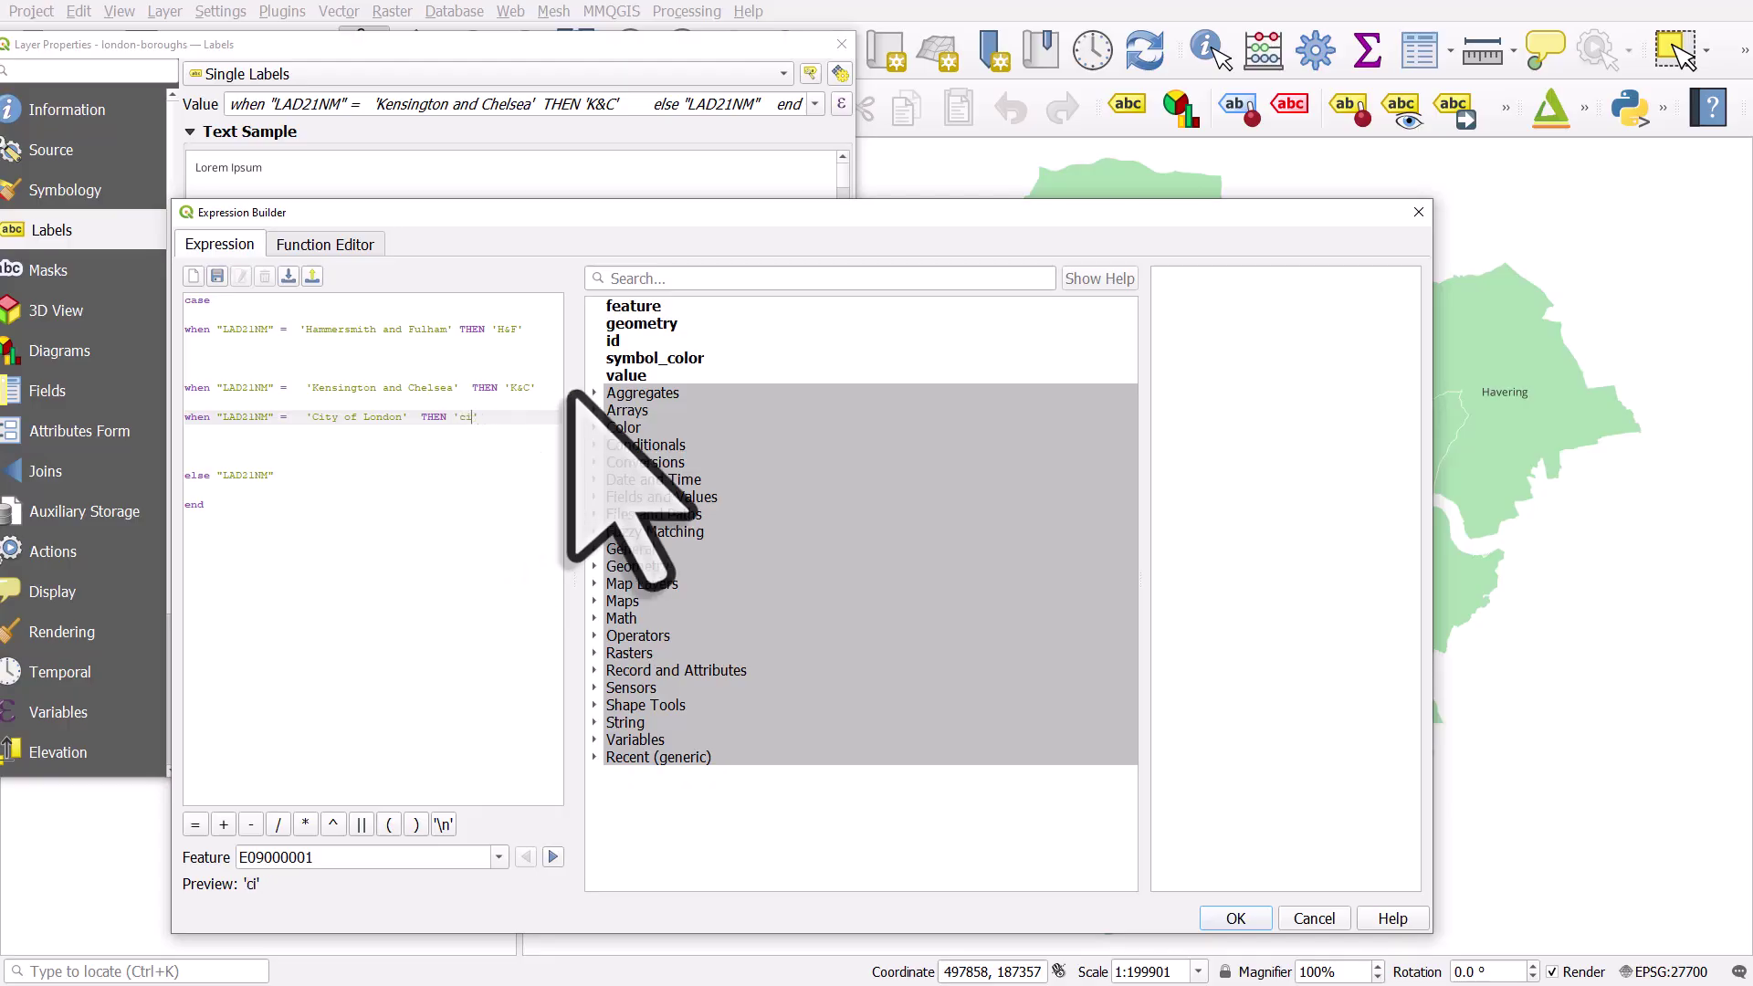
pyautogui.write('City')
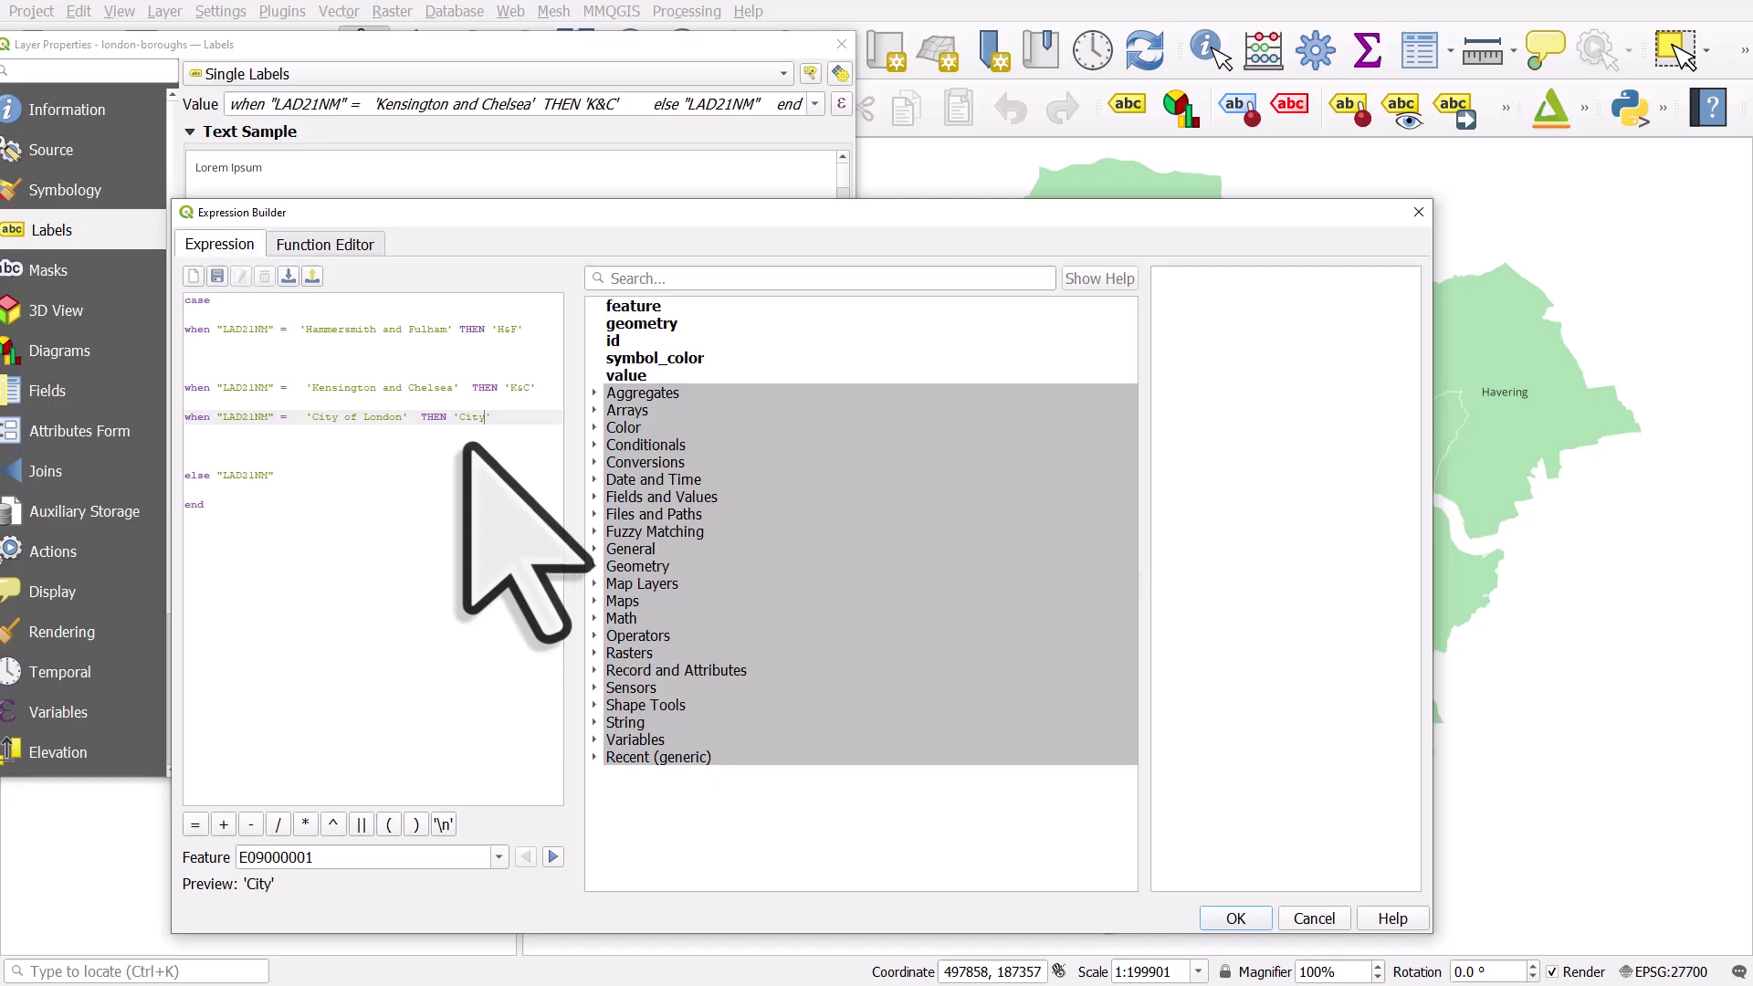
# Step: Accept the expression, apply it to the borough labels, and close the layer properties
pyautogui.click(1235, 918)
pyautogui.click(735, 762)
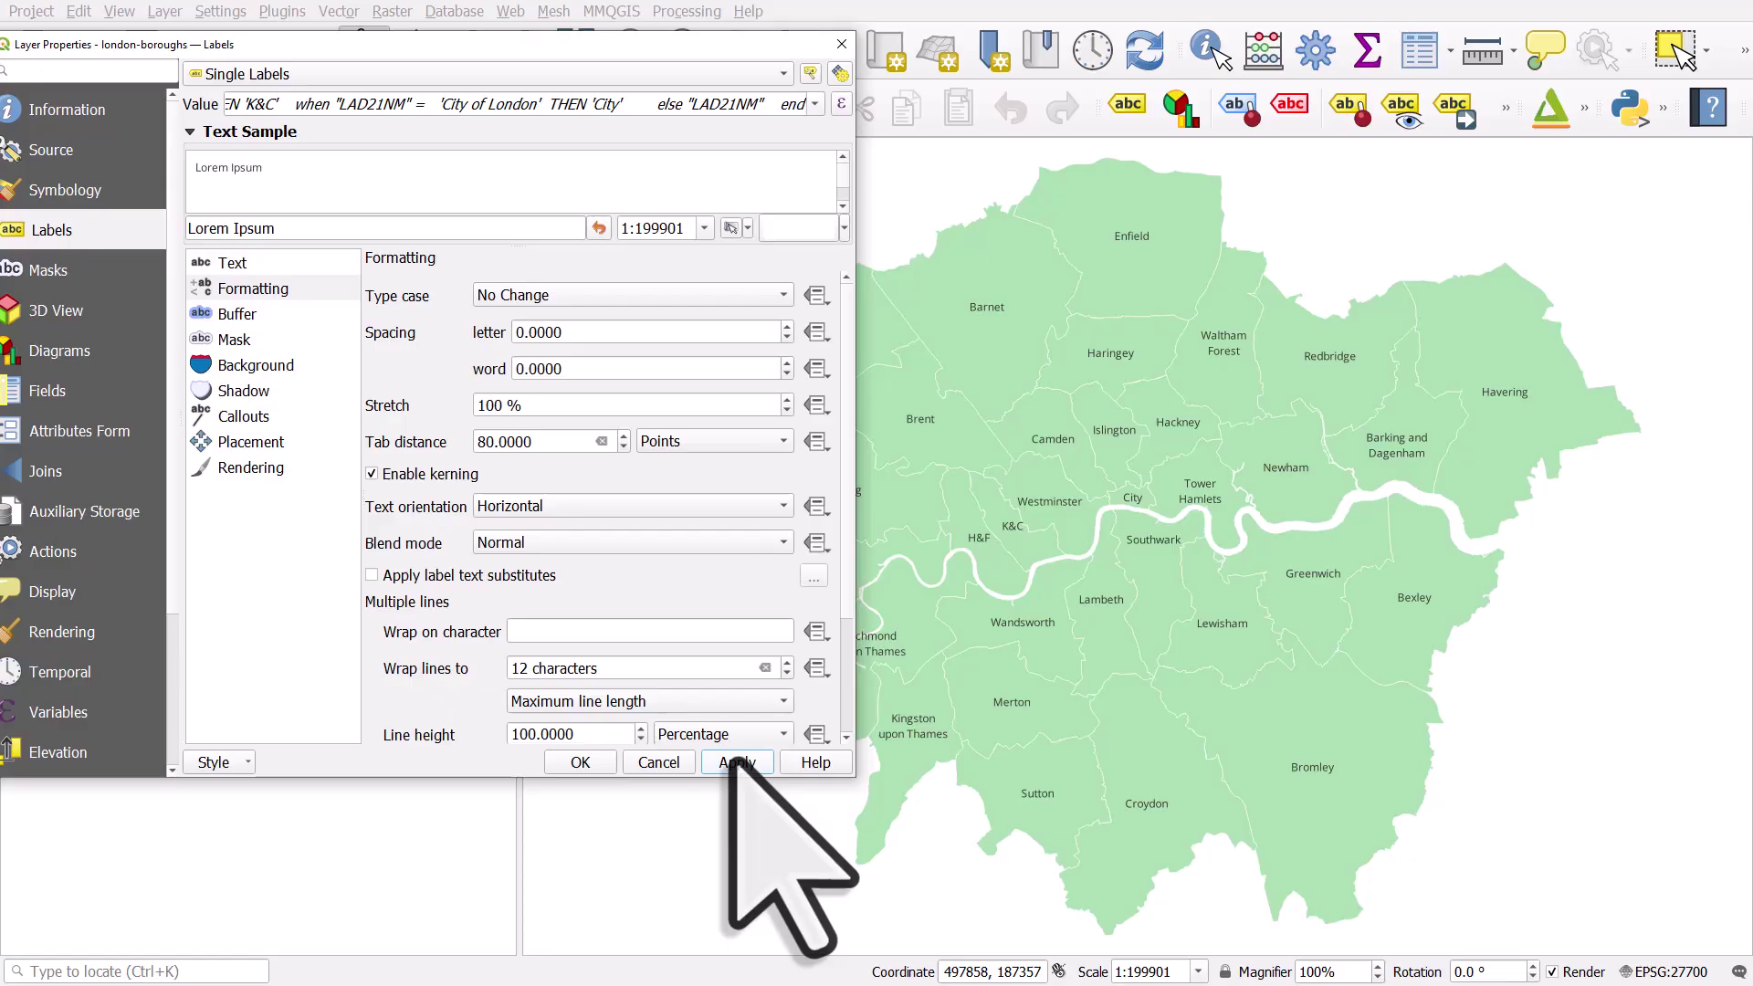
pyautogui.click(581, 762)
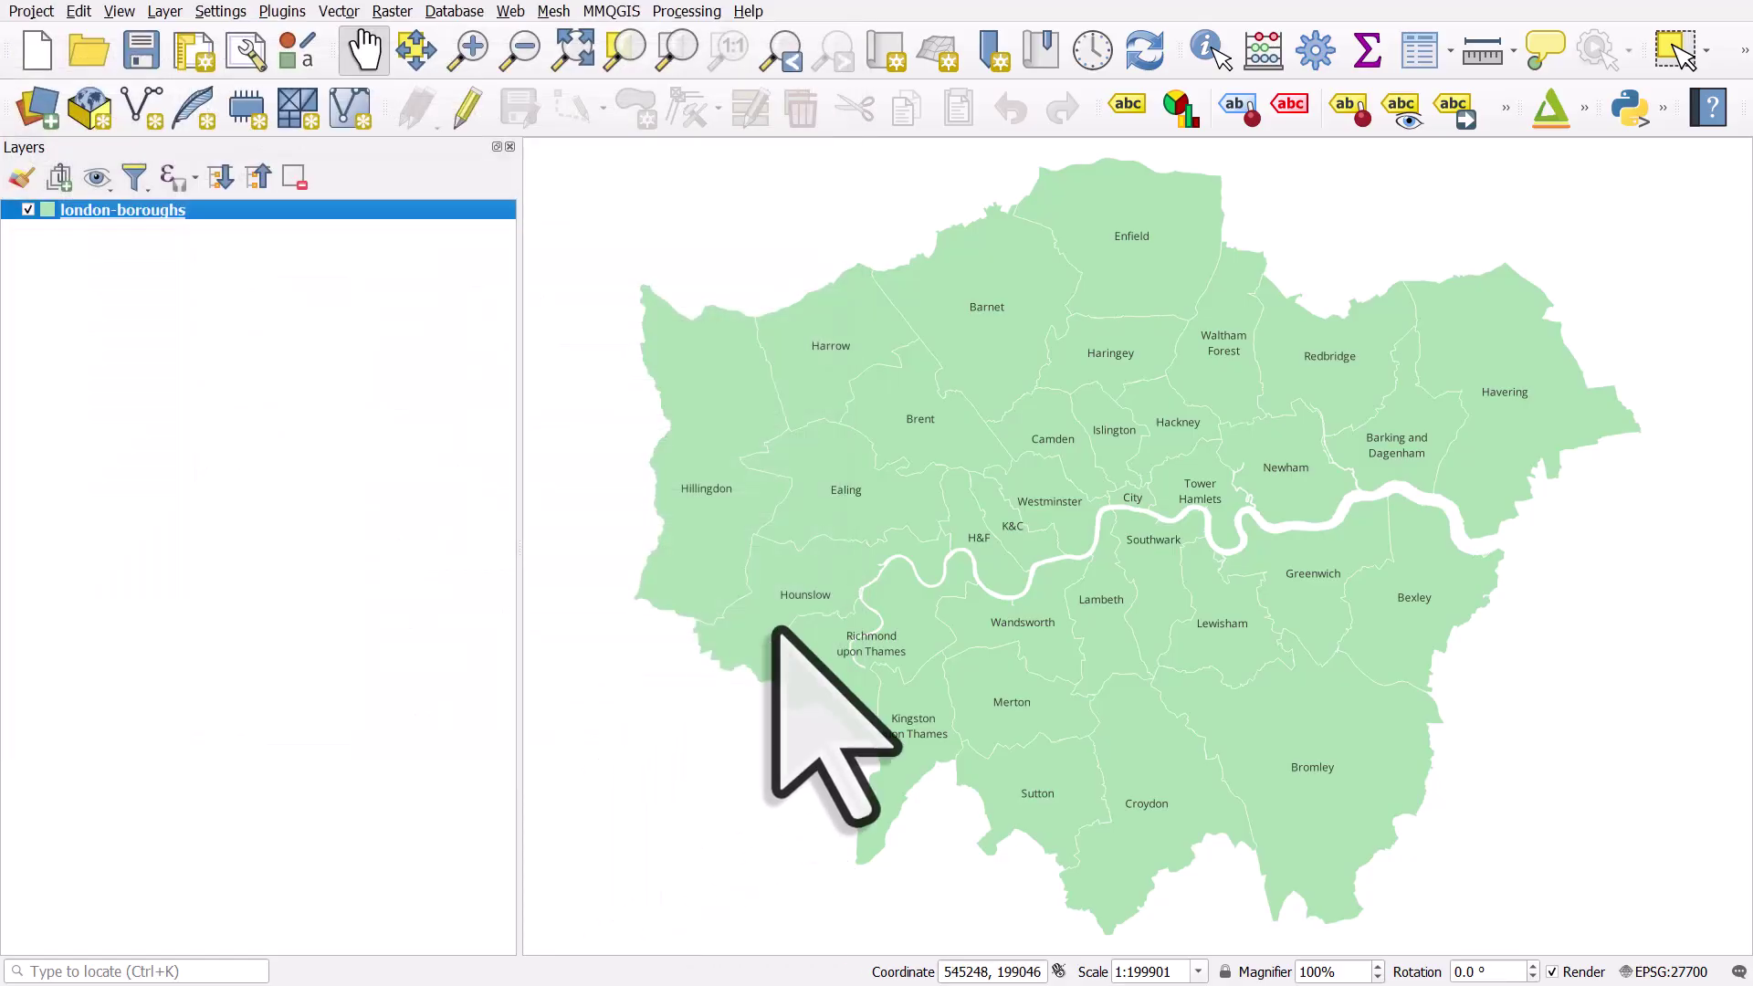
# Step: Move the K&C label slightly up and to the left within its borough using the Move Label tool
pyautogui.click(1455, 102)
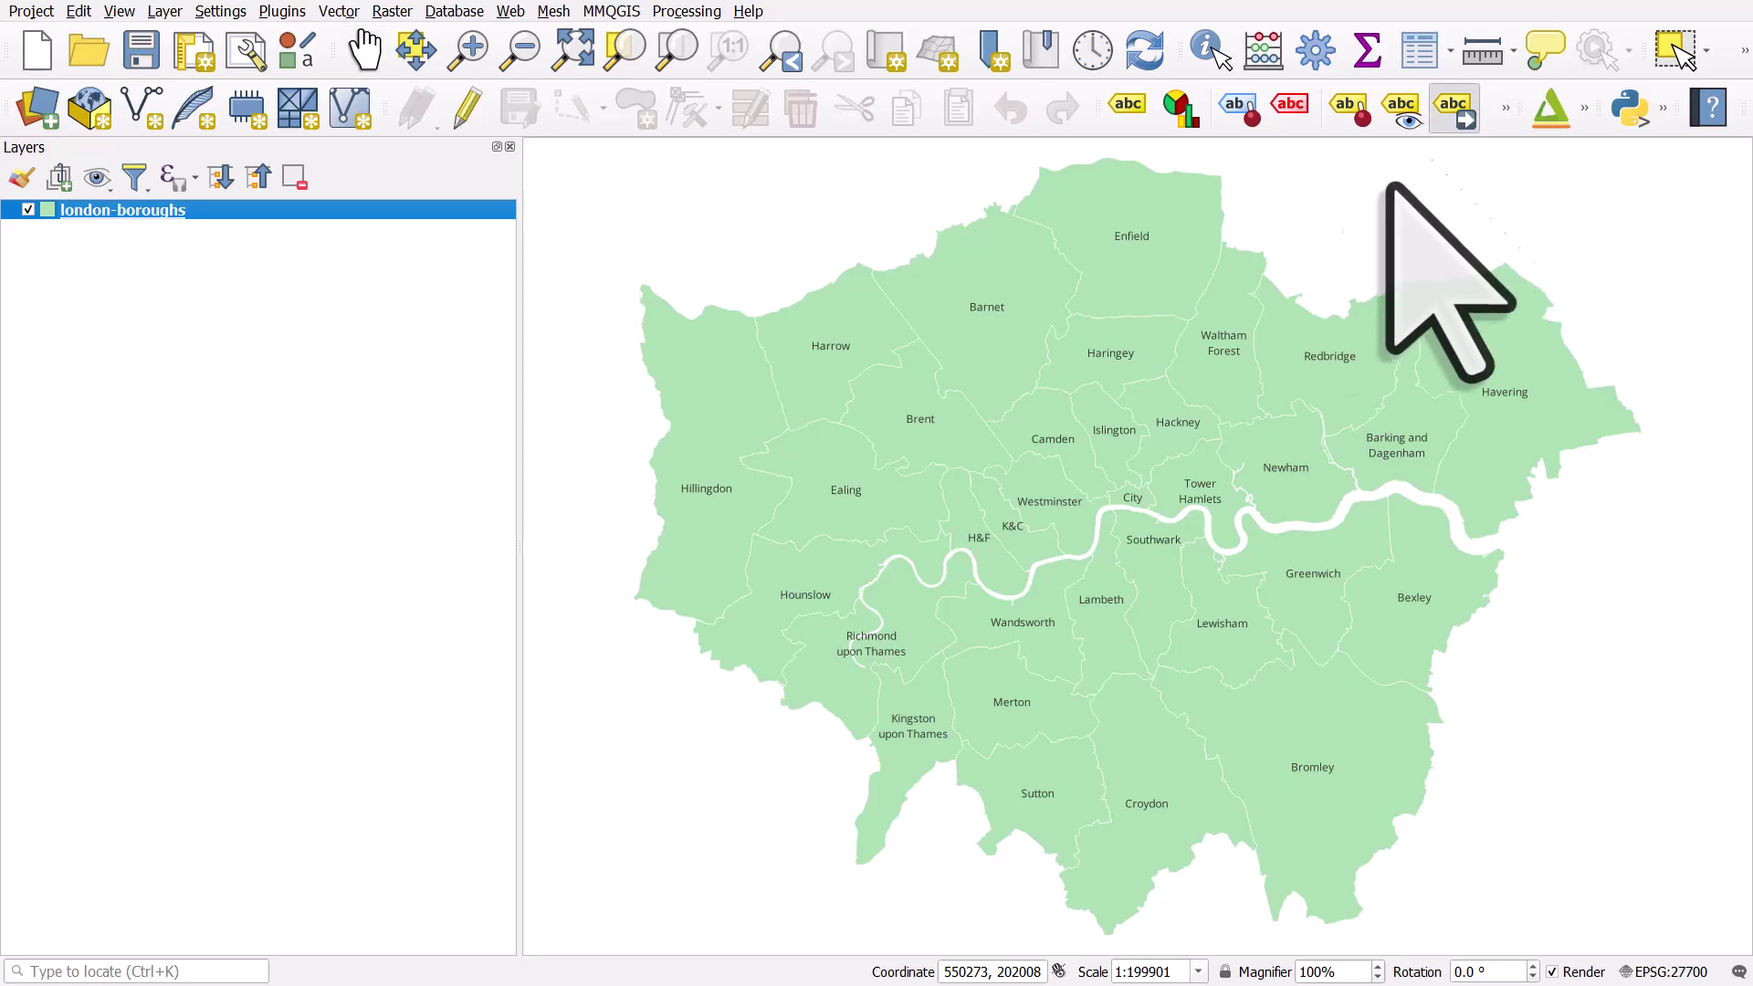
pyautogui.click(1015, 531)
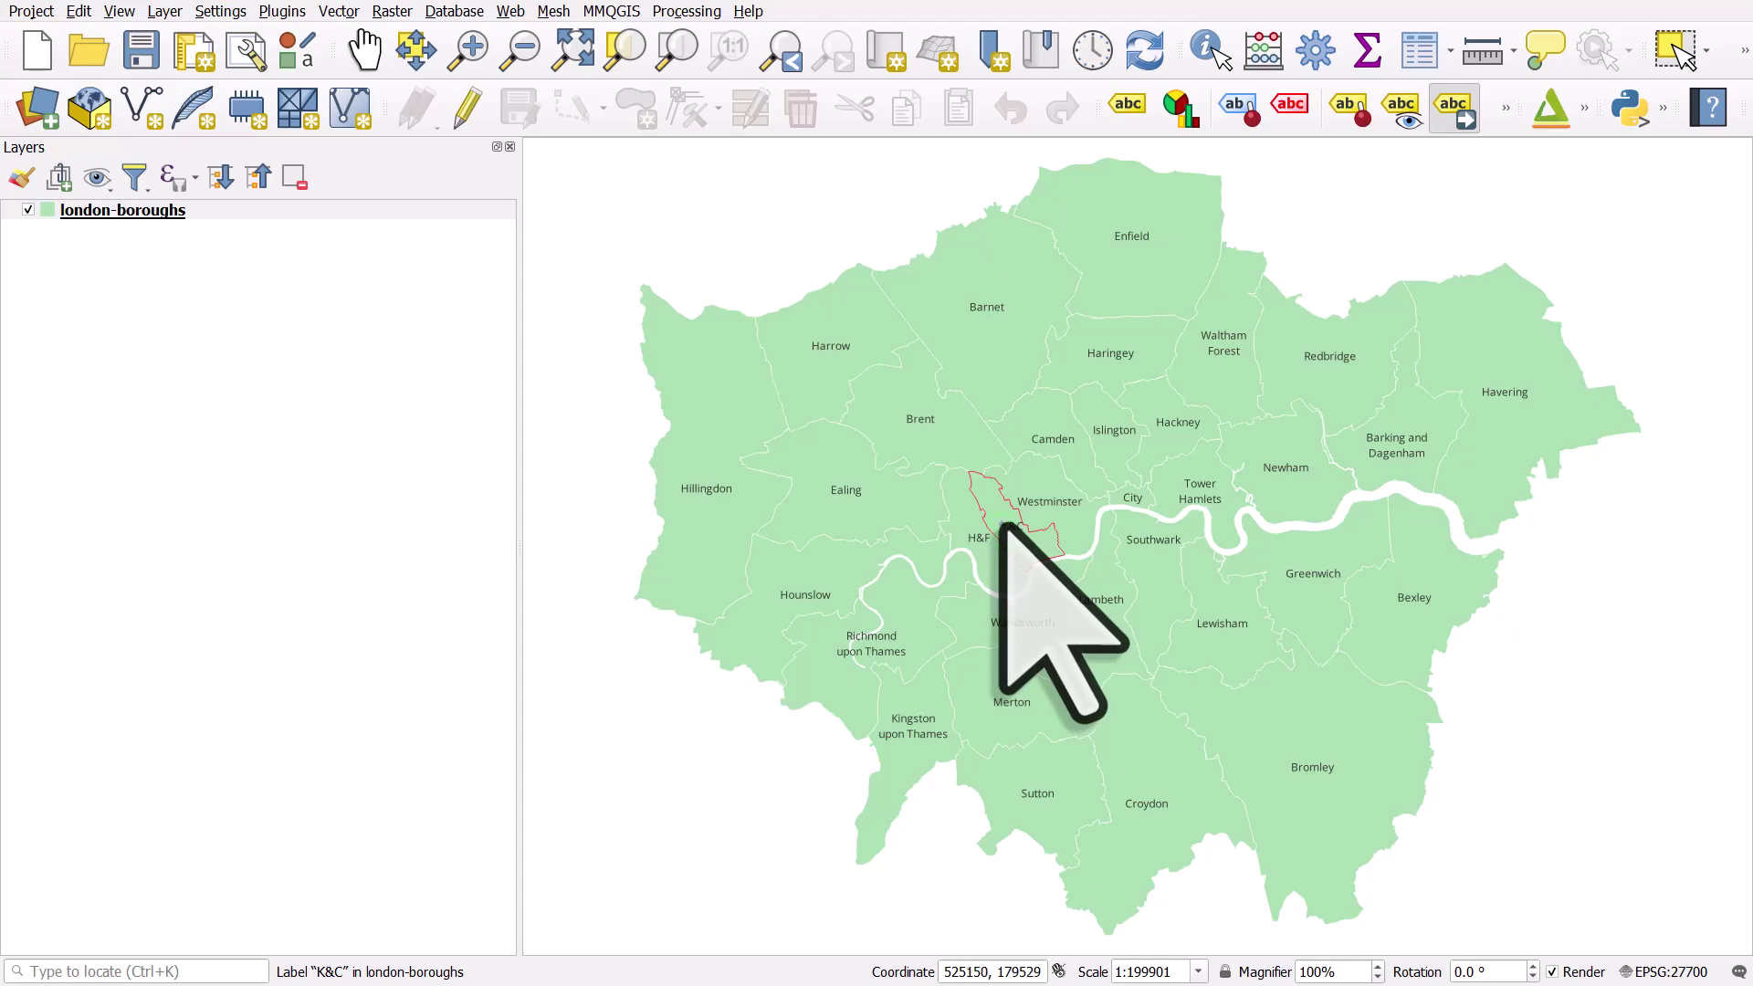
pyautogui.click(1003, 527)
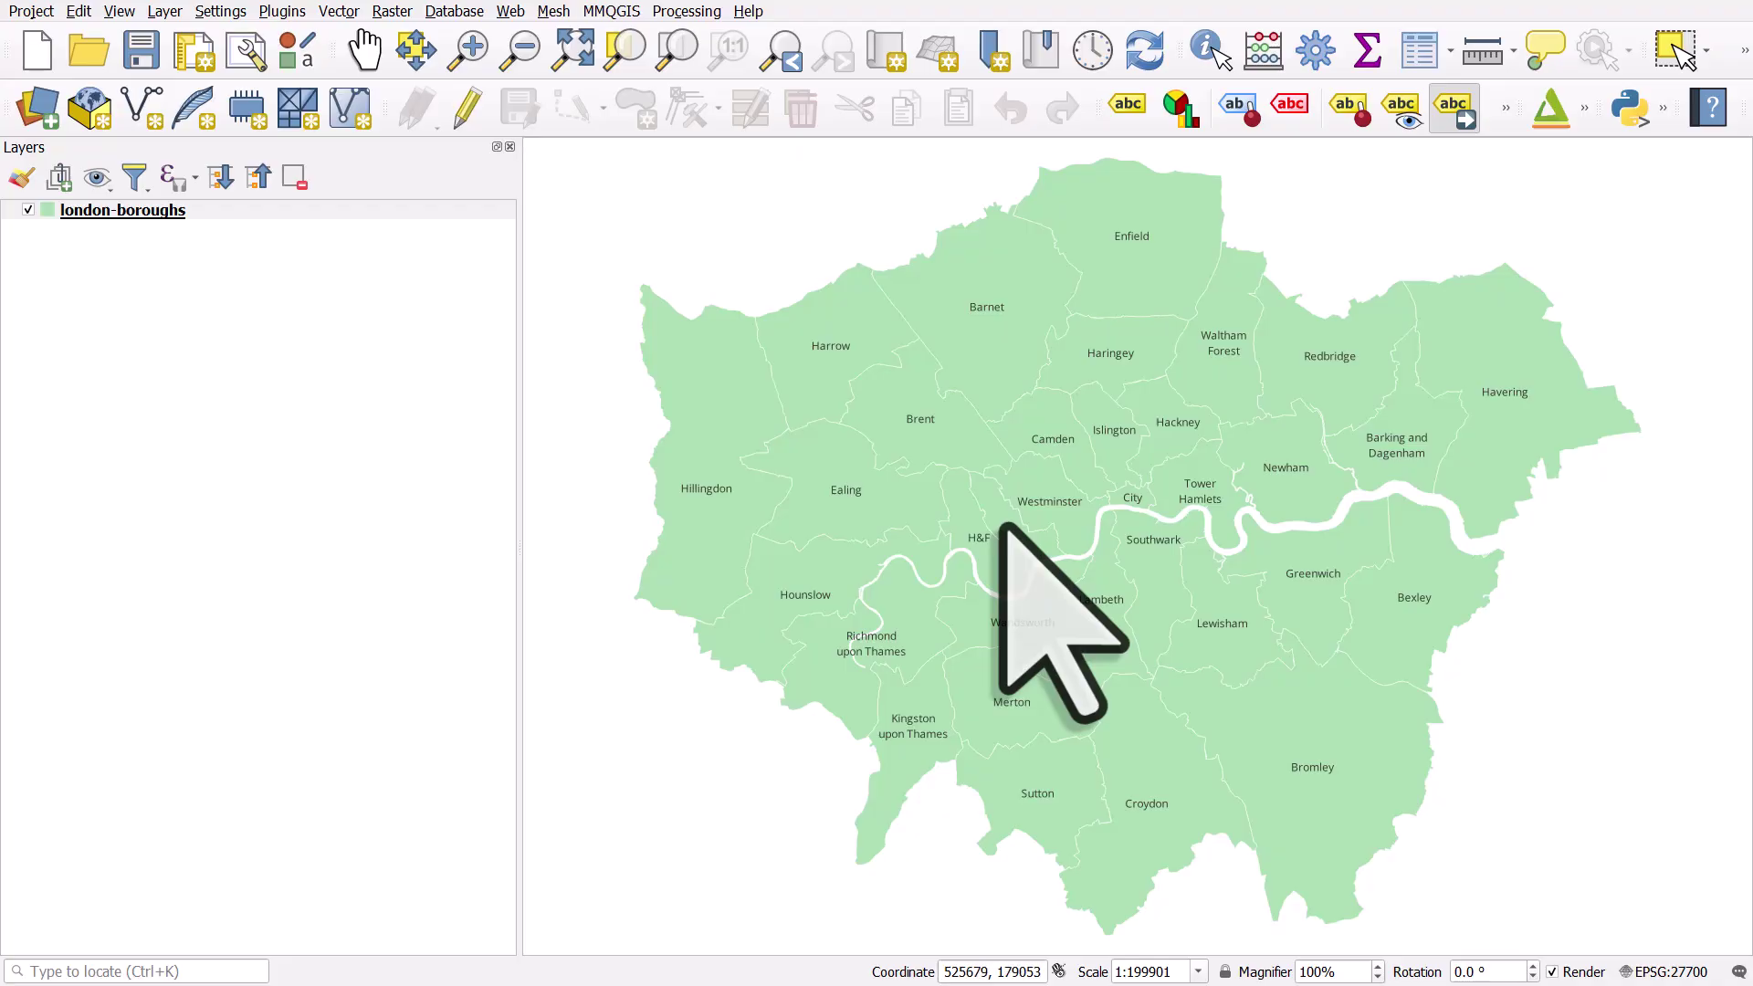
pyautogui.scroll(1, 1003, 527)
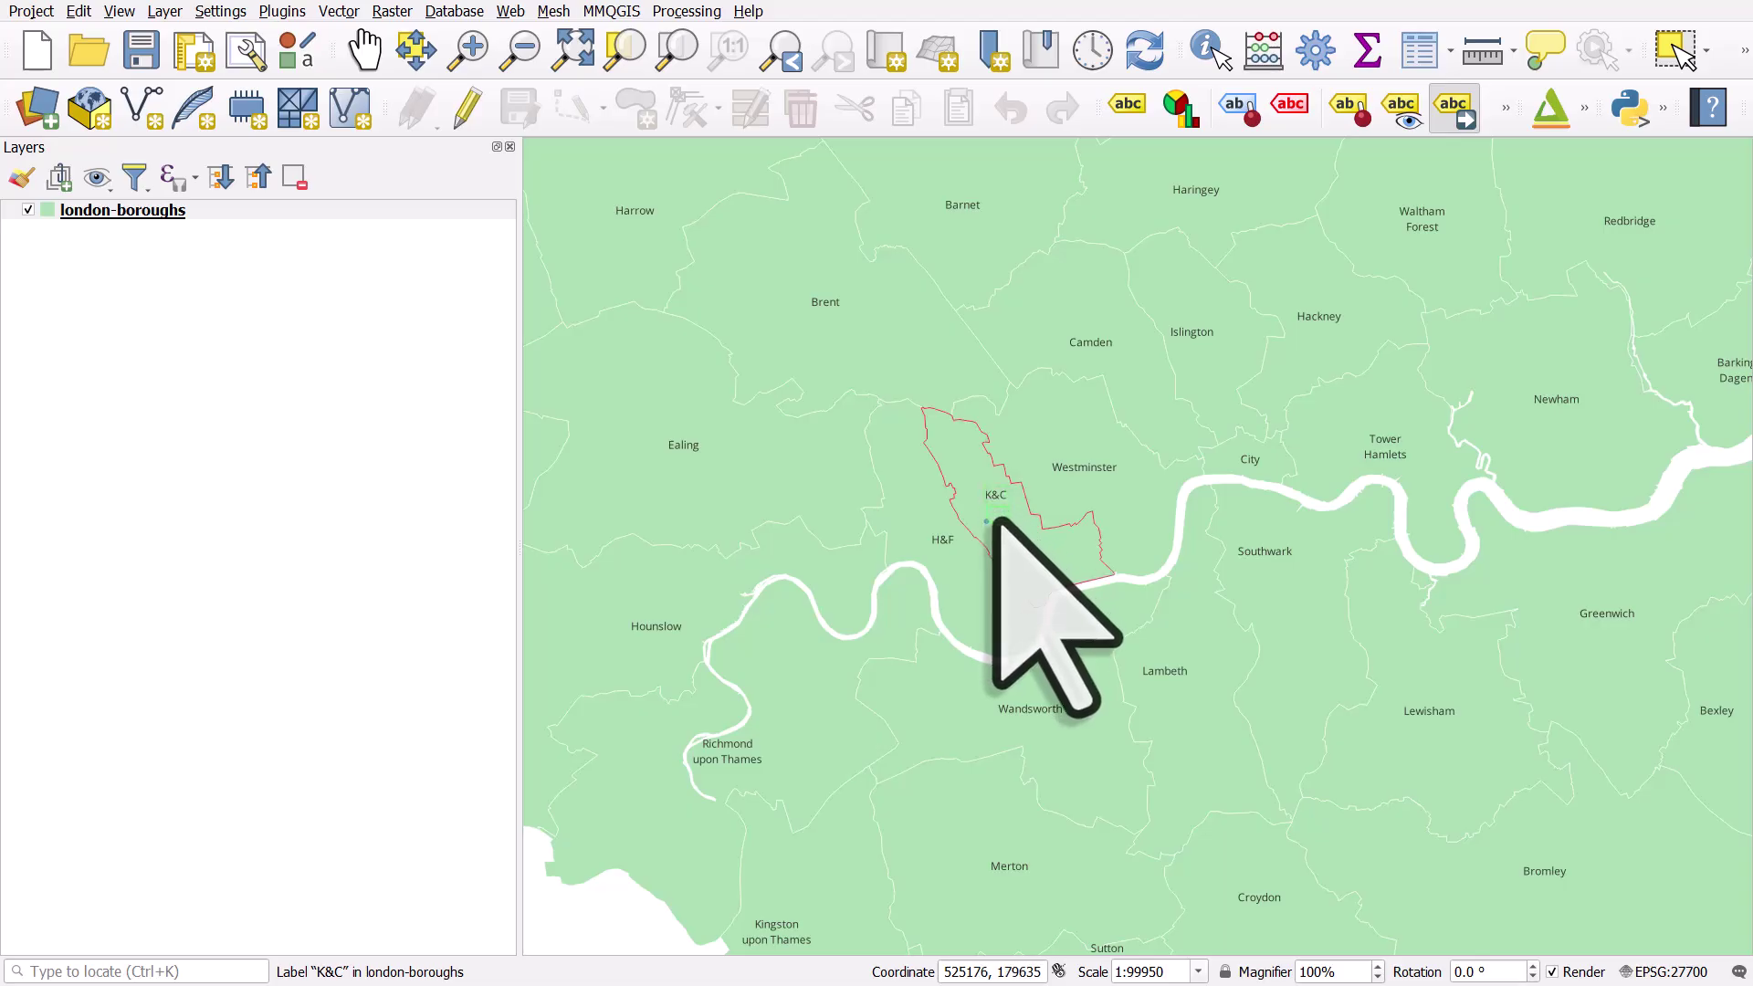
# Step: Move the K&C label down and to the right within its borough, and nudge the H&F label slightly up and to the left
pyautogui.scroll(-1, 1014, 548)
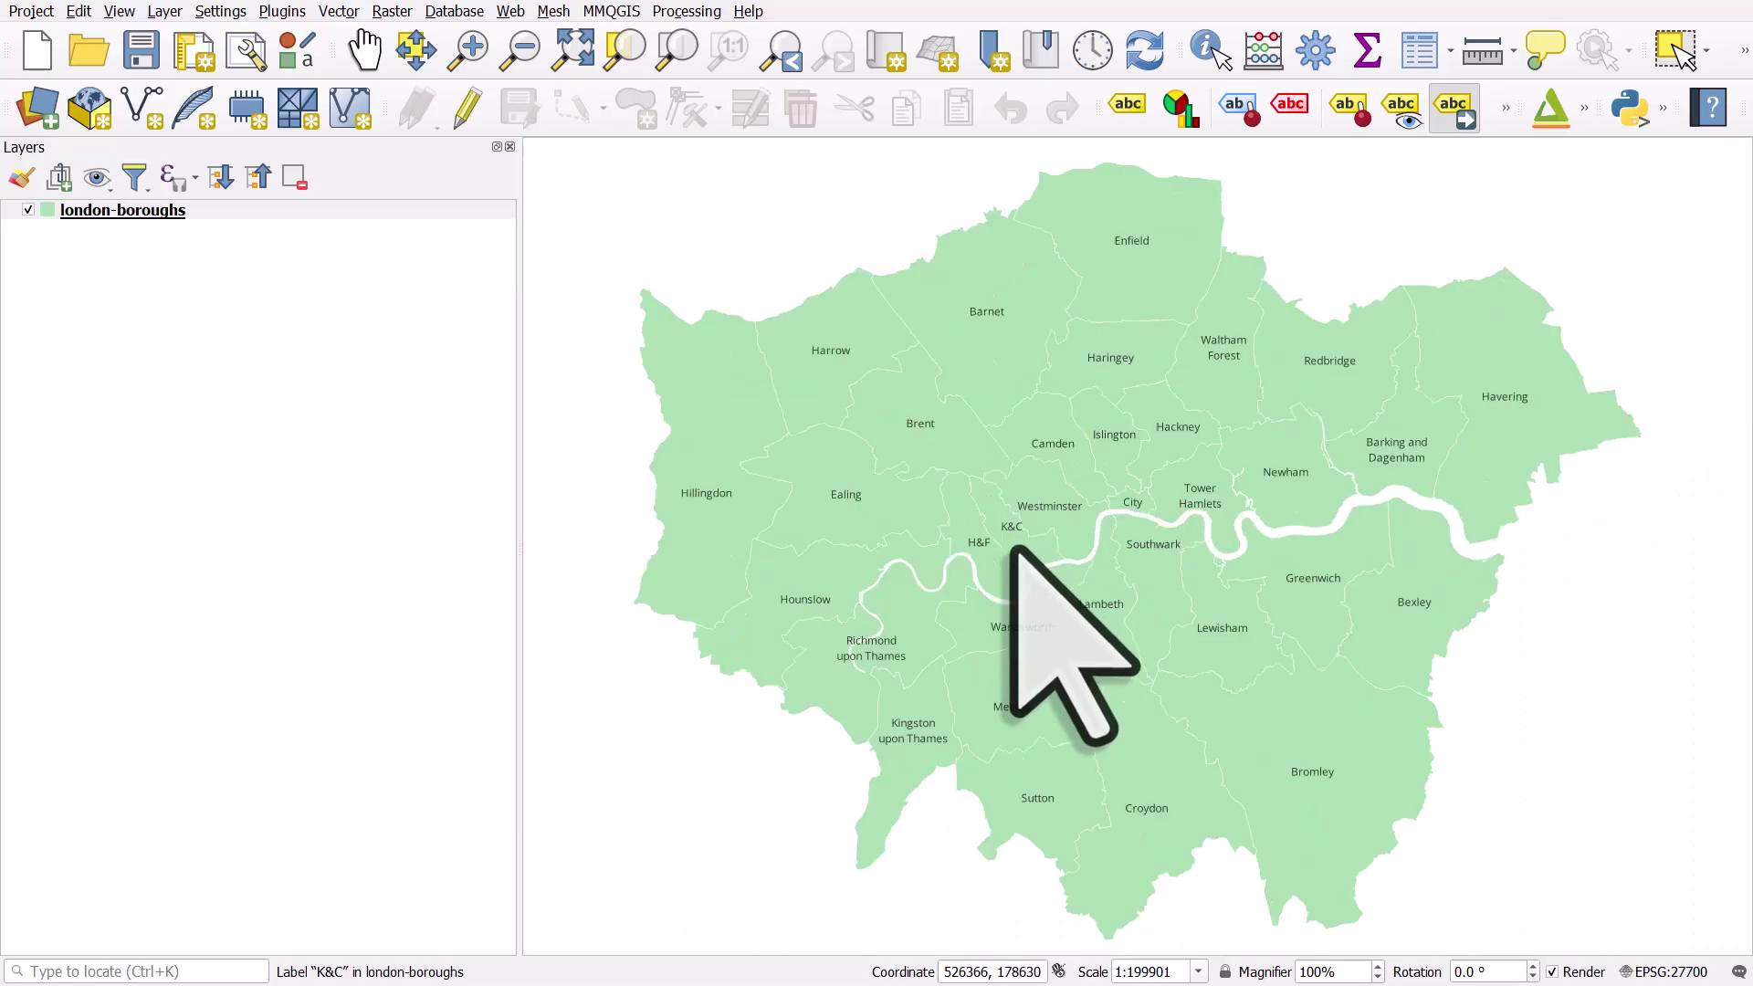
pyautogui.scroll(2, 1013, 548)
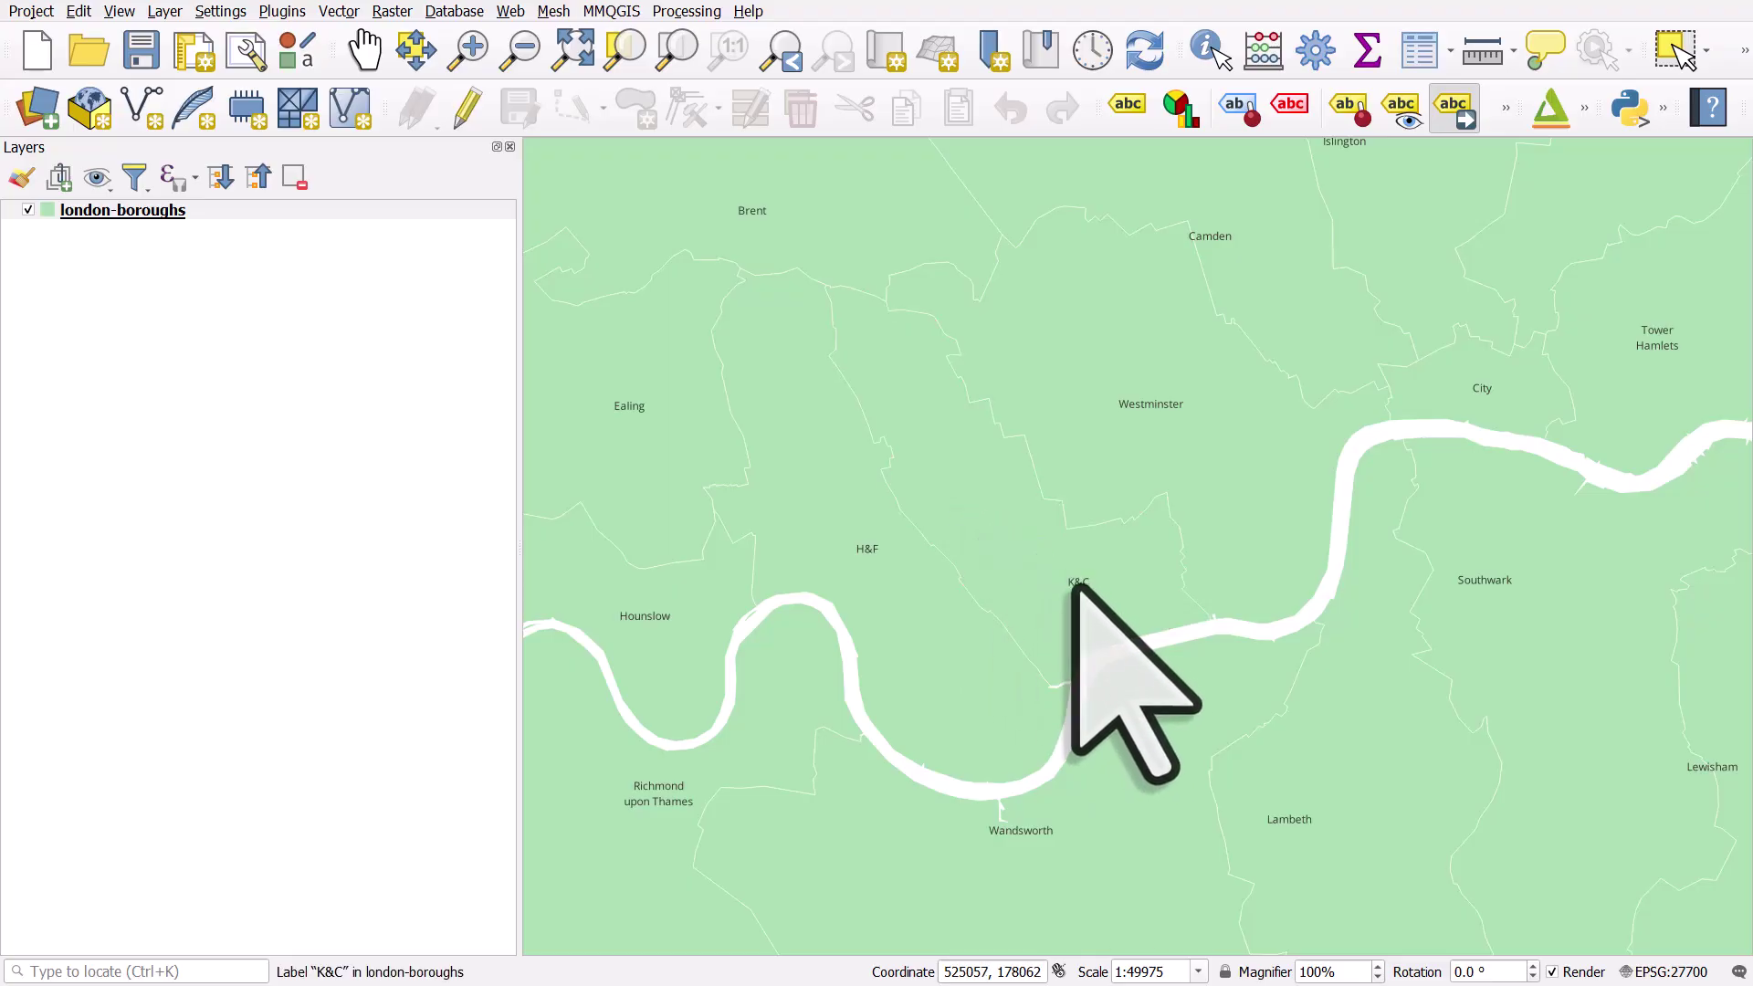
pyautogui.click(1077, 581)
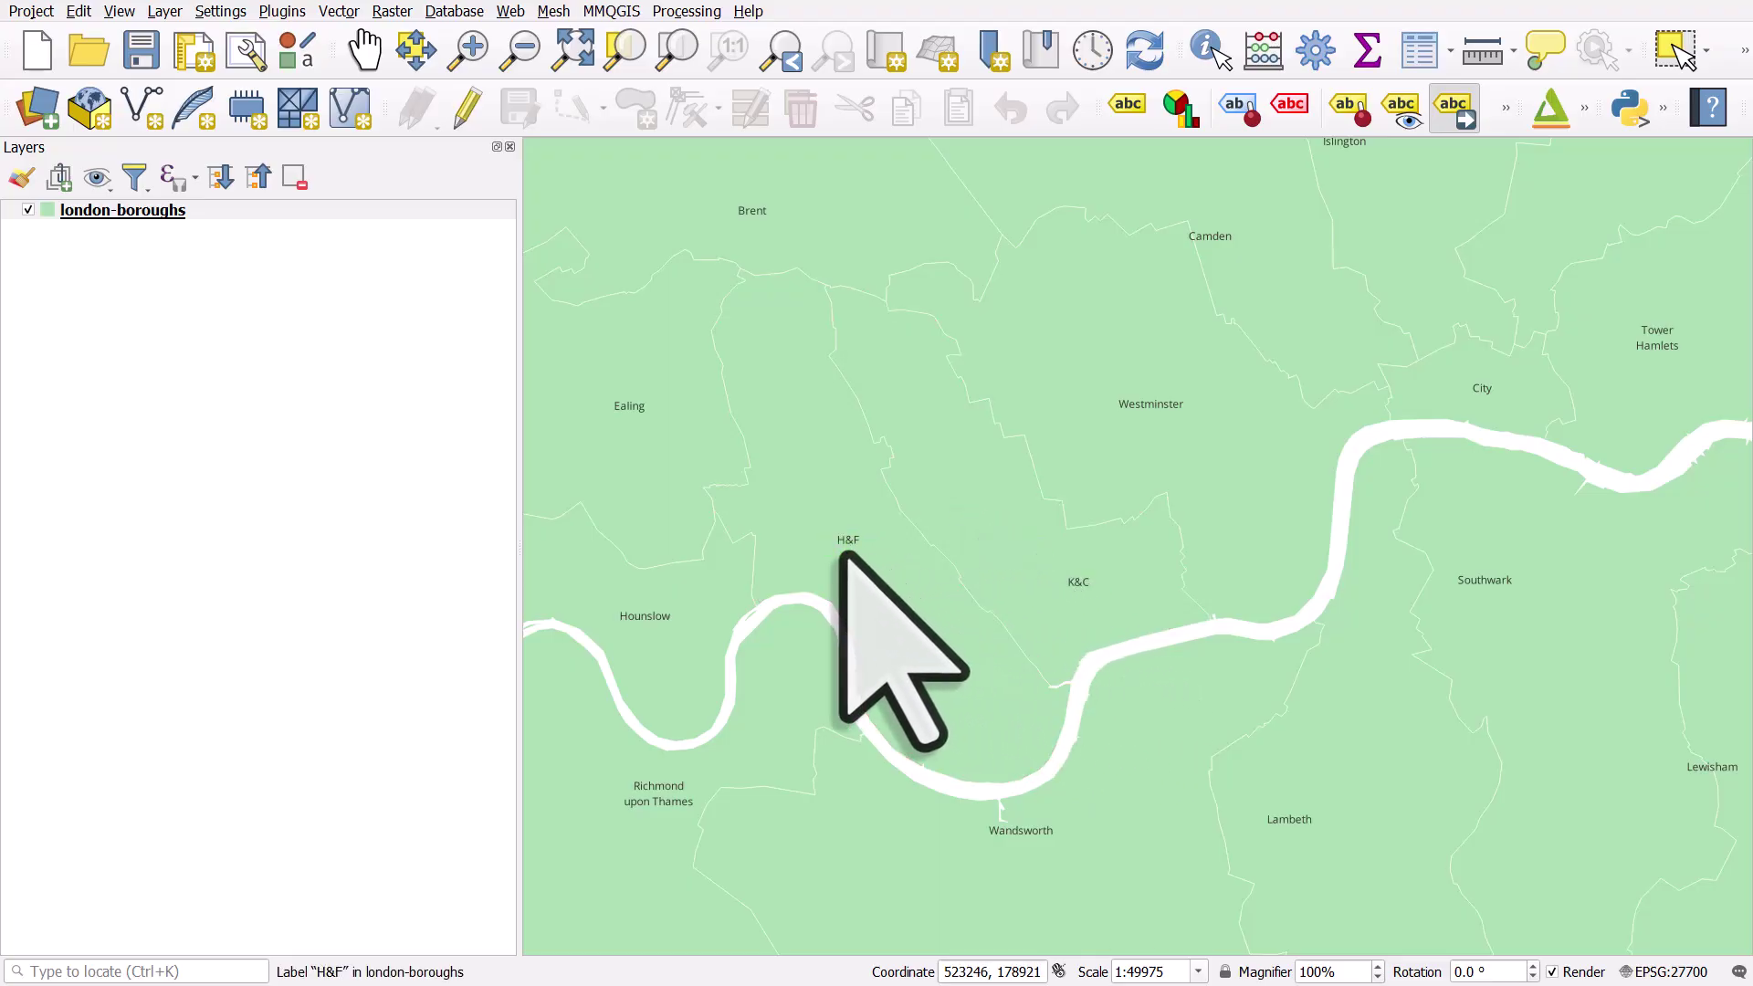
pyautogui.scroll(-1, 841, 555)
pyautogui.scroll(-1, 842, 555)
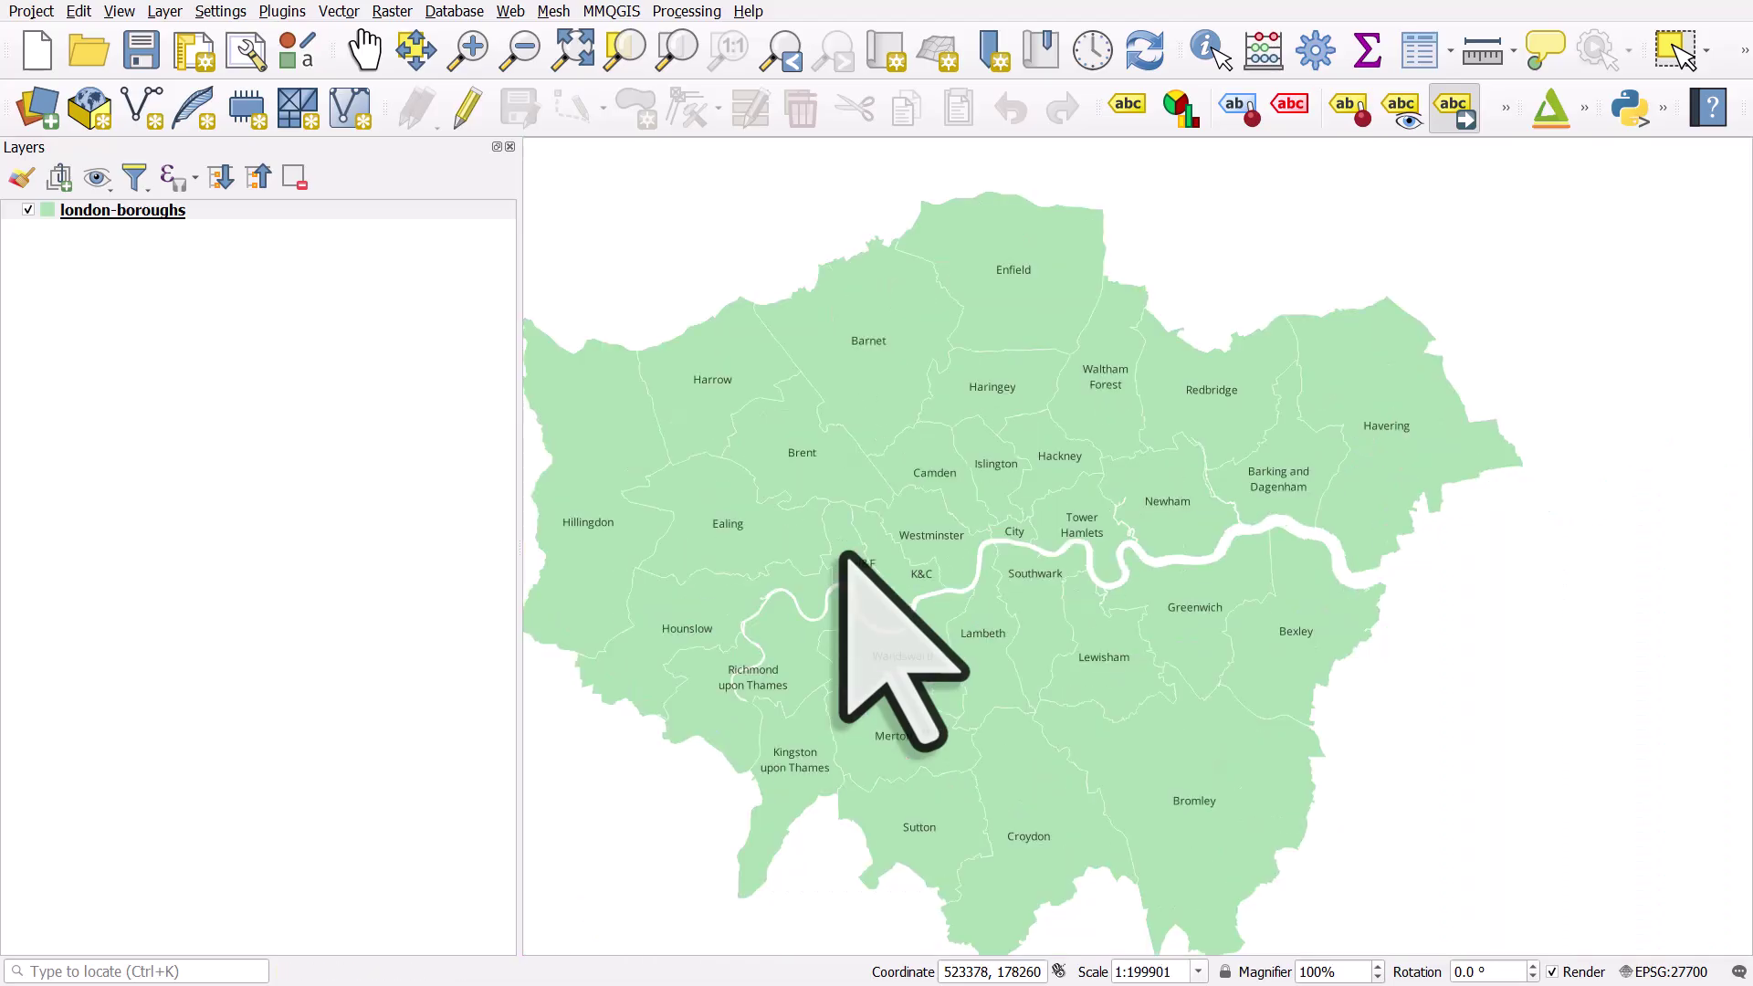
# Step: With all boroughs in view, shift the H&F and K&C labels slightly to the left within their boundaries
pyautogui.click(691, 57)
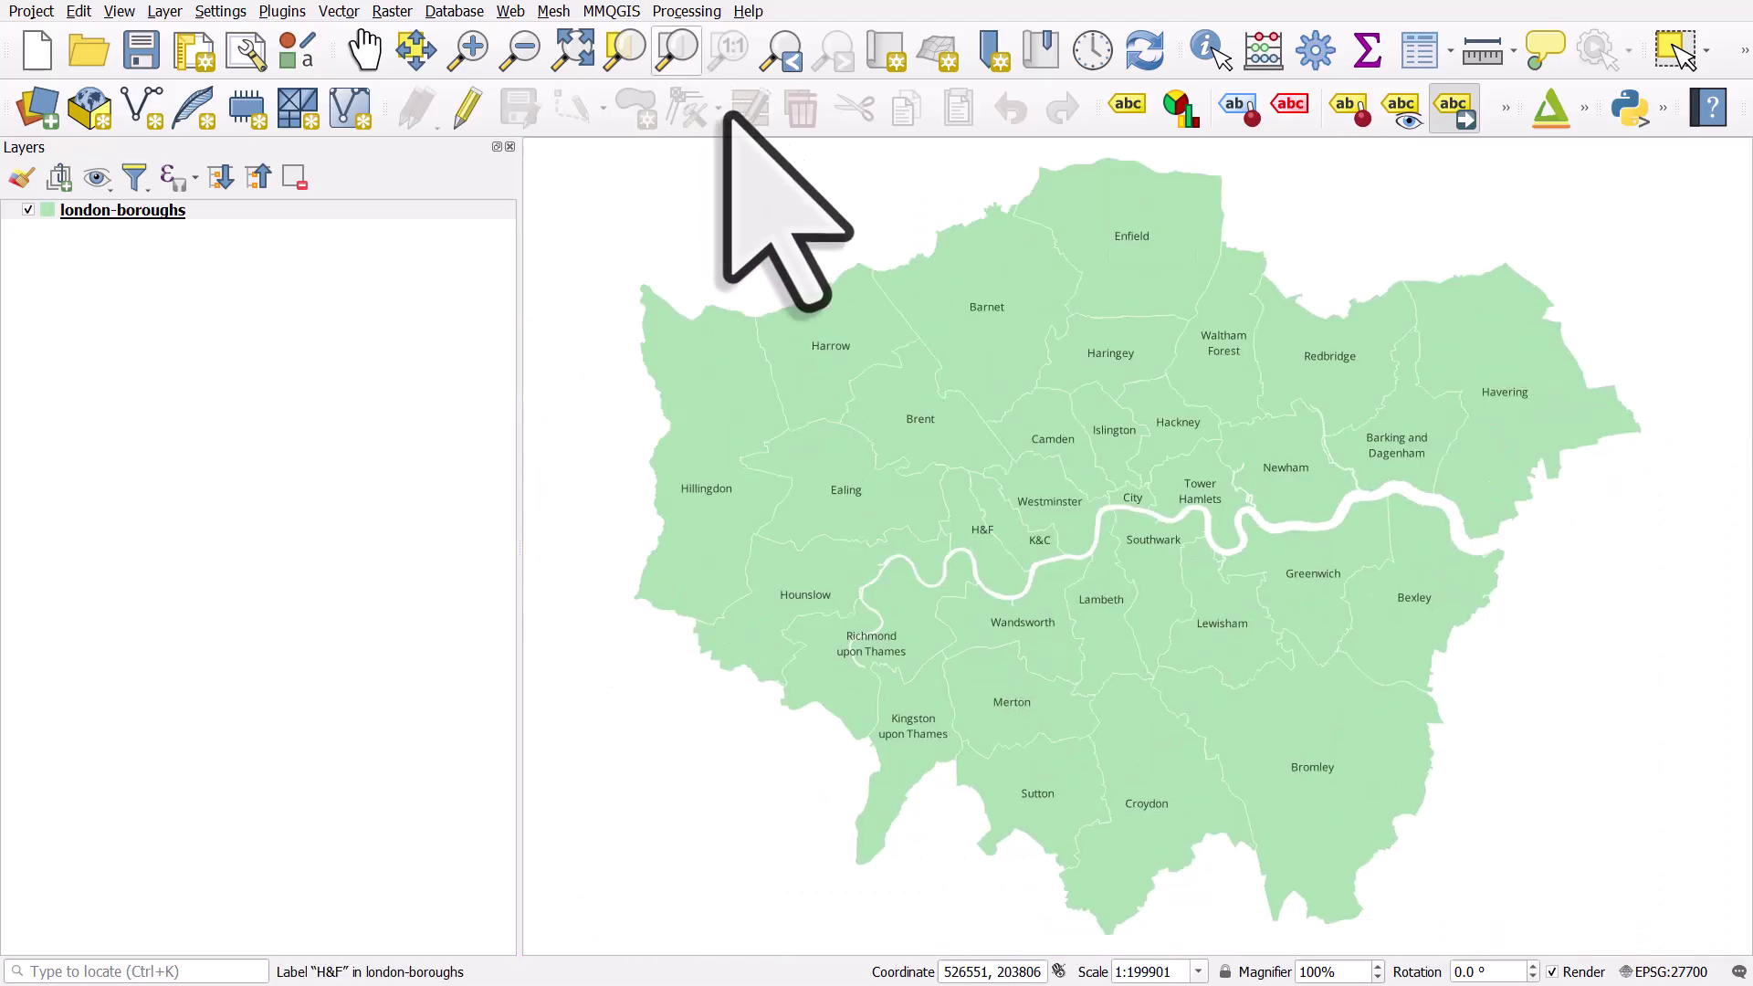
pyautogui.click(982, 531)
pyautogui.click(969, 533)
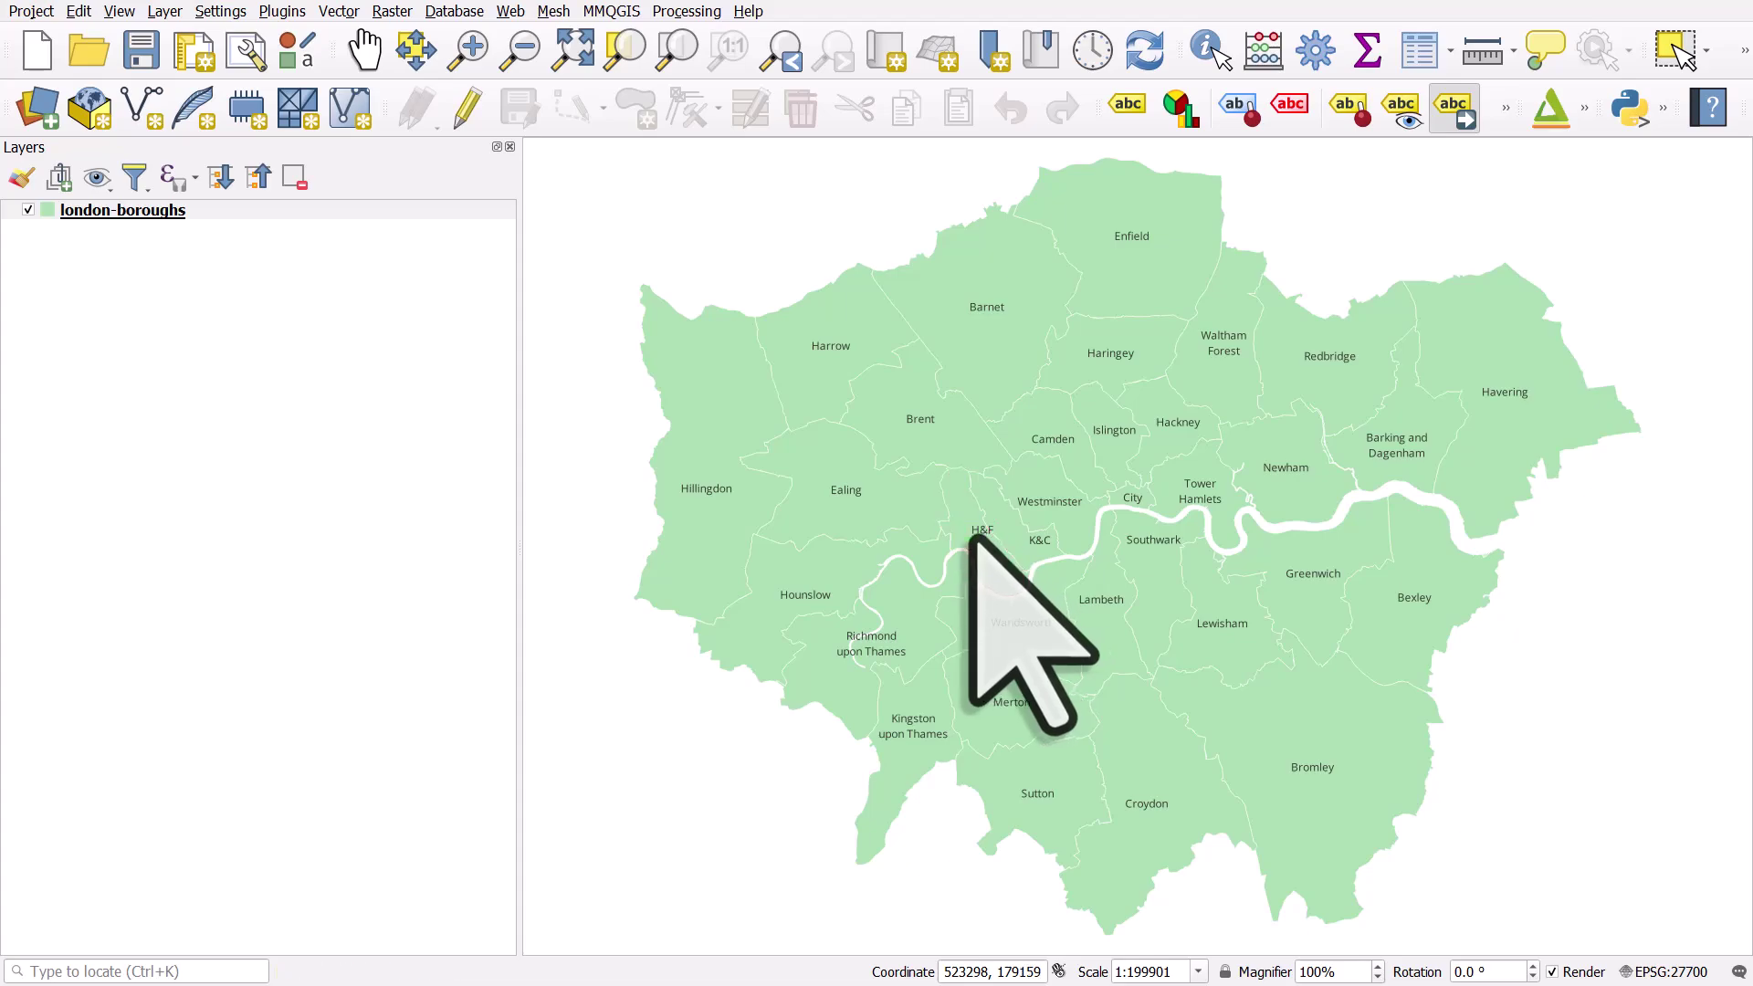
pyautogui.click(1036, 544)
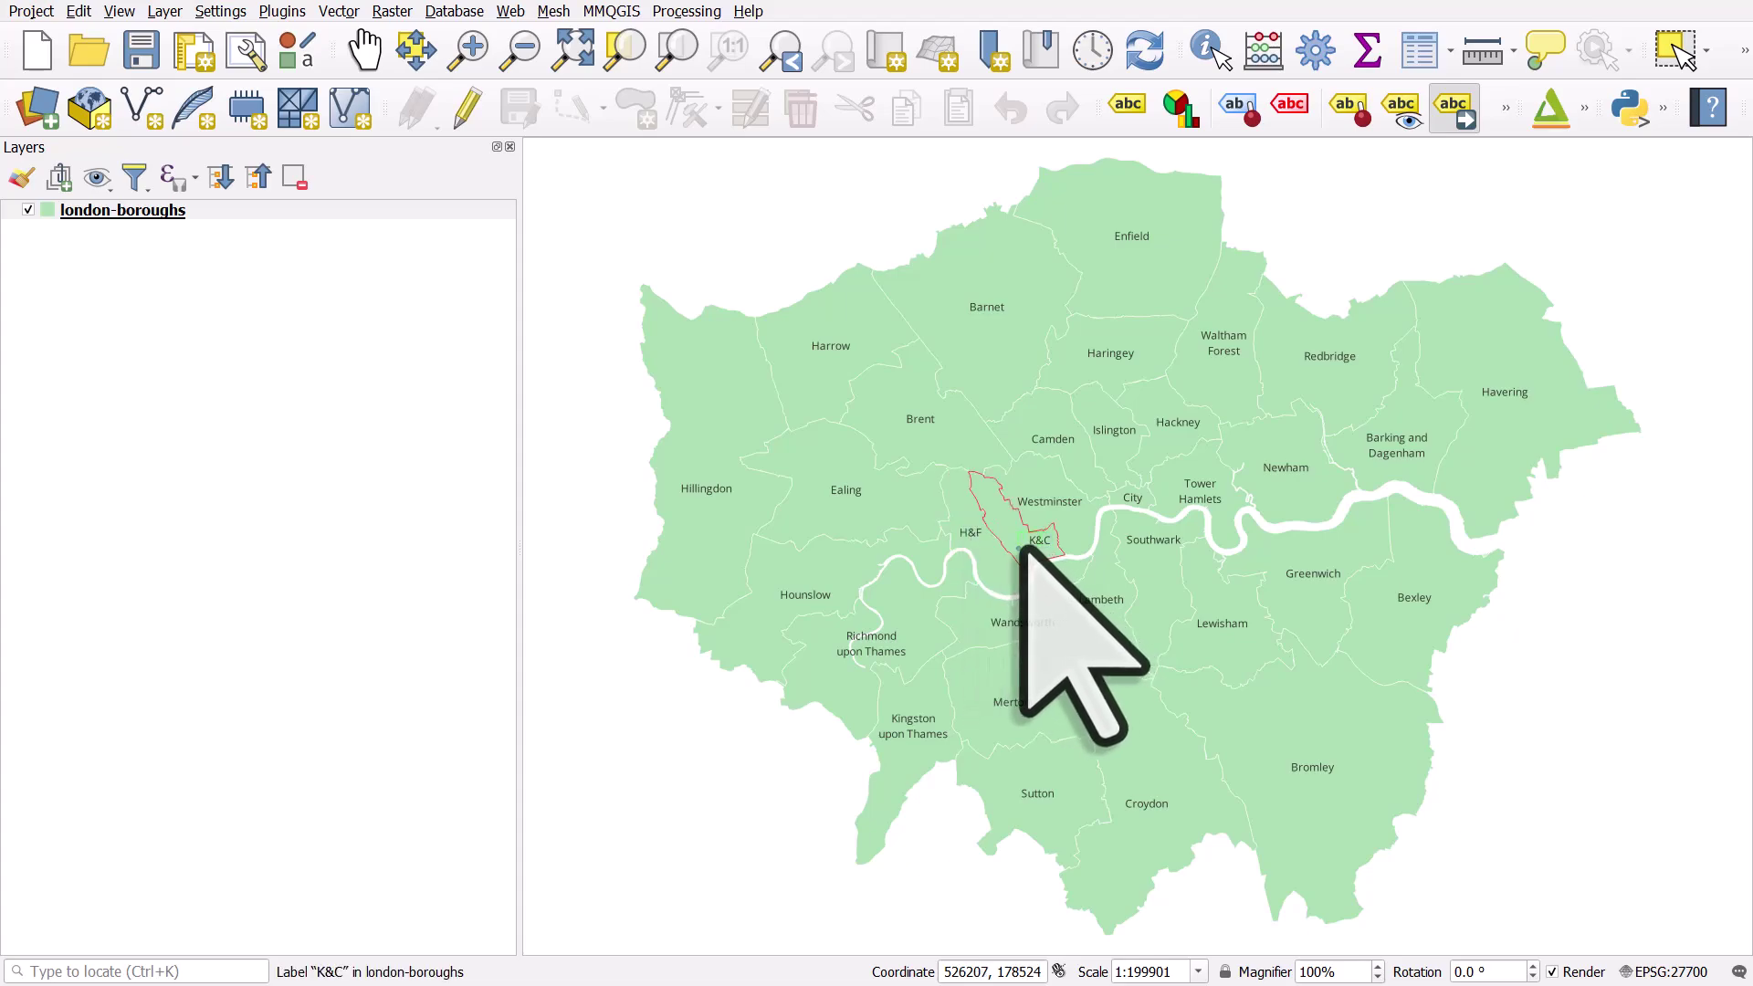
pyautogui.click(1024, 546)
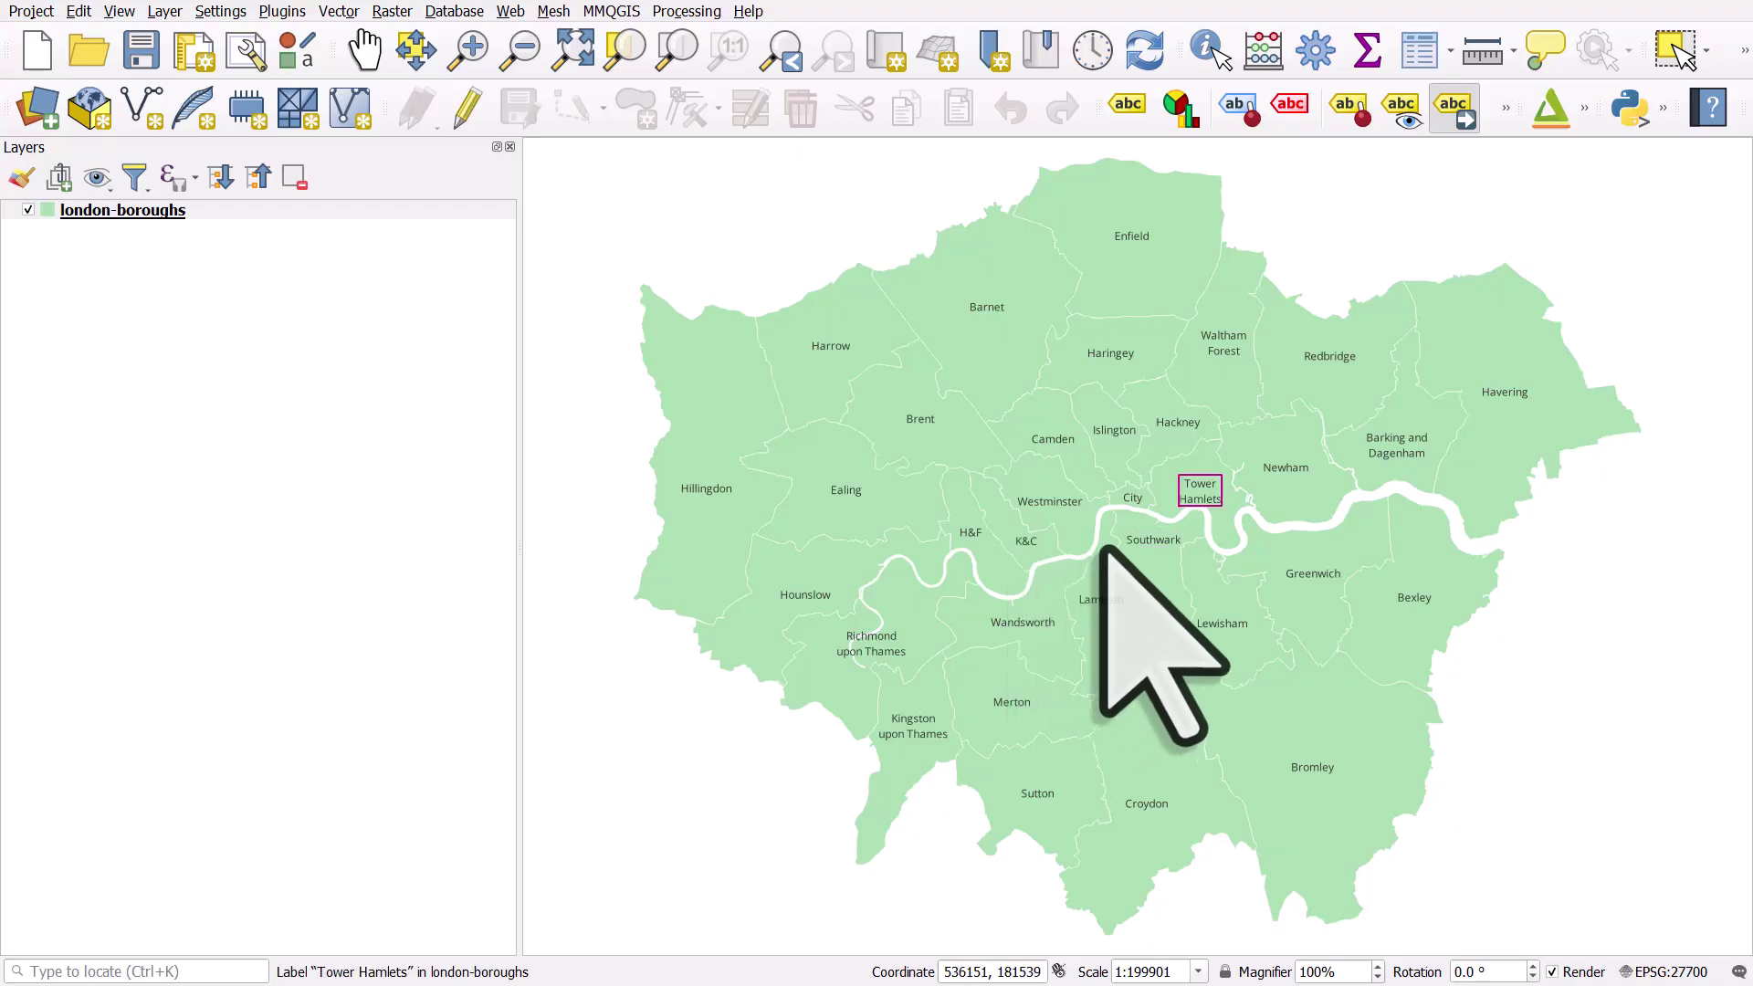
# Step: Move the Tower Hamlets label slightly up and to the left within its borough
pyautogui.click(1193, 493)
pyautogui.click(1187, 484)
pyautogui.hotkey('ctrl', 'z')
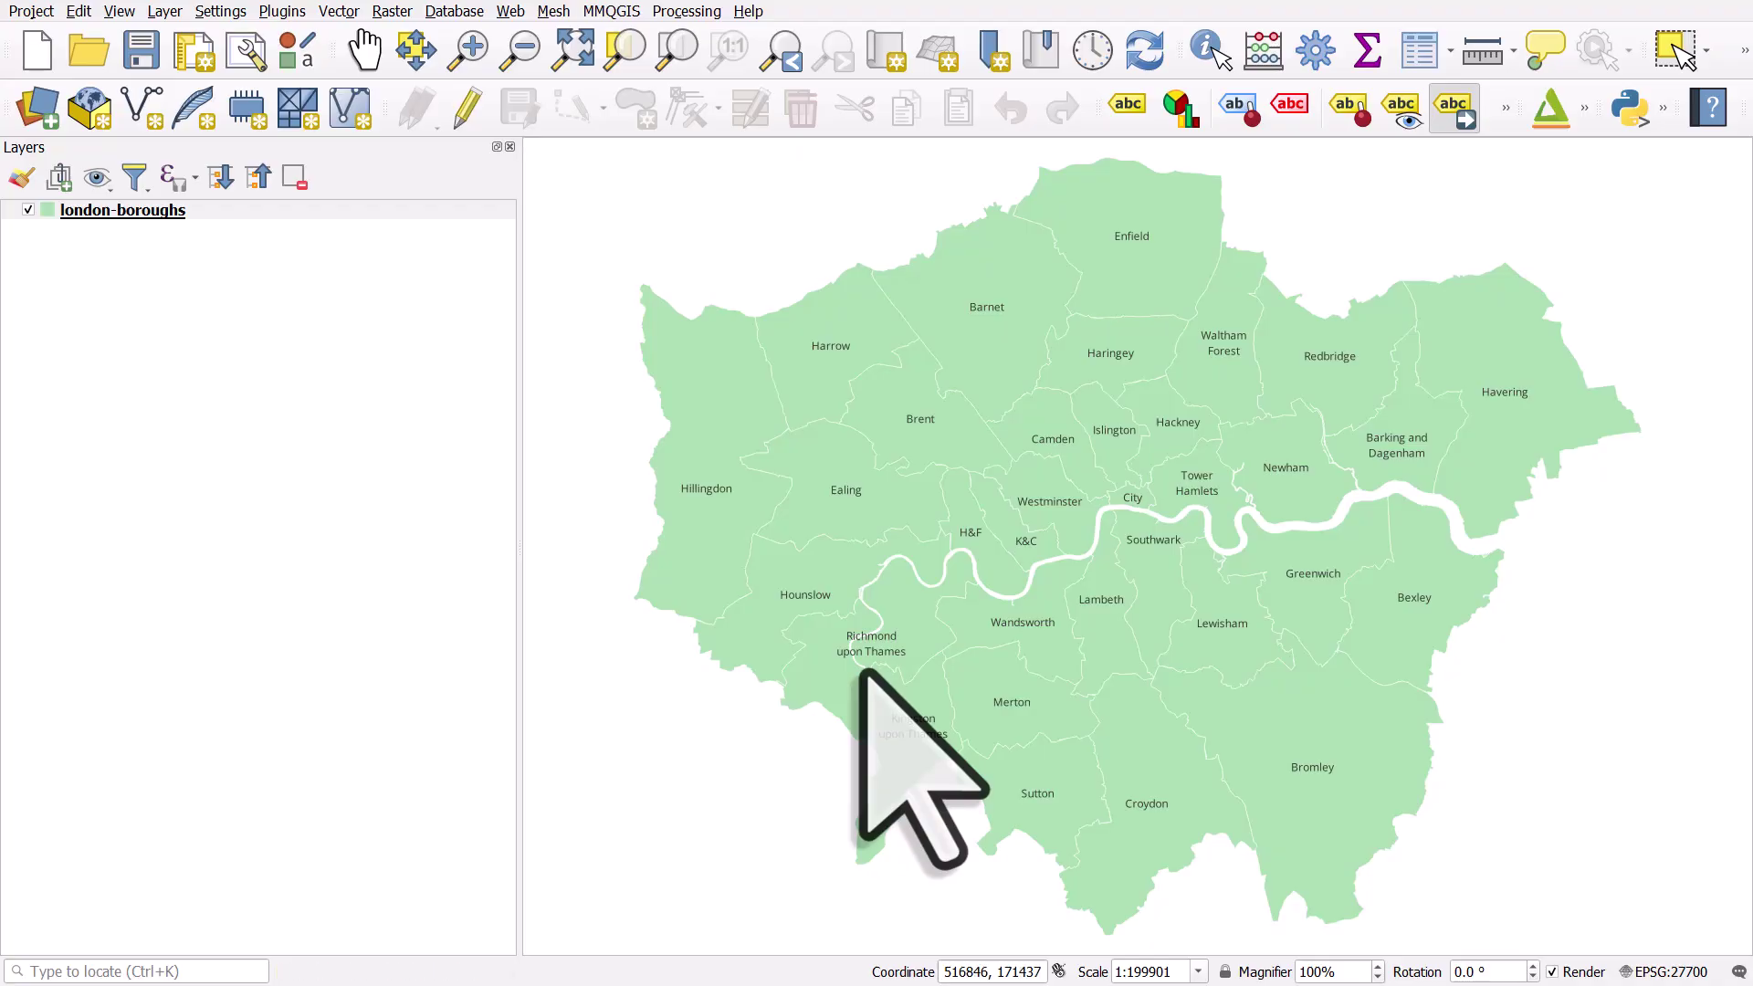
# Step: Enable a text buffer for the labels of the london-boroughs layer and apply it
pyautogui.click(119, 211)
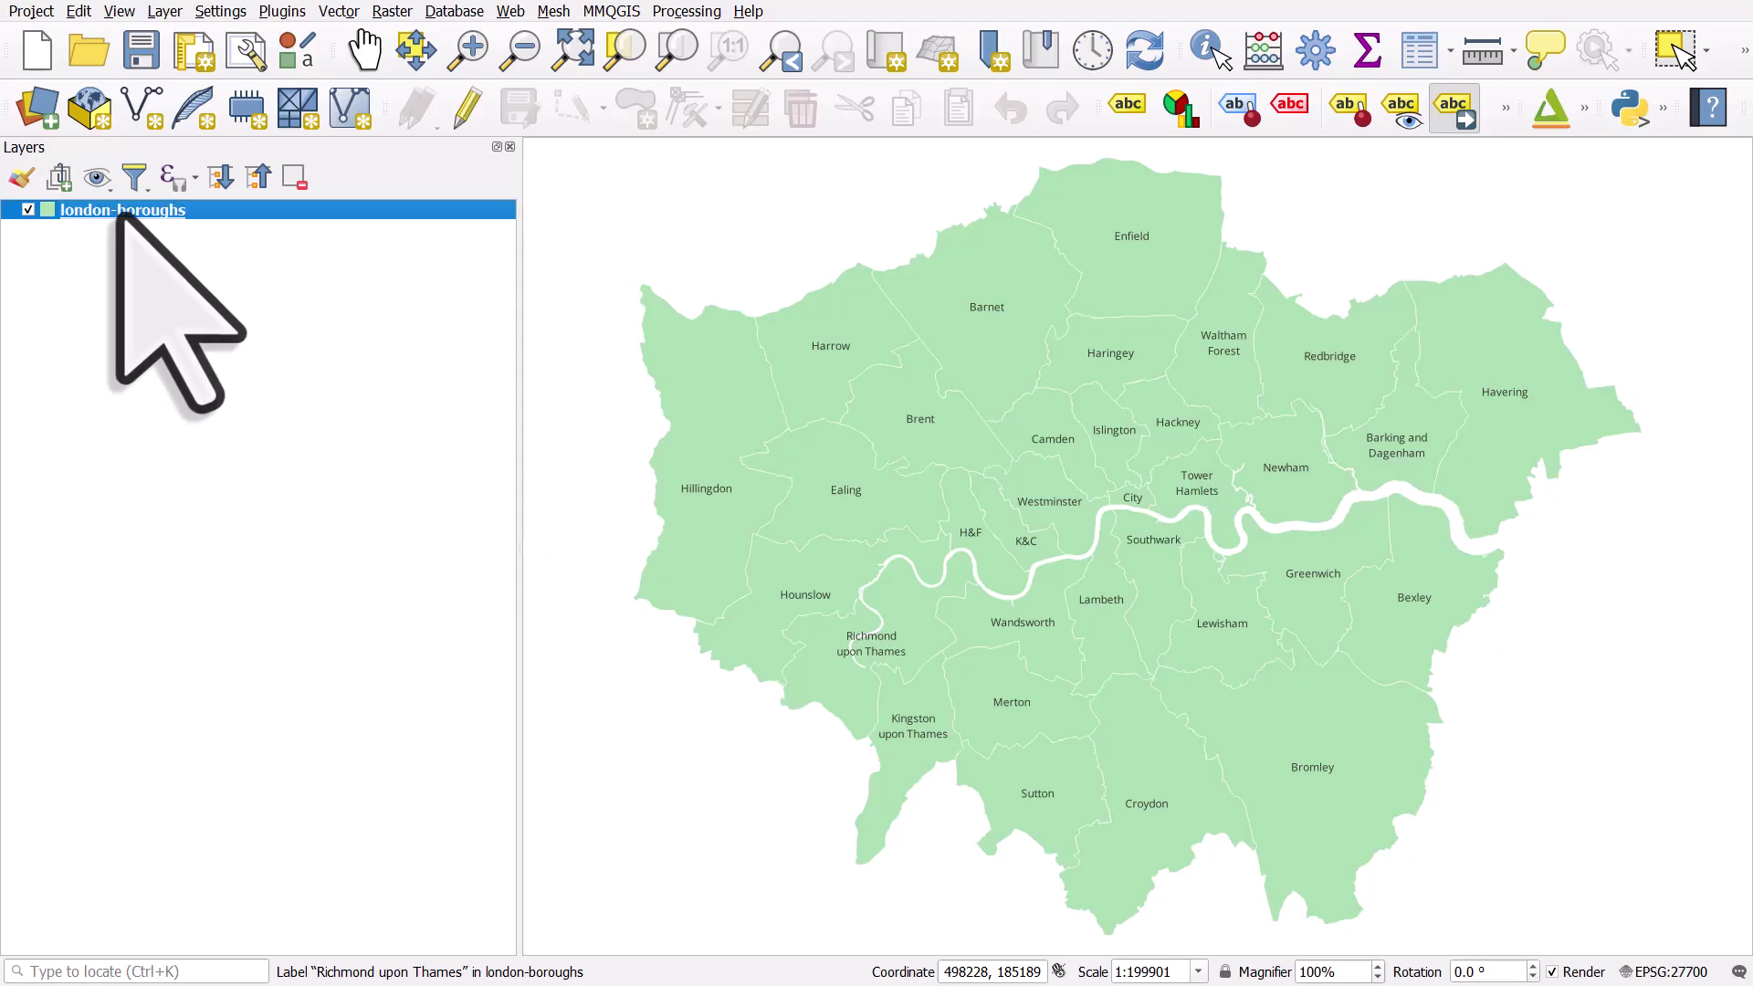
pyautogui.doubleClick(118, 212)
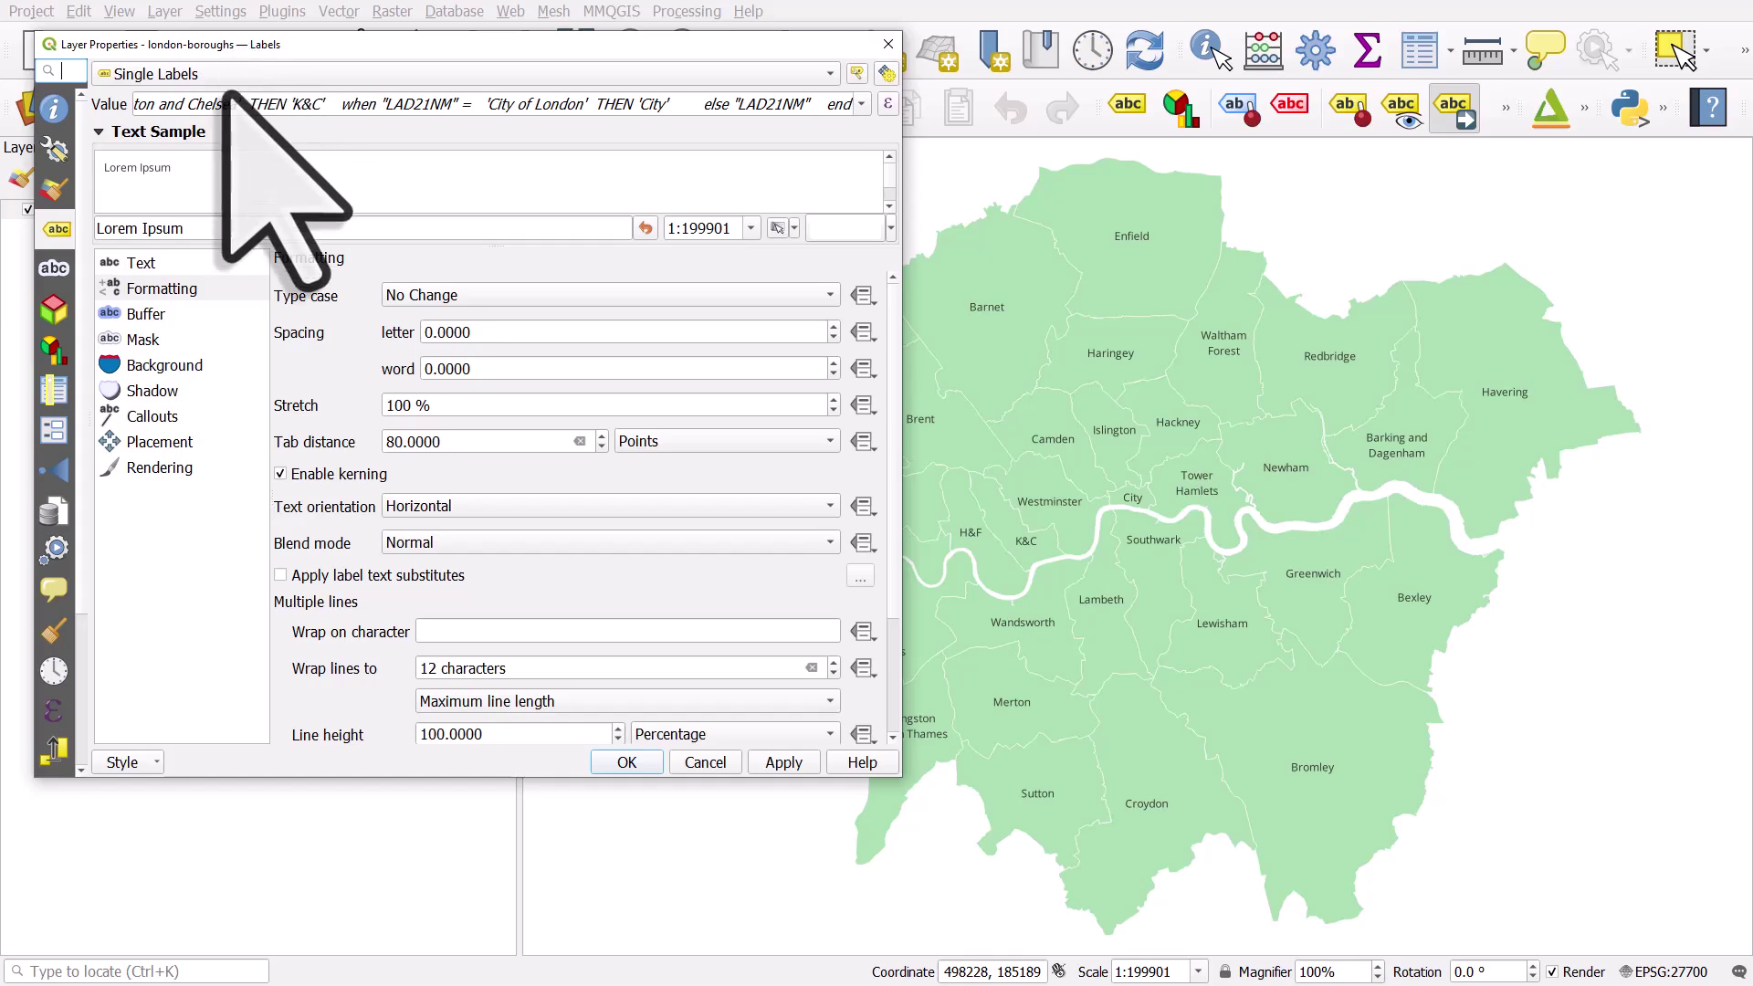
pyautogui.click(158, 314)
pyautogui.click(280, 287)
pyautogui.click(785, 761)
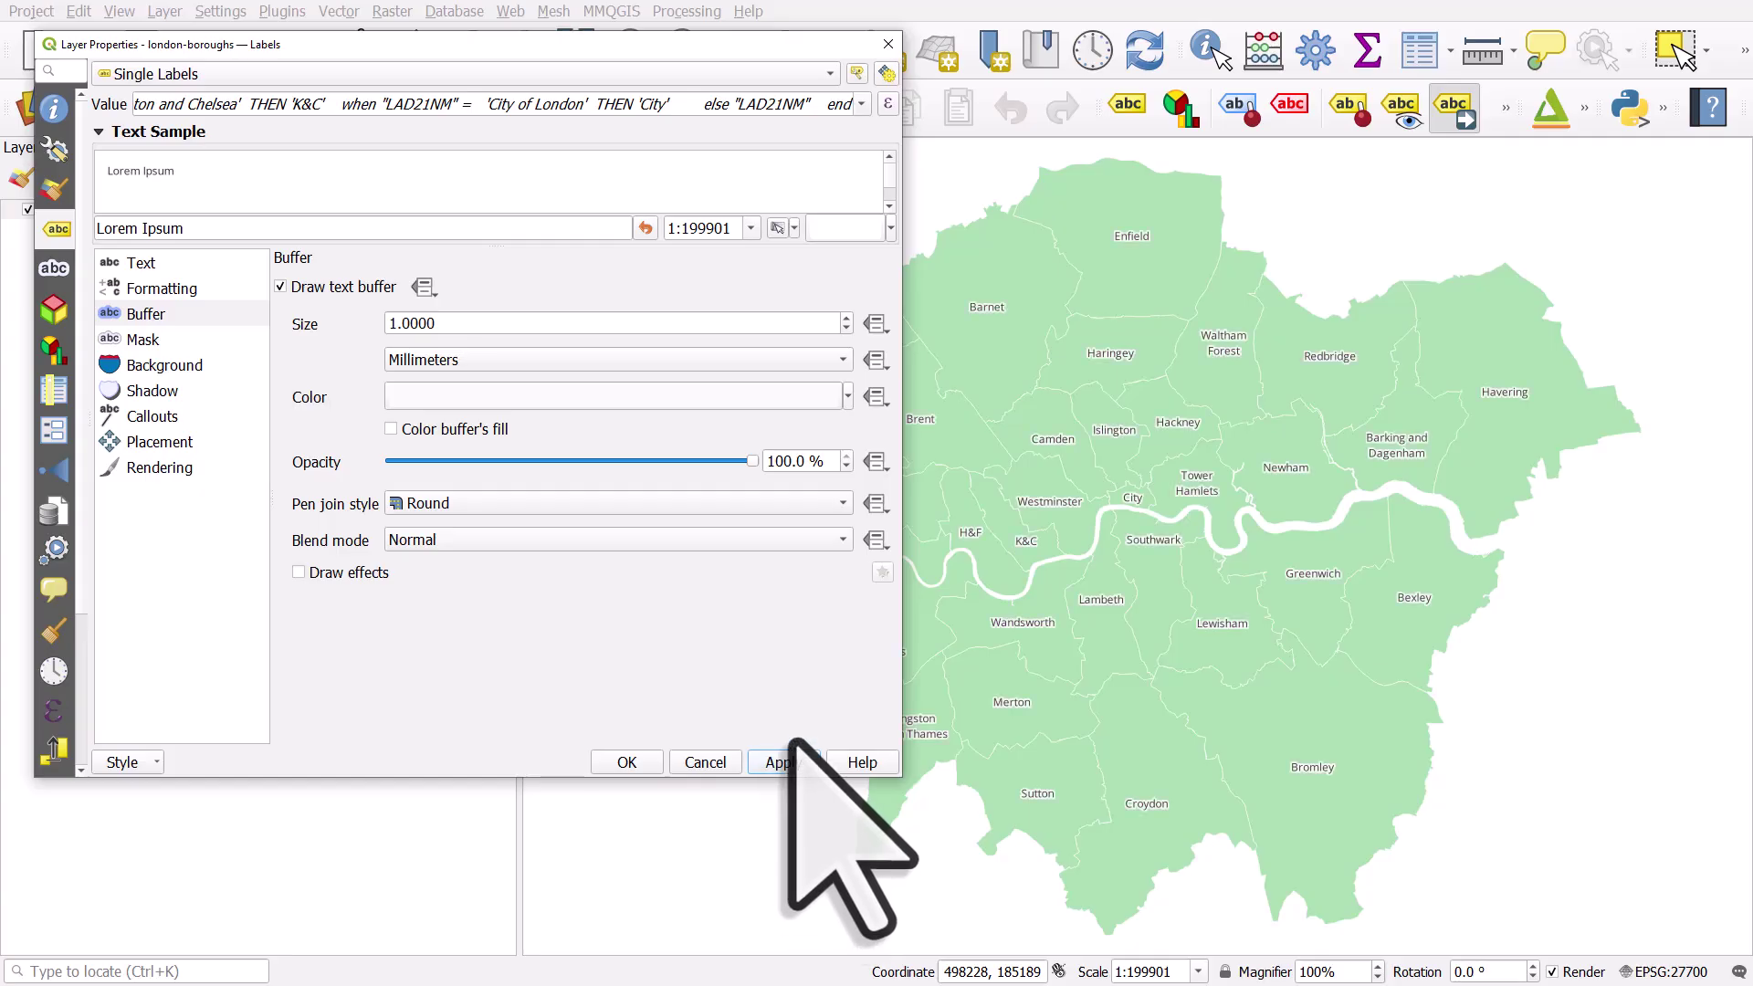
# Step: Set the label buffer to a size of 0.6 mm with 80% opacity and apply it to the map
pyautogui.scroll(-3, 844, 328)
pyautogui.scroll(-1, 844, 331)
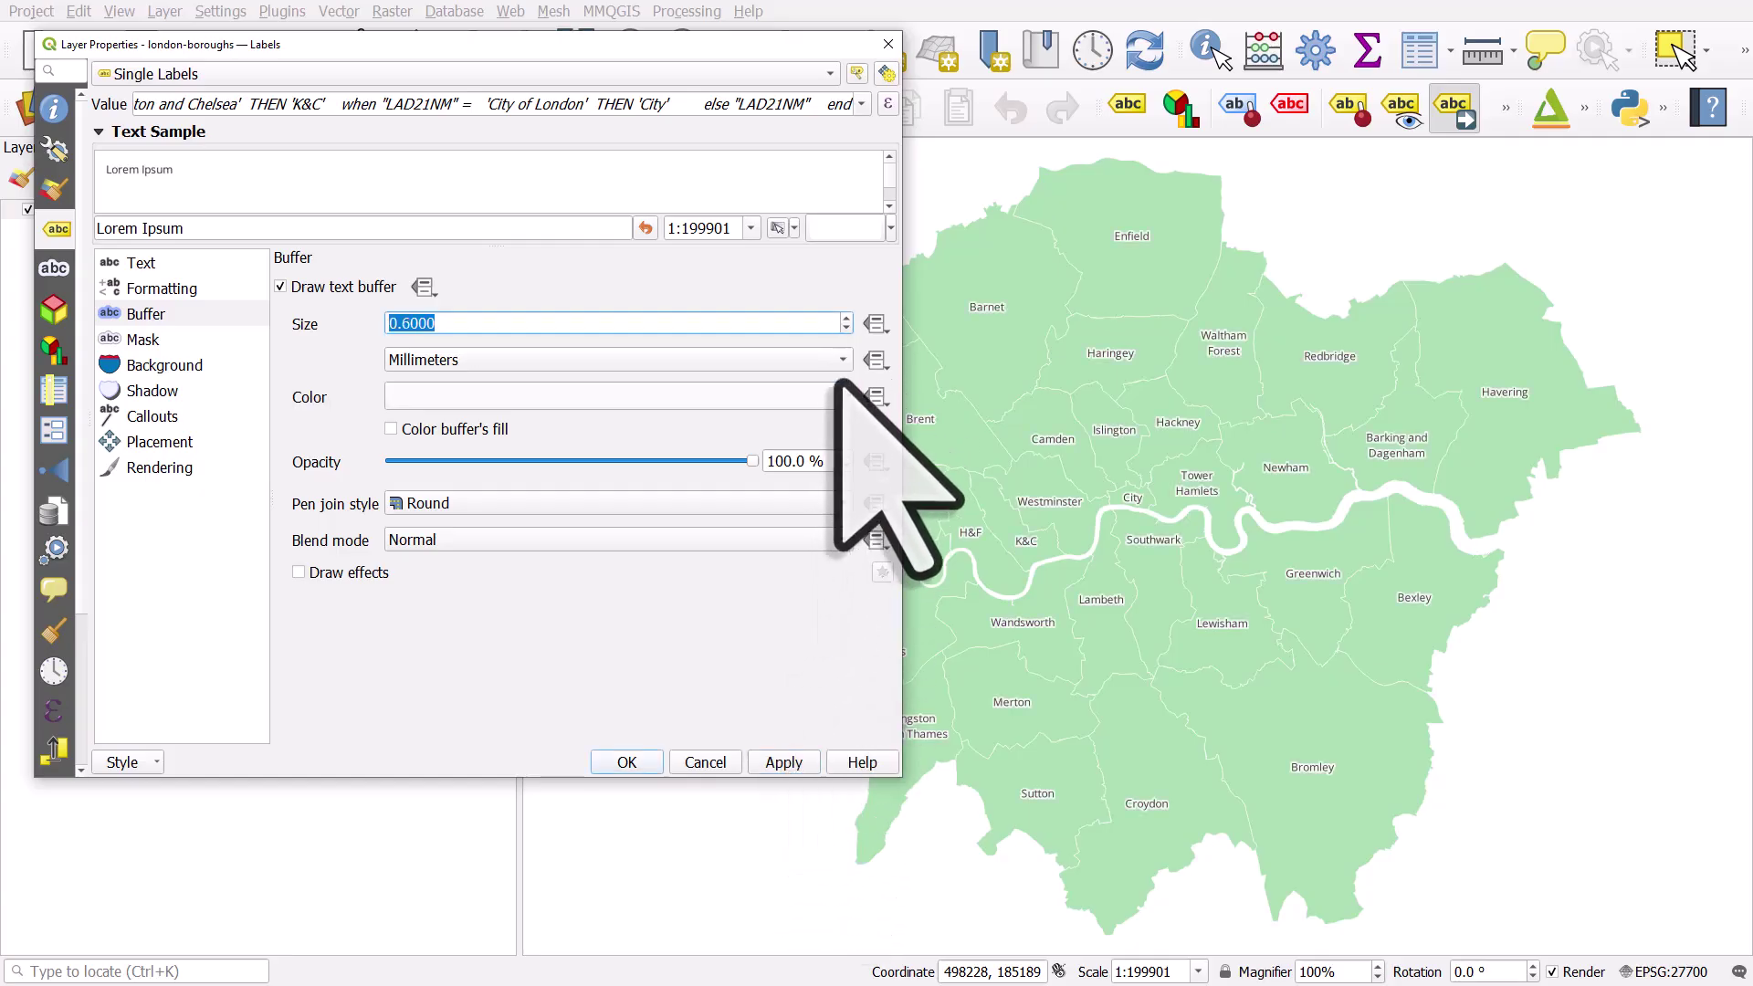
pyautogui.click(785, 762)
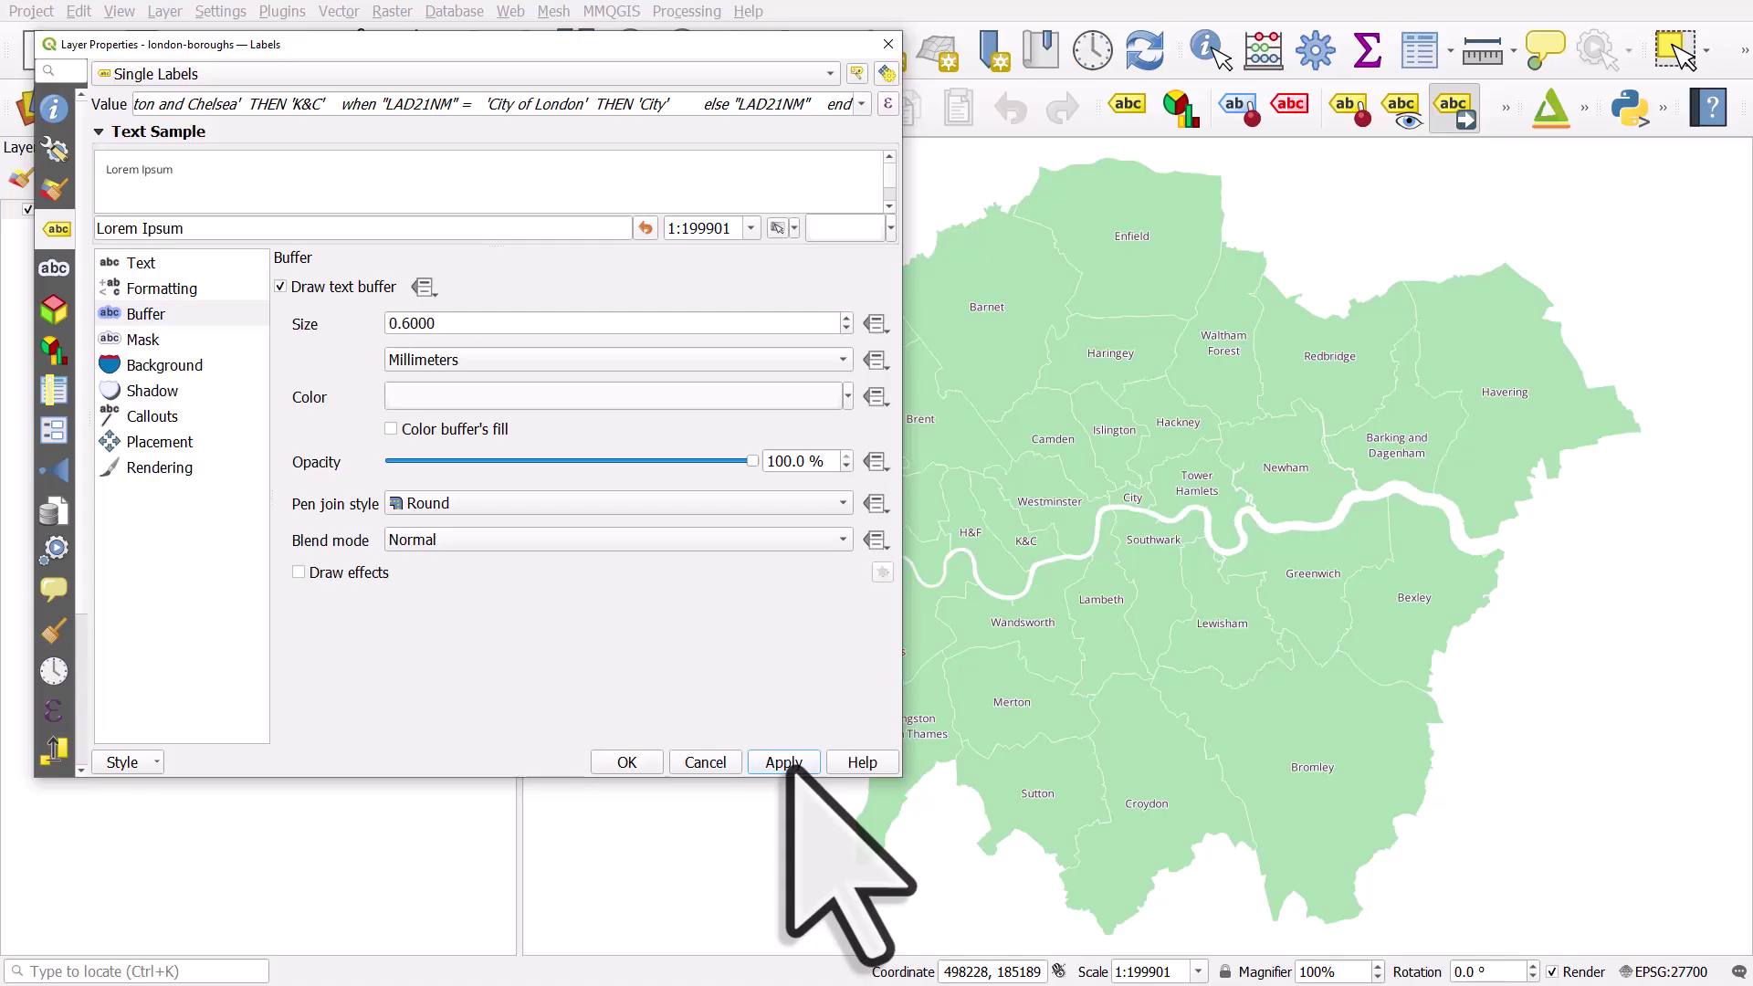
pyautogui.click(637, 461)
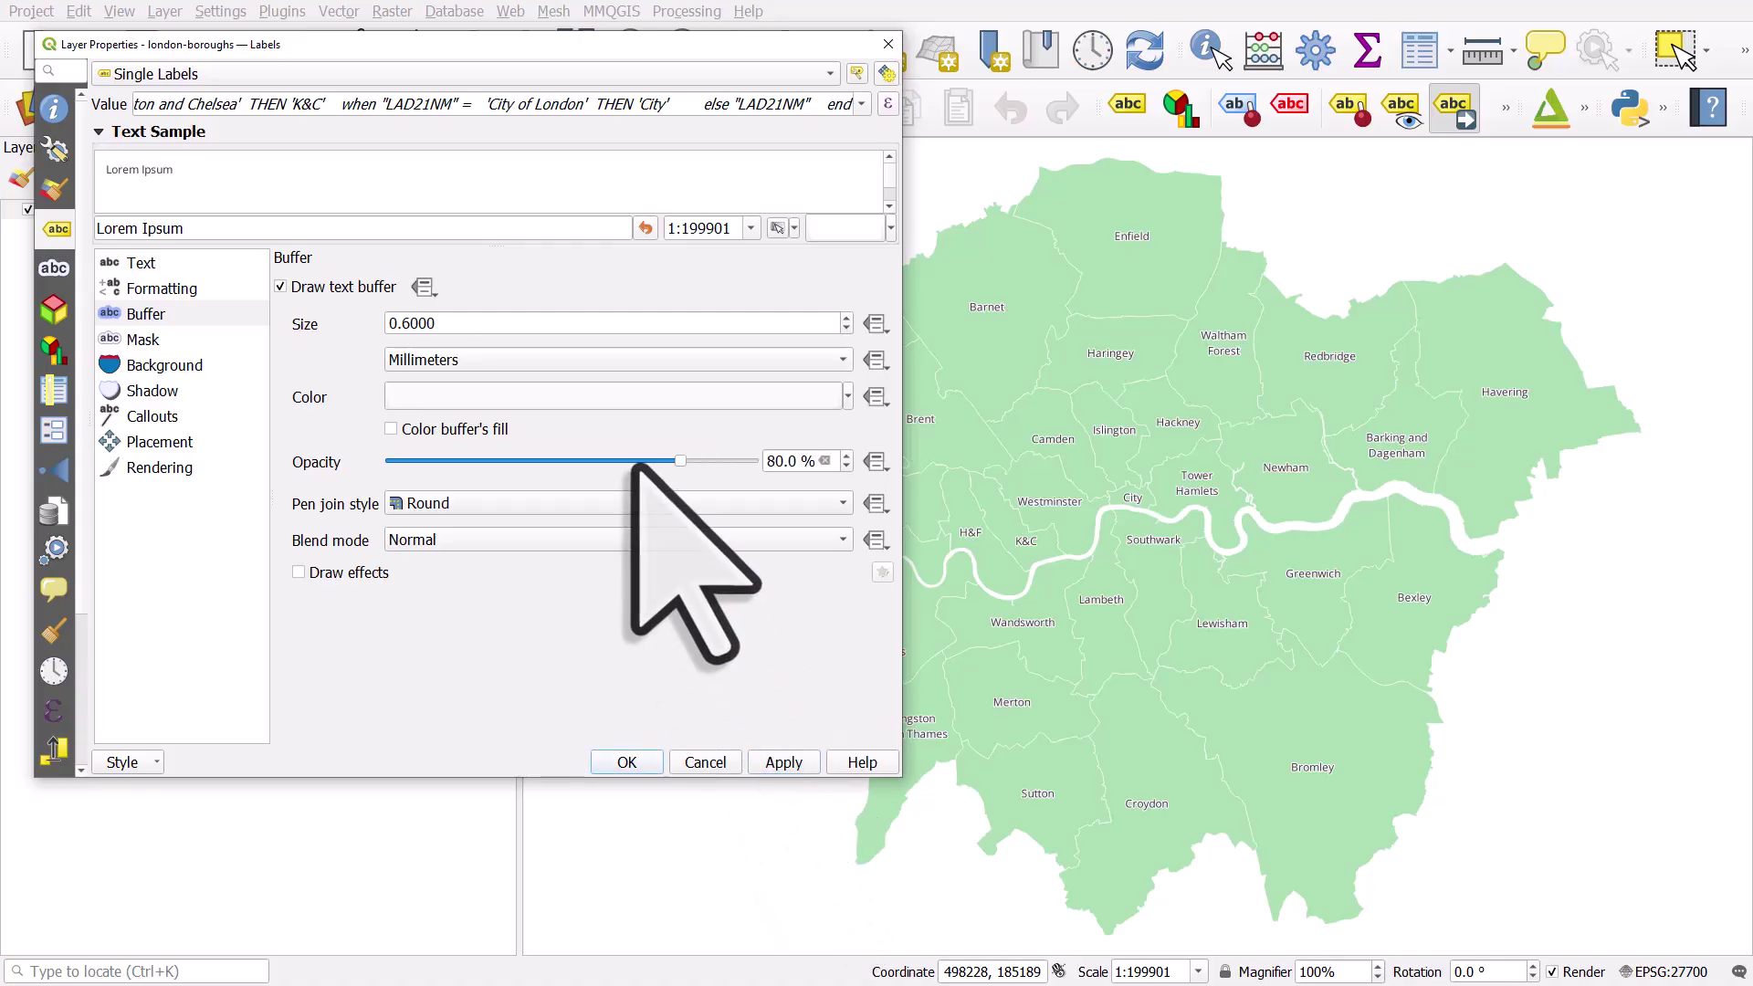
pyautogui.click(787, 760)
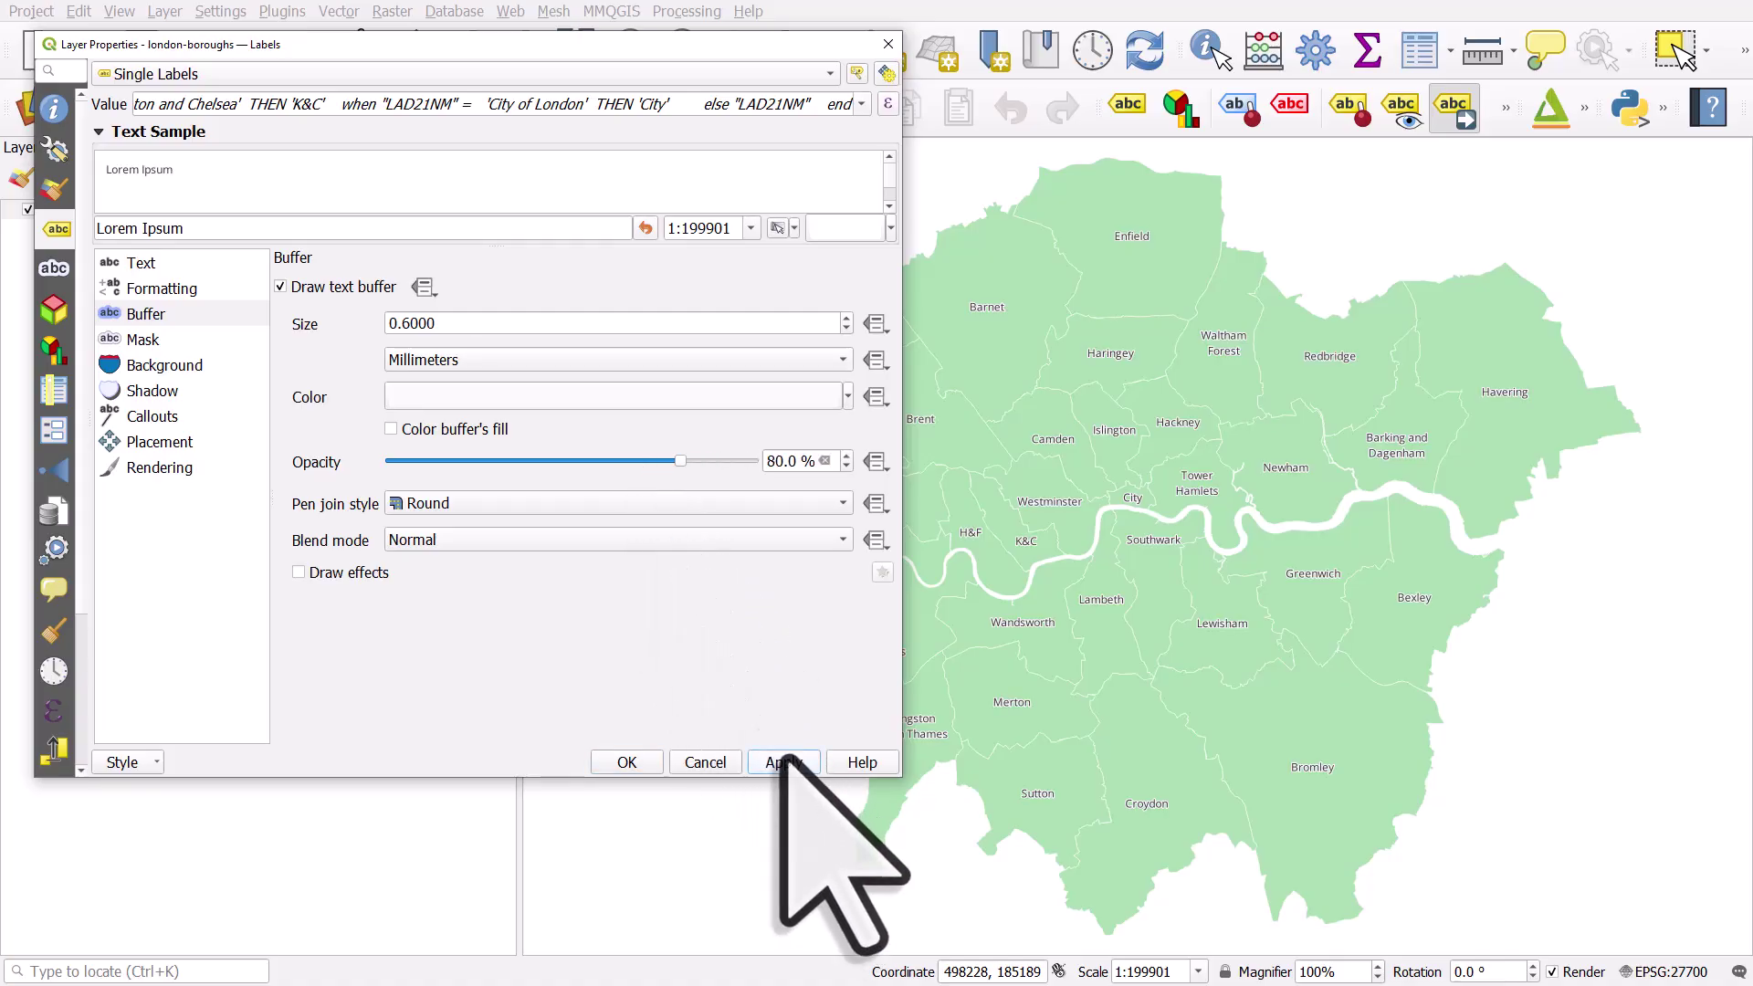
# Step: Set the label buffer size to 0.7 mm and apply it, moving the properties window clear of the western boroughs
pyautogui.moveTo(756, 53); pyautogui.dragTo(679, 55)
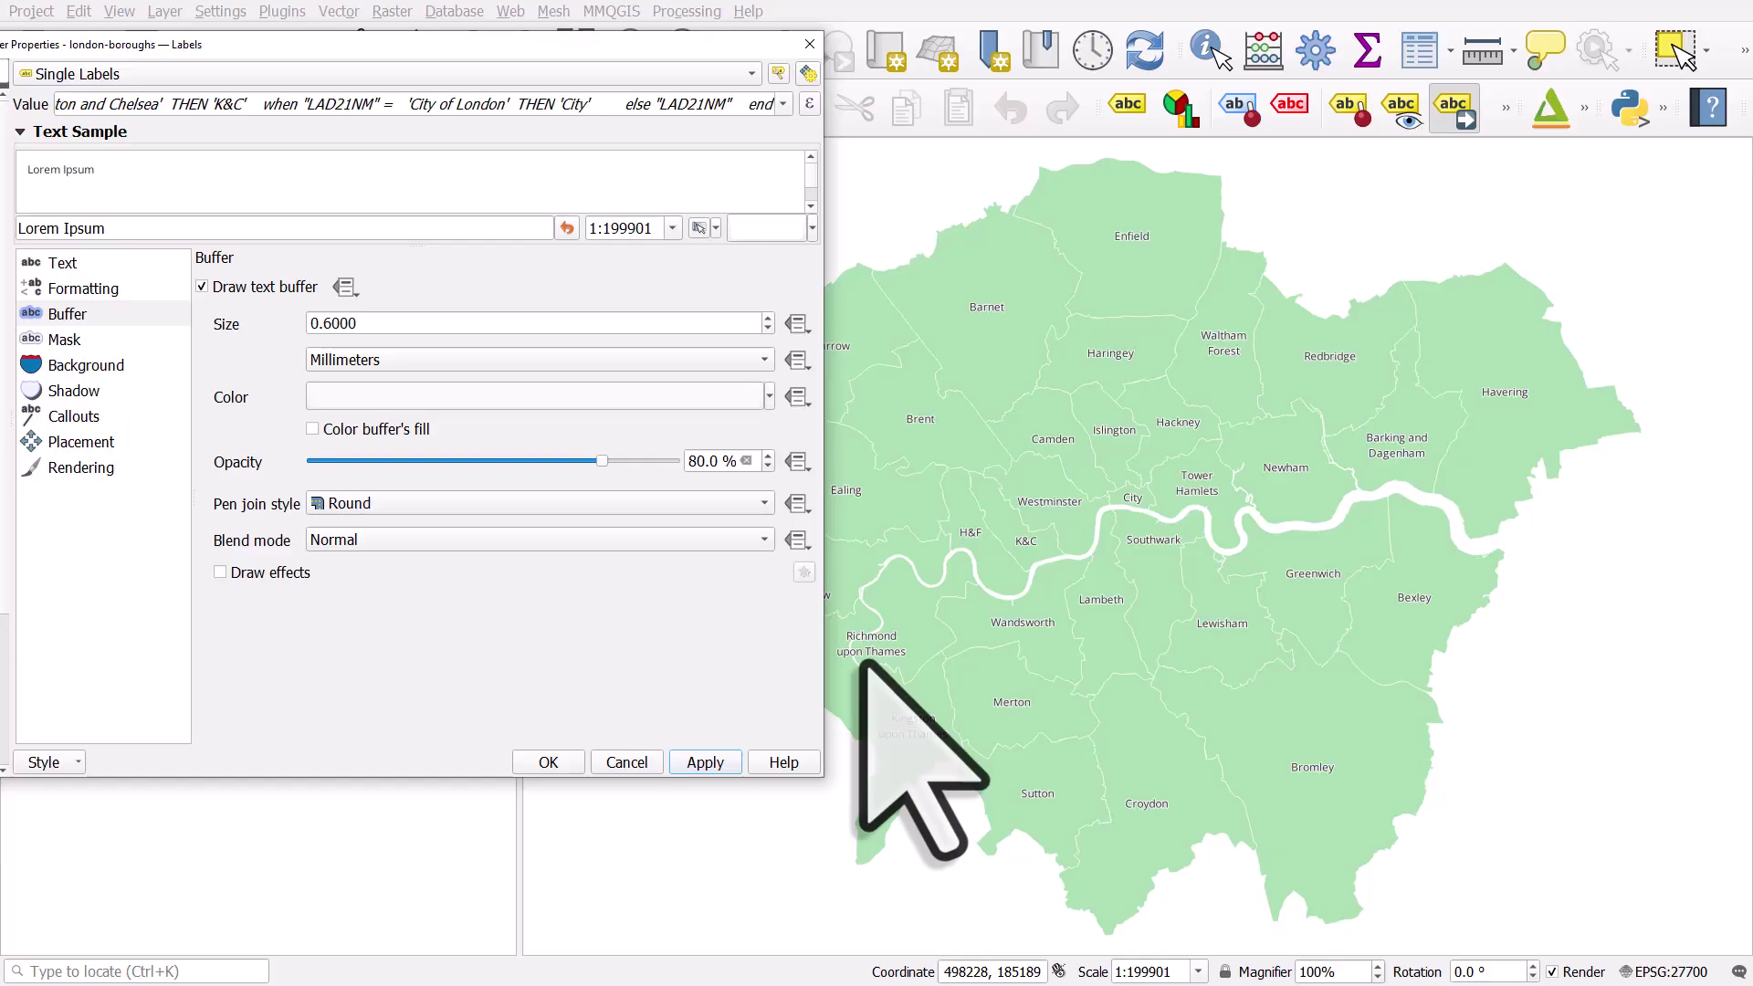
pyautogui.click(767, 317)
pyautogui.click(719, 763)
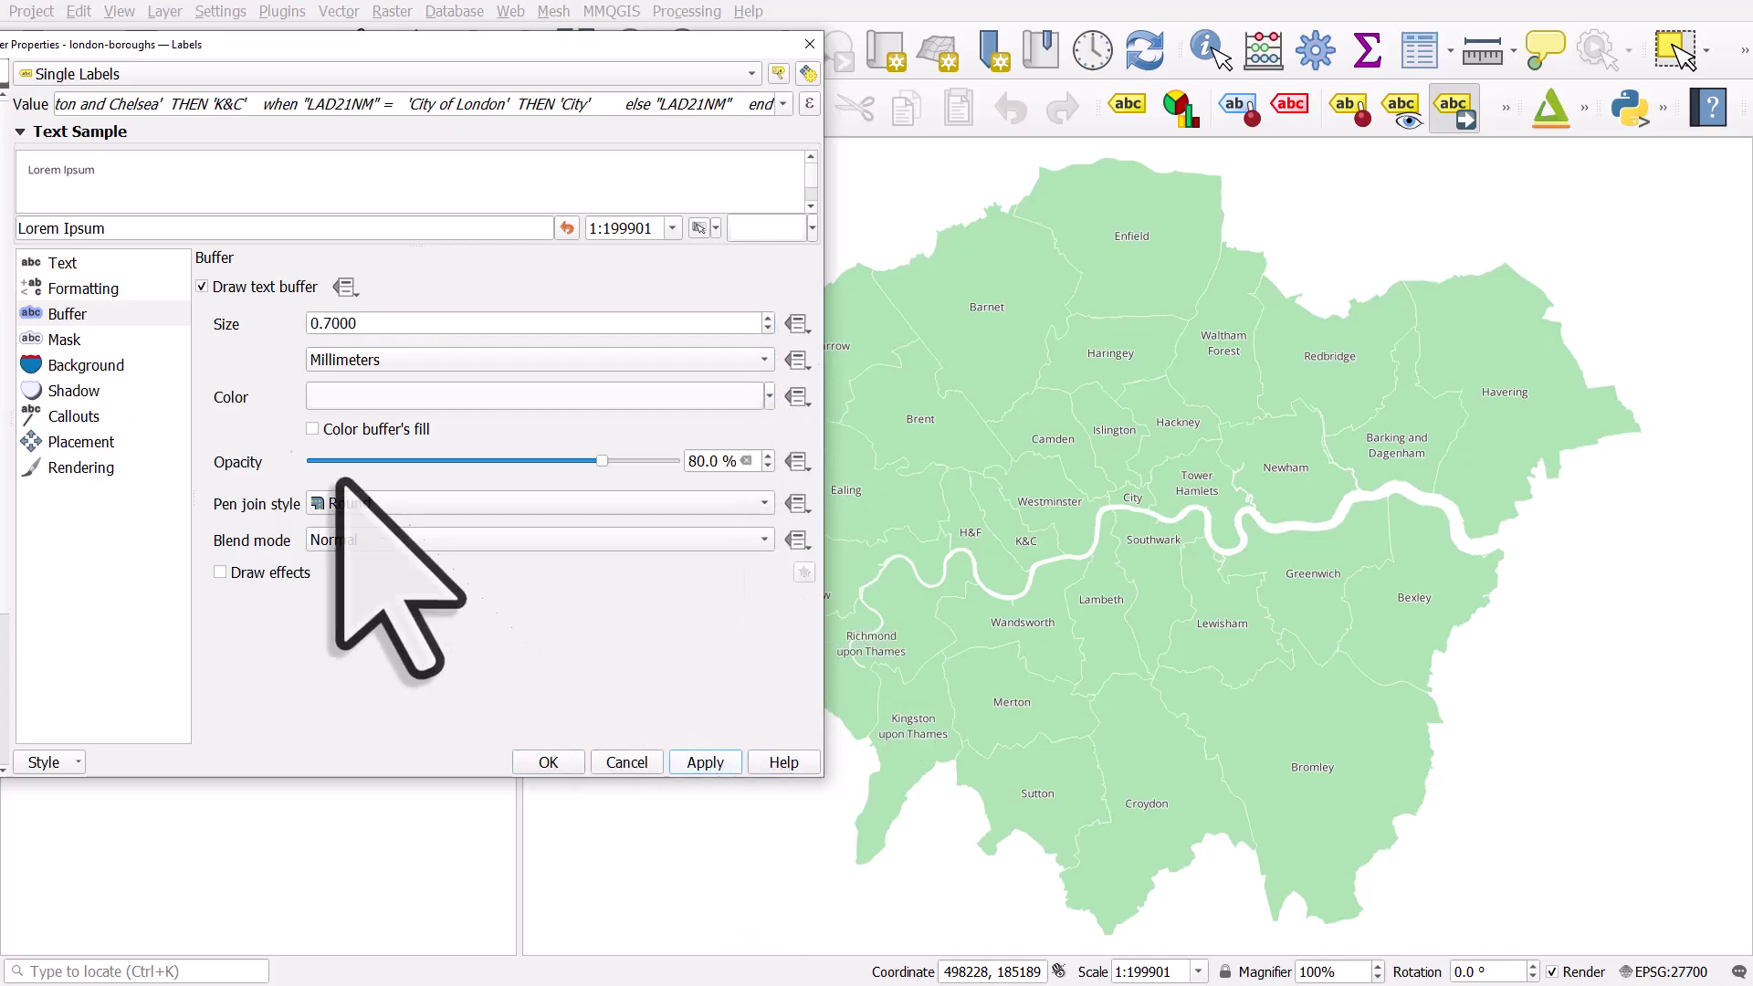
# Step: Set the label font style to SemiBold and apply it to the borough labels
pyautogui.click(88, 267)
pyautogui.click(336, 330)
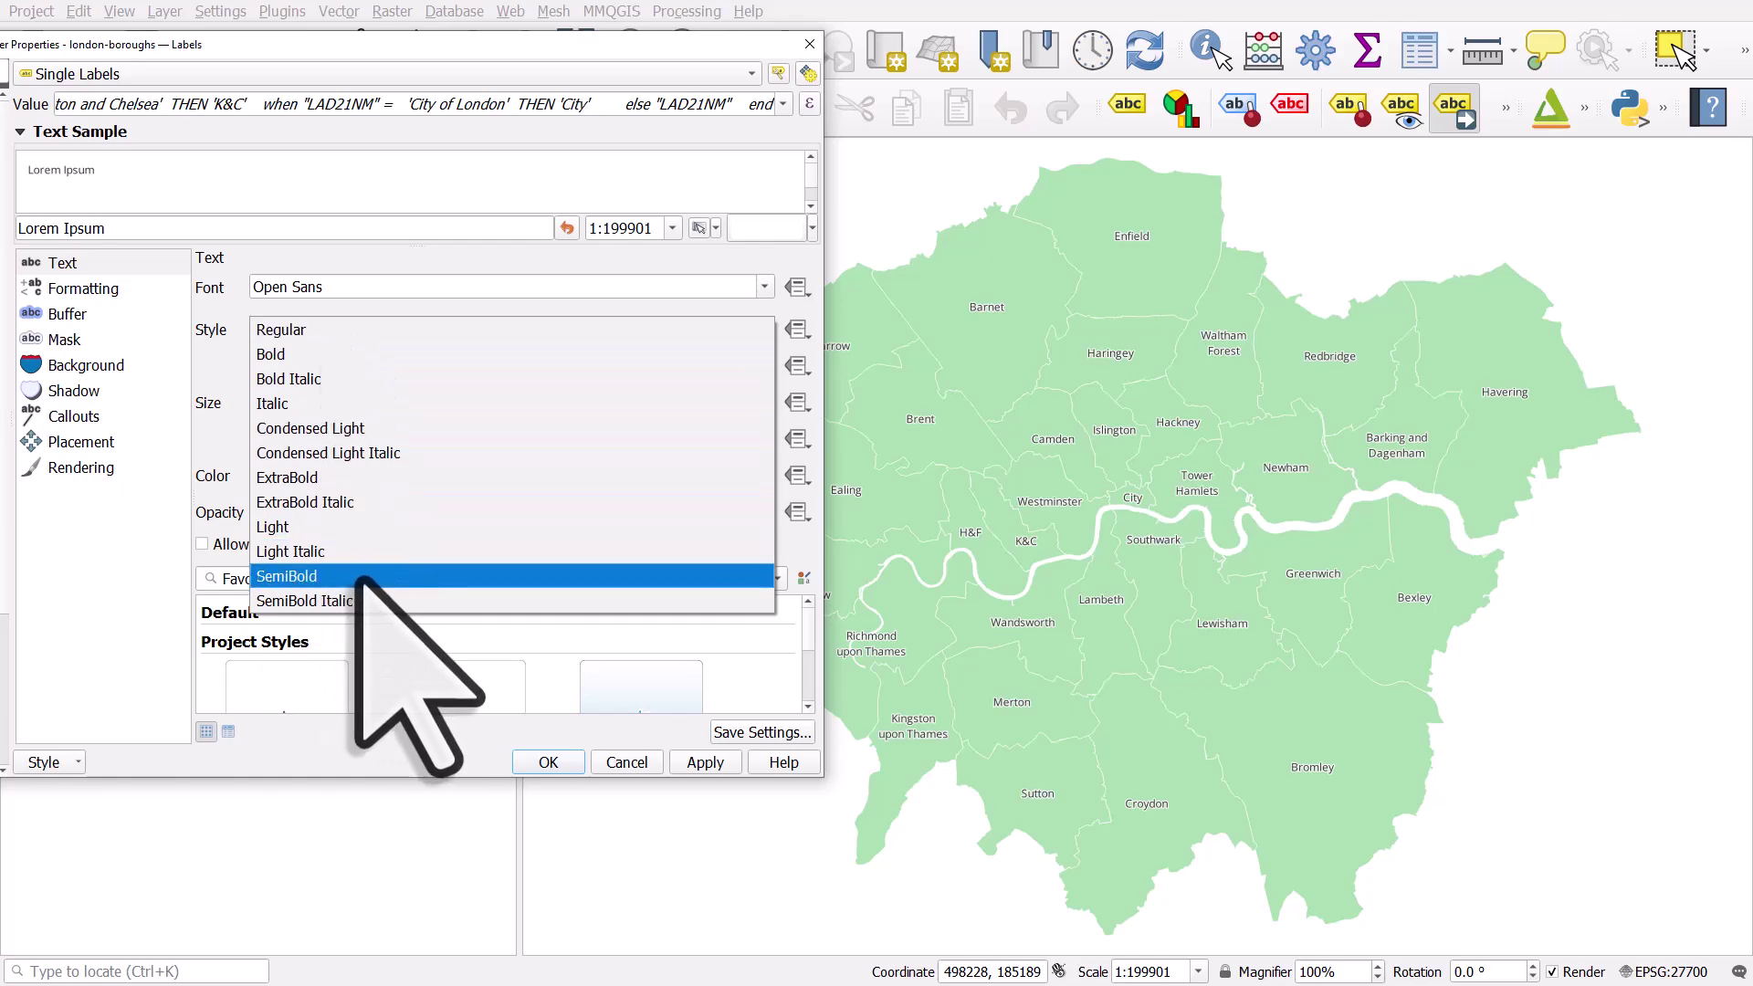
pyautogui.click(330, 576)
pyautogui.click(687, 765)
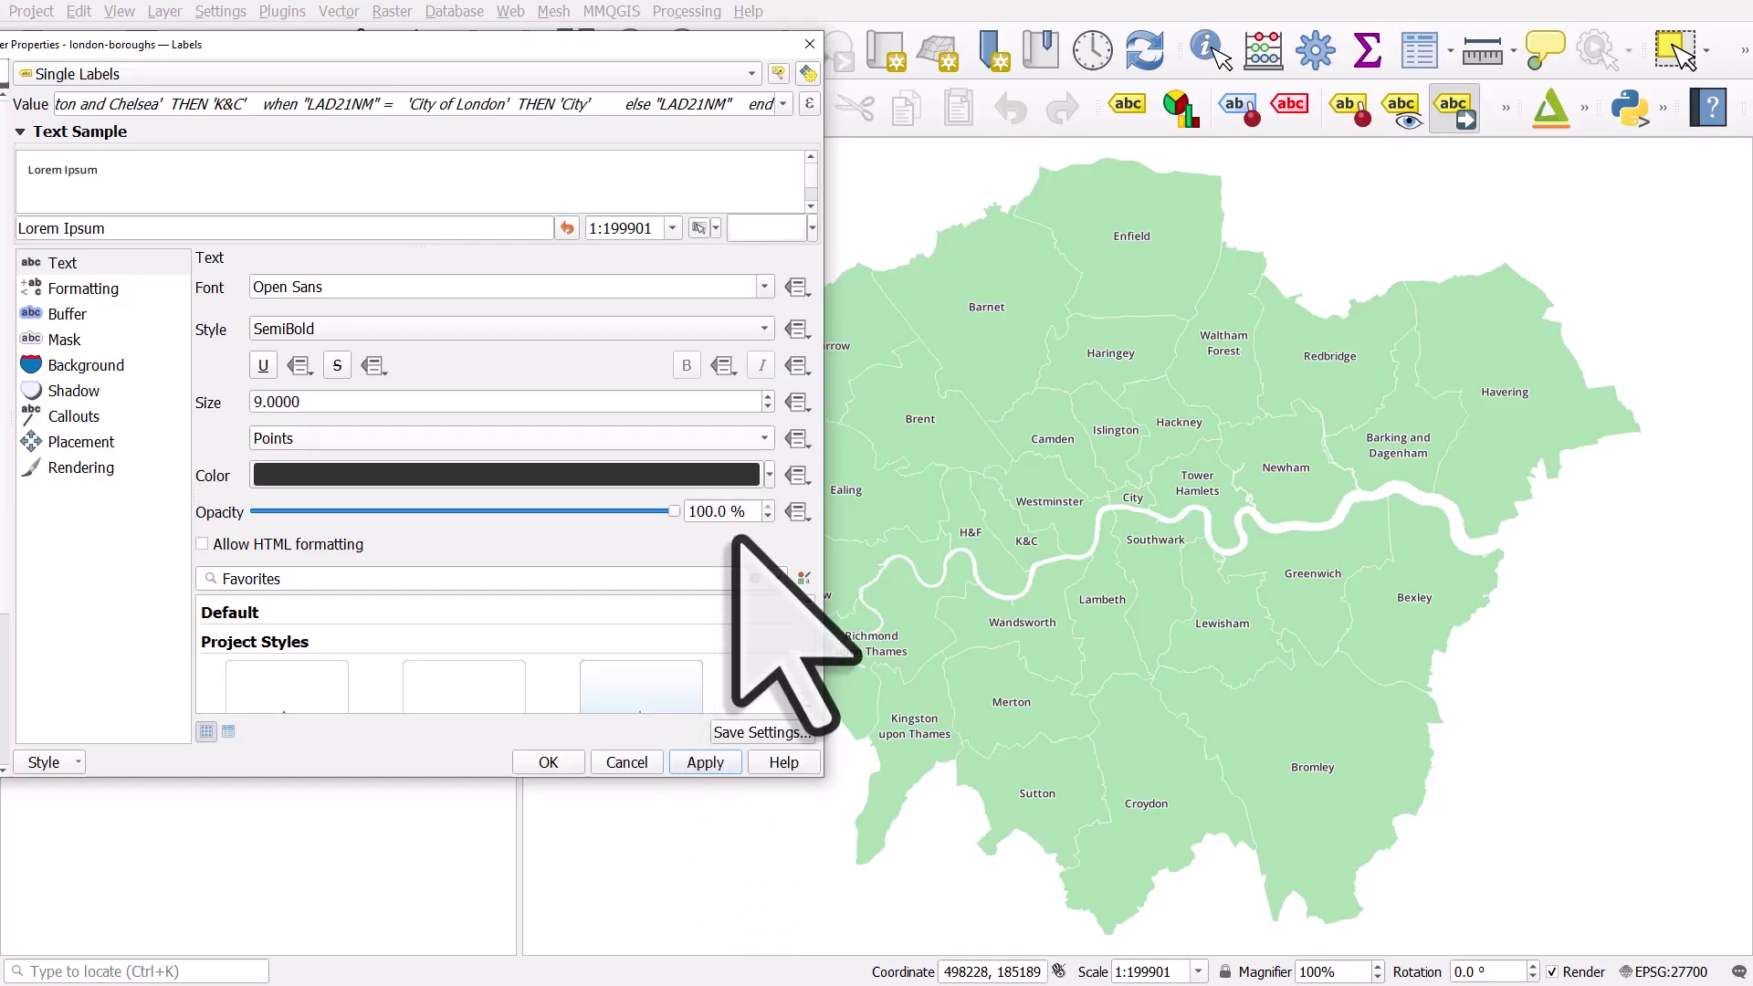
# Step: Set the label text size to 8 points, apply it, and close the layer properties
pyautogui.click(767, 407)
pyautogui.click(704, 763)
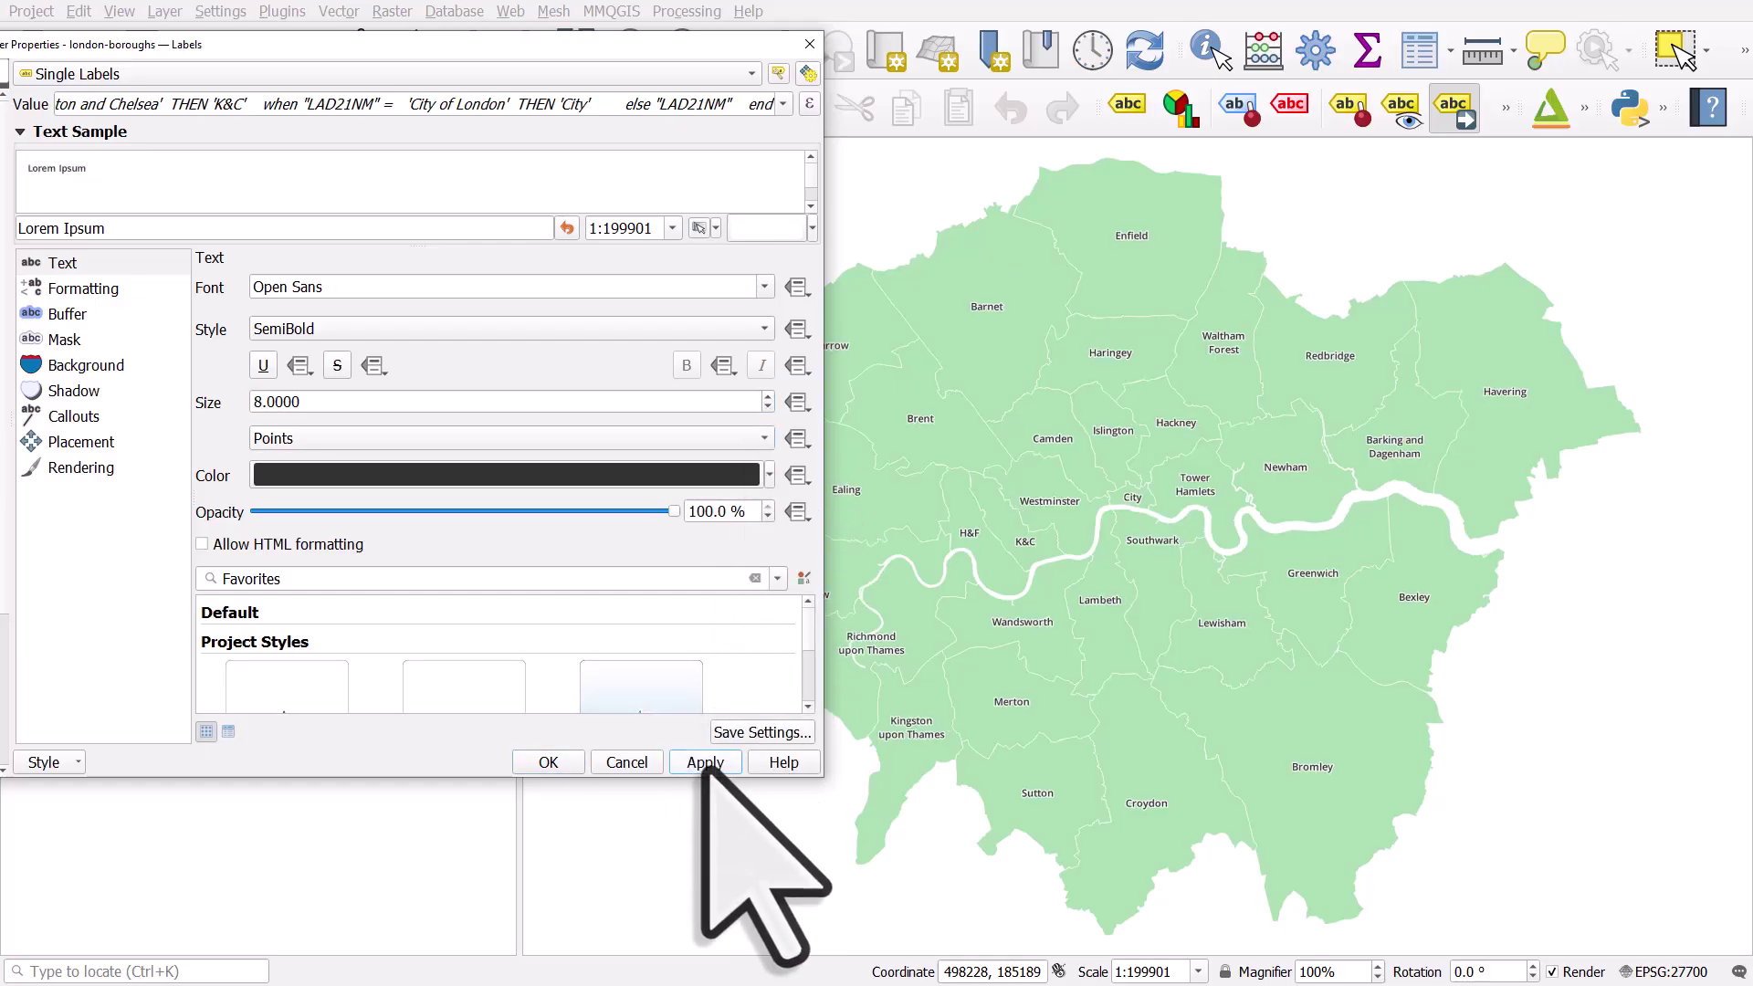
pyautogui.click(548, 764)
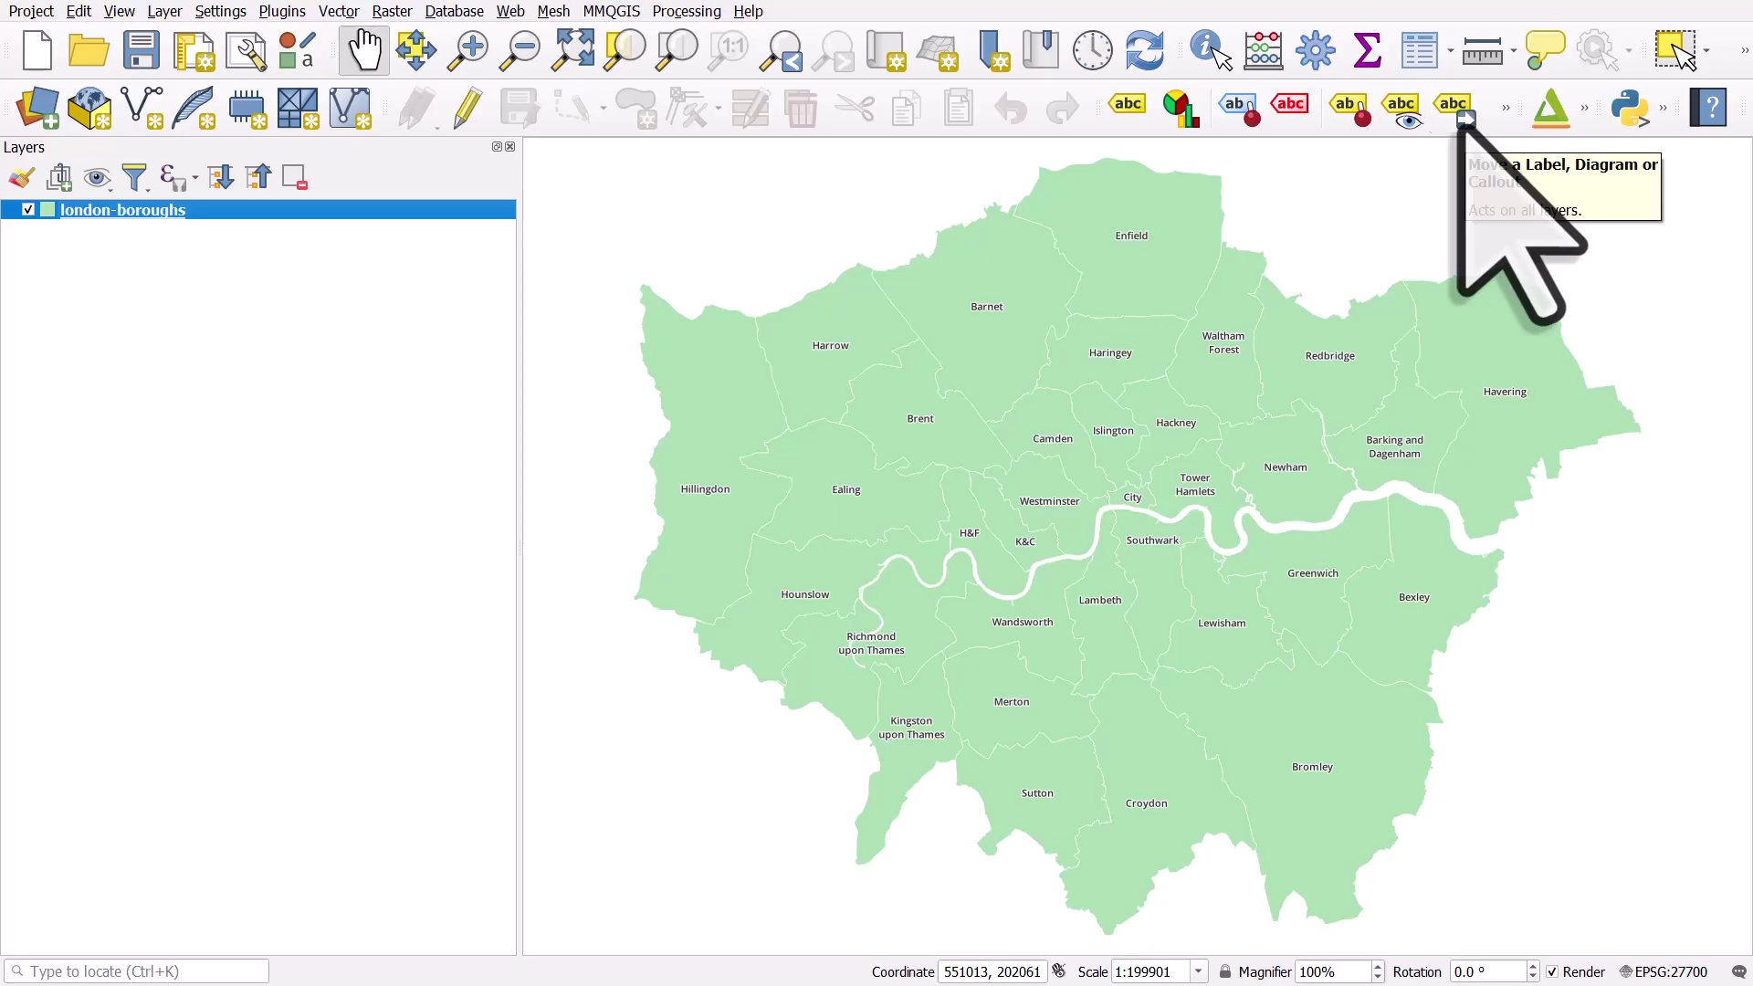
# Step: Examine the data-defined X and Y coordinate overrides in the london-boroughs label placement settings, and close the layer properties
pyautogui.doubleClick(111, 215)
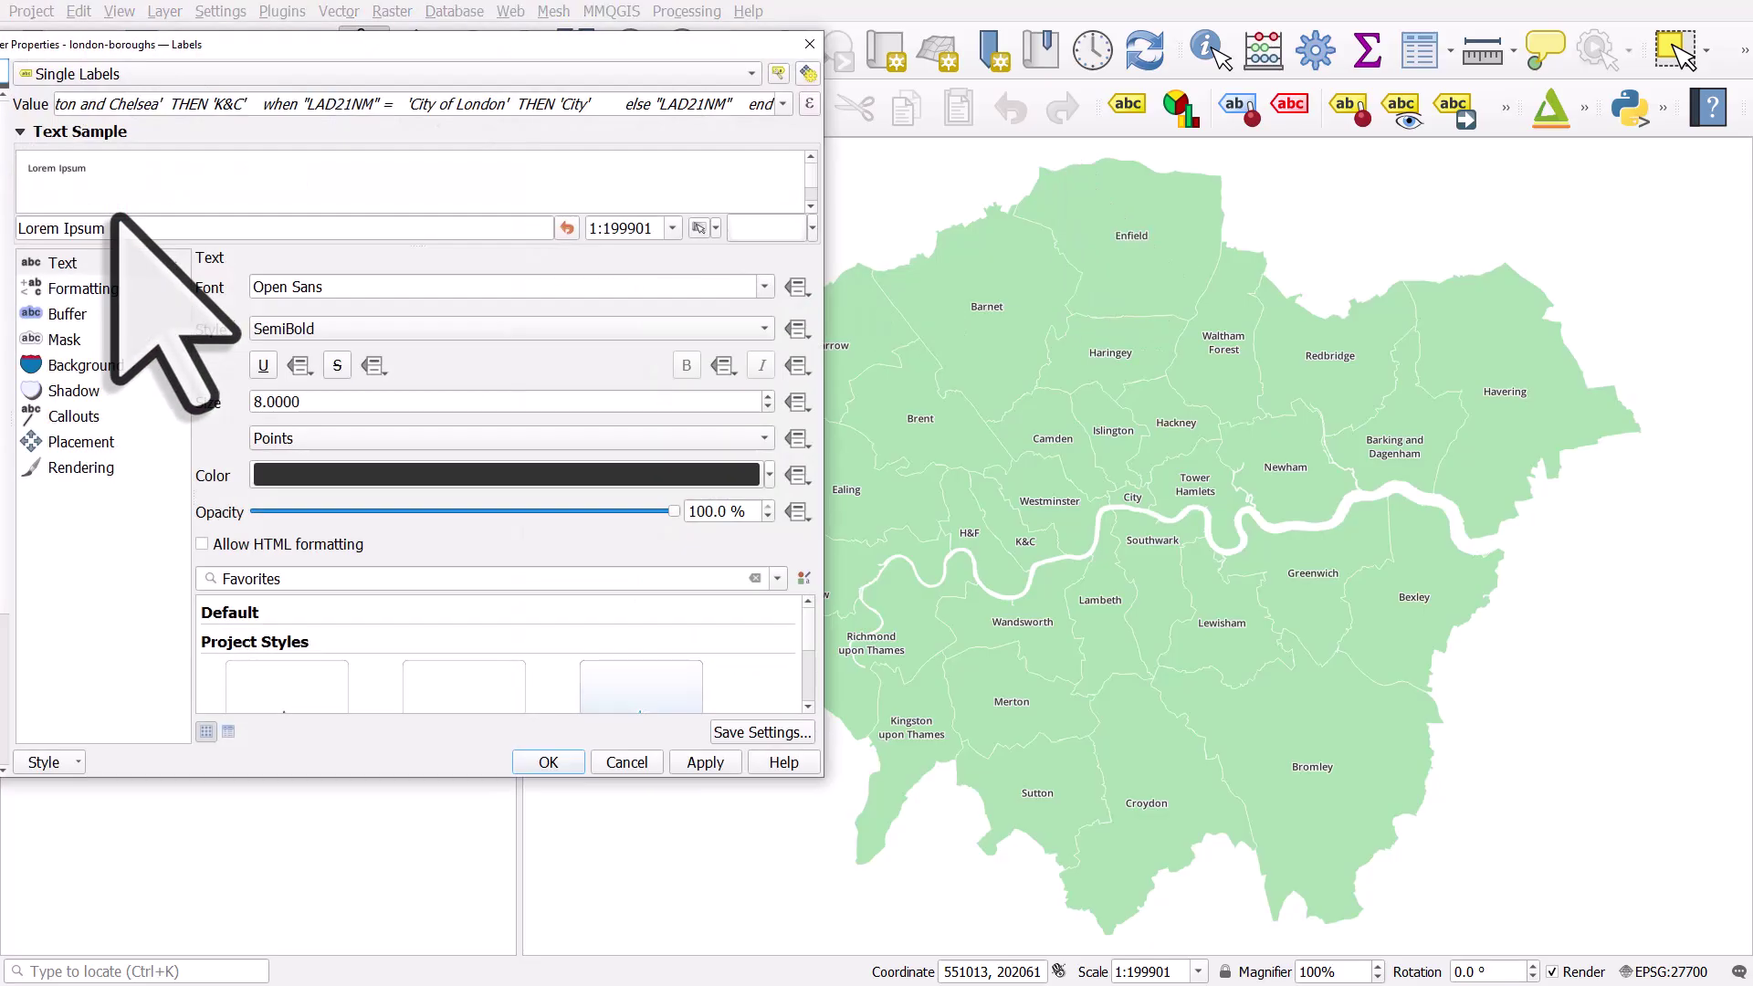
pyautogui.moveTo(166, 48); pyautogui.dragTo(240, 46)
pyautogui.click(169, 442)
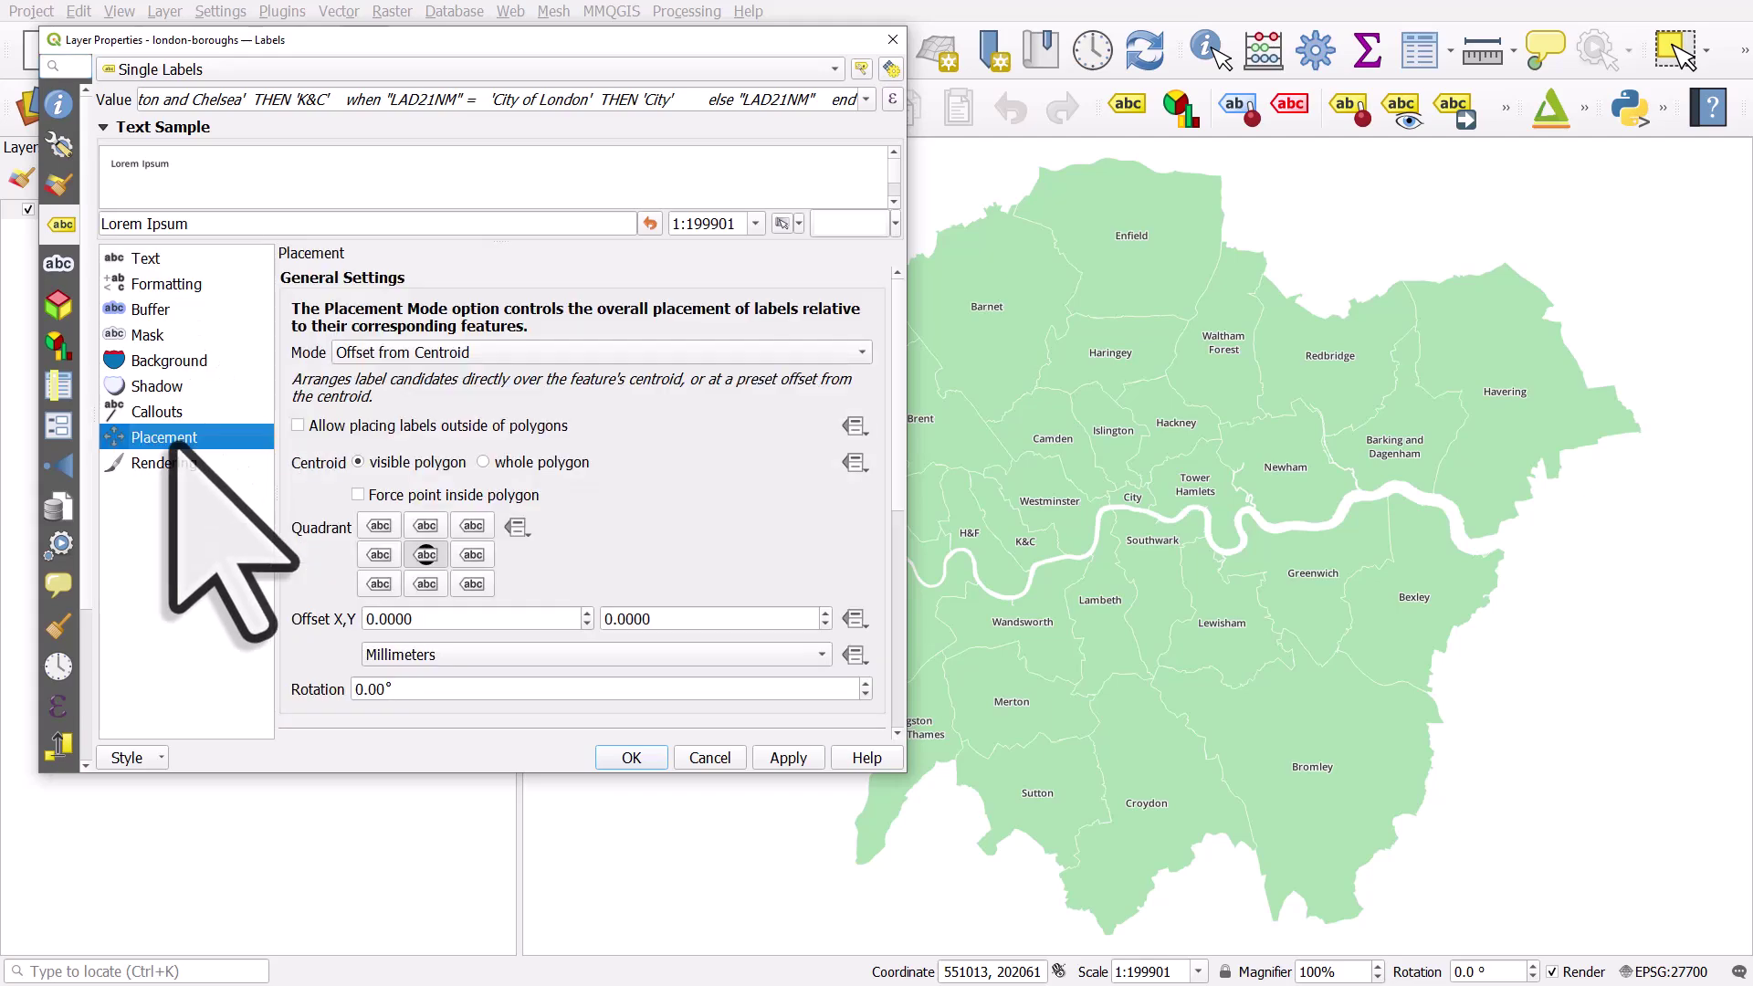
pyautogui.click(894, 302)
pyautogui.moveTo(896, 303); pyautogui.dragTo(907, 517)
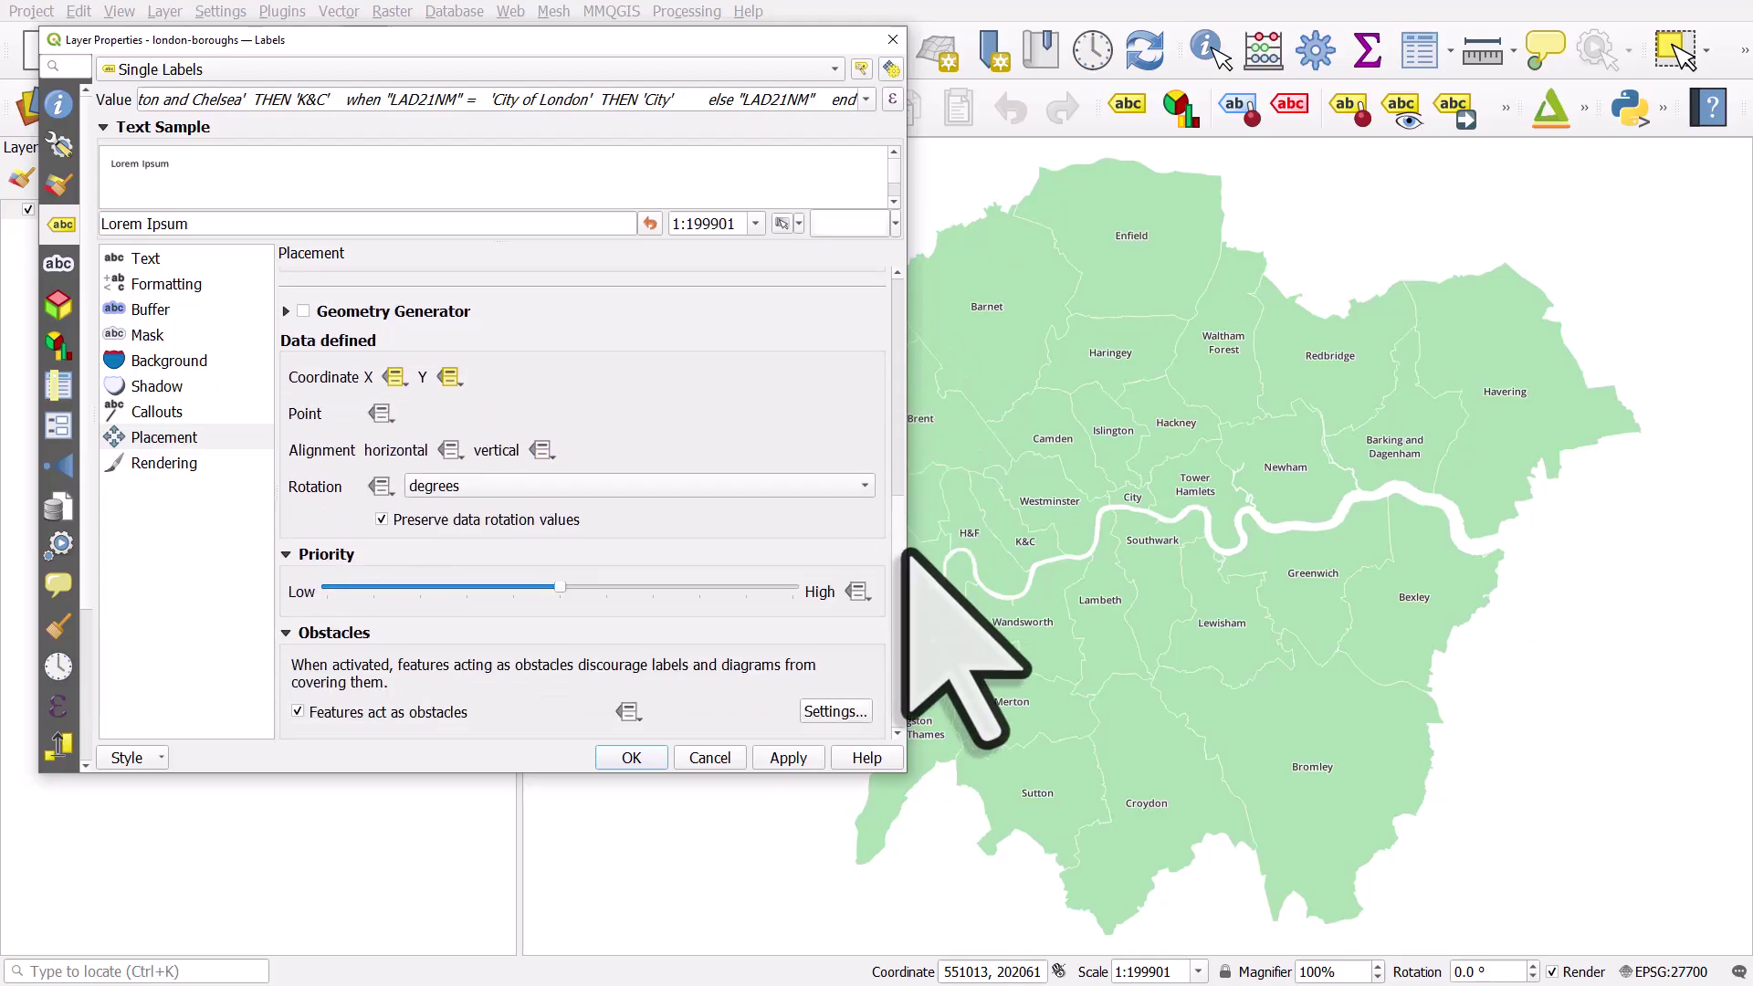
pyautogui.click(393, 377)
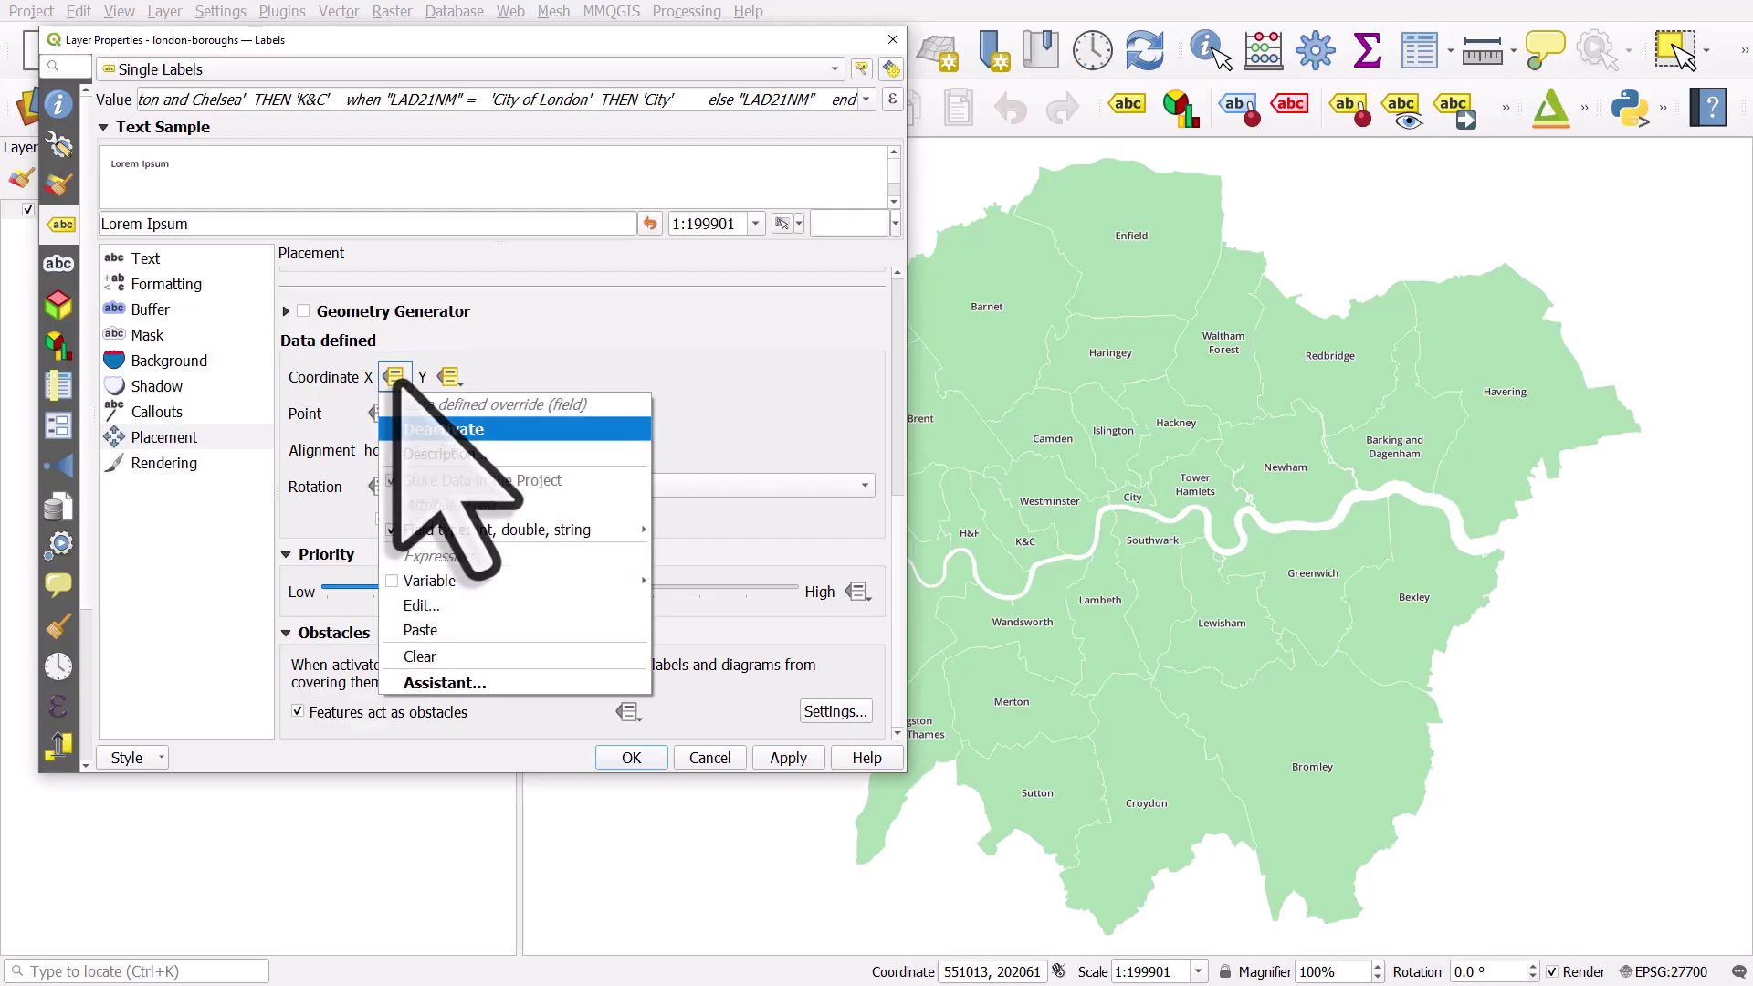
pyautogui.click(450, 330)
pyautogui.click(448, 377)
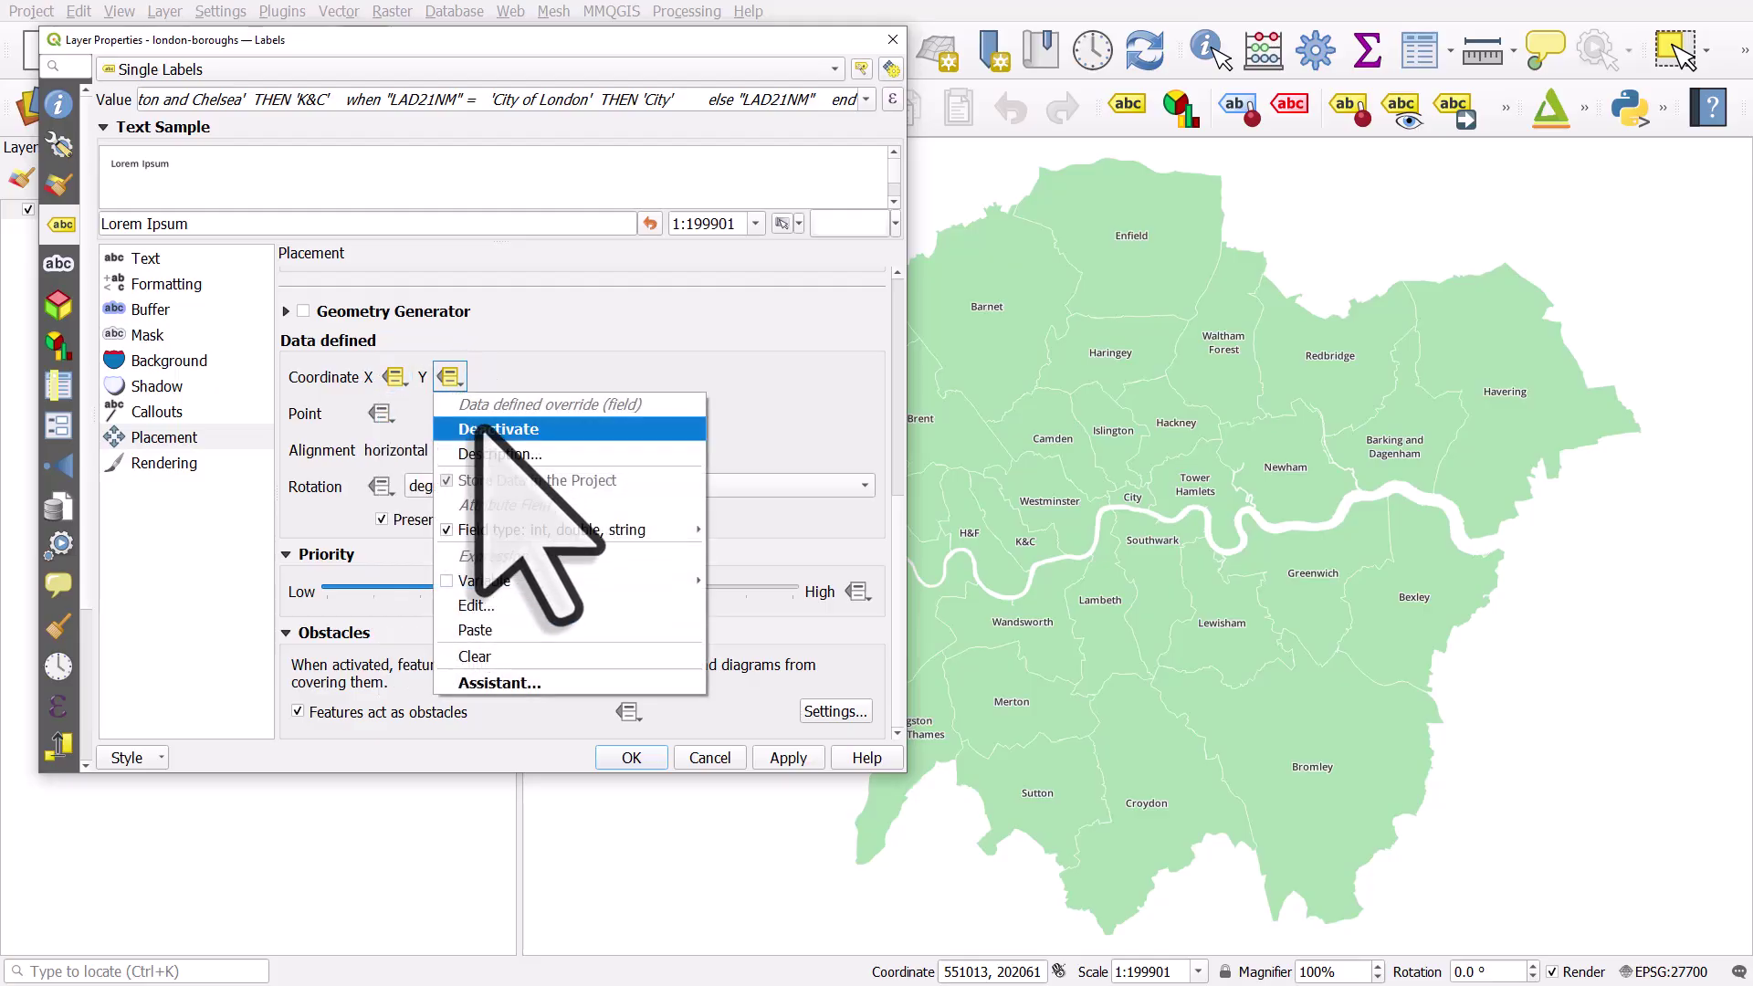
pyautogui.click(510, 359)
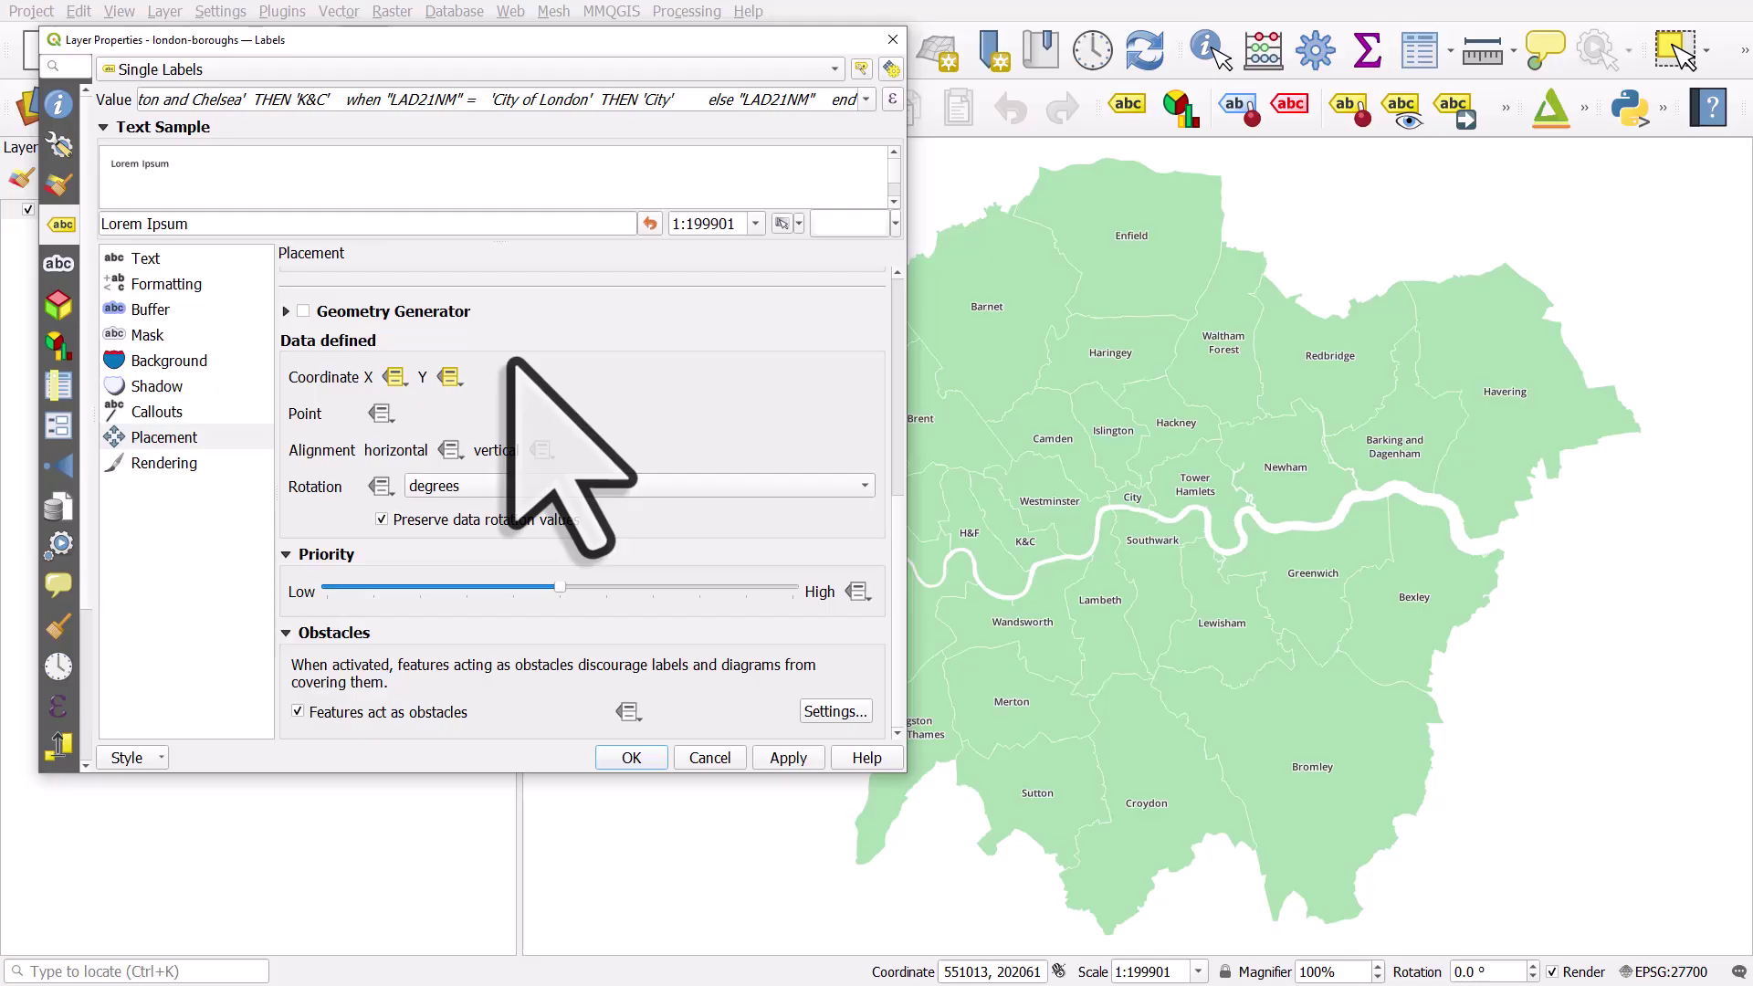
pyautogui.click(631, 758)
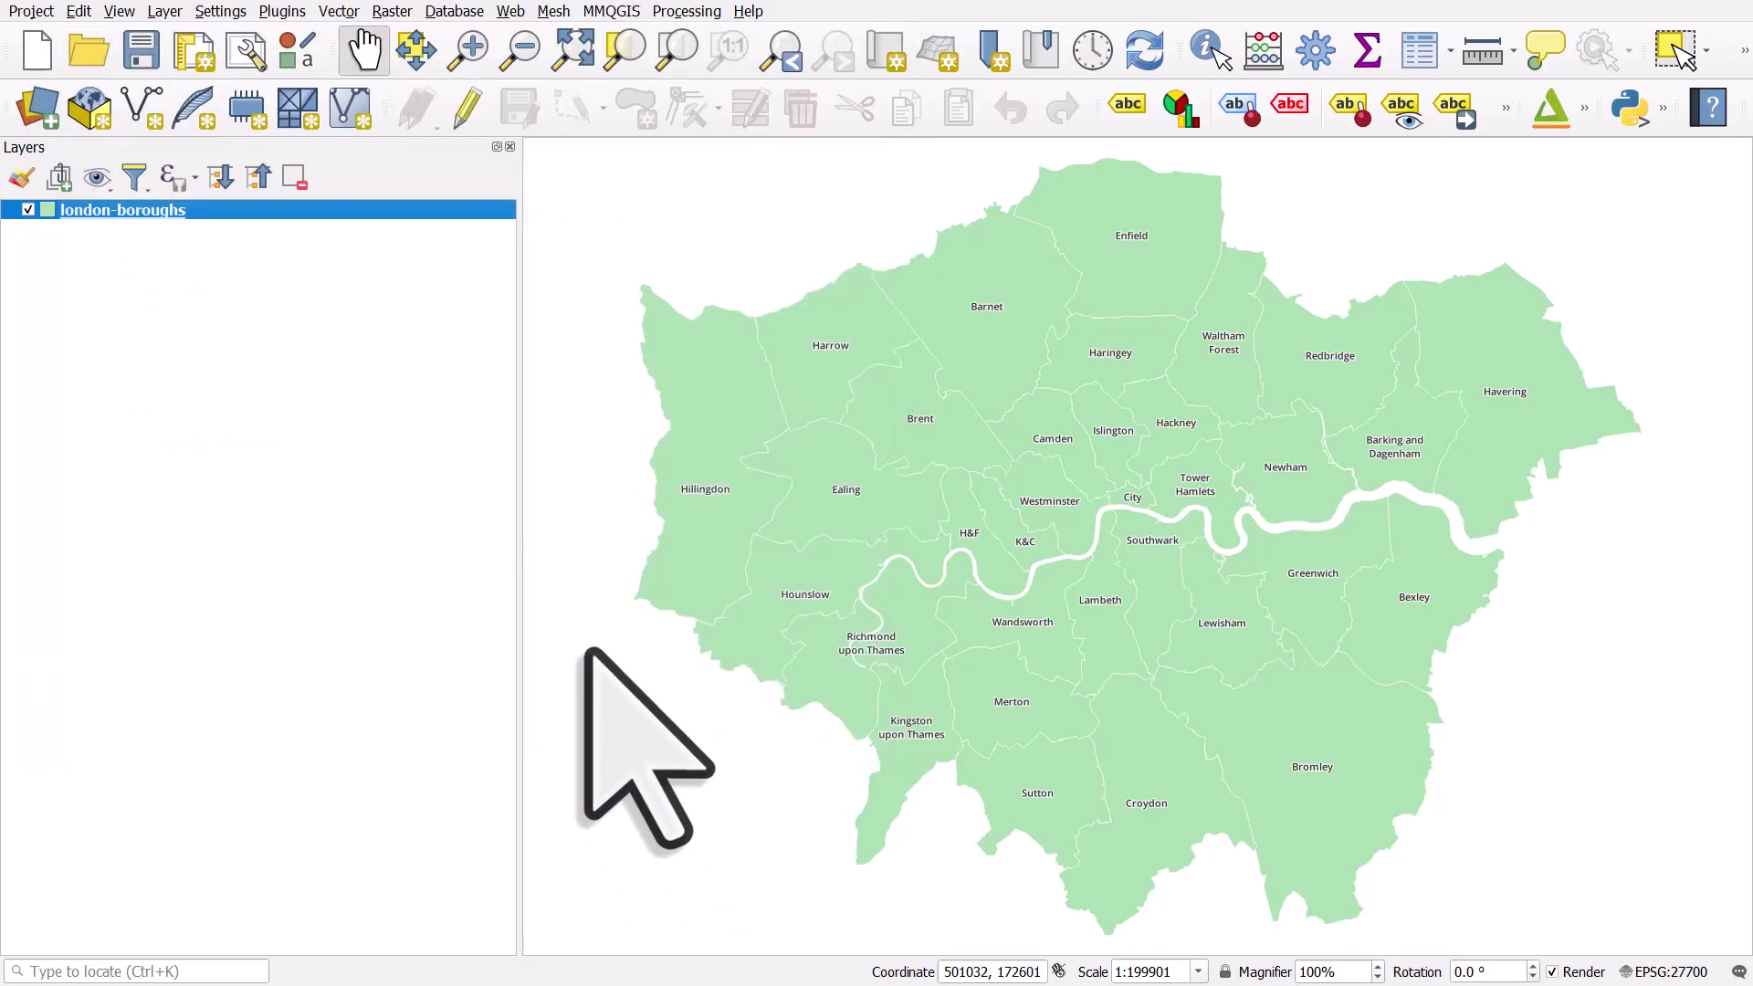